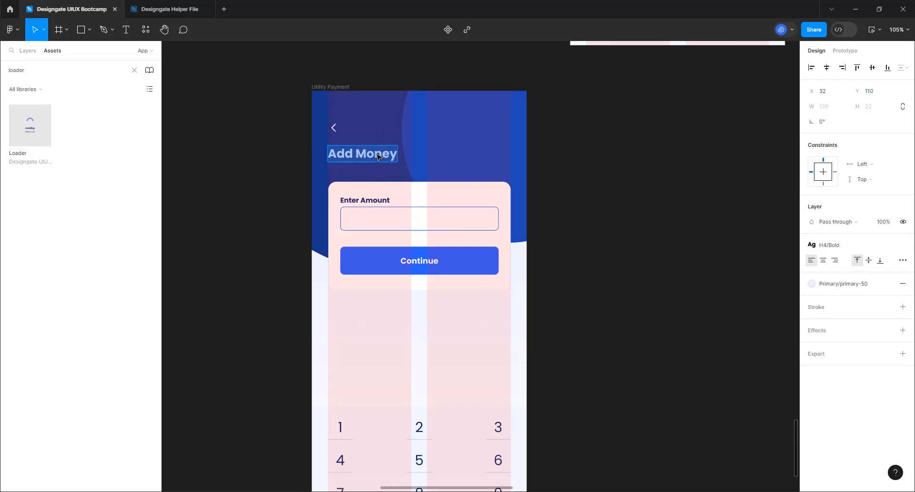
Change the Utility Payment screen heading from 'Add Money' to 'Choose Utility'
type("Choos")
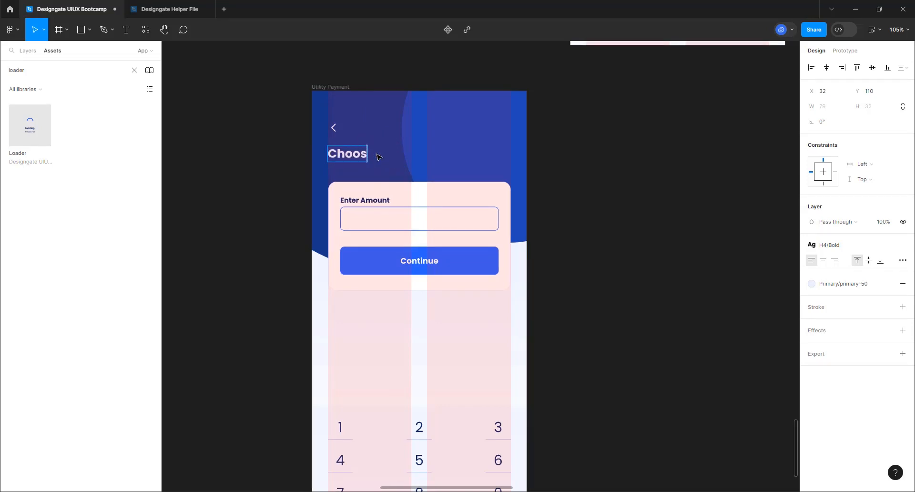
type("e Utility")
left_click(439, 243)
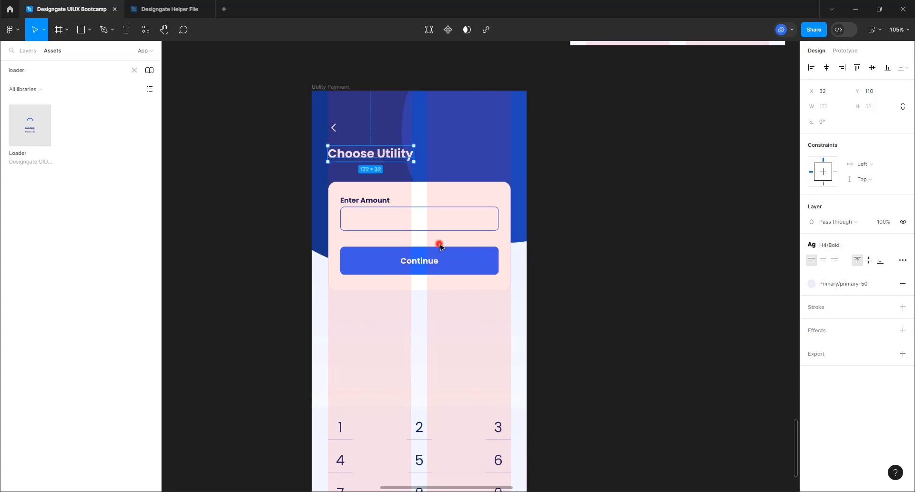
Hide the Enter Amount label on the amount input field
left_click(460, 219)
left_click(368, 216)
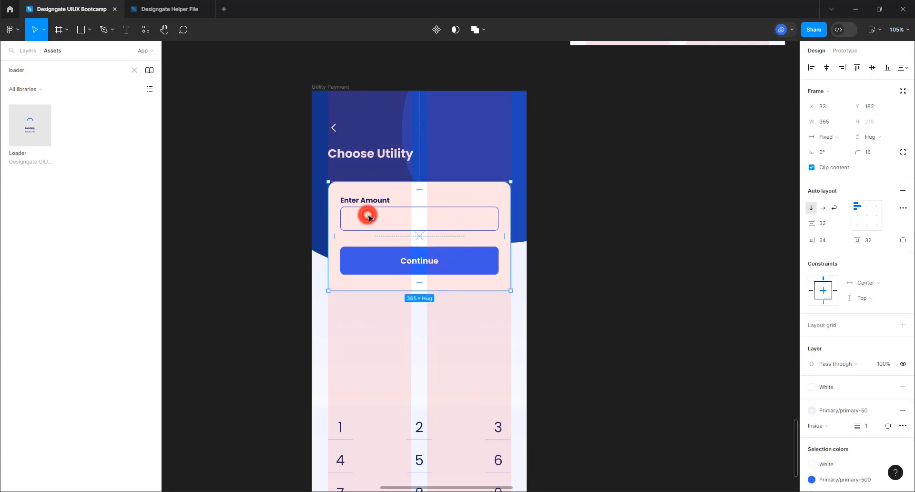
left_click(368, 215)
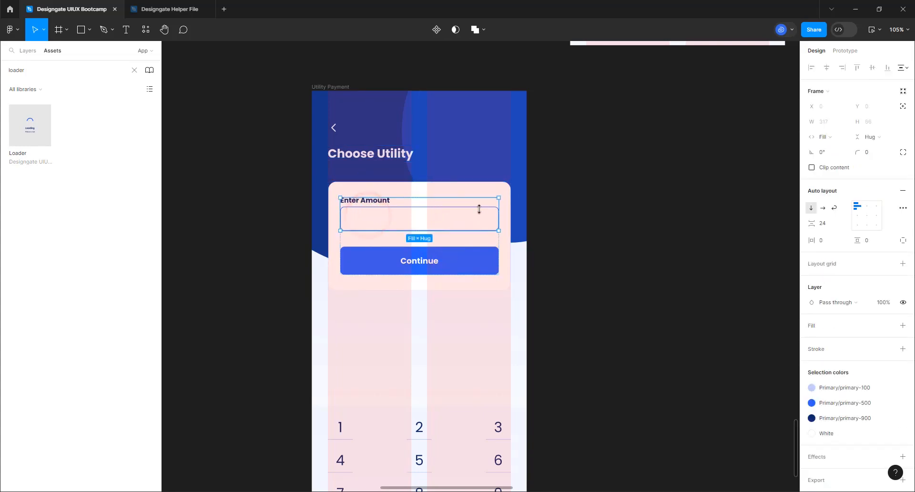
left_click(366, 209)
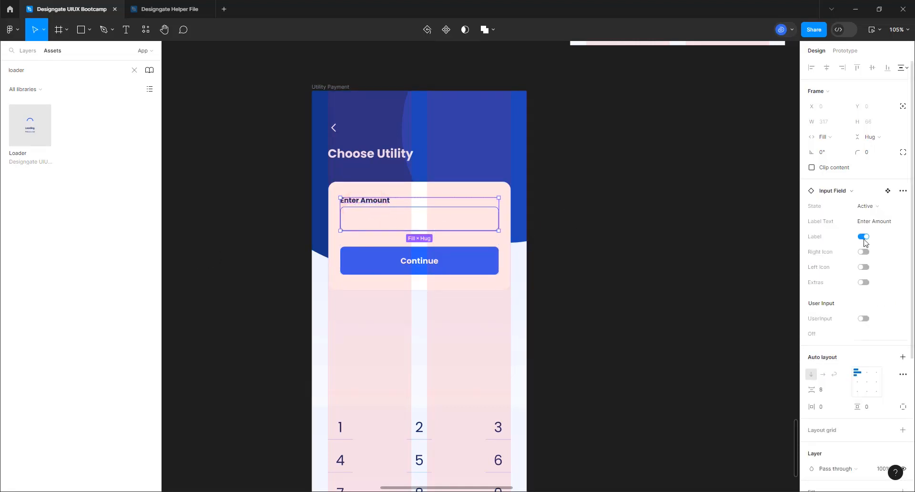
left_click(864, 237)
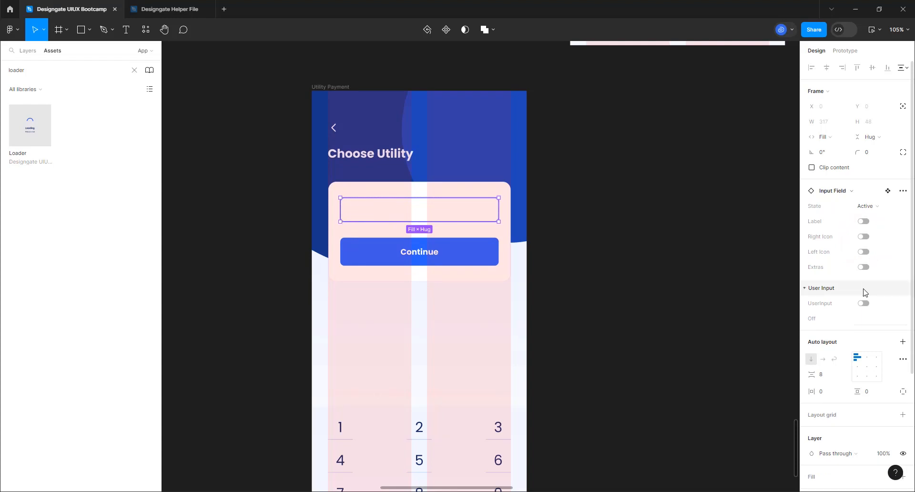
Turn on user input with the value 'Electricity' and enable the field's right icon
scroll(867, 324, "down", 3)
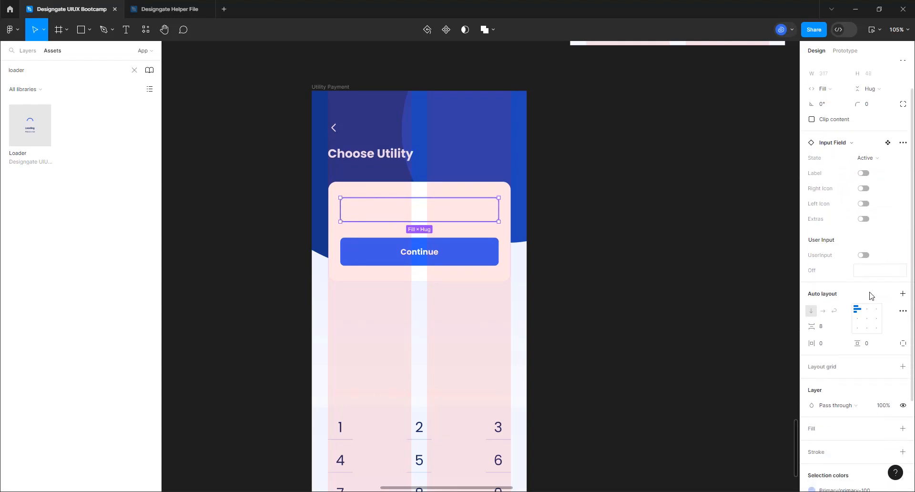
left_click(865, 209)
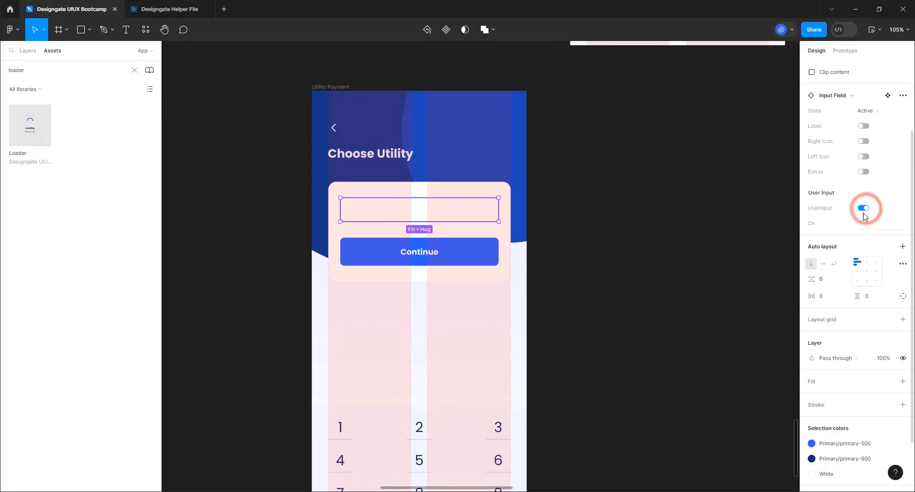
left_click(861, 212)
left_click(863, 227)
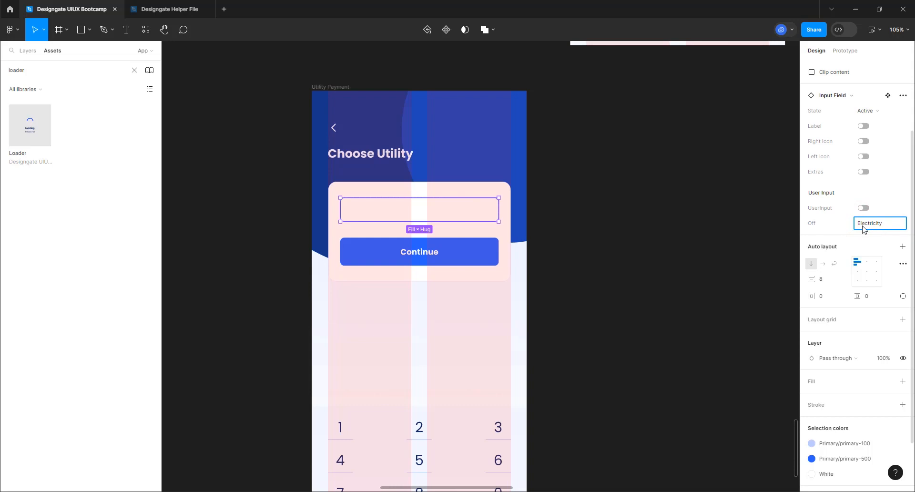
key("Return")
left_click(863, 209)
left_click(867, 226)
type("Elec")
left_click(864, 141)
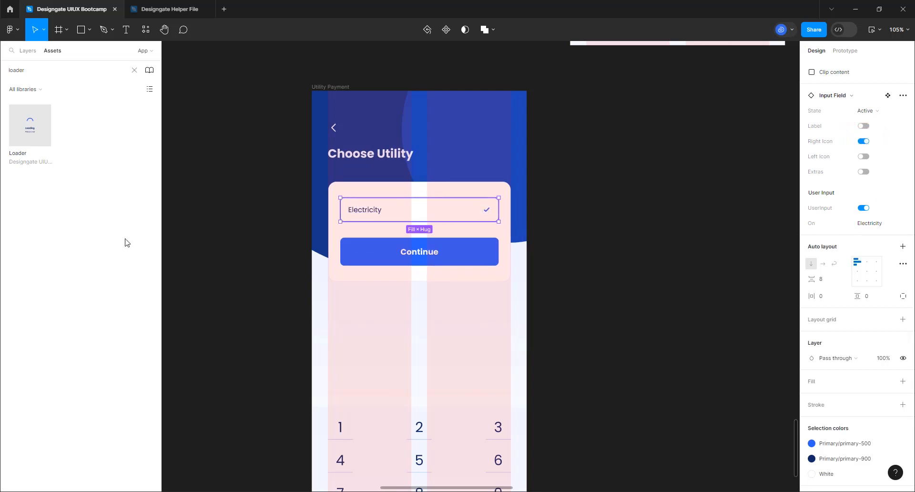
Swap the Electricity field's check icon for the chevron-right icon, found by searching 'chev'
double_click(487, 212)
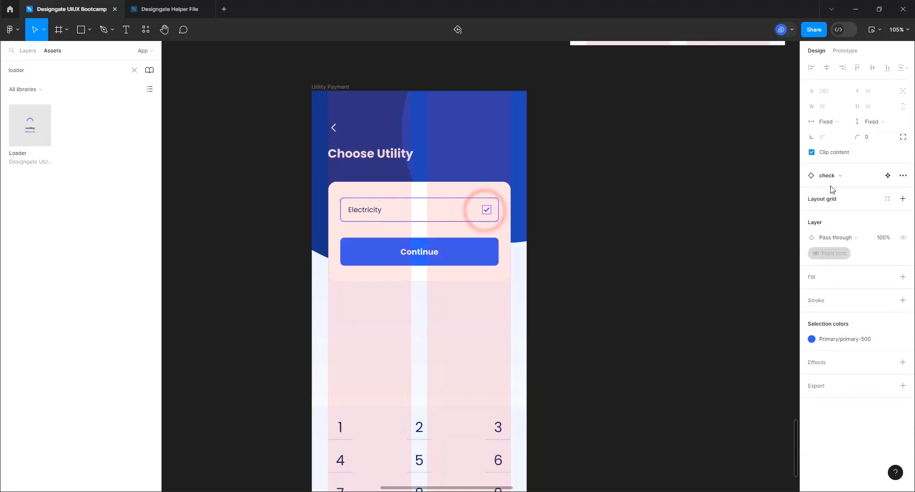
left_click(830, 177)
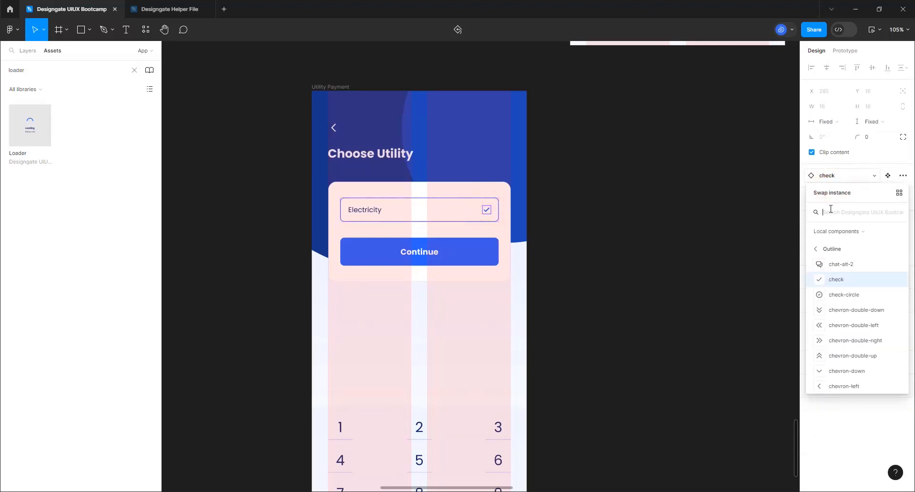
type("ceh")
key("BackSpace")
key("BackSpace")
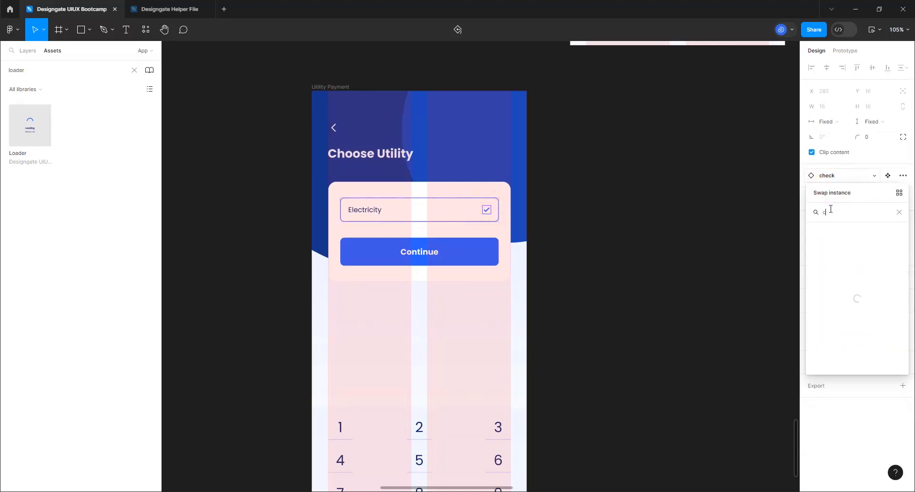
type("hev")
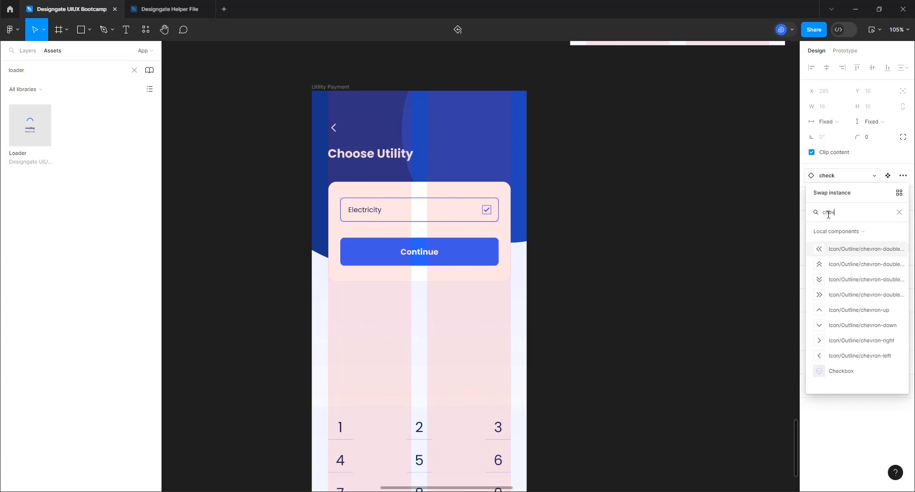
left_click(833, 341)
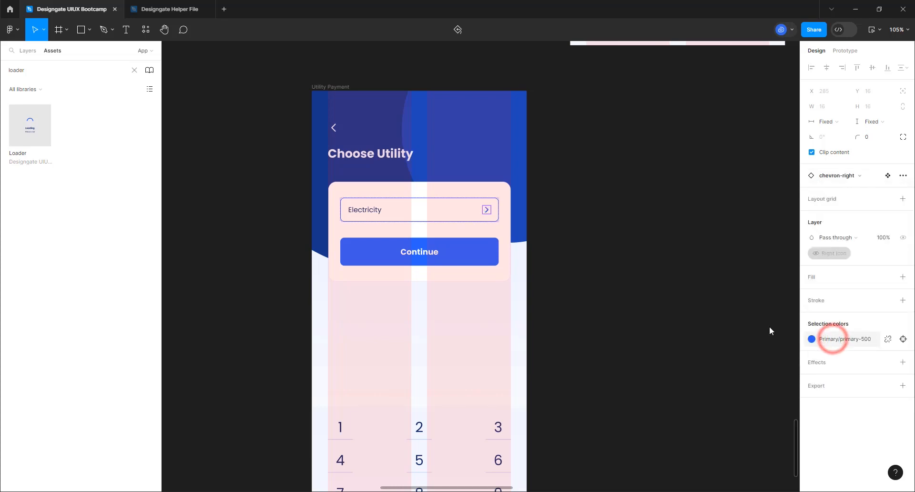
left_click(621, 304)
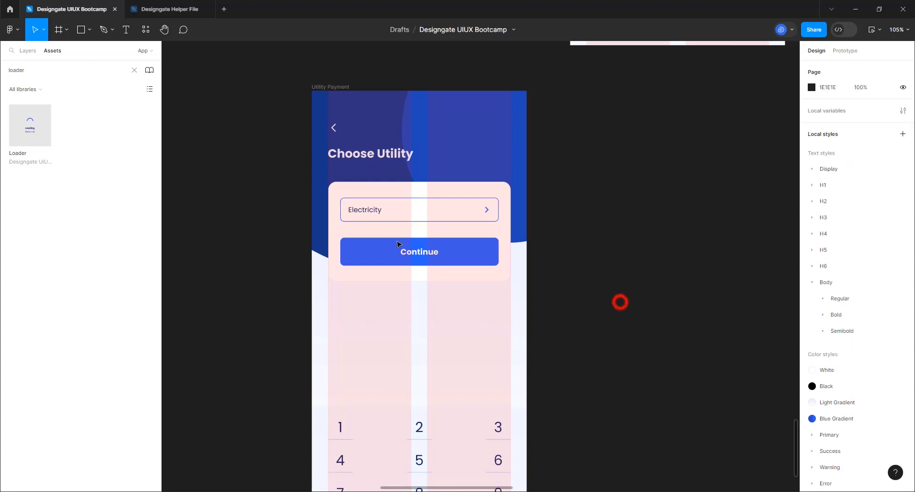
Duplicate the Electricity field row twice, making three rows
left_click(410, 212)
left_click(412, 214)
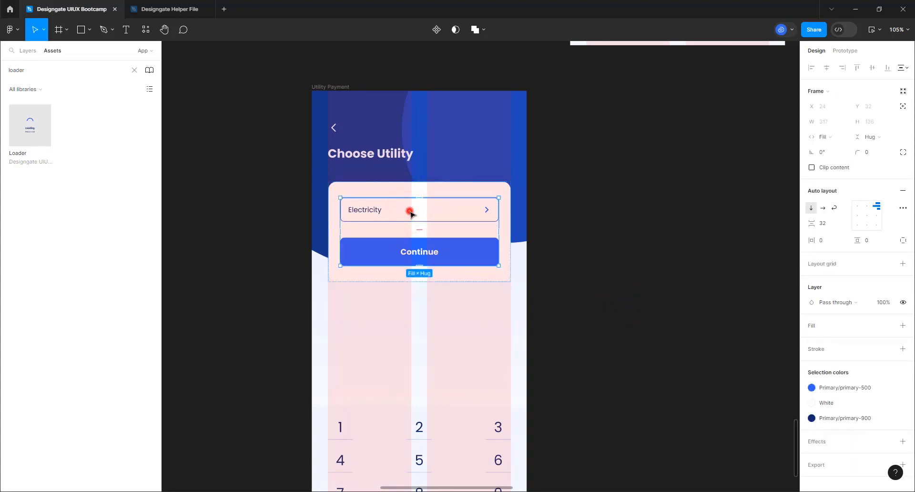
left_click(412, 214)
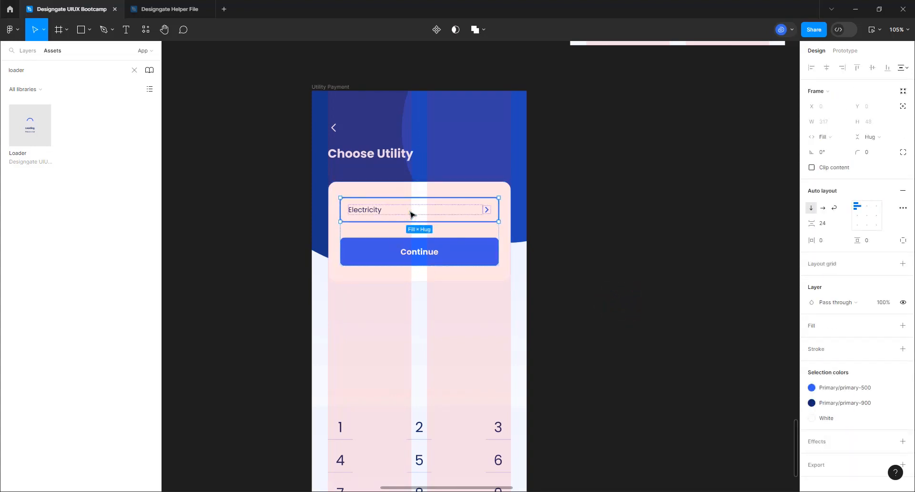
key("ctrl+d")
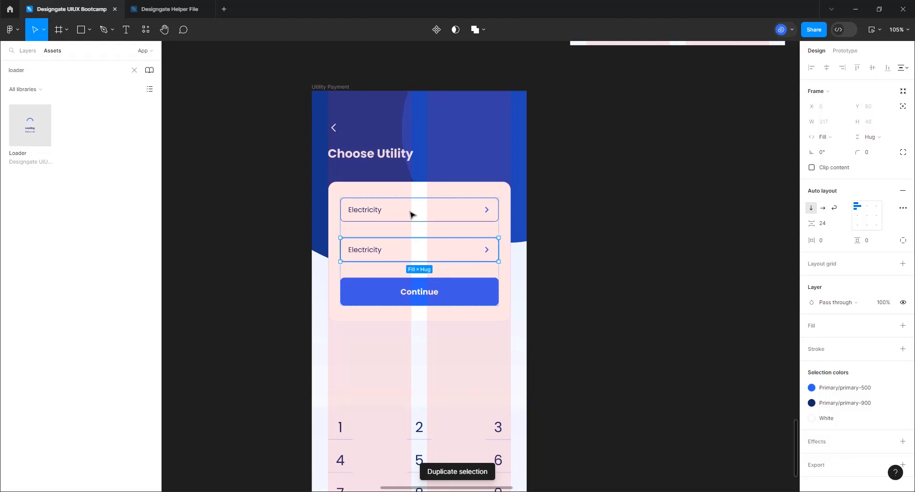
key("ctrl+d")
Wrap the three Electricity rows in their own auto layout with a 16 gap
left_click(392, 338)
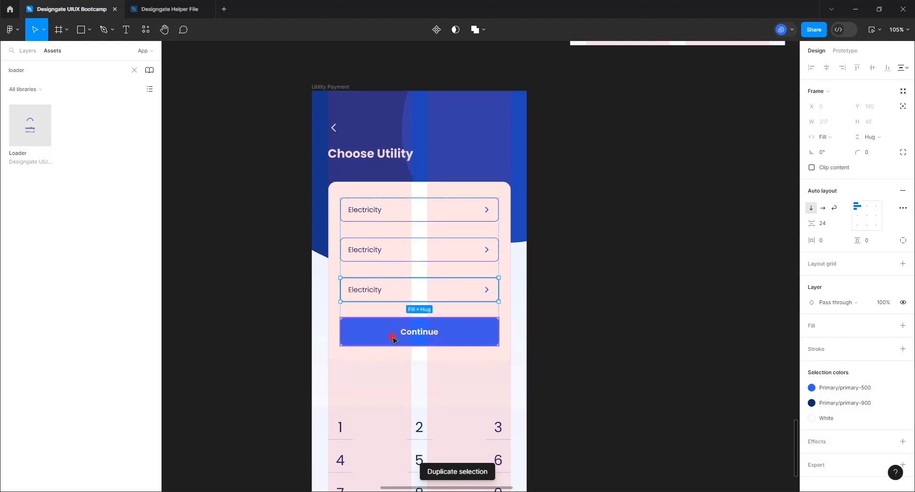
left_click(394, 270)
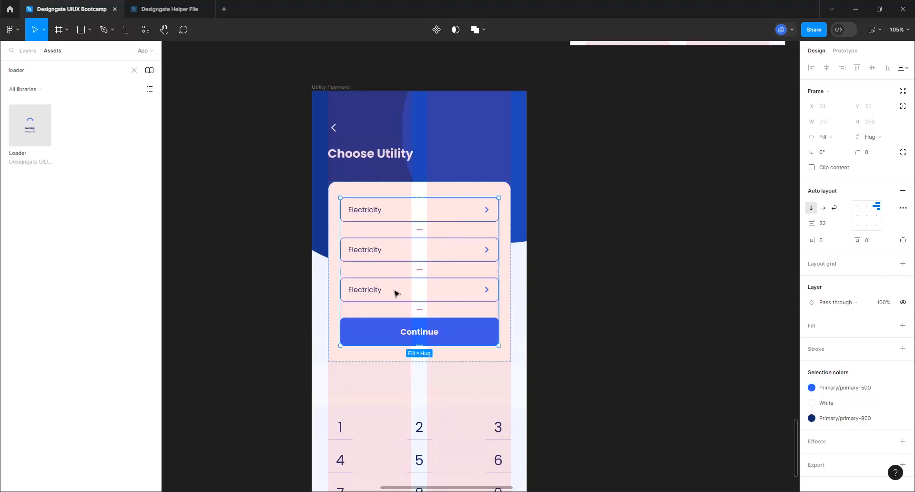
left_click(394, 290)
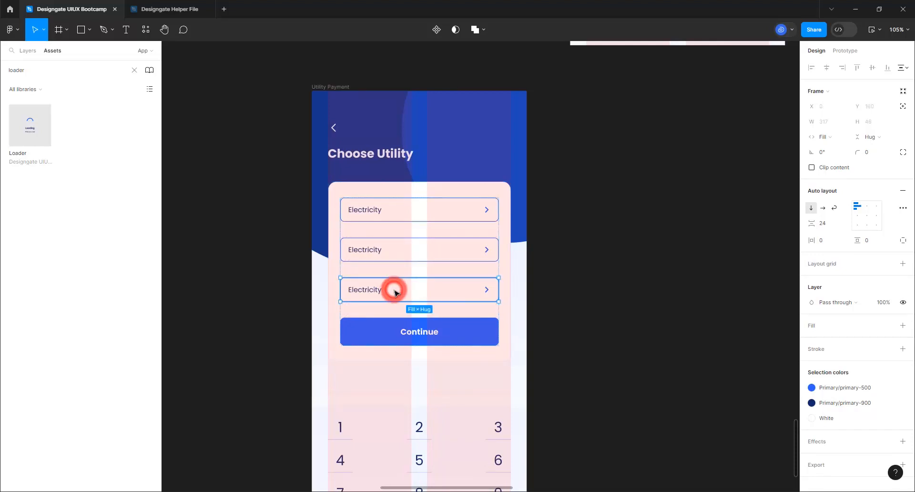
left_click(400, 251, "shift")
left_click(416, 212, "shift")
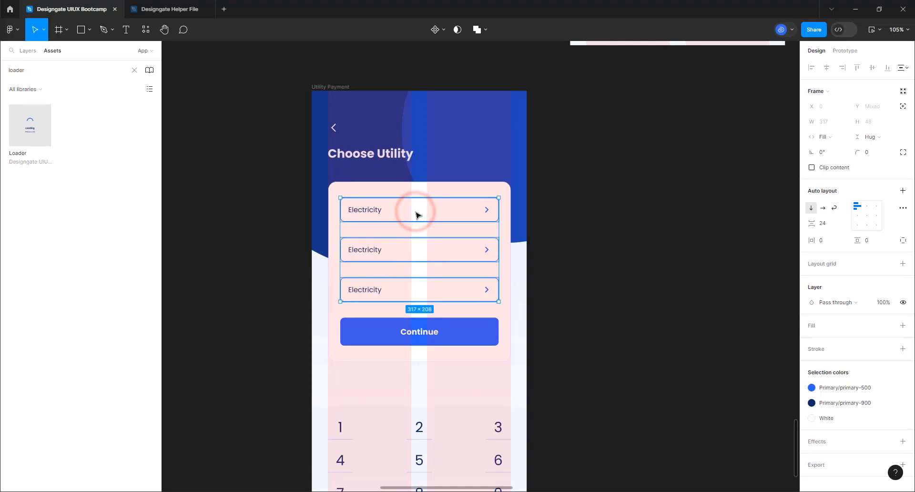
key("shift+a")
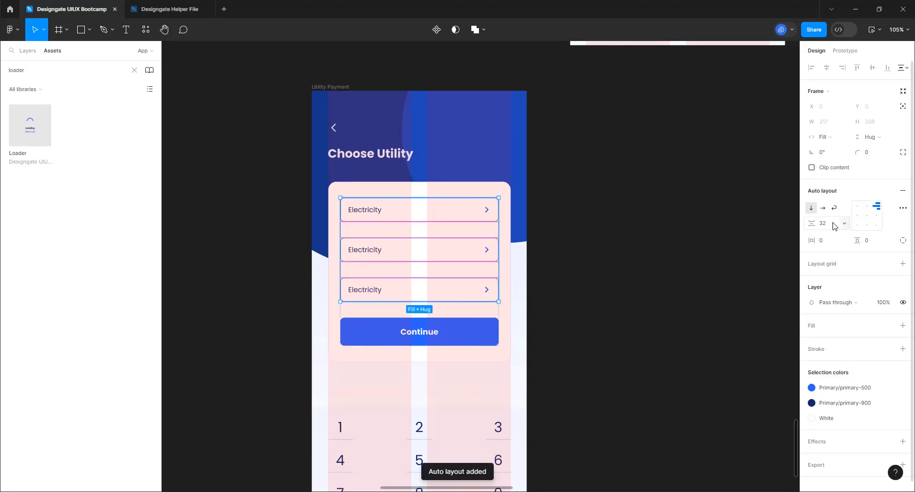
left_click(830, 226)
type("16")
key("Return")
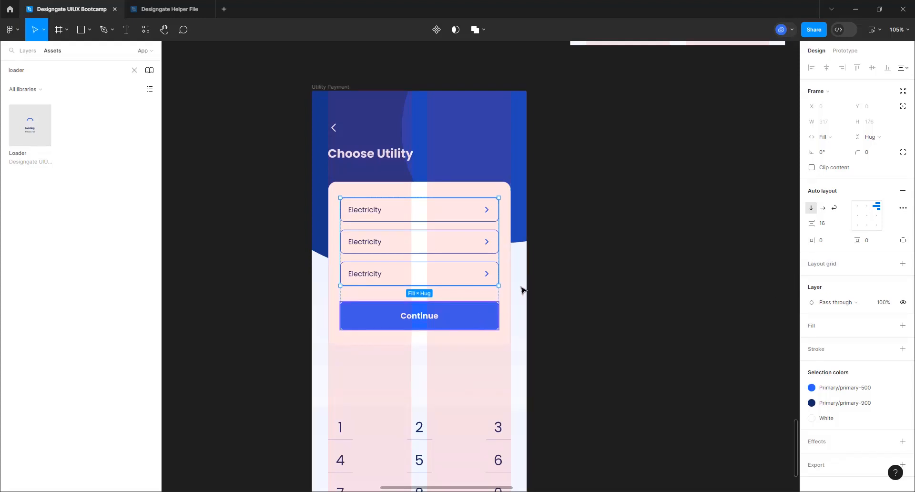
scroll(410, 227, "down", 5)
scroll(449, 353, "up", 1)
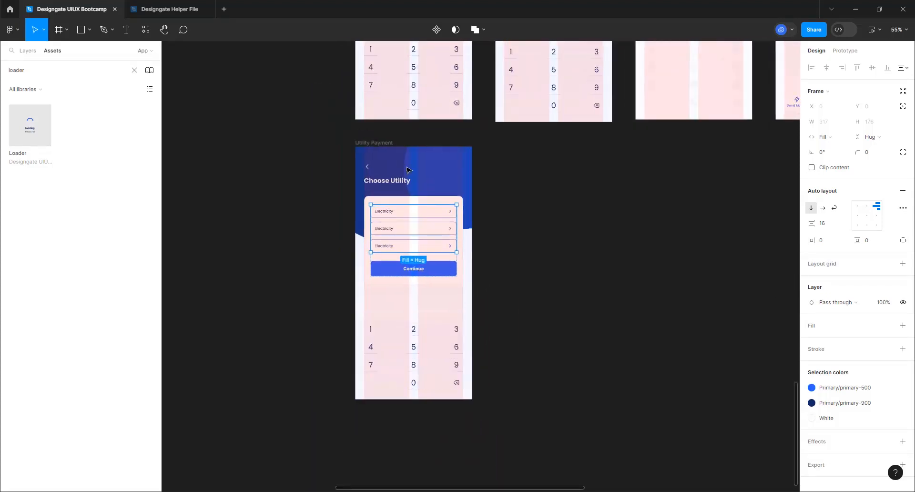
Duplicate the Utility Payment screen and delete the left copy's number pad
left_click(382, 144)
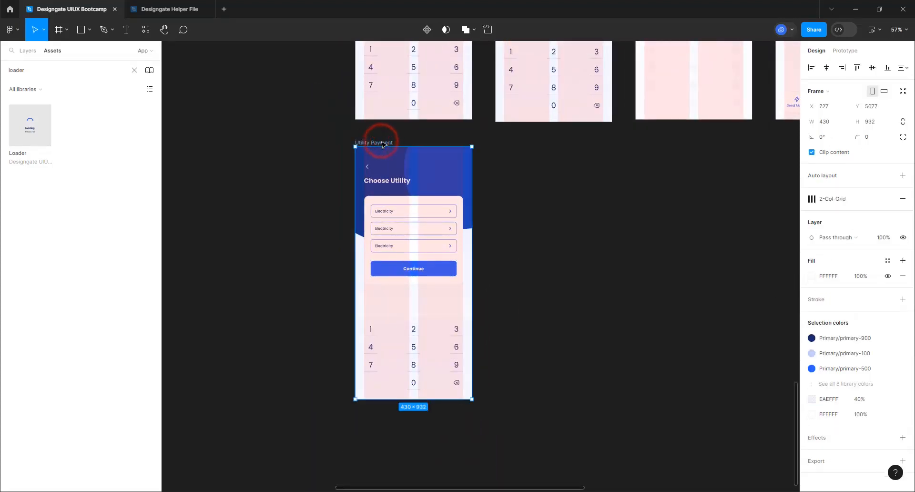
key("ctrl+d")
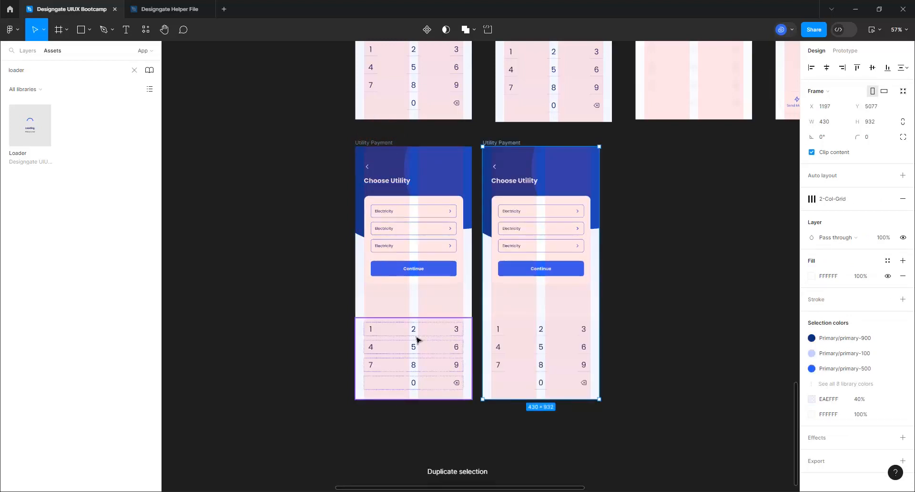
left_click(415, 337)
key("Delete")
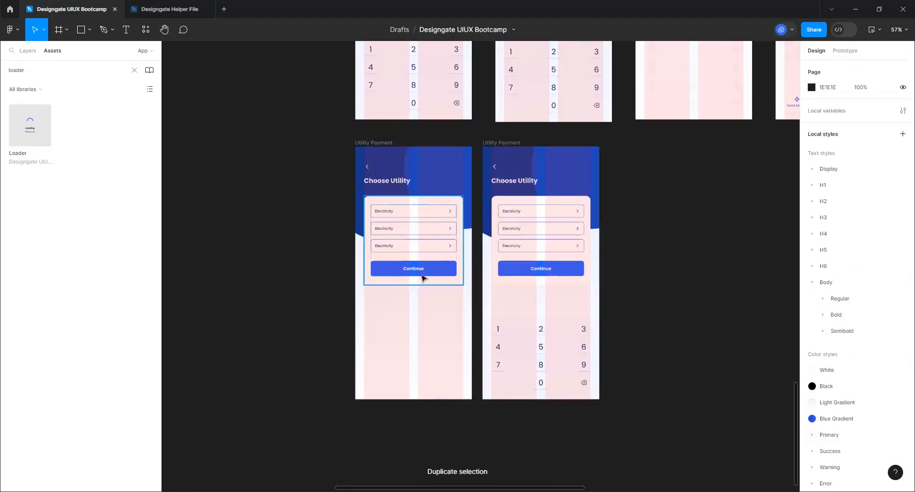
Delete the left screen's Continue button and zoom in on that screen
left_click(423, 272)
left_click(425, 276)
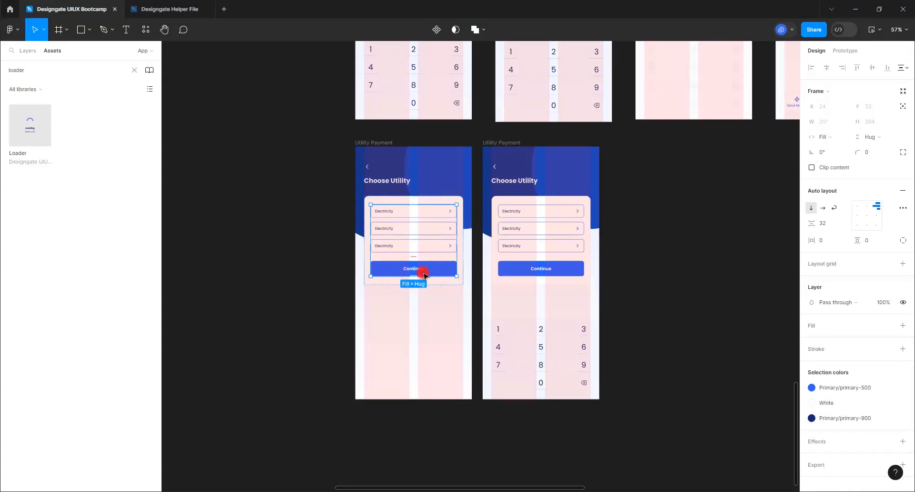
left_click(425, 274)
key("Delete")
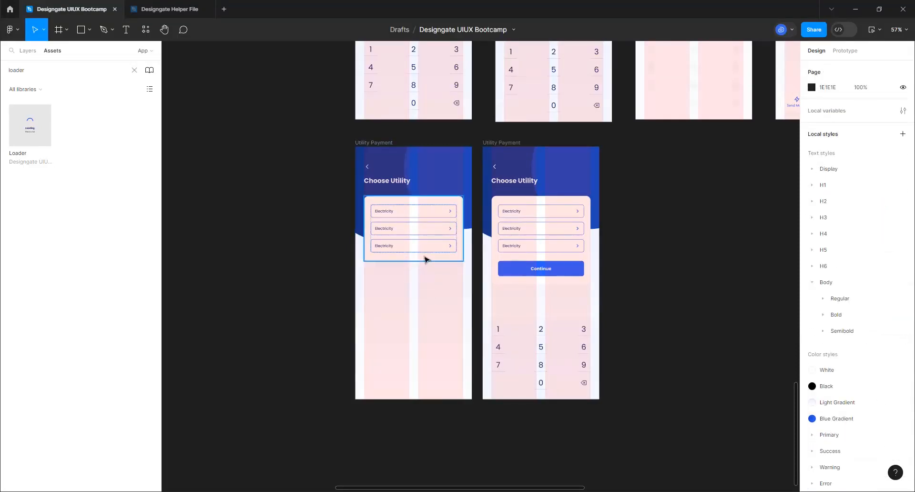
left_click(371, 142)
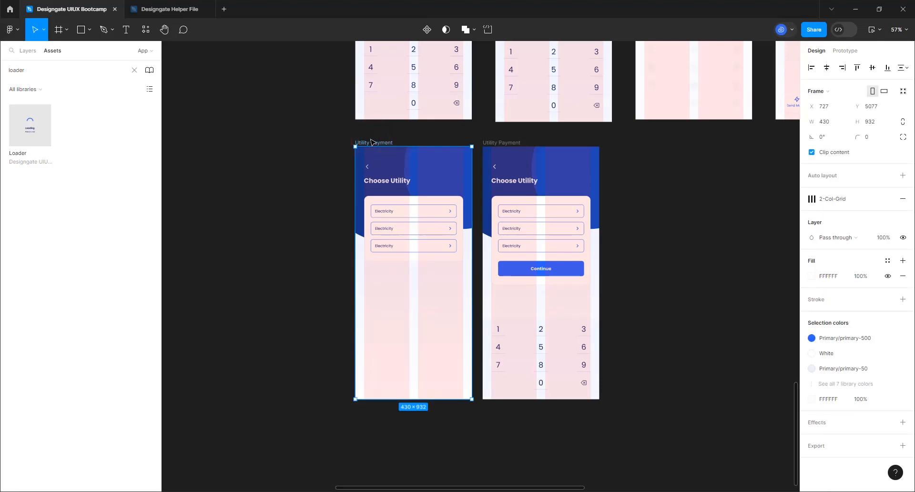
scroll(372, 142, "up", 5, "ctrl")
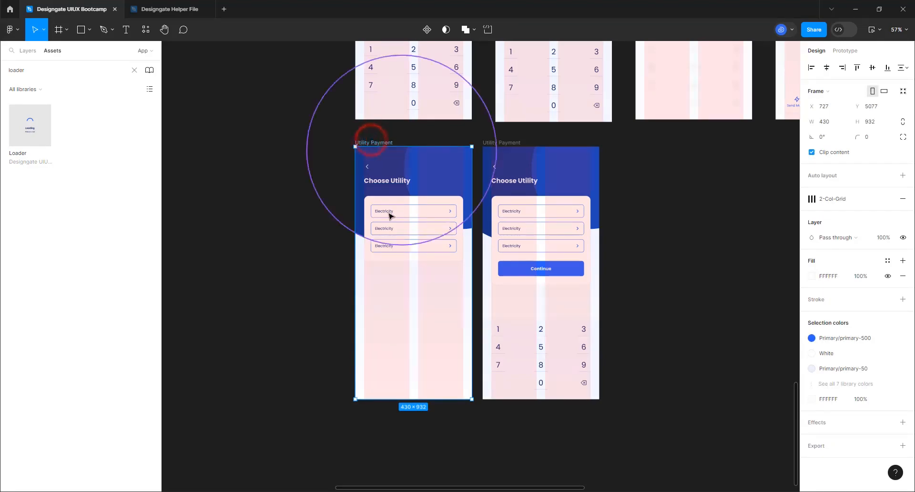
scroll(626, 144, "down", 2, "ctrl")
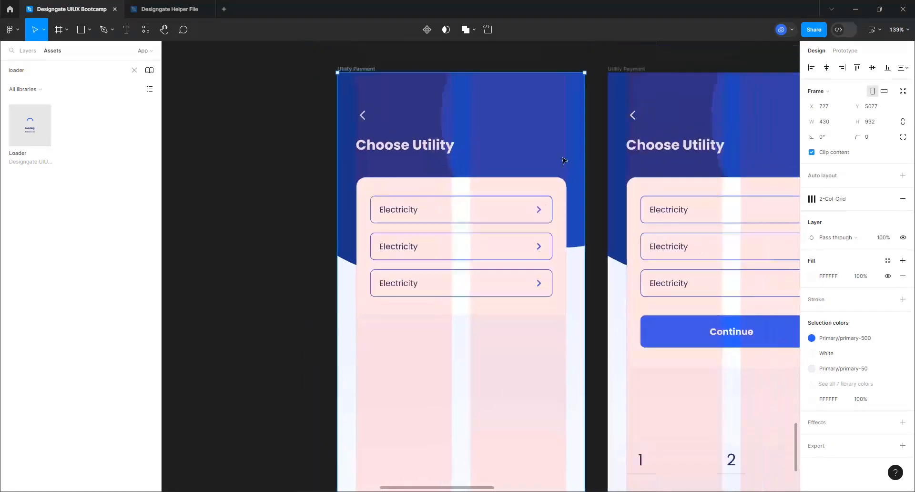
Rename the left screen's second and third options to 'Cable TV' and 'Betting'
left_click(621, 73)
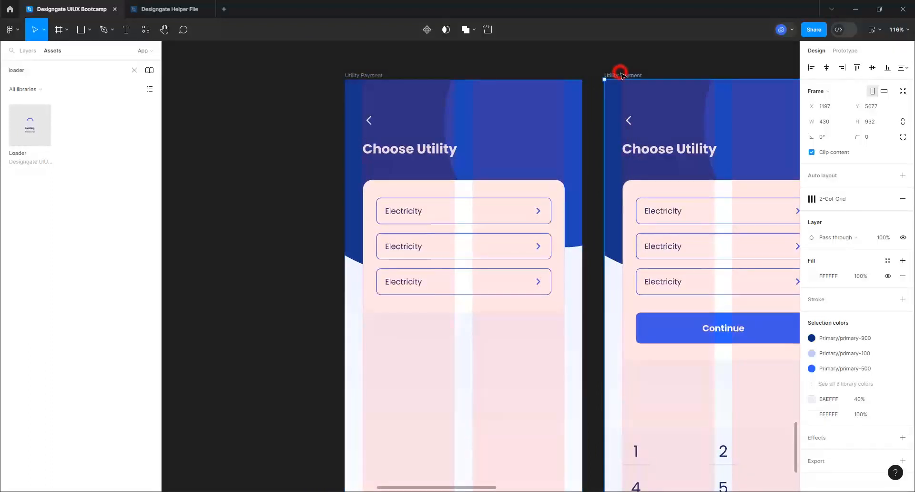
left_click(377, 76)
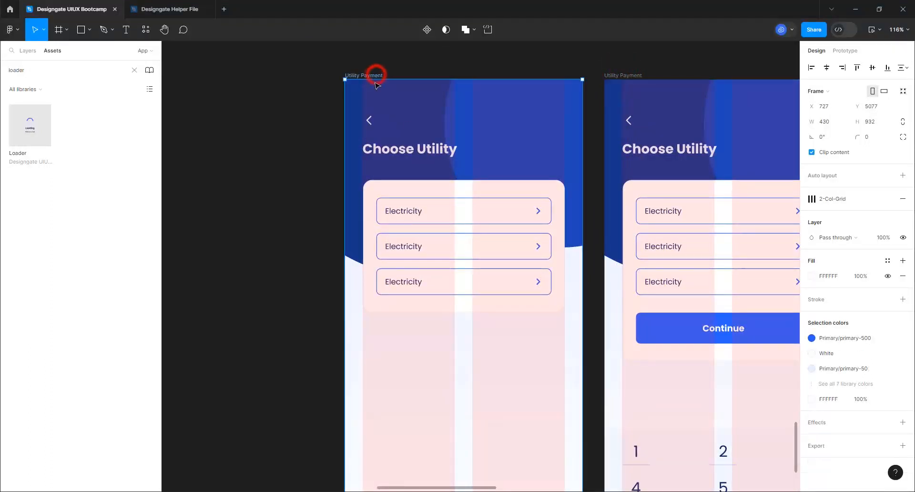
left_click(410, 251)
left_click(411, 250)
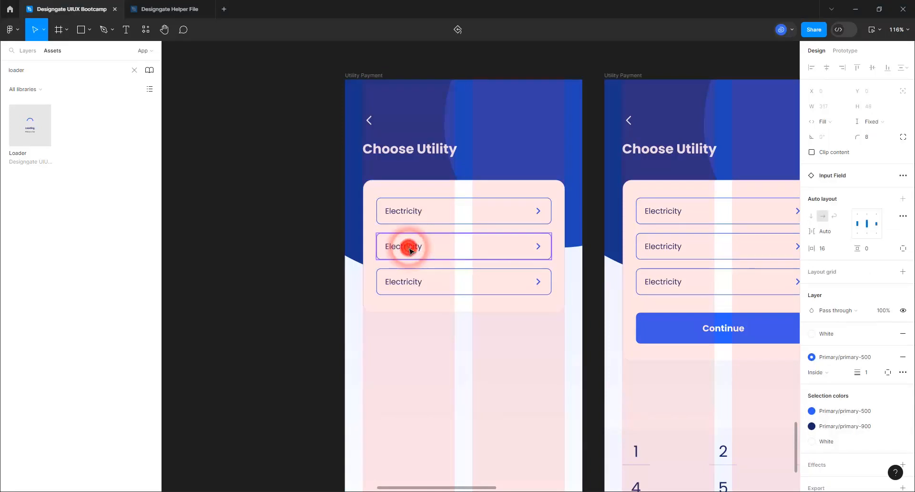
left_click(411, 250)
double_click(410, 251)
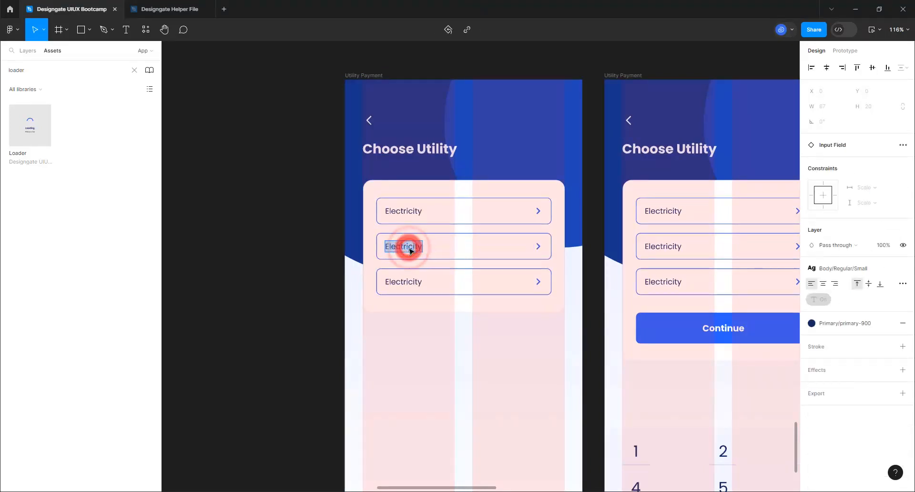
type("Cable TV")
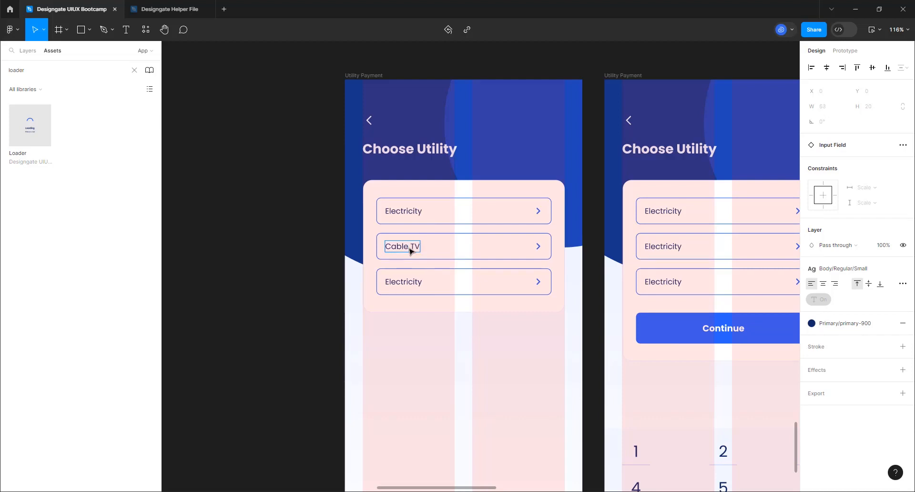
double_click(404, 287)
type("Betting")
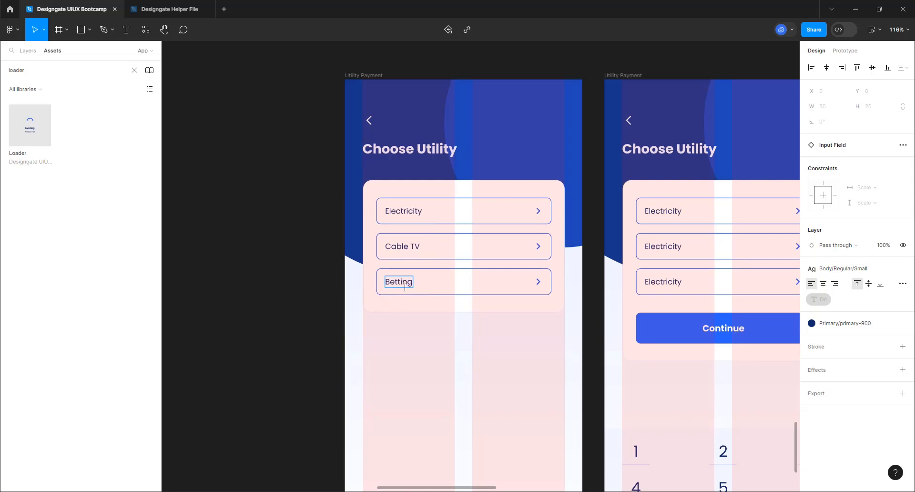
left_click(325, 293)
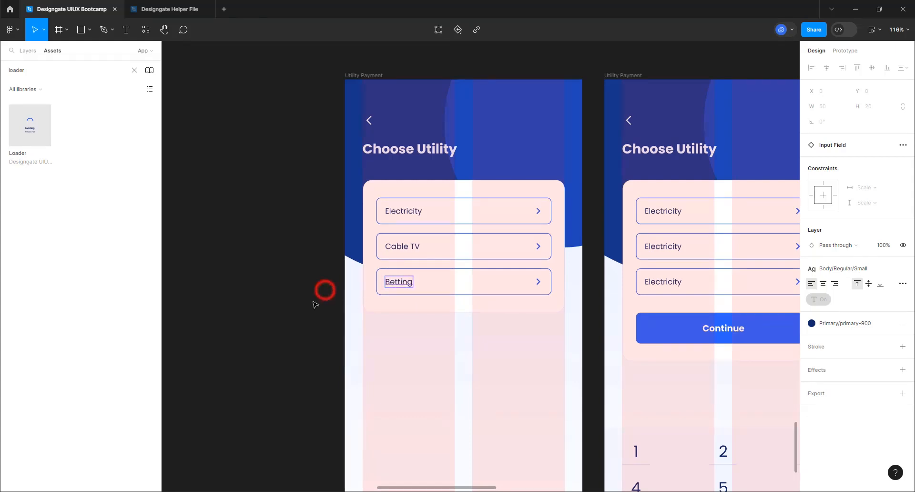
scroll(310, 297, "down", 5)
Retype the right frame's 'Choose Utility' heading as 'Choose Provider'
scroll(424, 299, "up", 4)
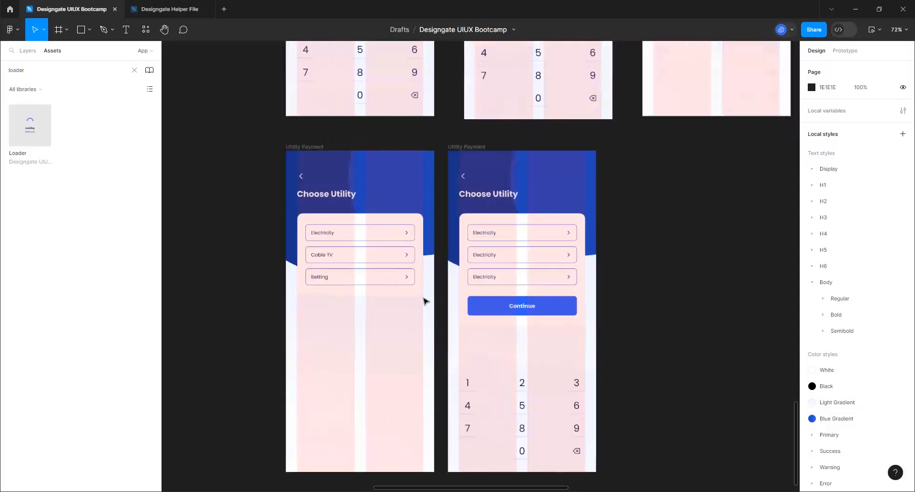
double_click(499, 186)
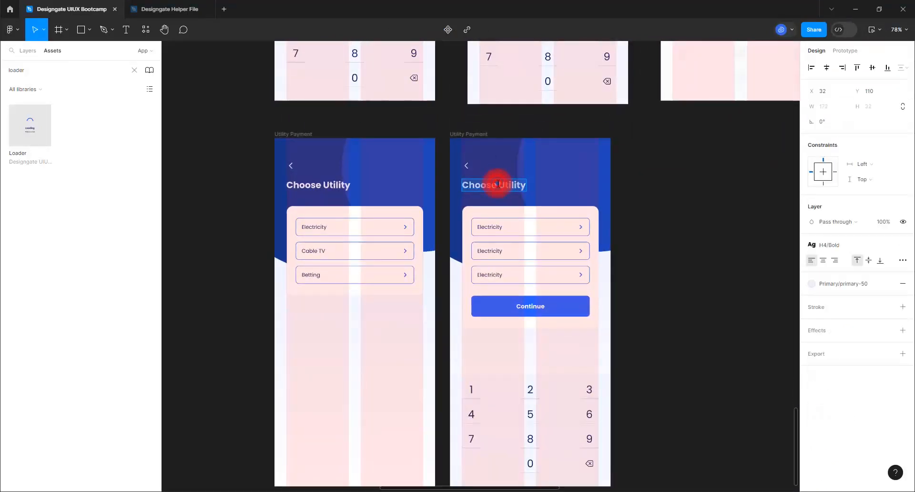
type("Choose Pr")
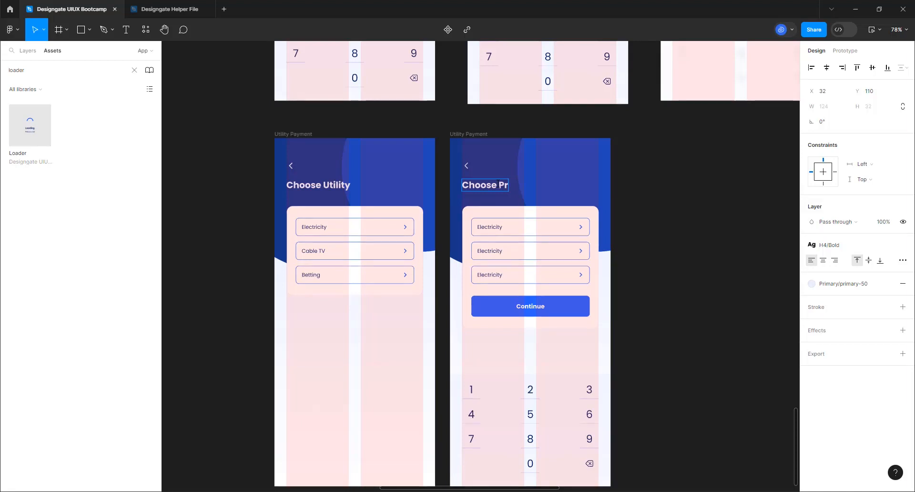
type("ovider")
Delete the middle and lower Electricity options from the right screen's list
left_click(562, 227)
left_click(552, 256)
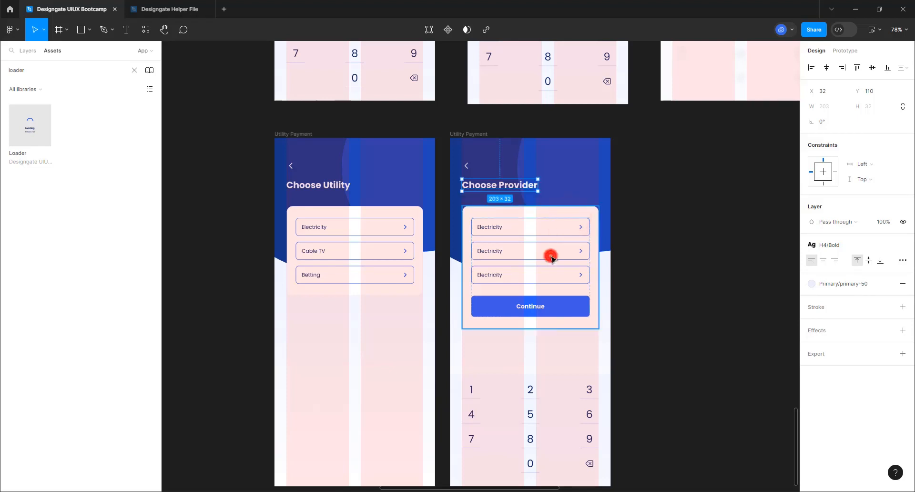
left_click(472, 134)
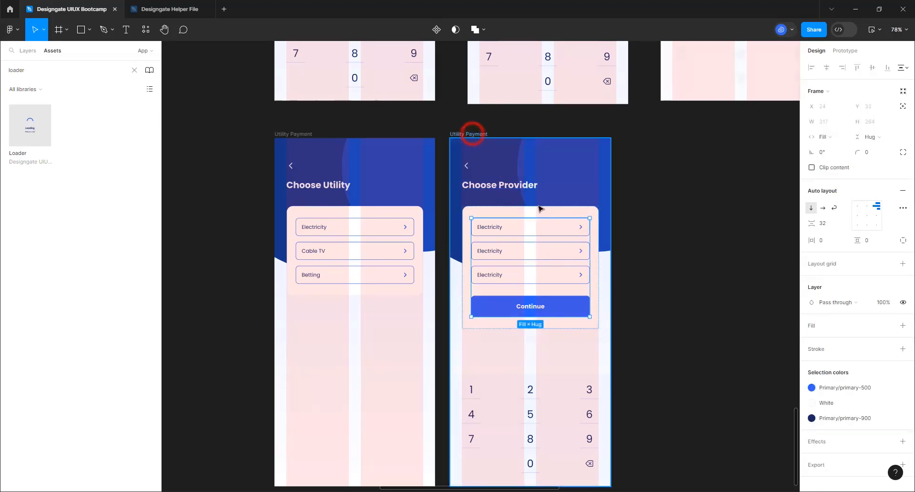
left_click(534, 253)
left_click(534, 254)
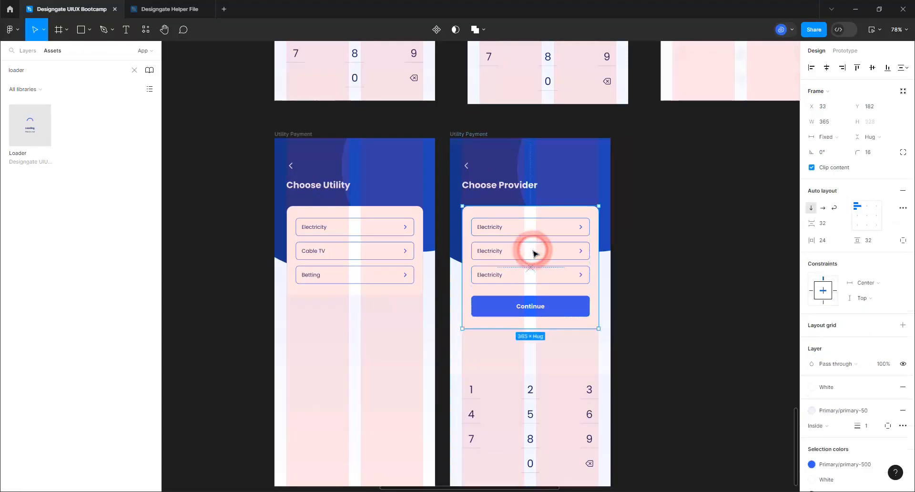
left_click(533, 260)
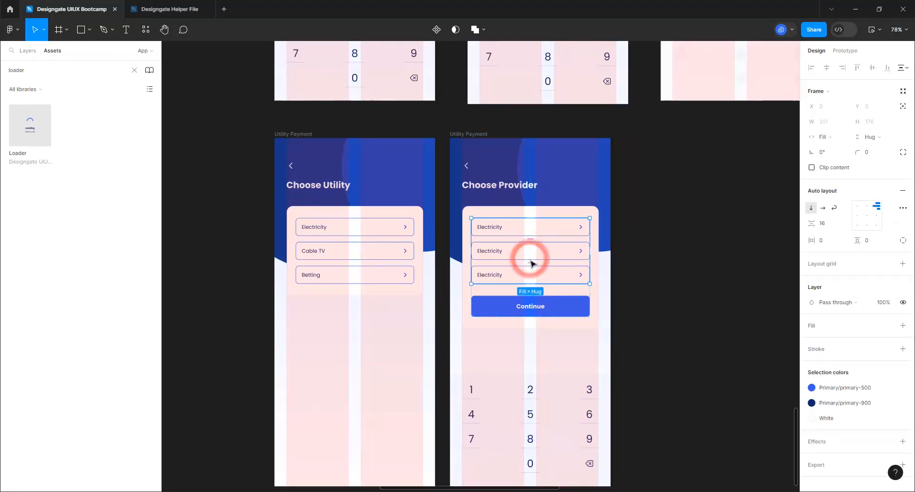
left_click(533, 257)
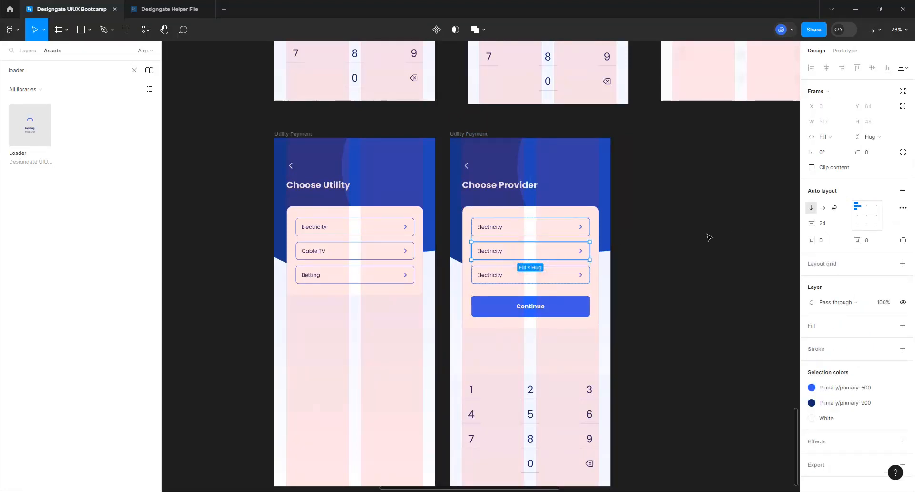
key("Delete")
left_click(537, 253)
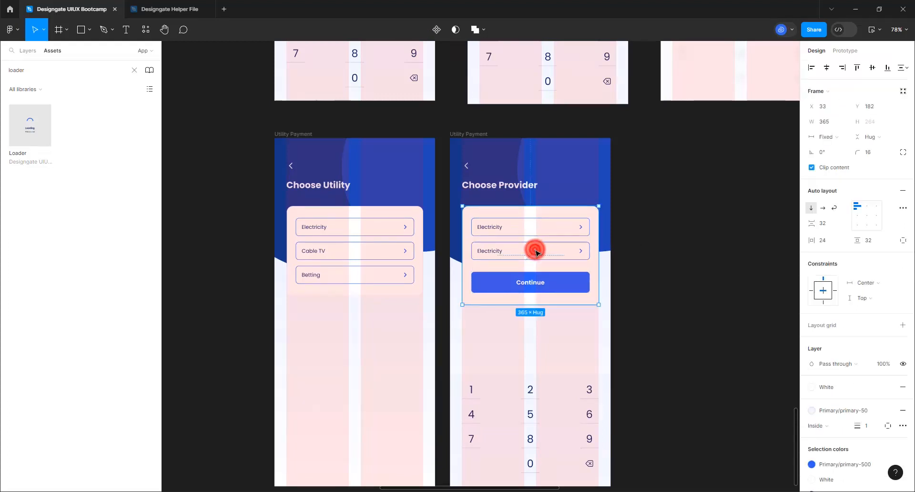
left_click(537, 253)
left_click(536, 250)
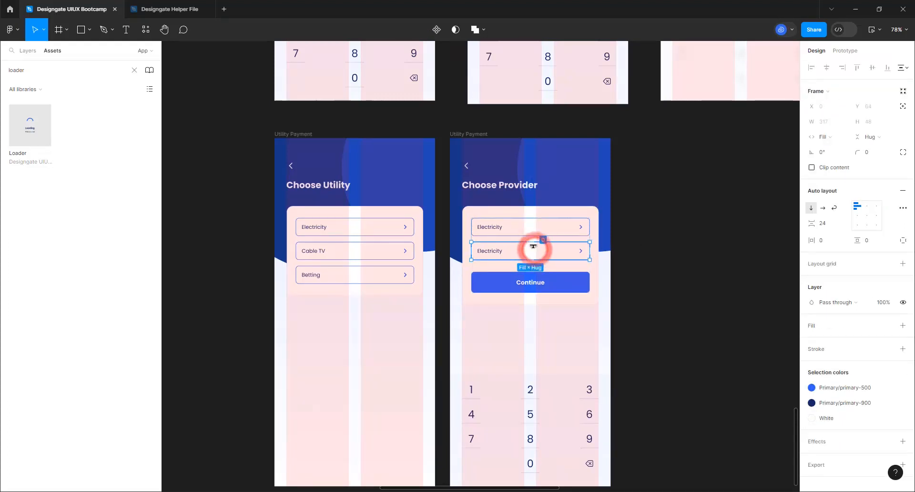
key("Delete")
Duplicate the remaining Electricity option so two sit above Continue
left_click(543, 232)
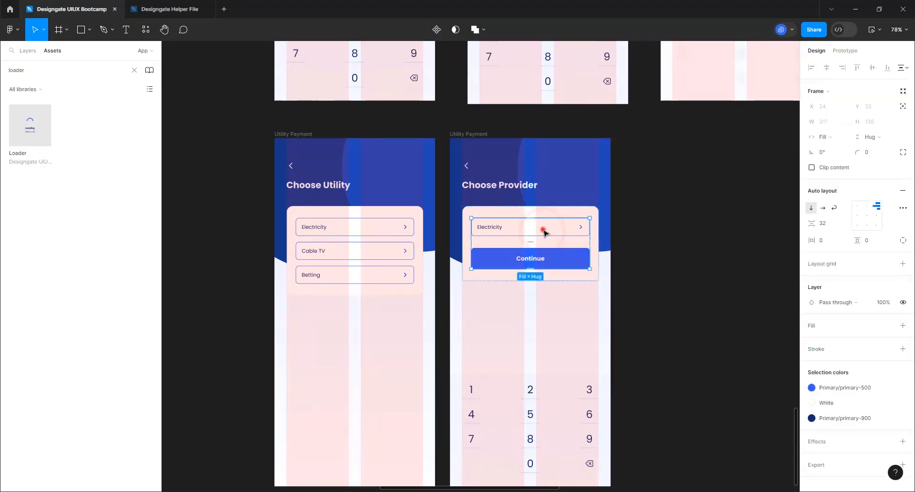
left_click(544, 232)
key("ctrl+d")
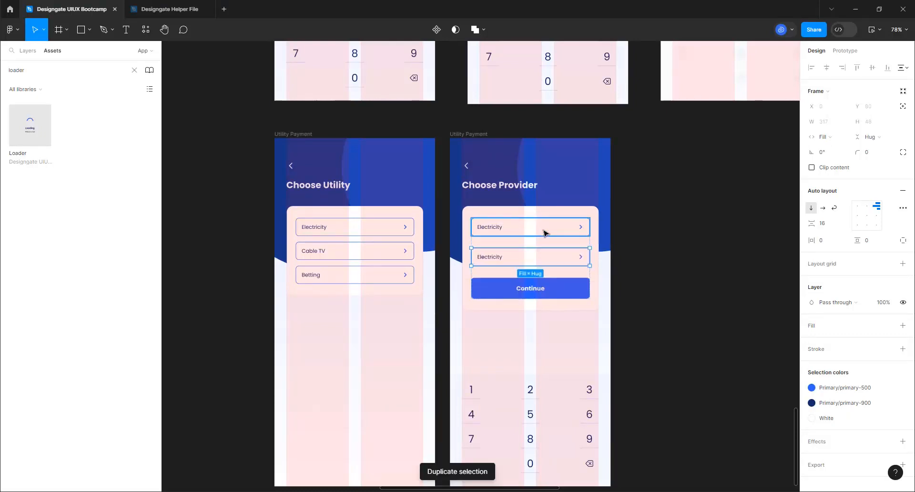
key("ctrl+z")
key("ctrl+z")
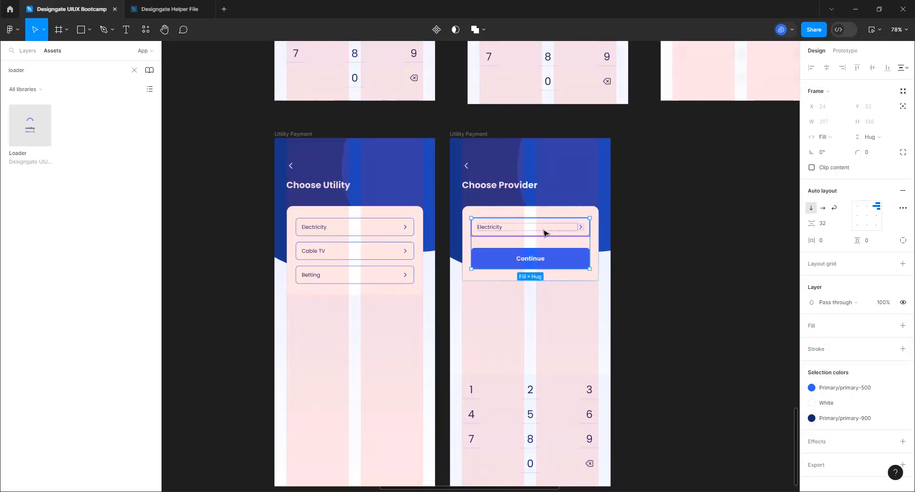
key("ctrl+z")
key("Escape")
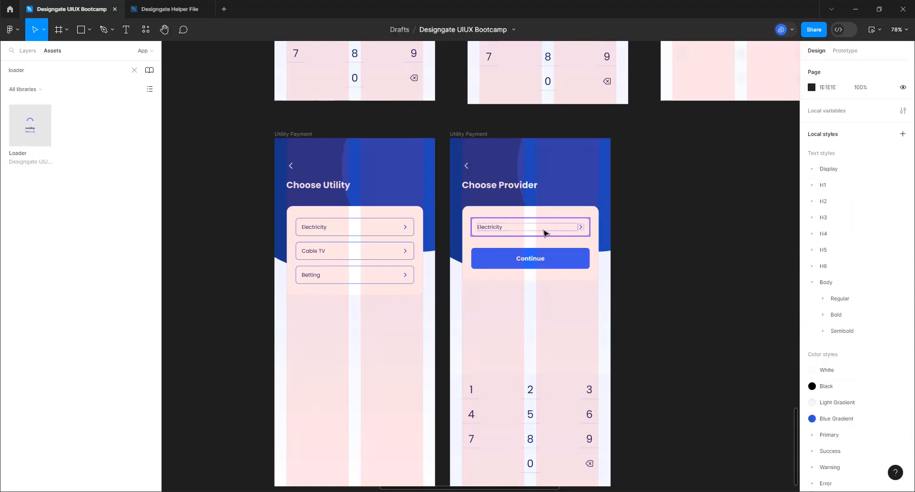
left_click(545, 233)
key("ctrl+d")
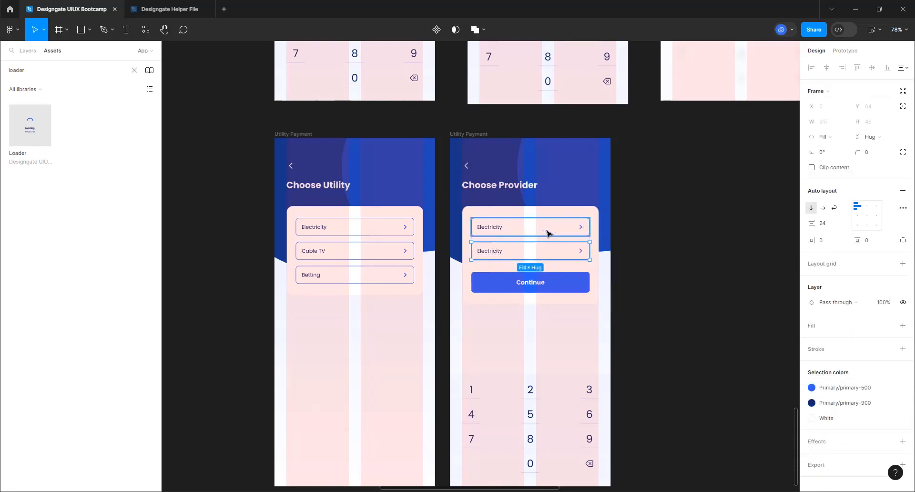
Hide the chevrons on both options and set the first option's text to 'Abuja - (AEDC)'
left_click(560, 257)
left_click(562, 254)
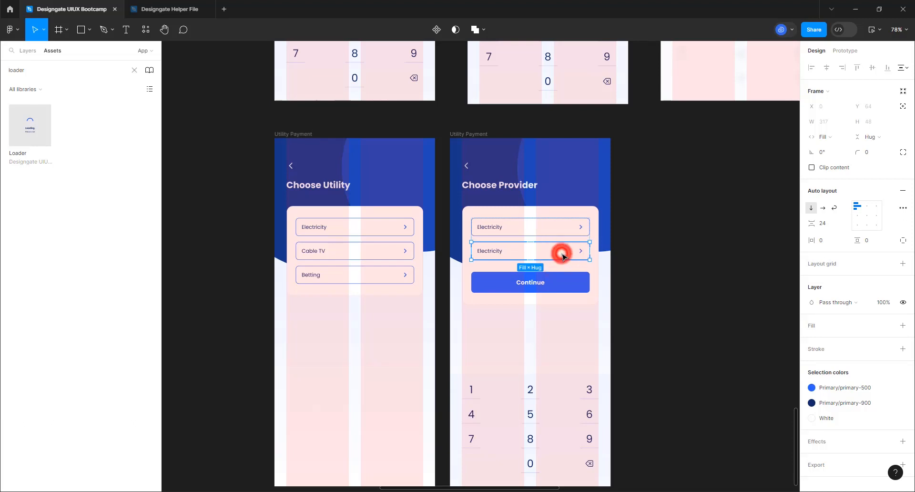
left_click(562, 256)
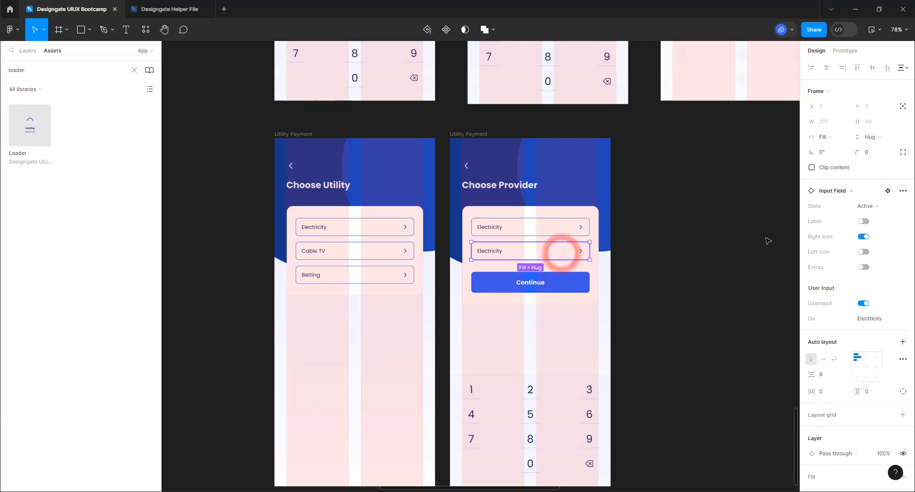
left_click(864, 237)
left_click(568, 231)
left_click(568, 233)
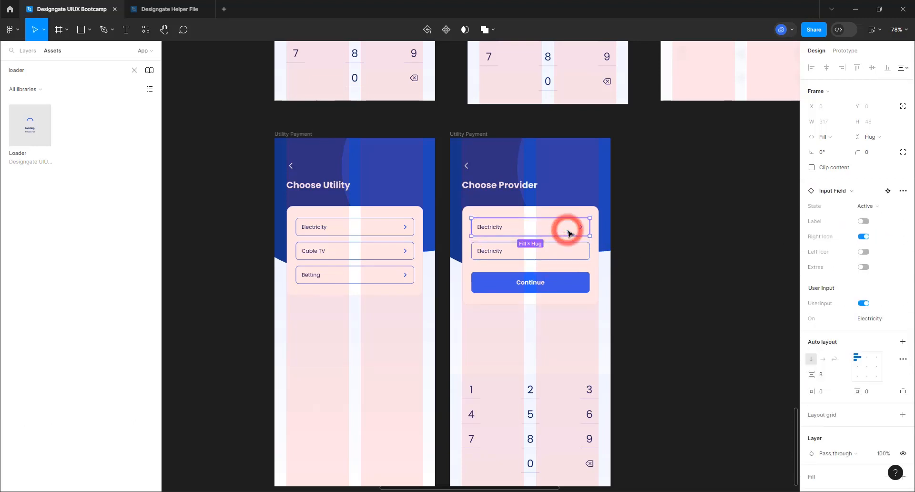
left_click(864, 236)
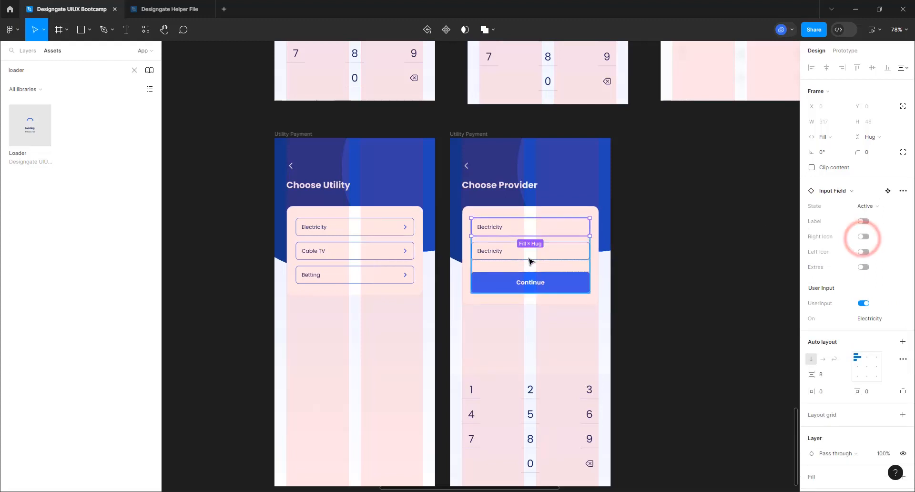
left_click(866, 318)
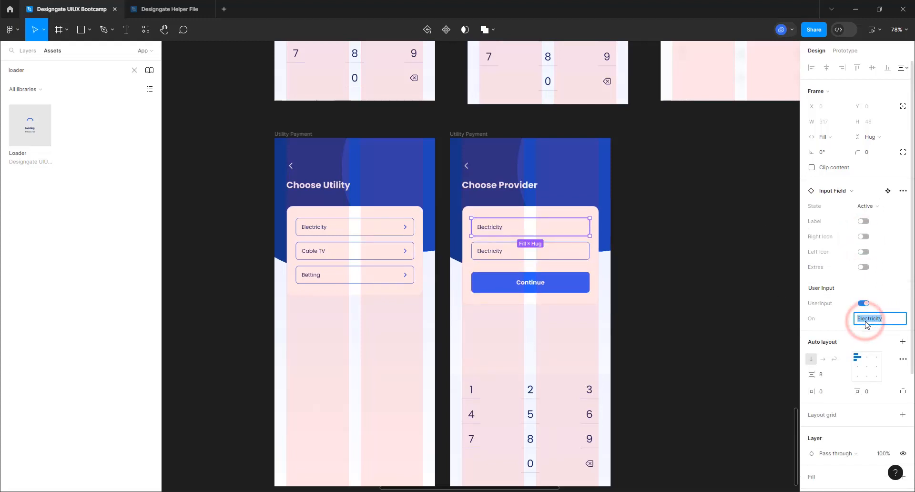
type("Abuja - (AEDC")
key("Return")
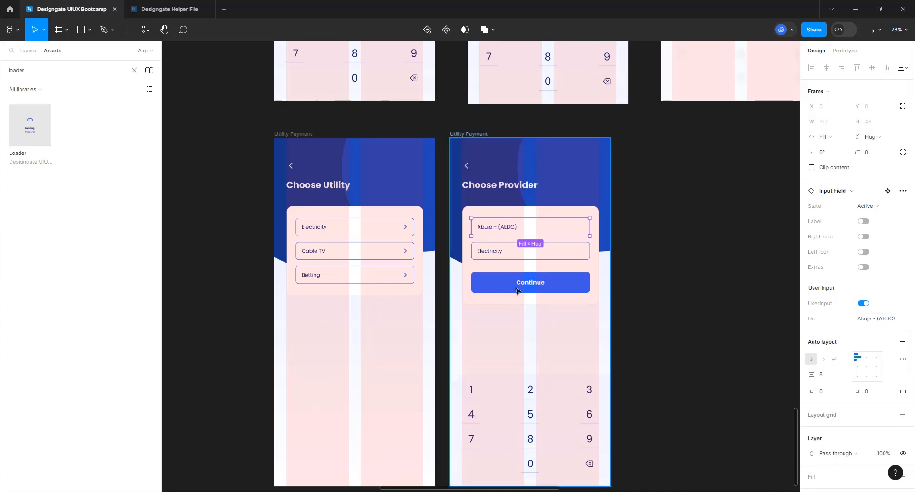
Set the second option's text to 'Lagos - (EKEEDC)'
left_click(505, 252)
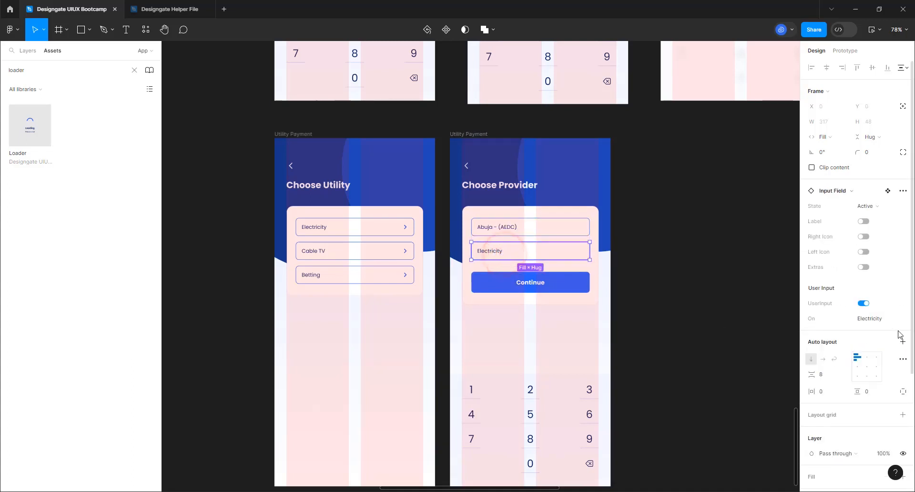
left_click(870, 318)
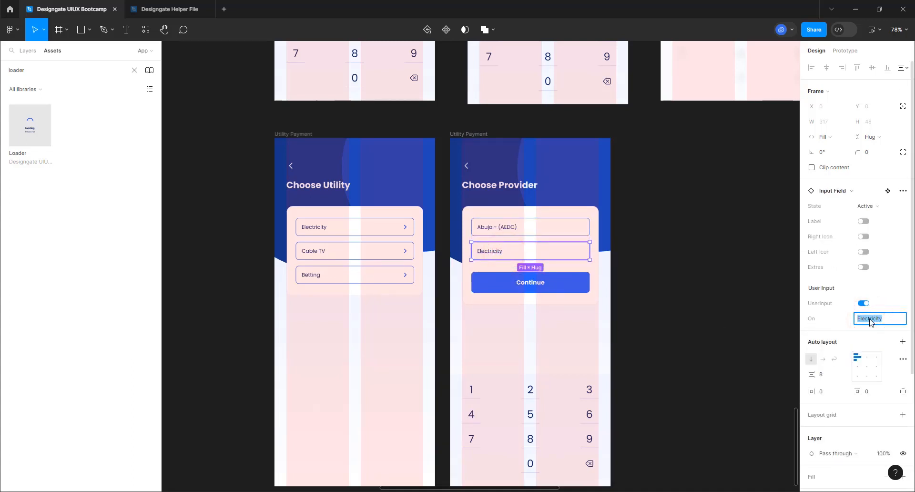
type("Lagos - (EKEEDC")
left_click(793, 327)
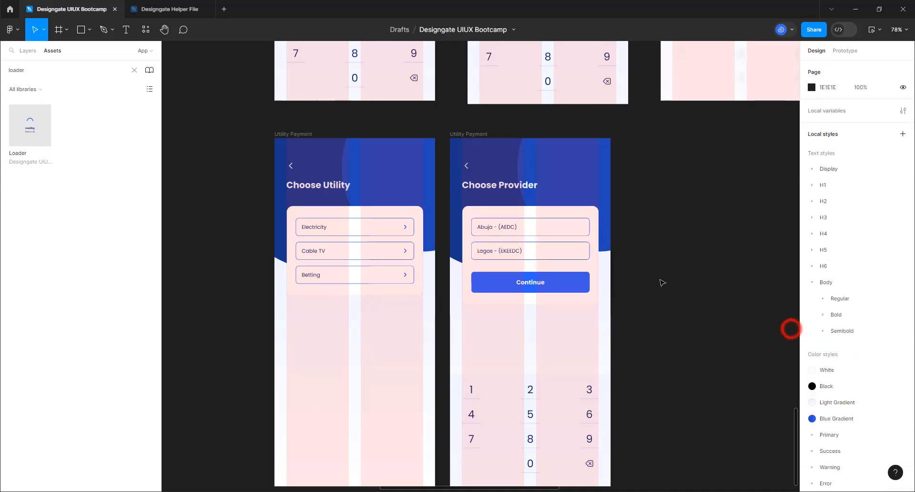
Duplicate the 'Lagos - (EKEEDC)' provider row to lengthen the list
left_click(542, 250)
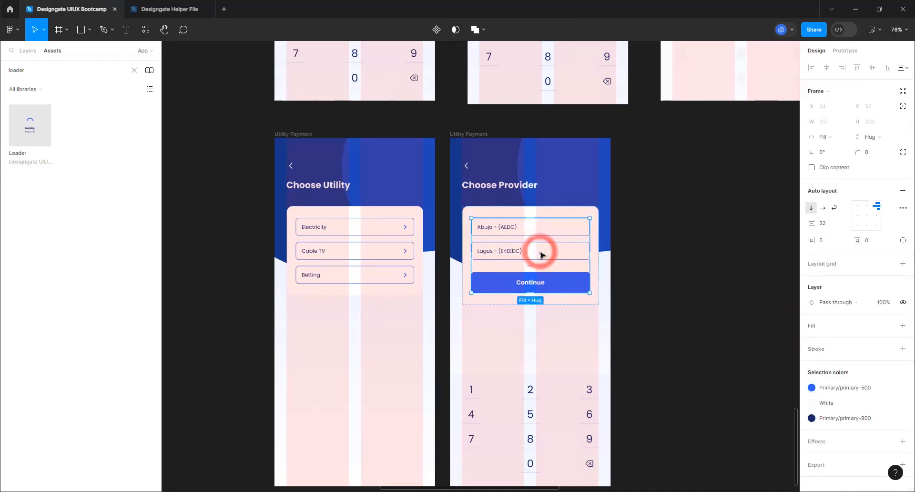
double_click(540, 252)
double_click(540, 252)
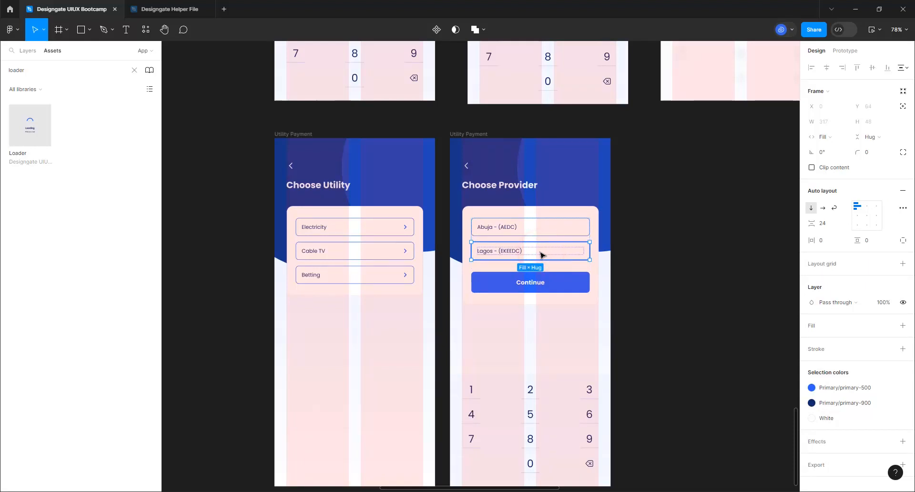
key("ctrl+d")
key("ctrl+d")
key("ctrl+d")
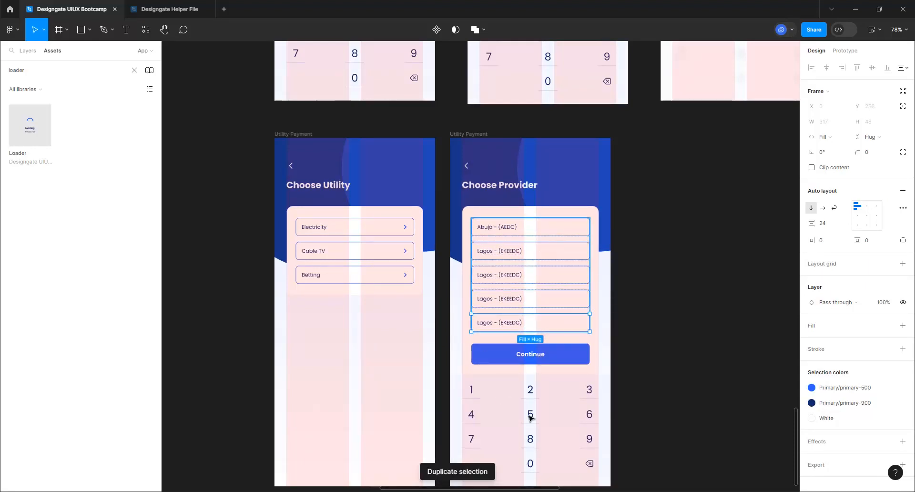
Rename the third provider option to 'Enugu - (EEDC)'
left_click(530, 418)
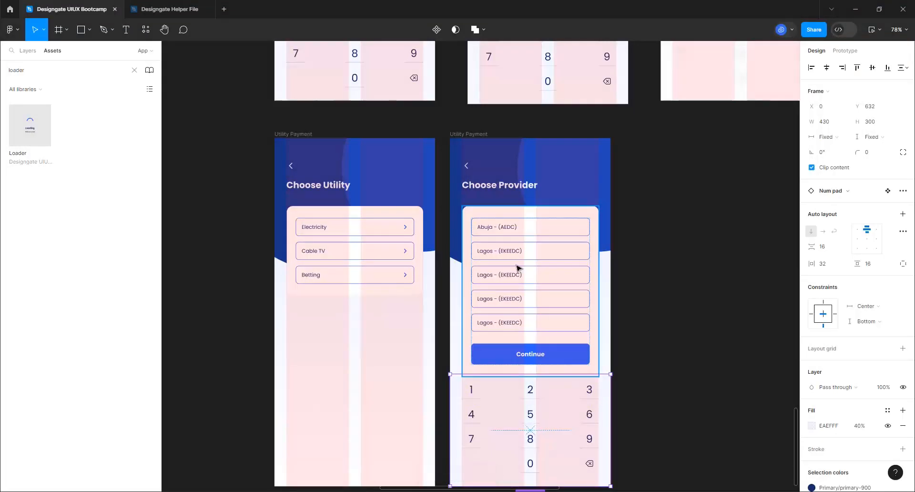
left_click(510, 279)
left_click(509, 279)
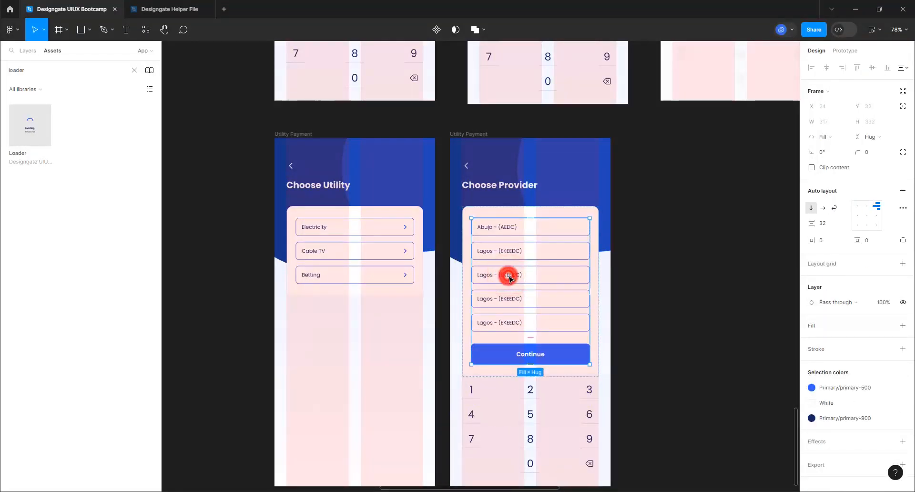
left_click(509, 277)
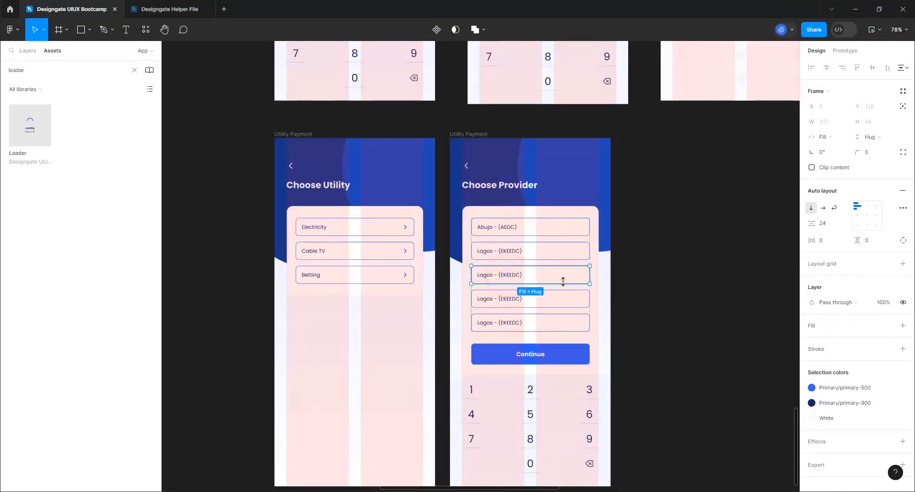
left_click(500, 276)
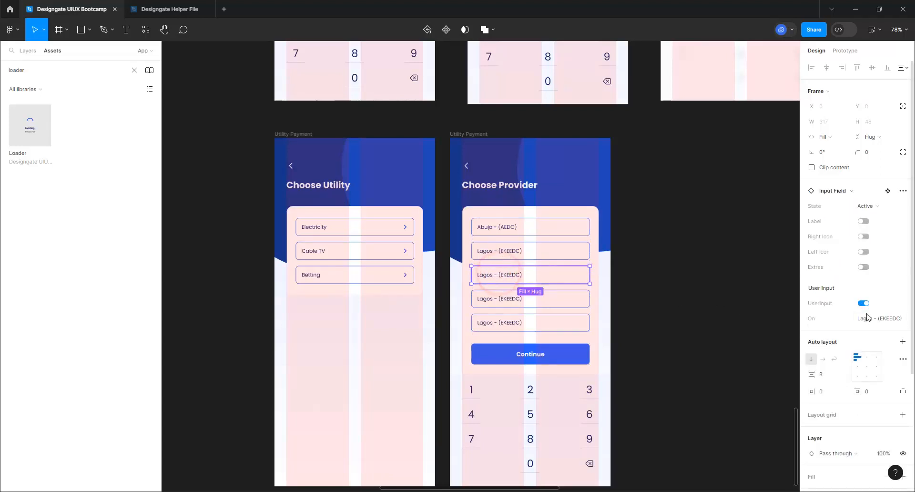
left_click(888, 319)
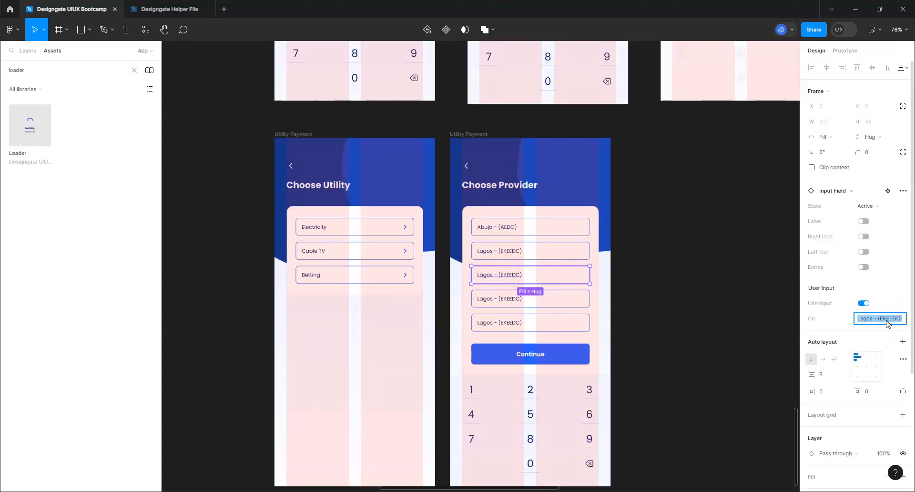
type("Enugu")
key("Return")
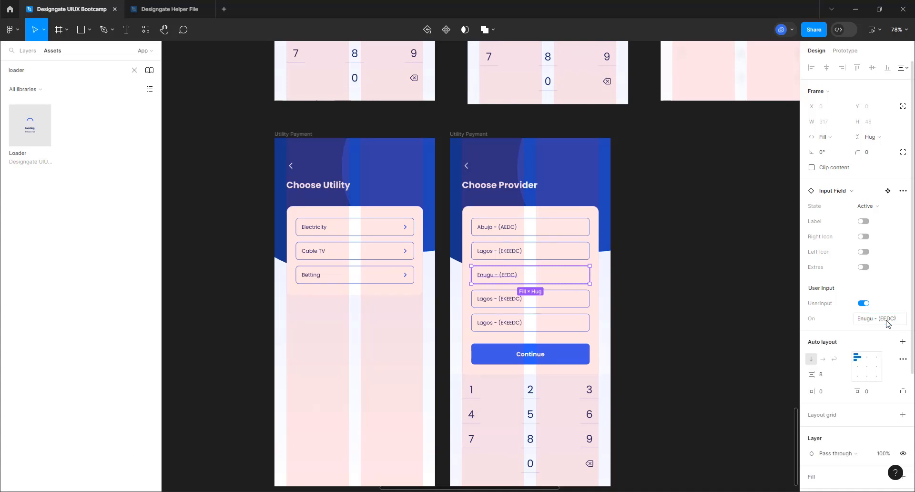
Change the fourth and fifth provider options to 'Kaduna - (KEDC' and 'Yola - (YEDP)'
left_click(548, 300)
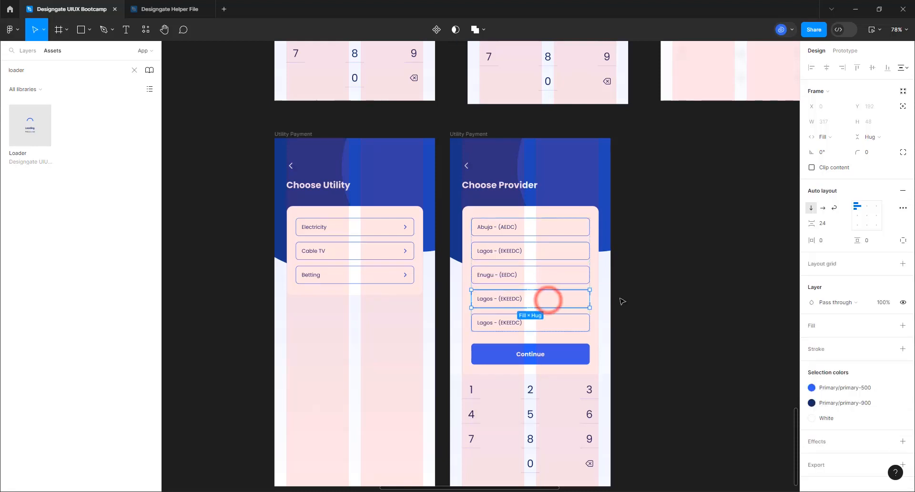
double_click(526, 296)
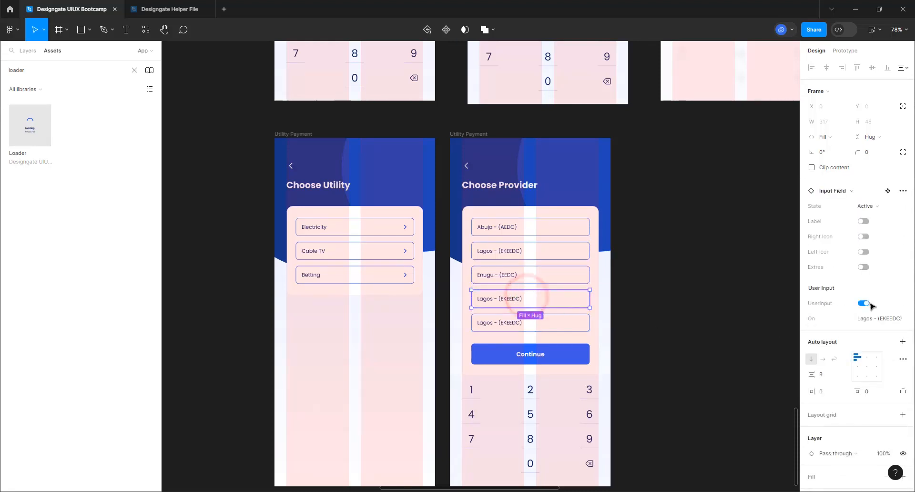
left_click(868, 319)
type("Kaduna")
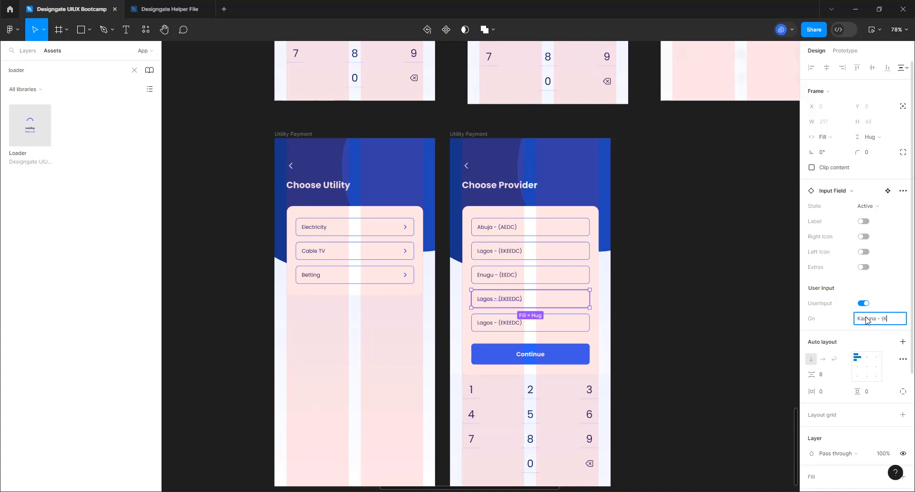
key("Return")
left_click(480, 326)
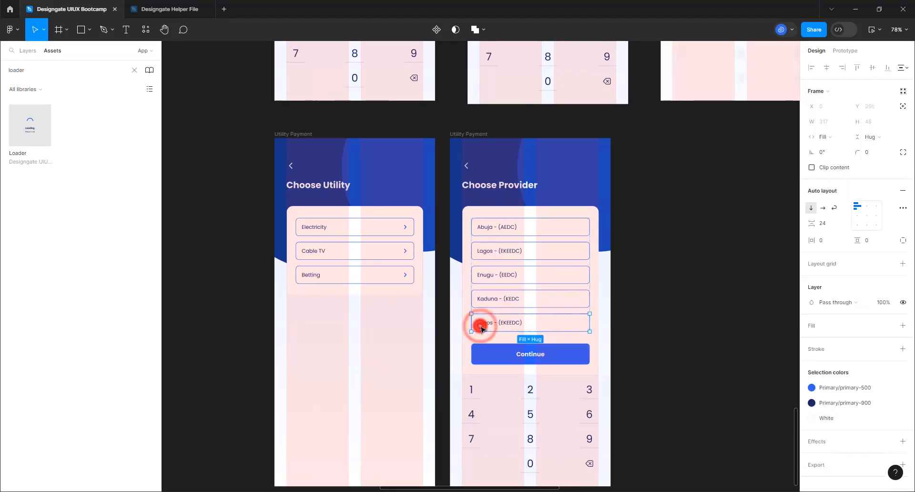
left_click(517, 326)
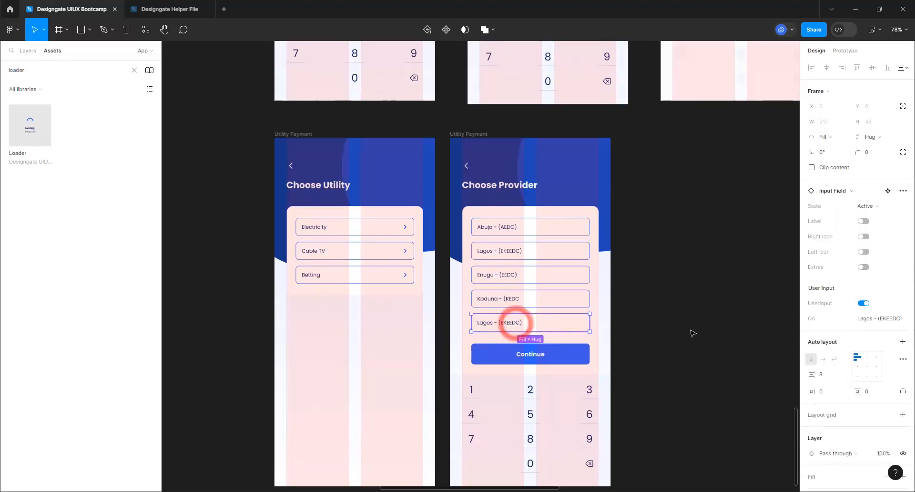
left_click(863, 320)
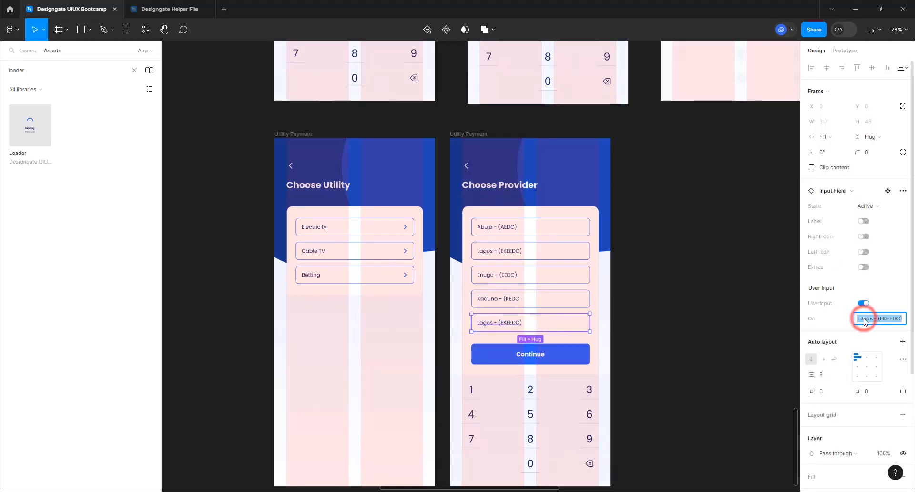
type("Yol")
key("Return")
Duplicate the whole Choose Provider screen with Ctrl+D
left_click(623, 307)
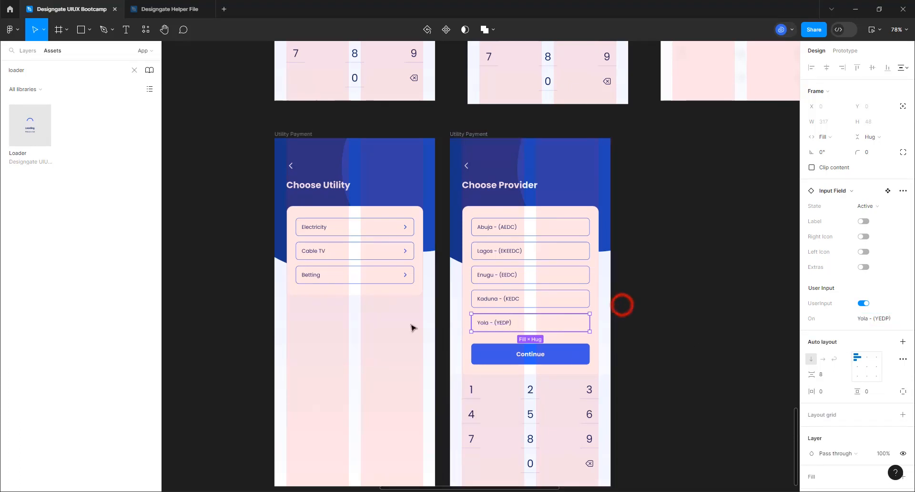
scroll(327, 284, "down", 2)
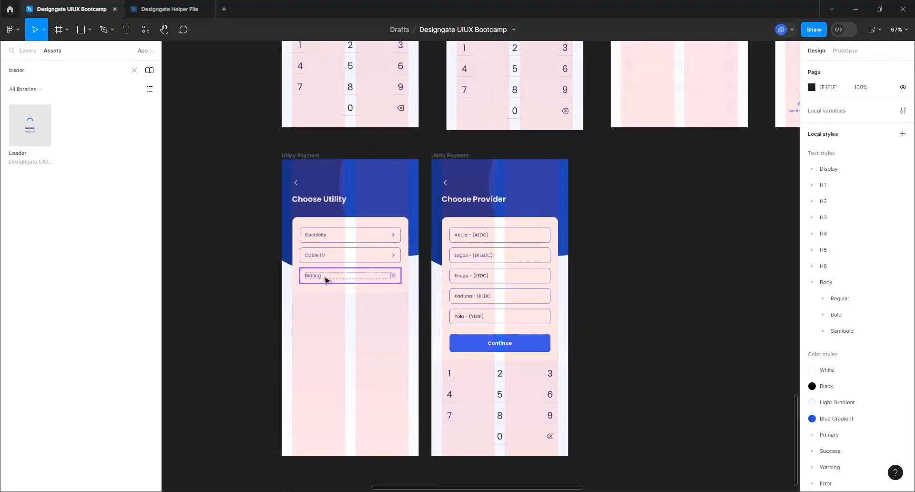
left_click(458, 156)
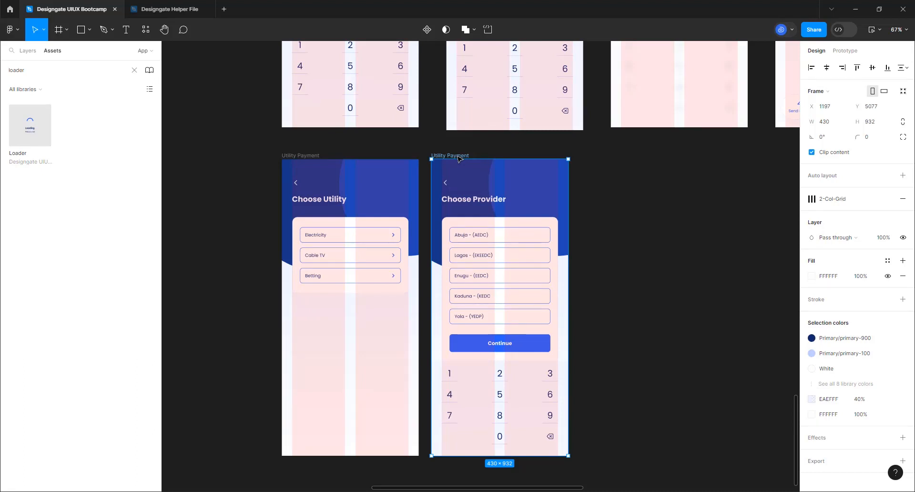
key("ctrl+d")
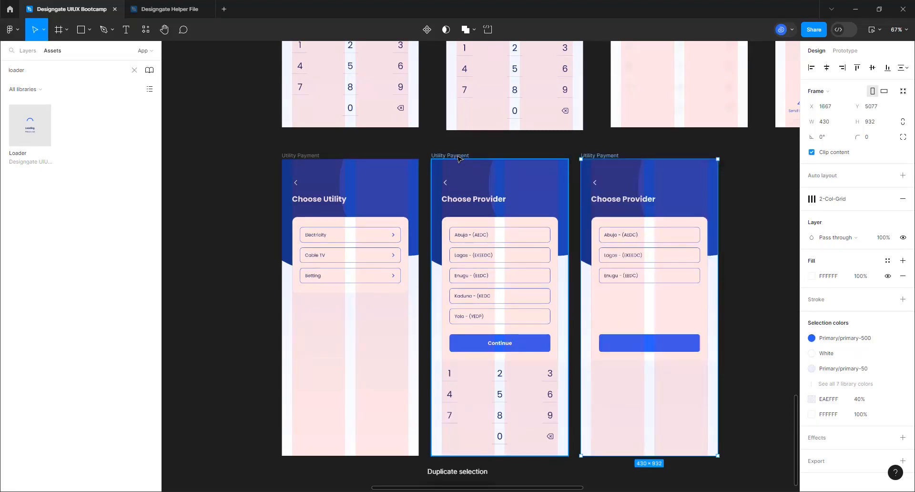
Rename the middle screen to 'Select Provider'
double_click(458, 156)
type("S")
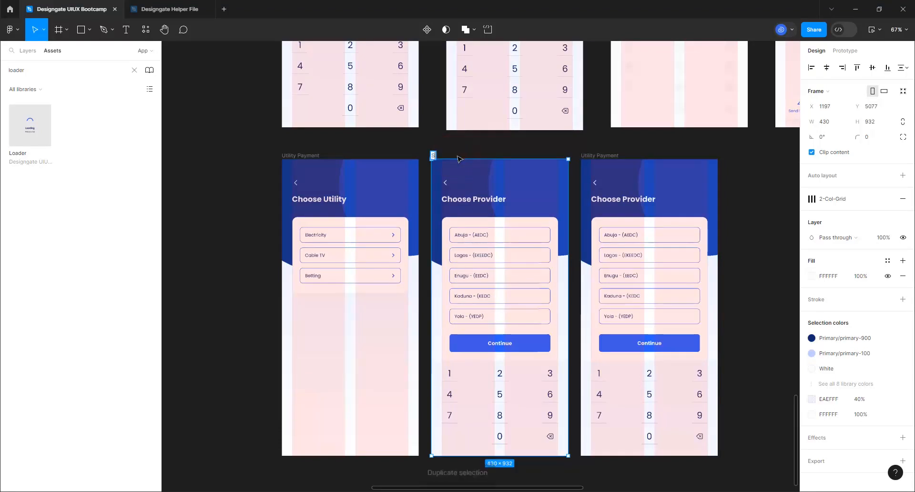
type("elect Pro")
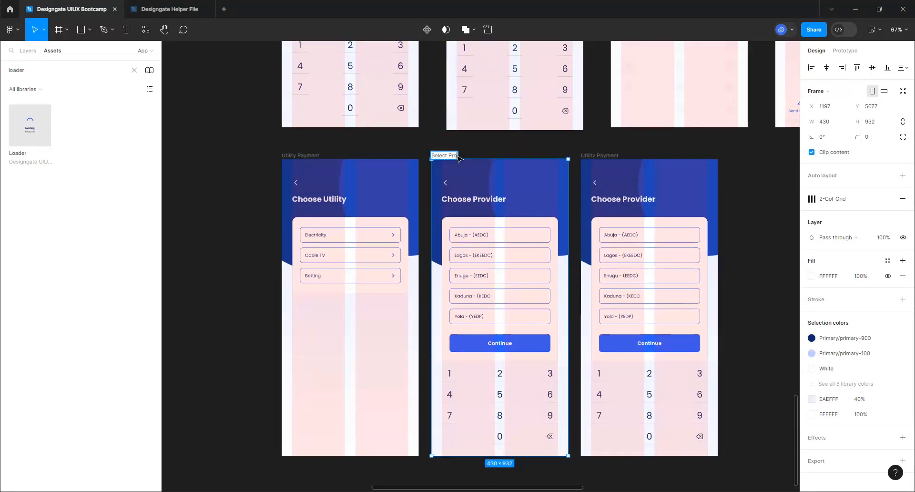
type("vider")
key("Return")
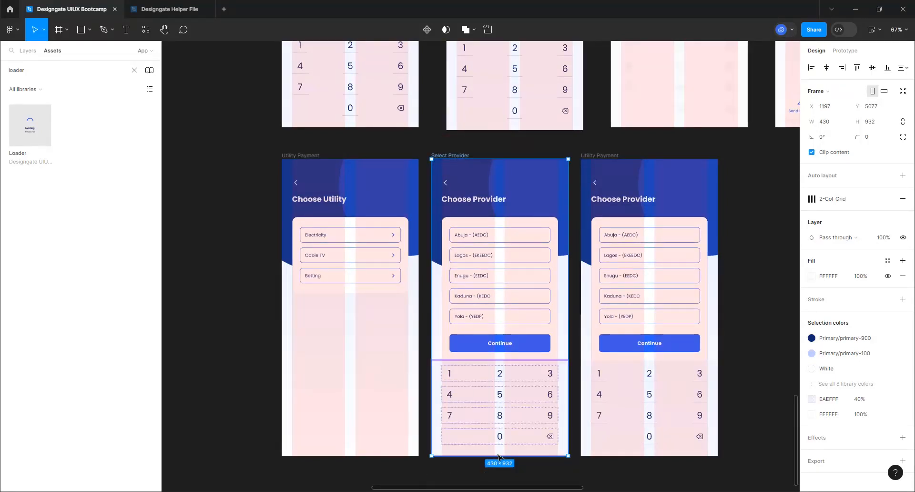
Remove the keypad and the Continue button from the Select Provider screen
left_click(505, 425)
key("Delete")
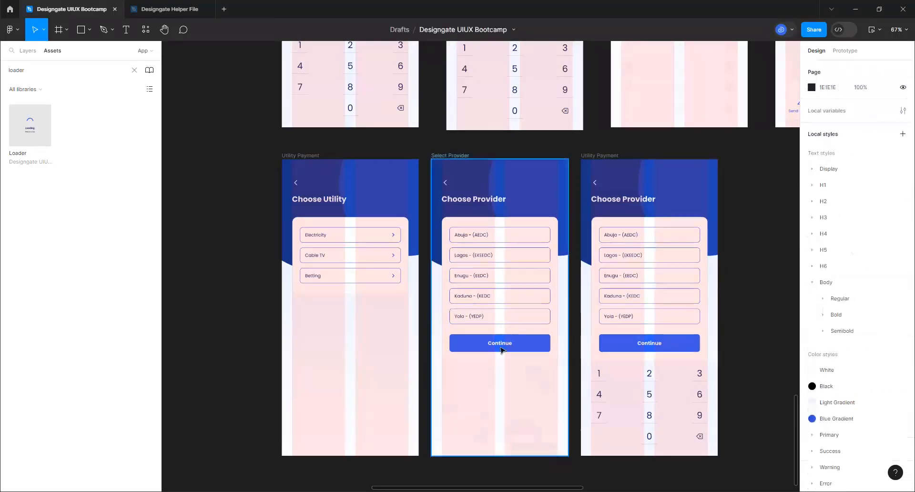
left_click(500, 350)
left_click(501, 349)
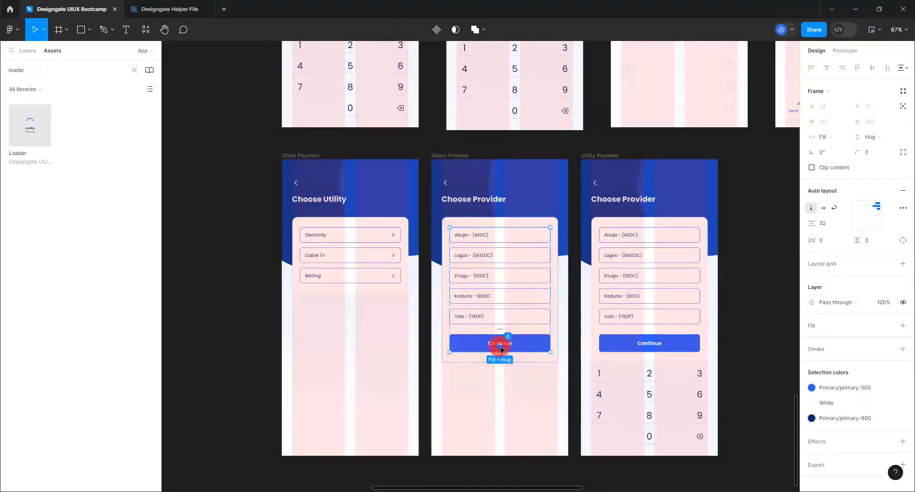
key("Delete")
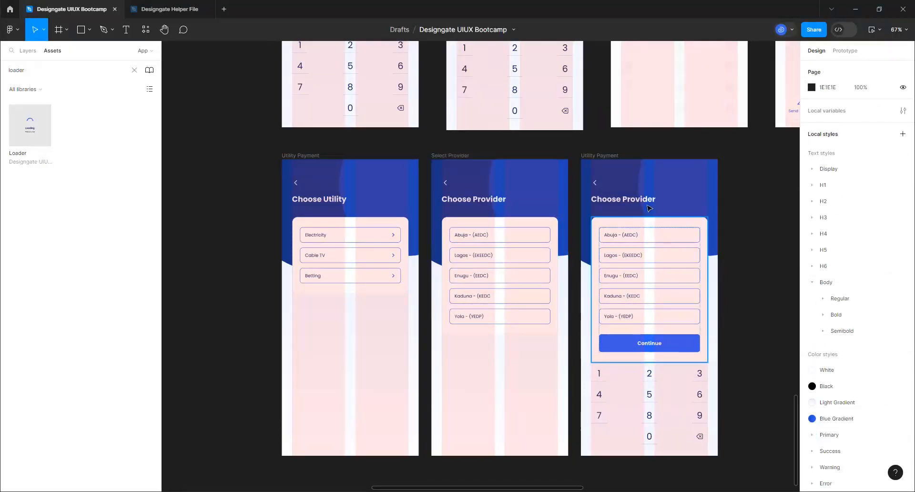
Rename the copied screen to 'Amount and Meter NUmber'
left_click(613, 156)
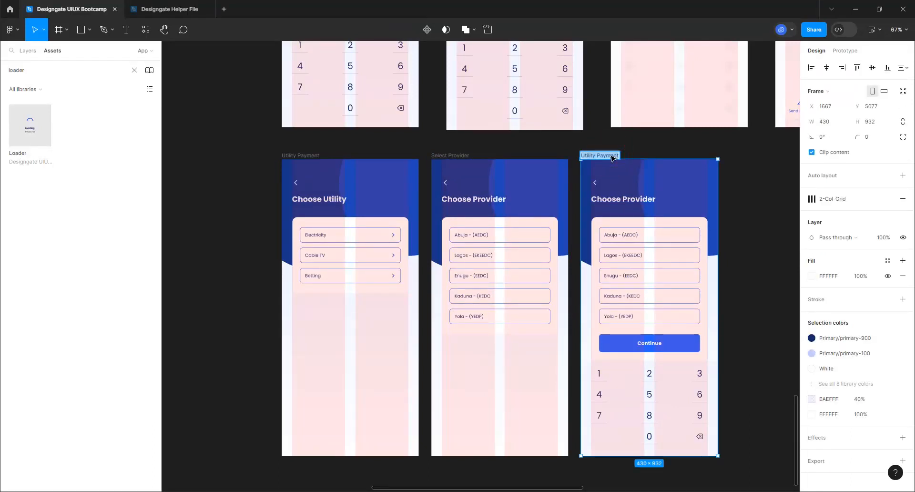
type("Amount and Meter NUmber")
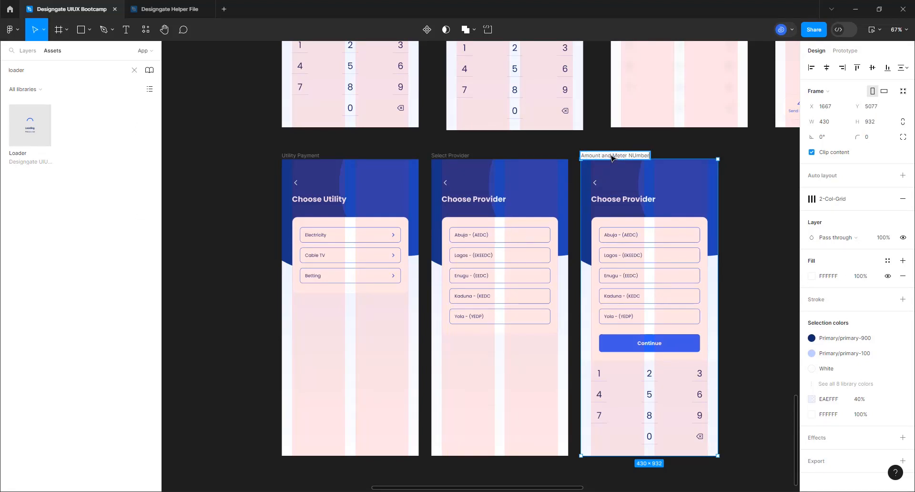
key("Return")
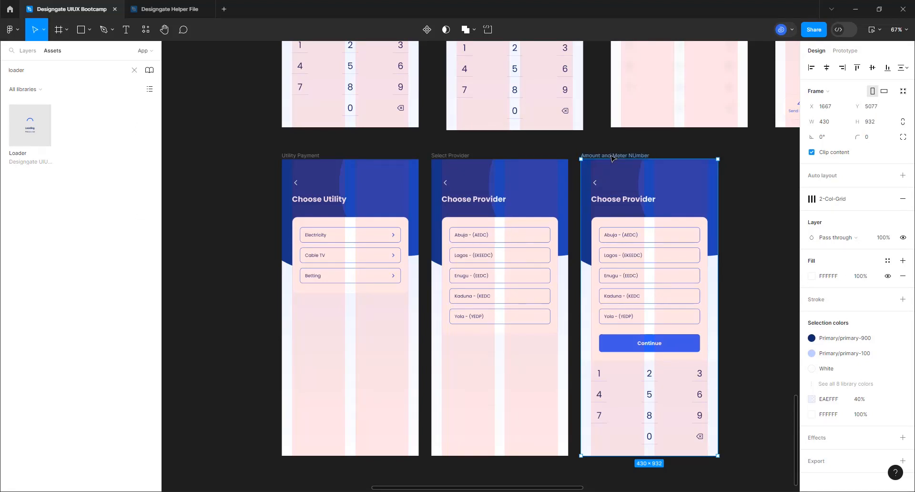
left_click(644, 238)
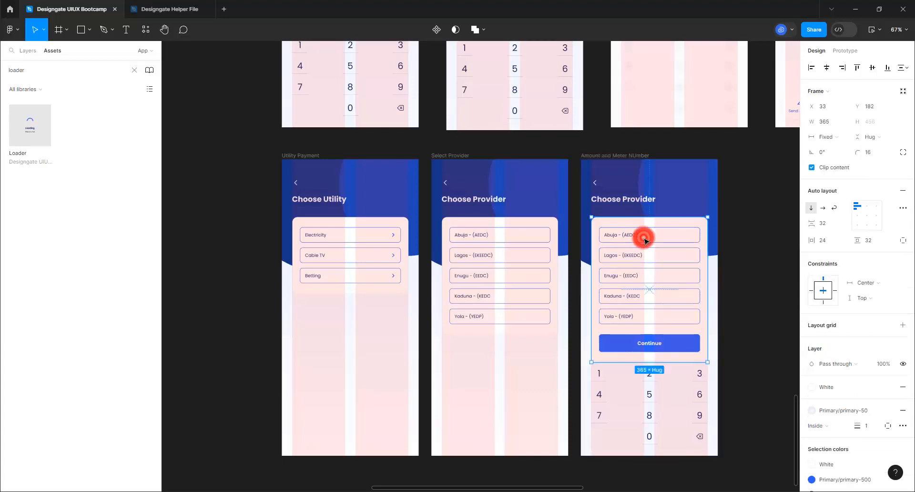
Delete the Yola, Kaduna and Enugu provider rows from the Amount and Meter NUmber screen
left_click(643, 238)
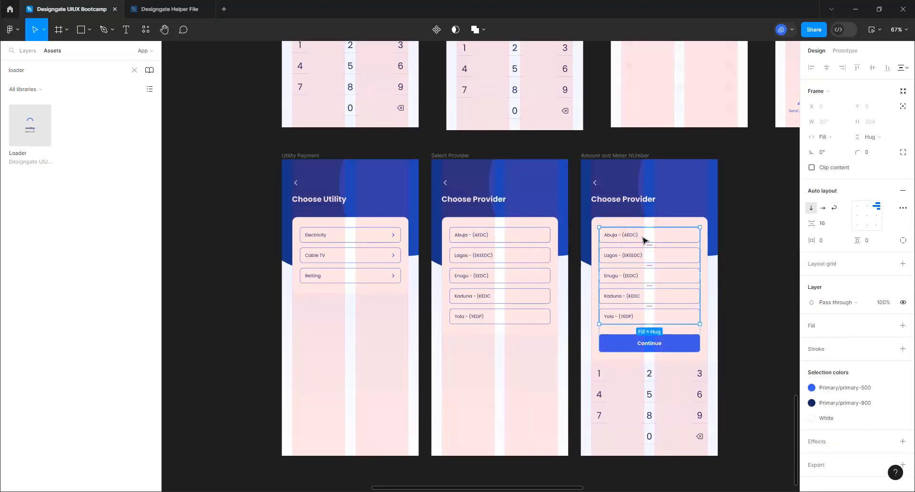
left_click(628, 314)
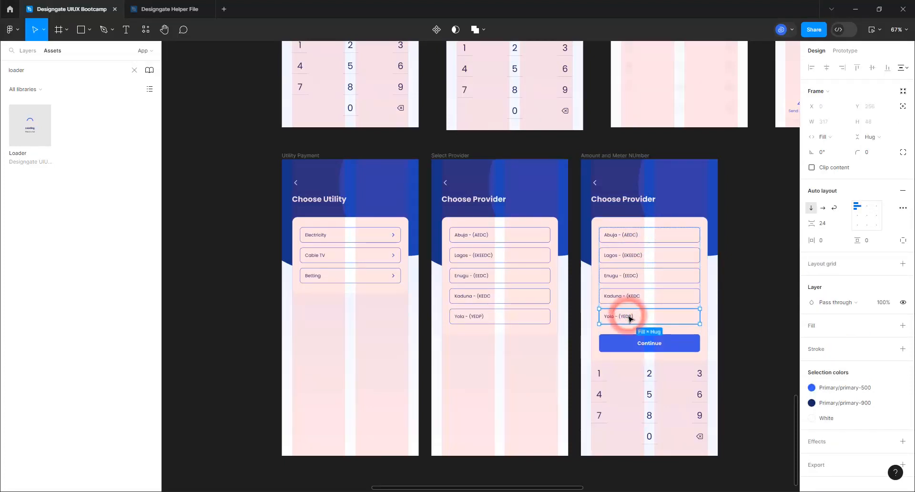
key("Delete")
left_click(629, 297)
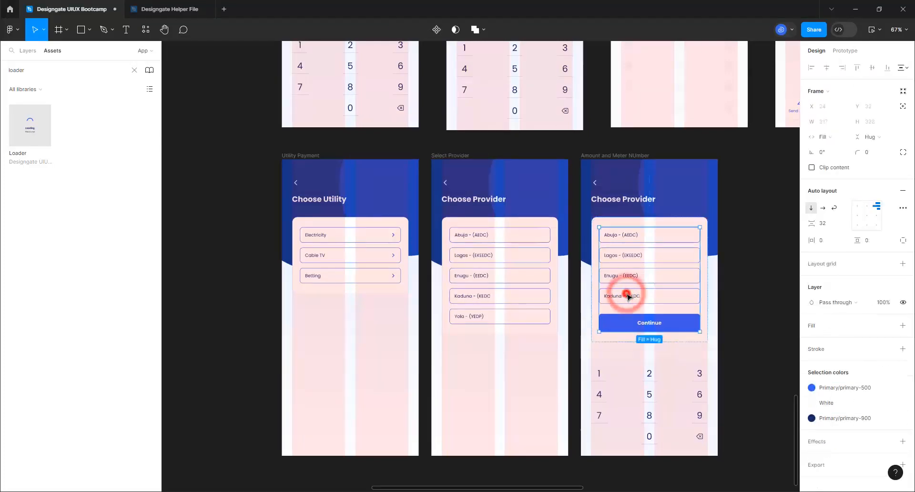
left_click(628, 296)
left_click(628, 296)
key("Delete")
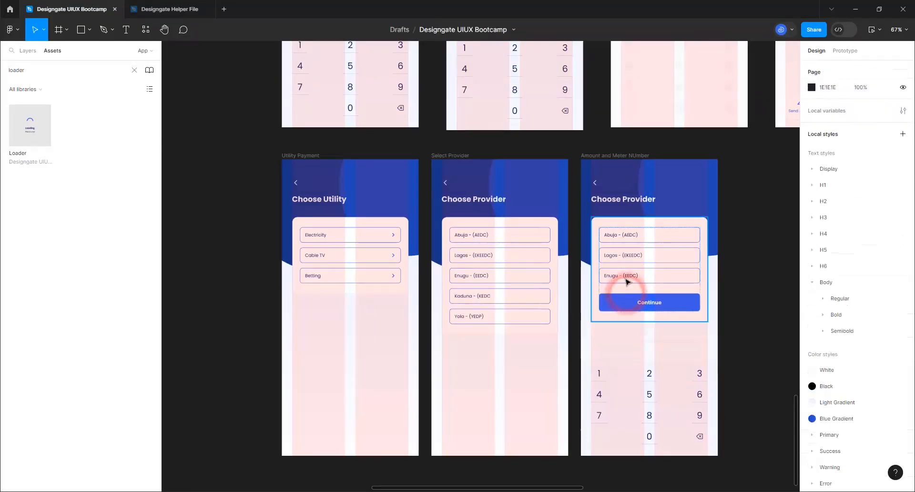
left_click(626, 280)
left_click(626, 280)
key("Delete")
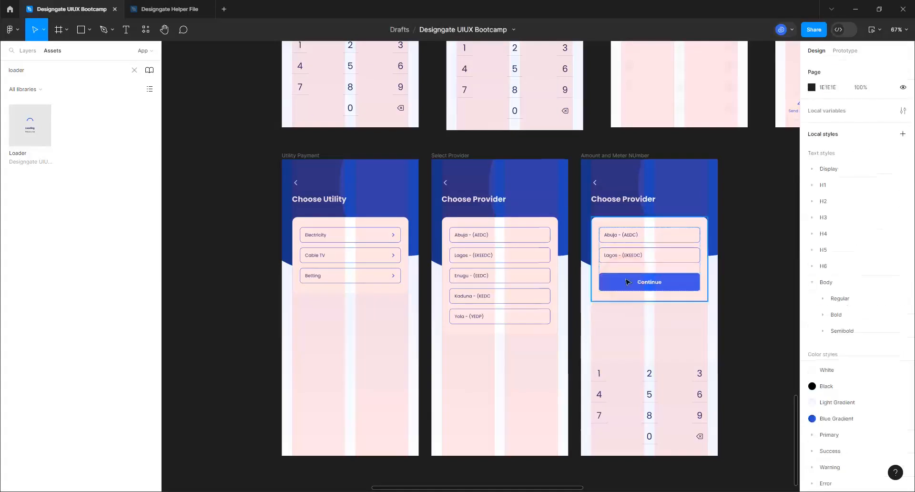
Turn on the Lagos field's label and clear its 'Lagos - (EKEEDC)' value, leaving an empty Enter Amount field
left_click(623, 259)
left_click(622, 260)
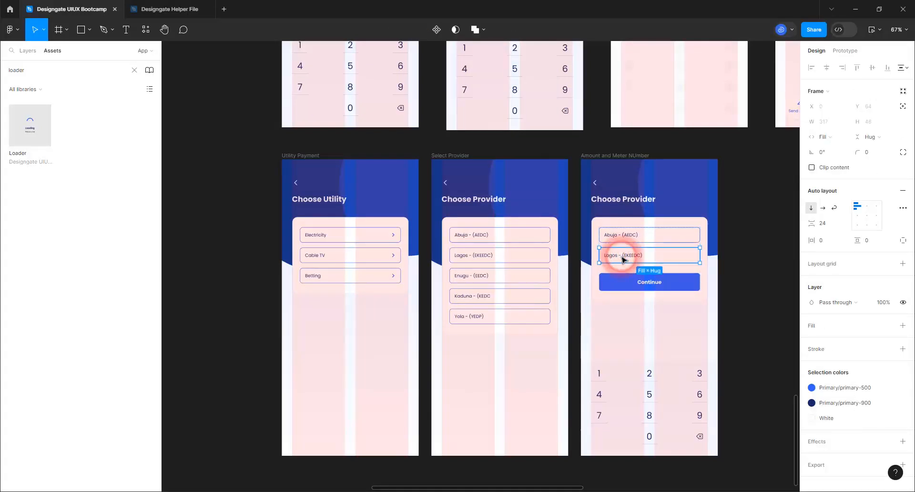
left_click(623, 259)
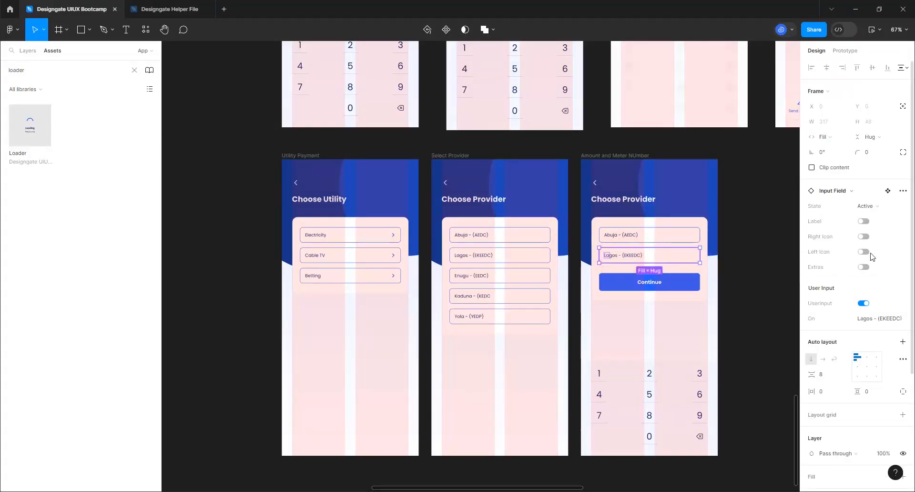
left_click(863, 222)
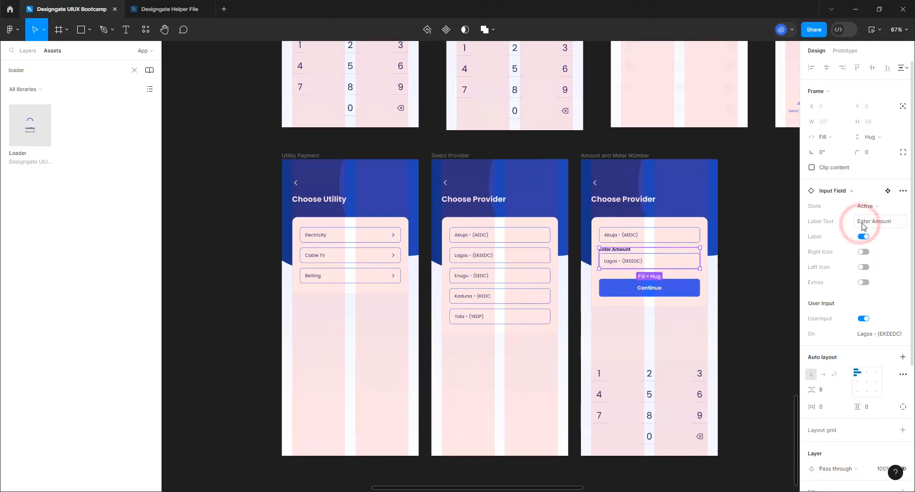
left_click(862, 222)
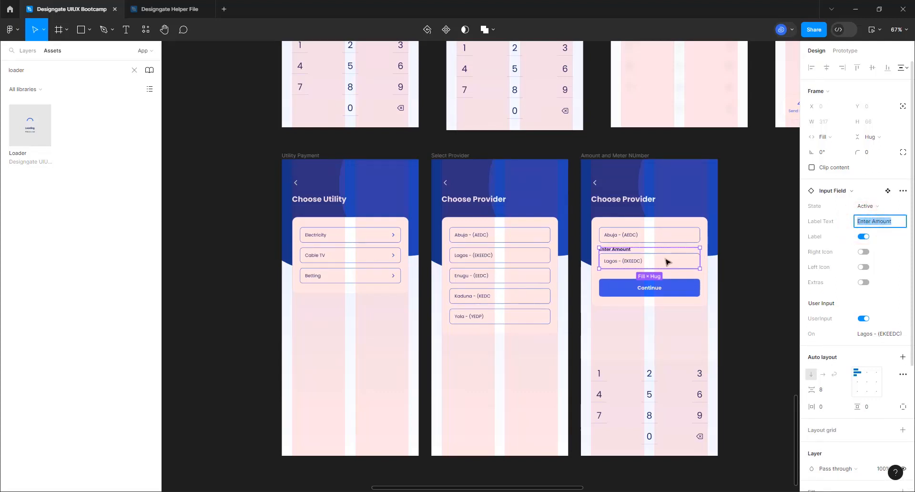
left_click(876, 334)
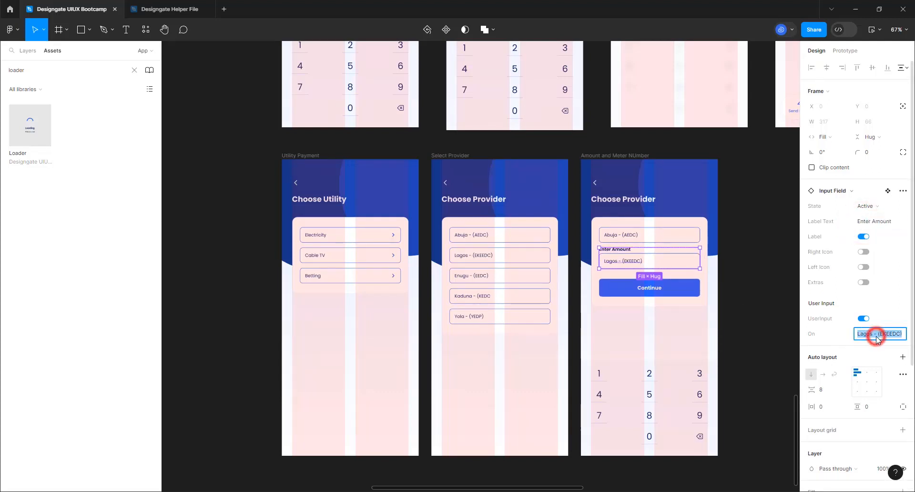
key("BackSpace")
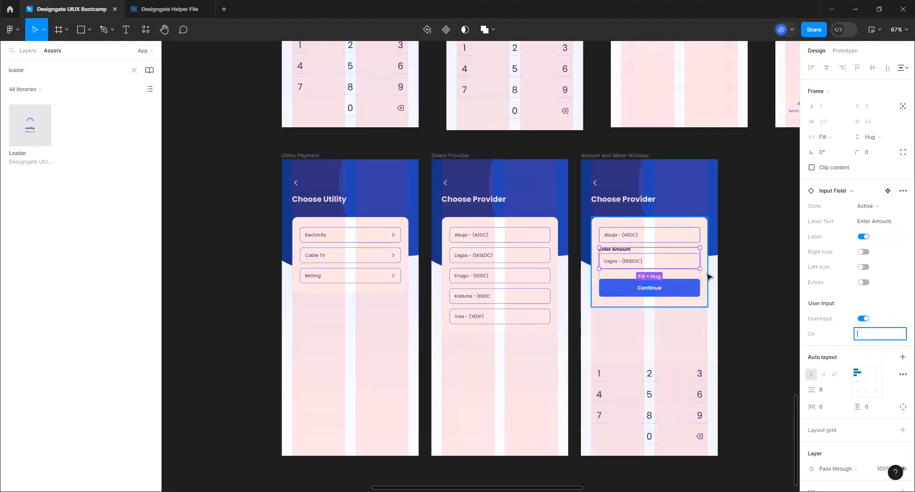
left_click(668, 237)
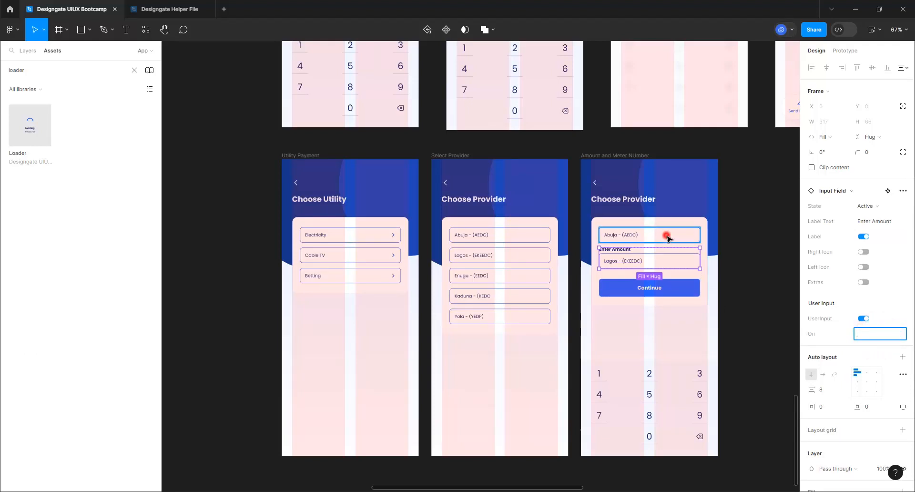
Show a label on the Abuja field and set it to 'Enter Meter Number'
double_click(633, 239)
left_click(734, 227)
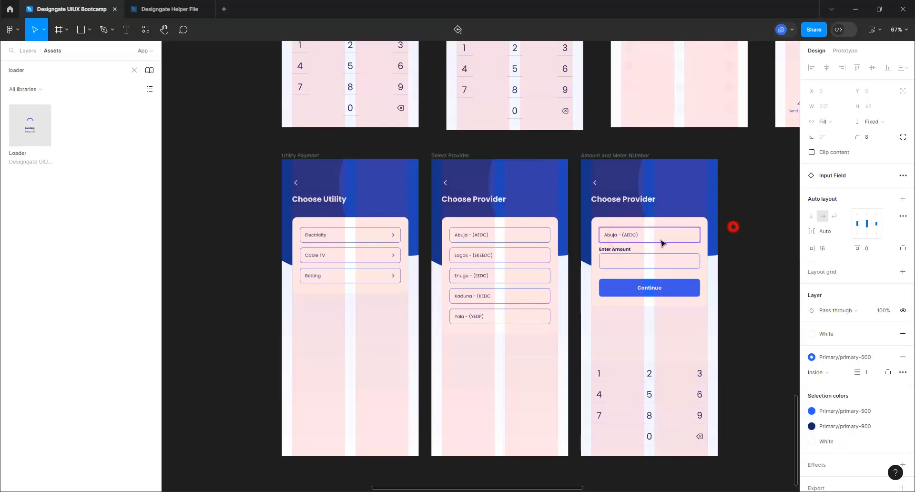
left_click(659, 243)
double_click(659, 243)
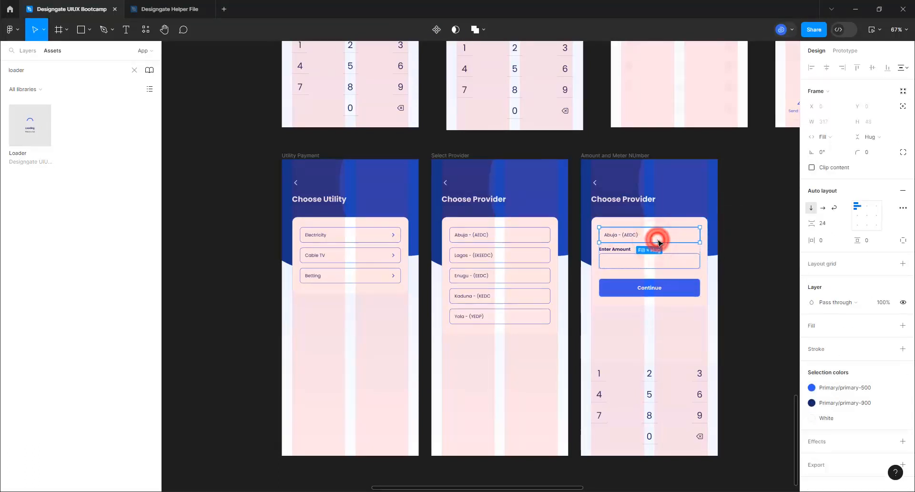
left_click(665, 229)
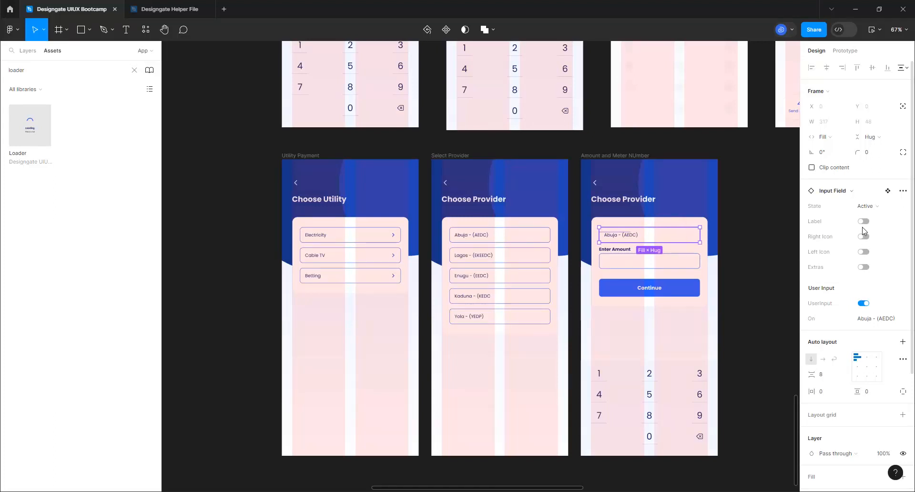
left_click(863, 222)
left_click(869, 224)
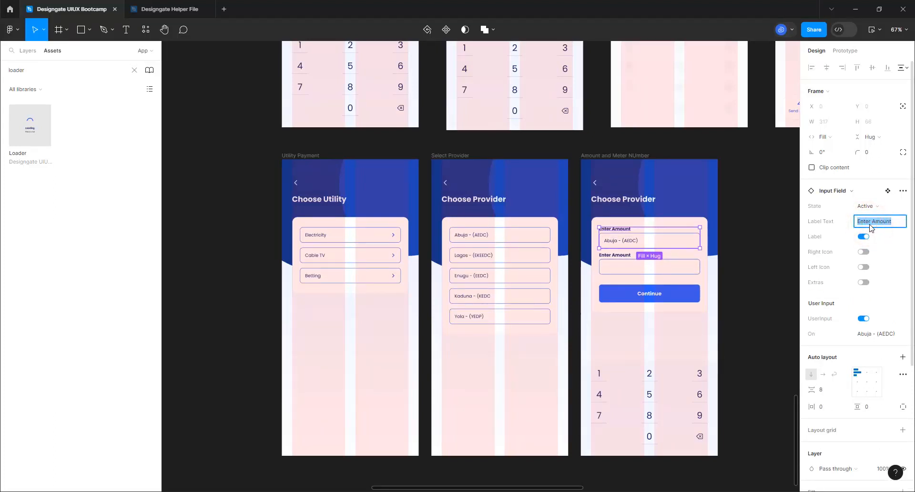
type("Enter Meter Number")
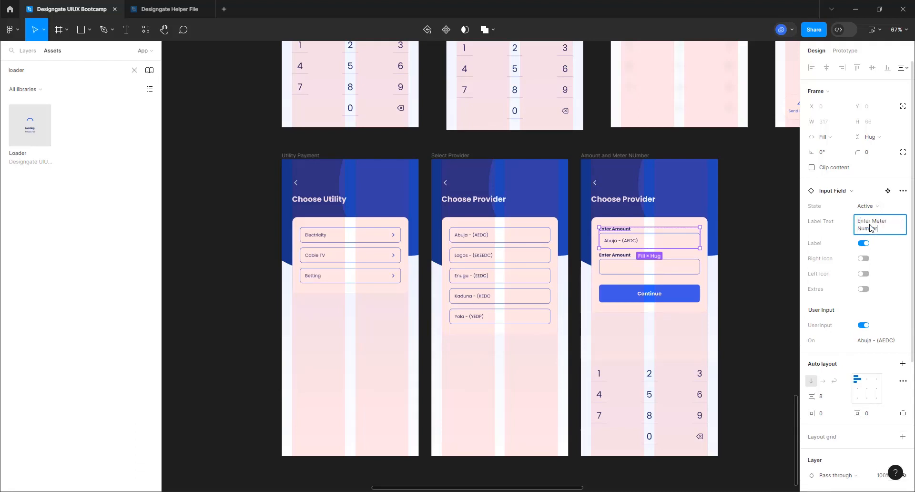
key("Return")
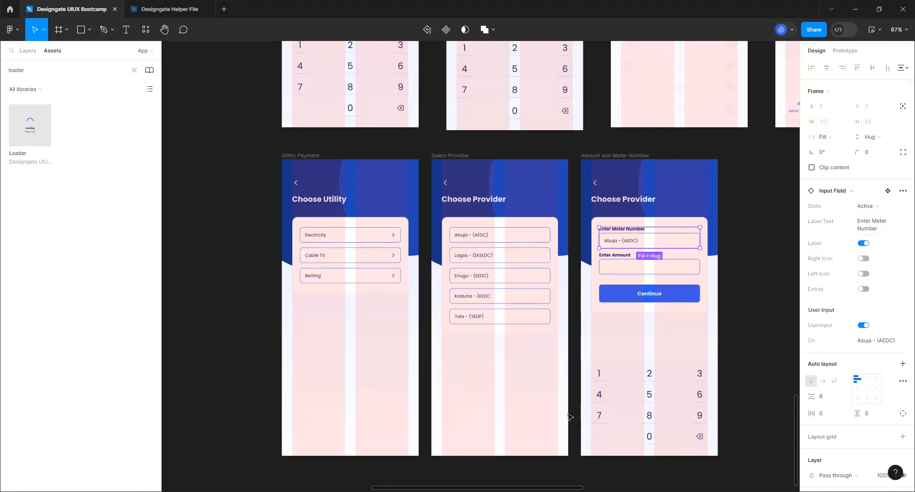
left_click(607, 147)
left_click(606, 153)
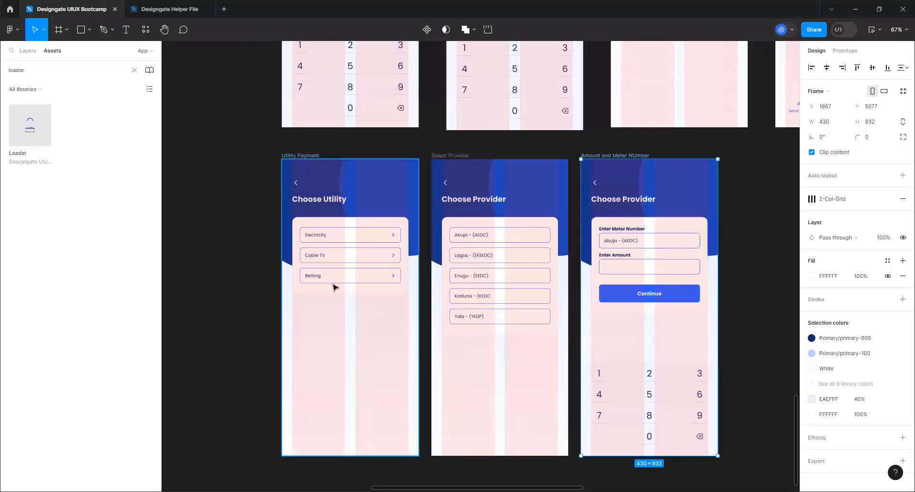
Delete the 'Abuja - (AEDC)' value from the meter number input field, leaving it blank
scroll(331, 286, "down", 5)
scroll(607, 248, "up", 3)
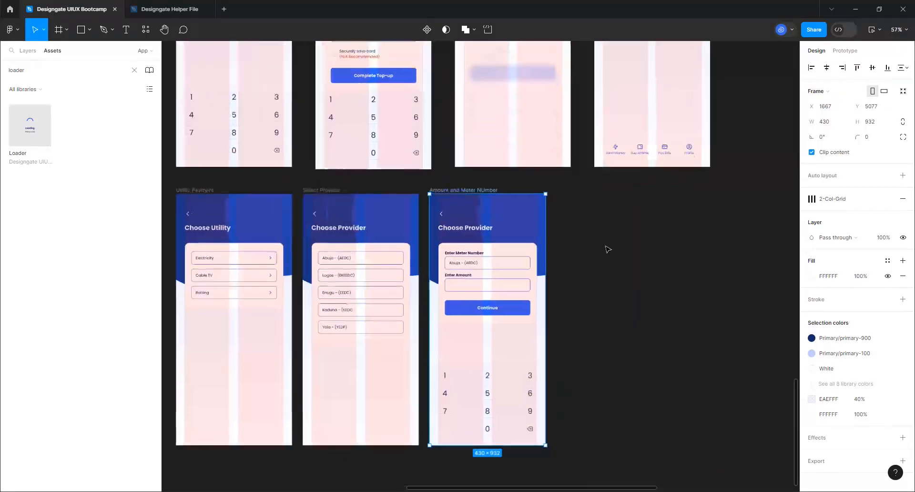
scroll(458, 290, "up", 3)
scroll(443, 301, "up", 3)
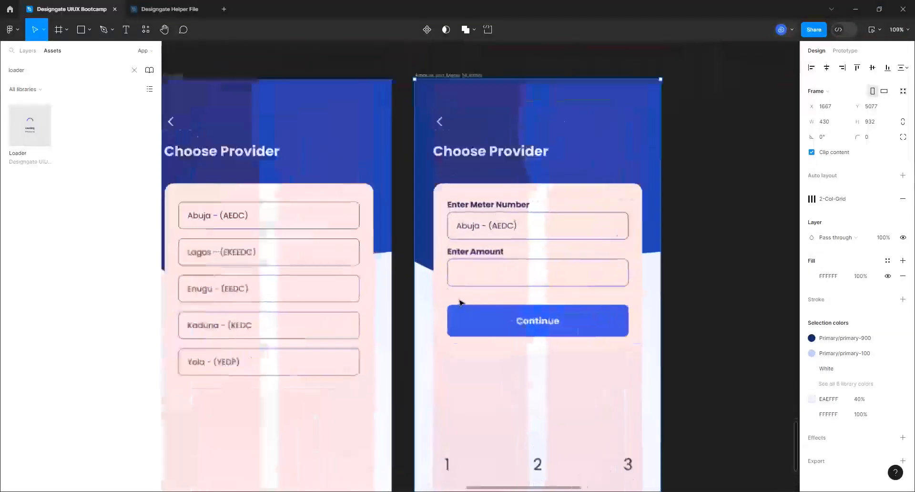
scroll(484, 293, "down", 6)
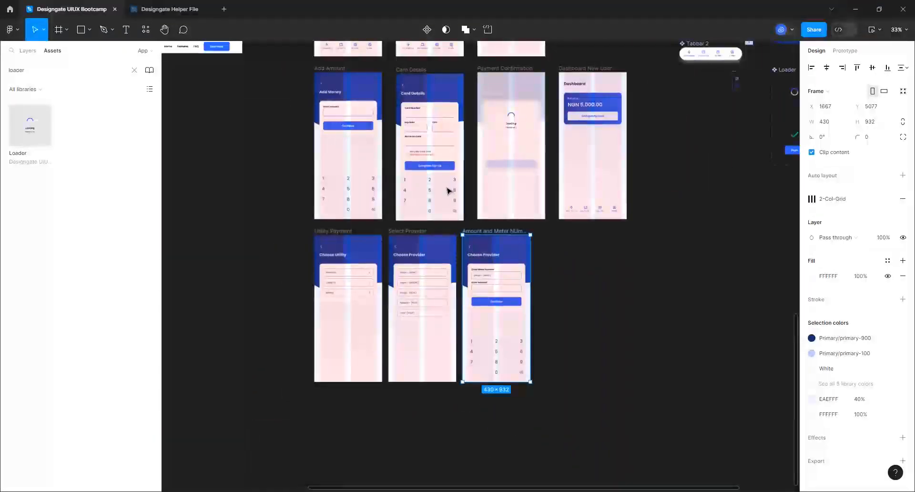
scroll(428, 190, "up", 2)
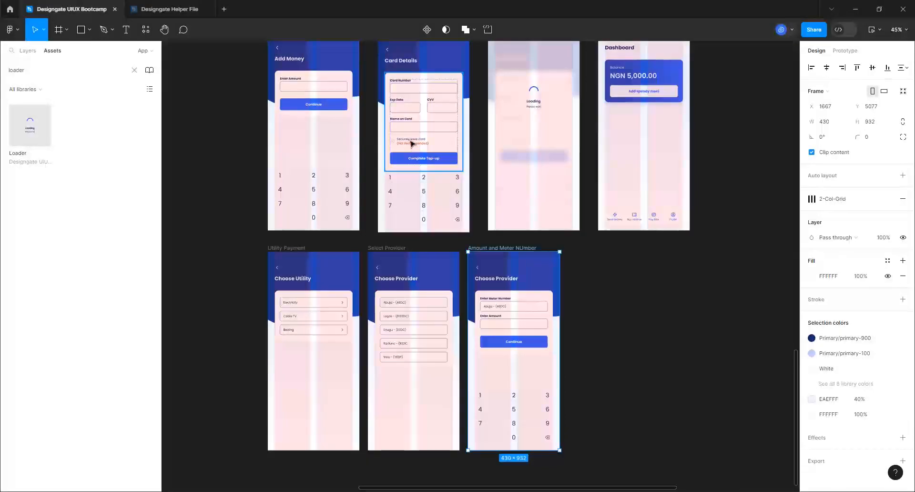
scroll(548, 398, "up", 3)
scroll(548, 400, "up", 3)
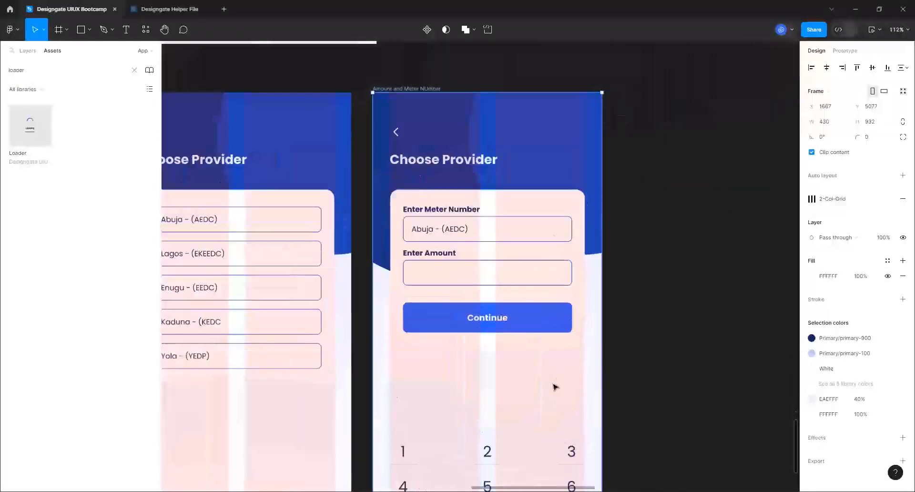
scroll(591, 302, "up", 3)
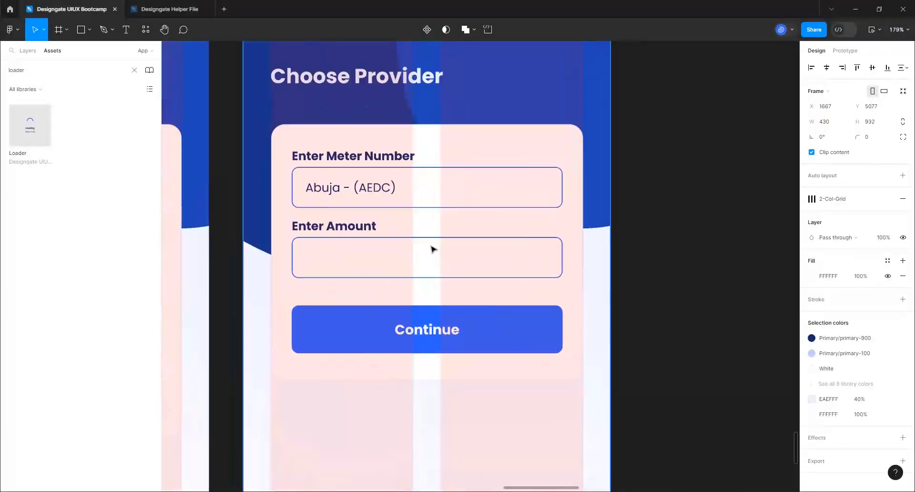
left_click(453, 202)
left_click(453, 204)
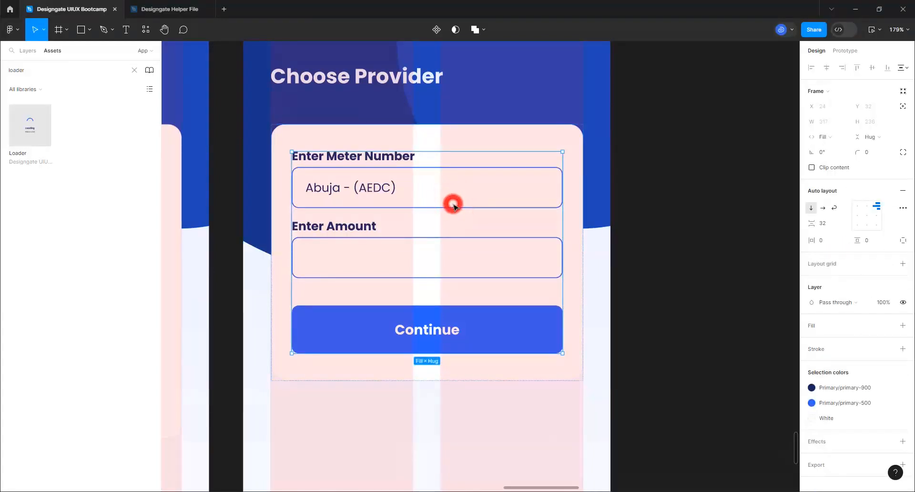
left_click(453, 204)
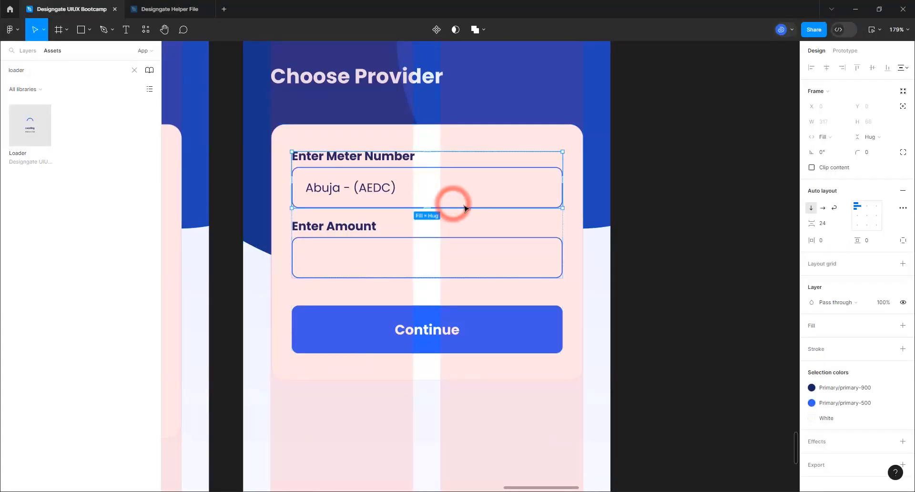
left_click(513, 183)
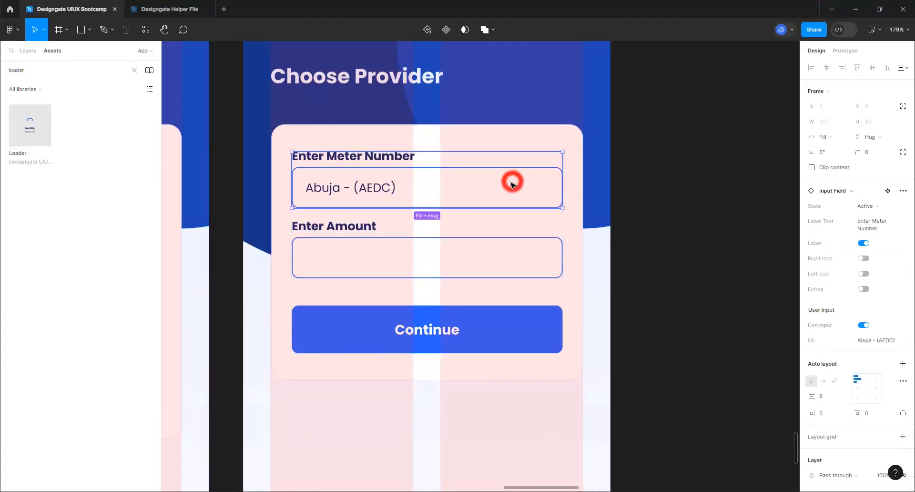
left_click(880, 339)
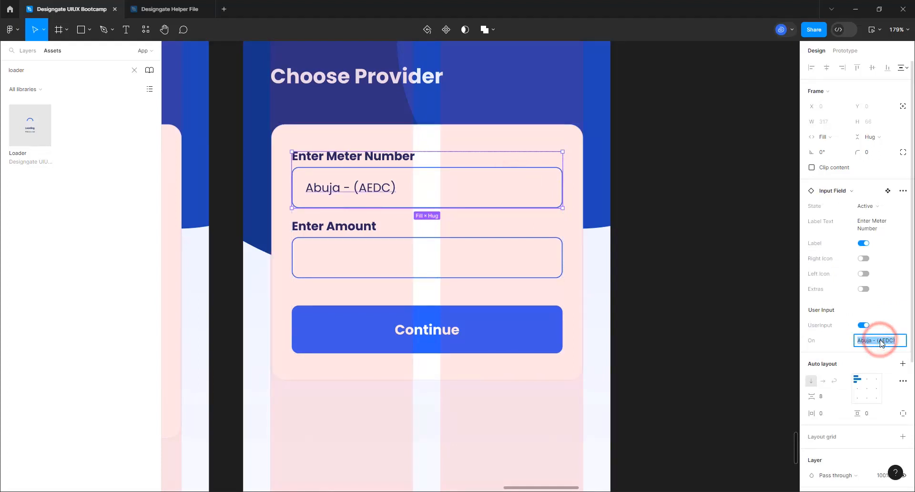
key("BackSpace")
key("Return")
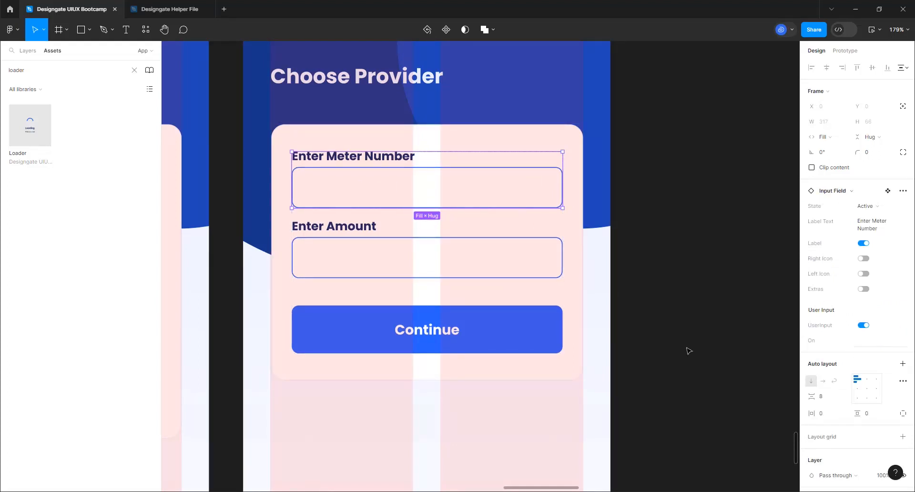
left_click(642, 268)
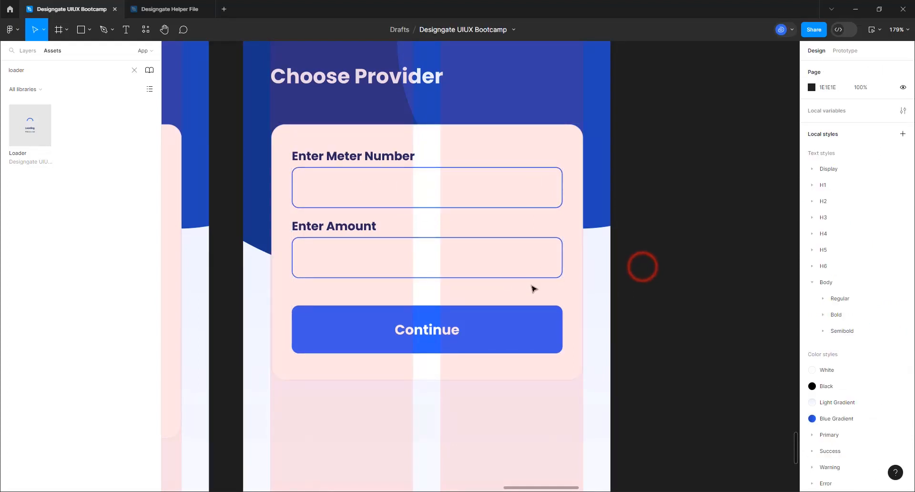
left_click(127, 33)
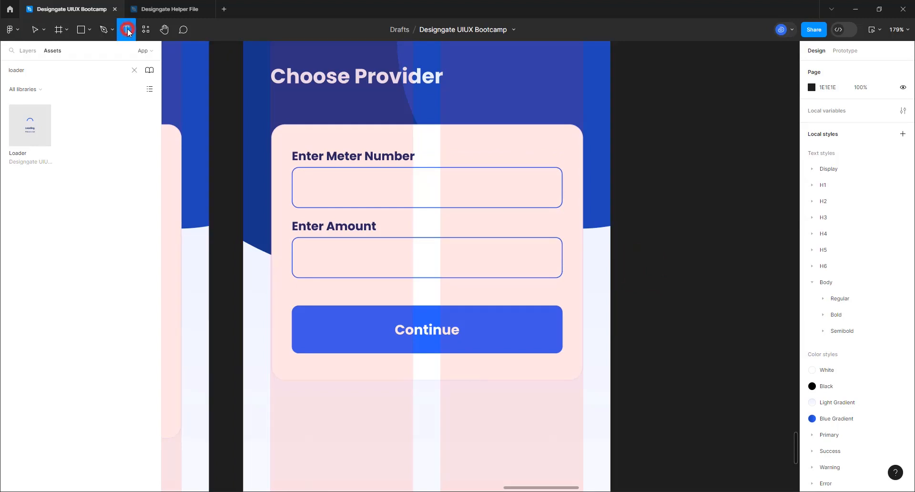
Start an 'Available Bala' text layer beside the screen, then delete it
left_click(598, 289)
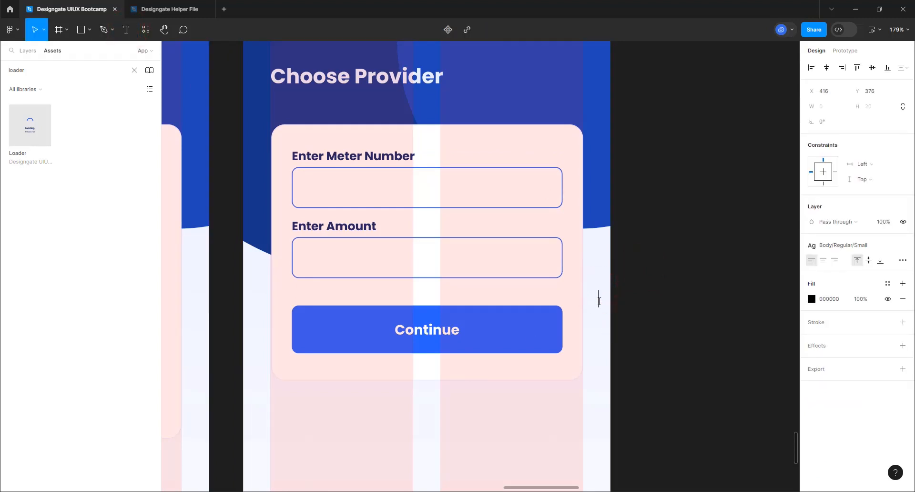
type("Av")
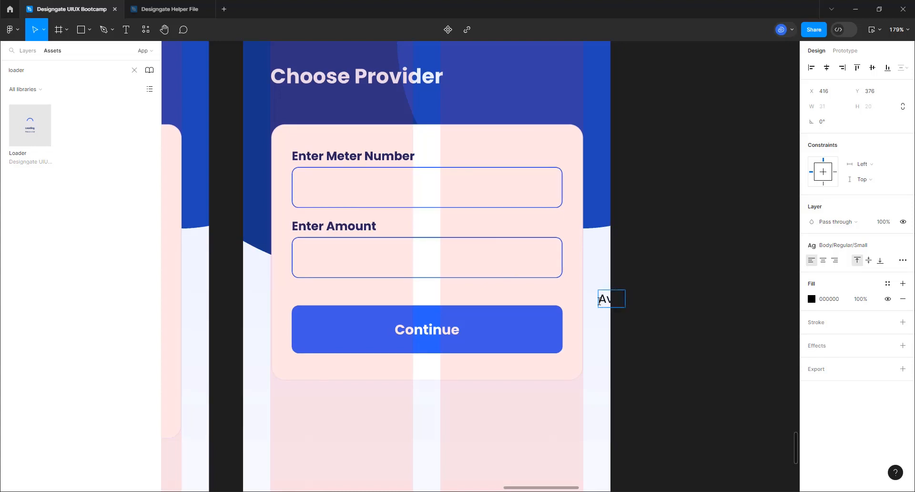
type("ailable ")
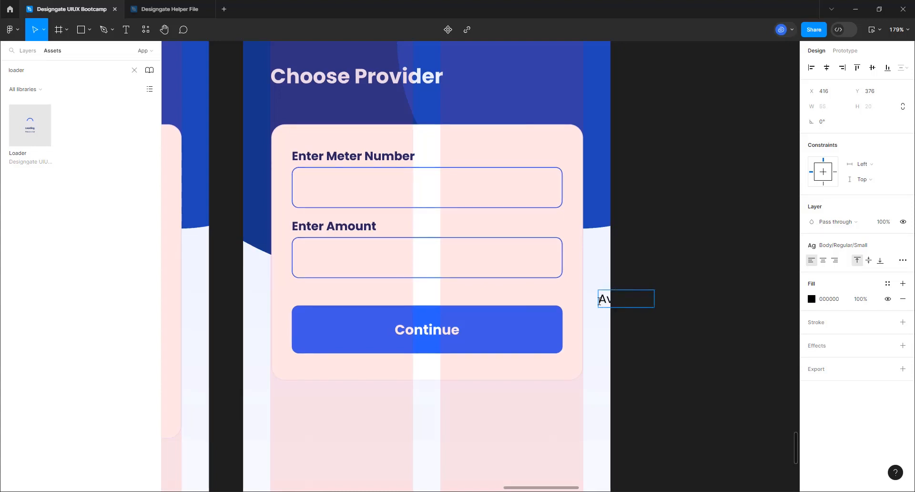
type("Bala")
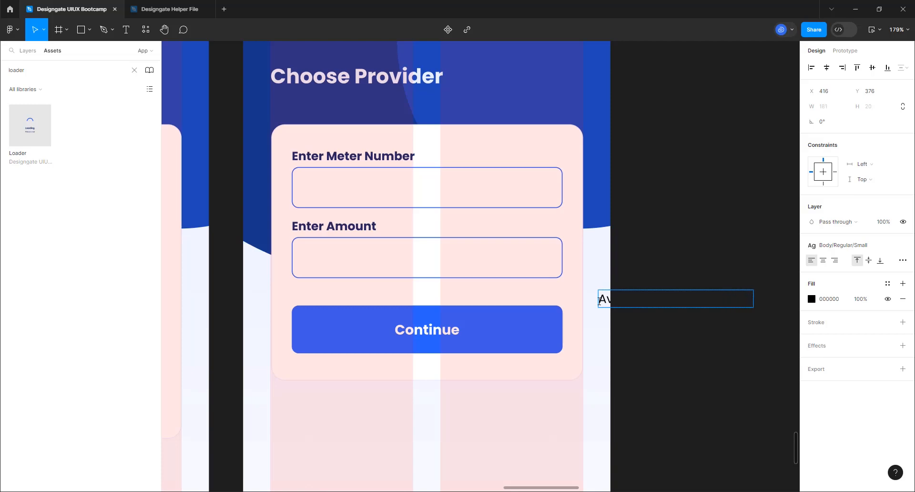
left_click(665, 374)
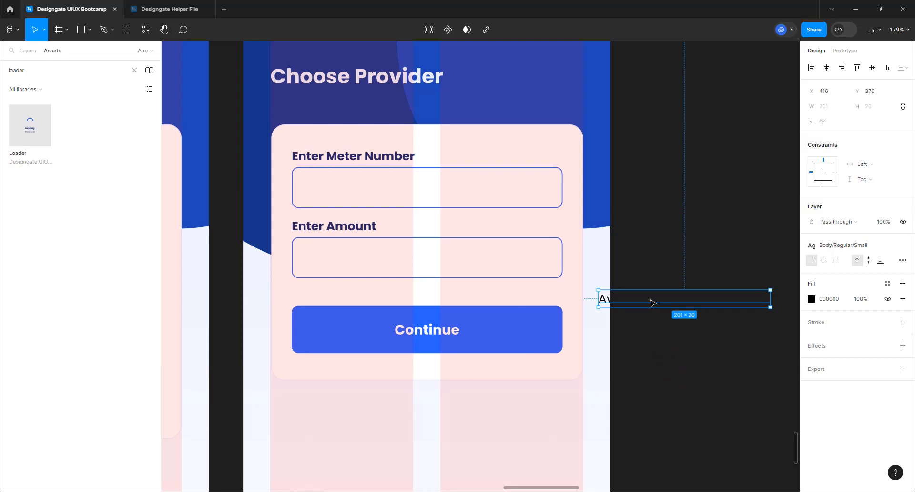
key("Delete")
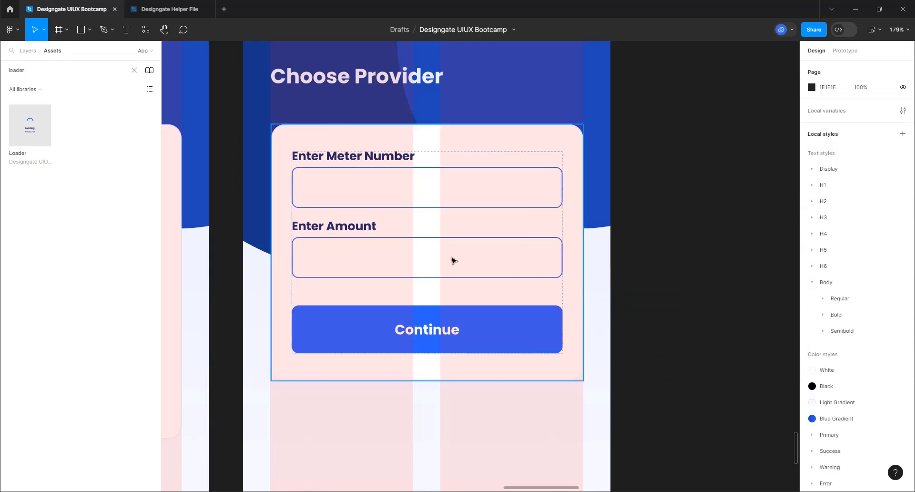
Put the Available Balance: N5,000.00 text below Enter Amount and set its width to Fill container
left_click(450, 257)
left_click(451, 258)
left_click(452, 259)
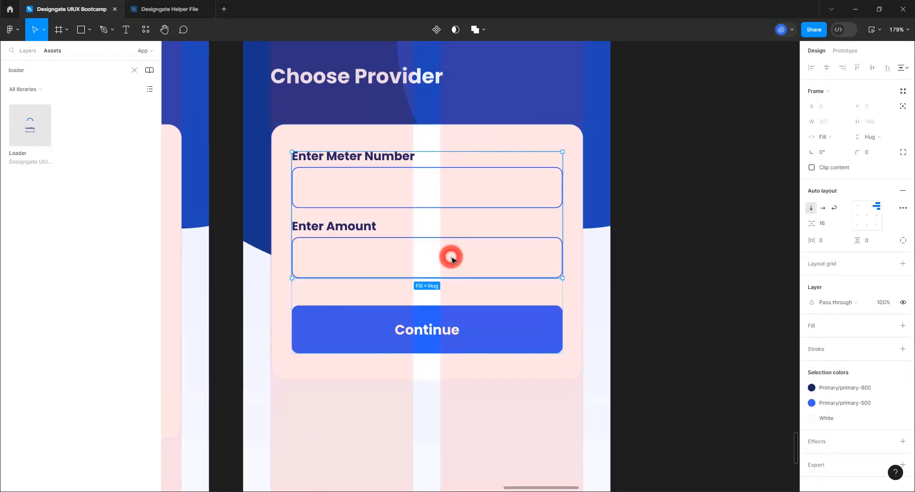
key("ctrl+z")
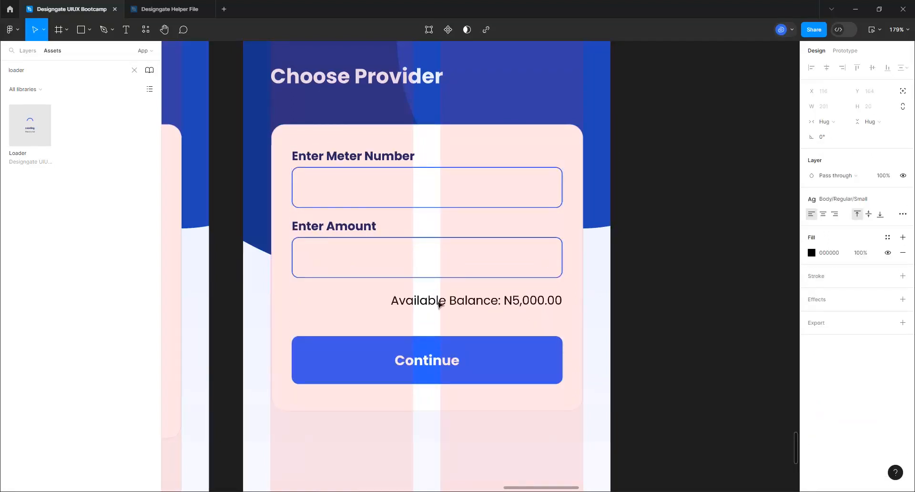
left_click(500, 312)
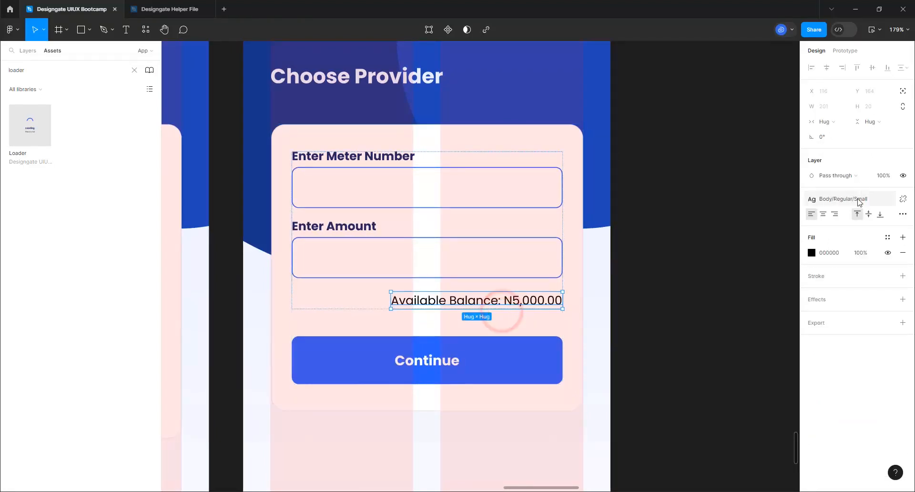
left_click(825, 122)
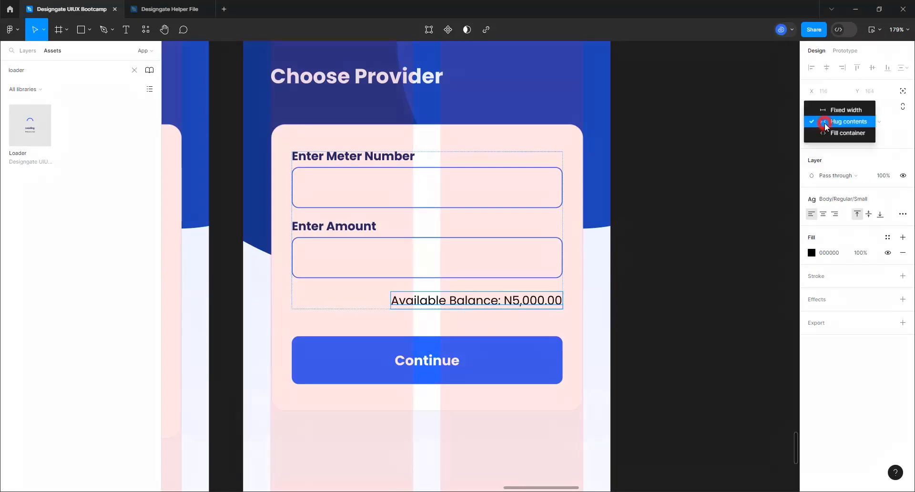
left_click(826, 130)
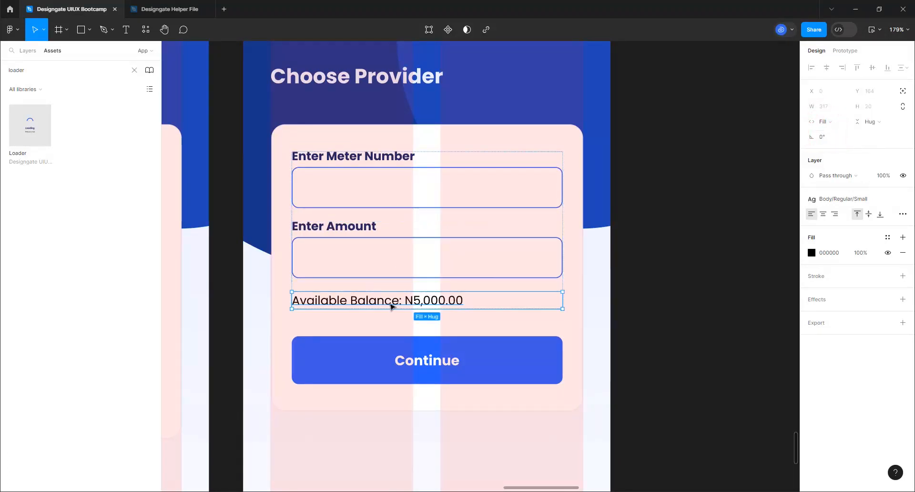
Colour the whole balance line with the primary-200 fill style
double_click(390, 302)
left_click(391, 302)
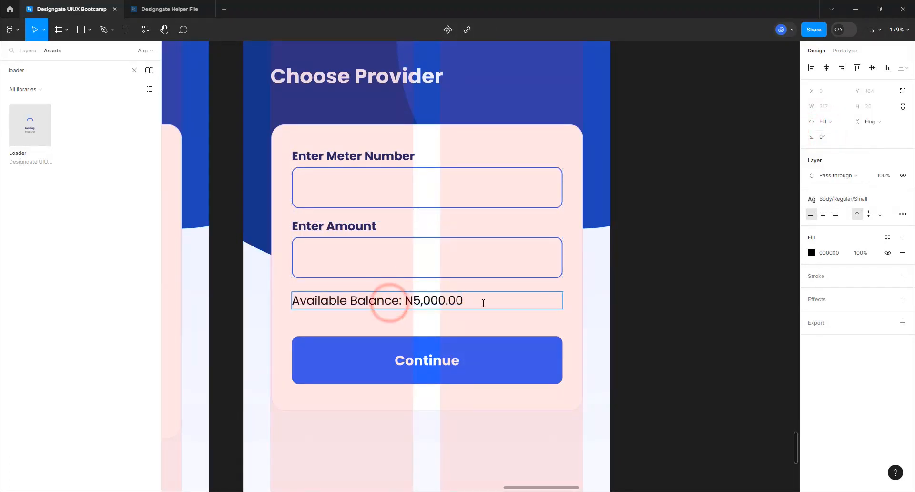
triple_click(475, 304)
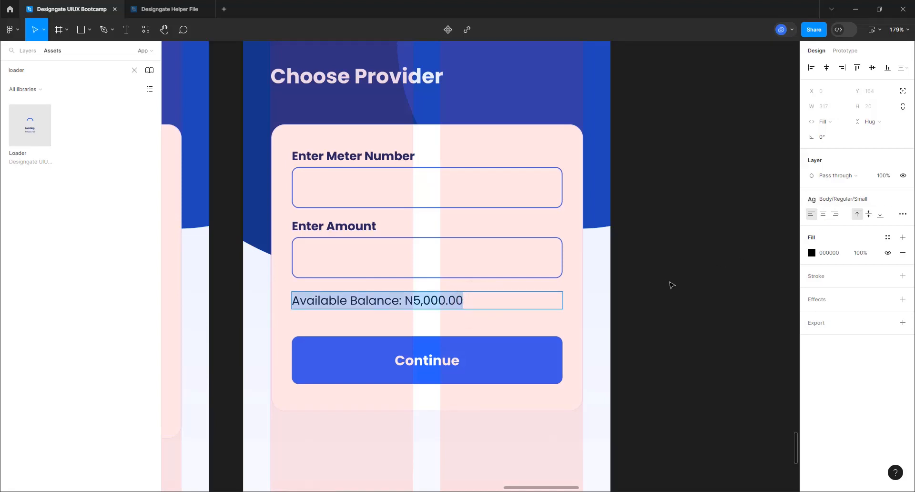
left_click(887, 236)
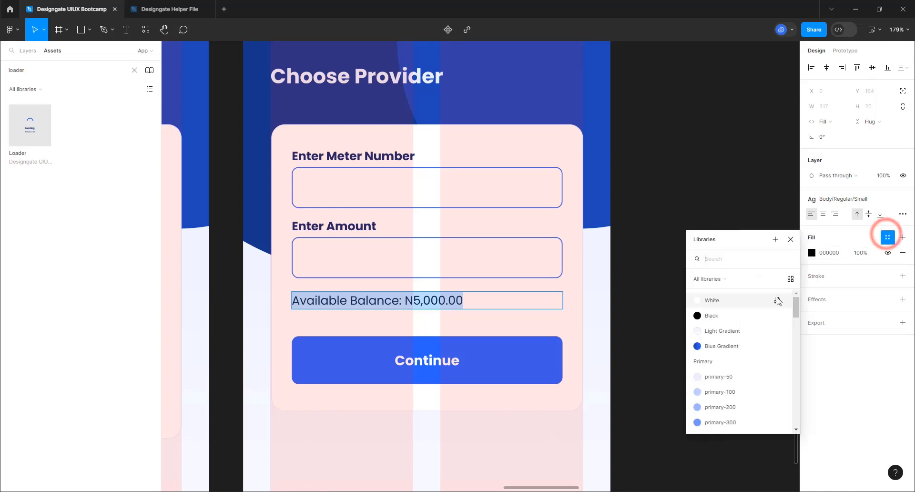
scroll(743, 352, "down", 5)
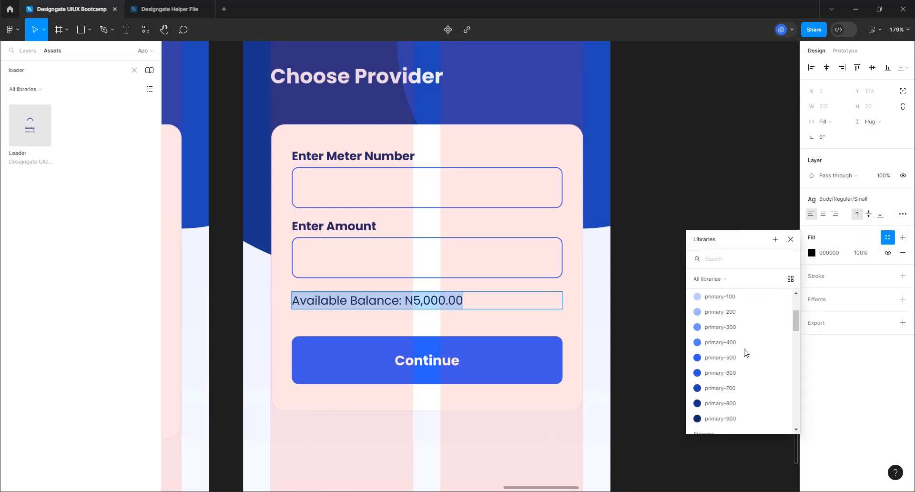
left_click(727, 312)
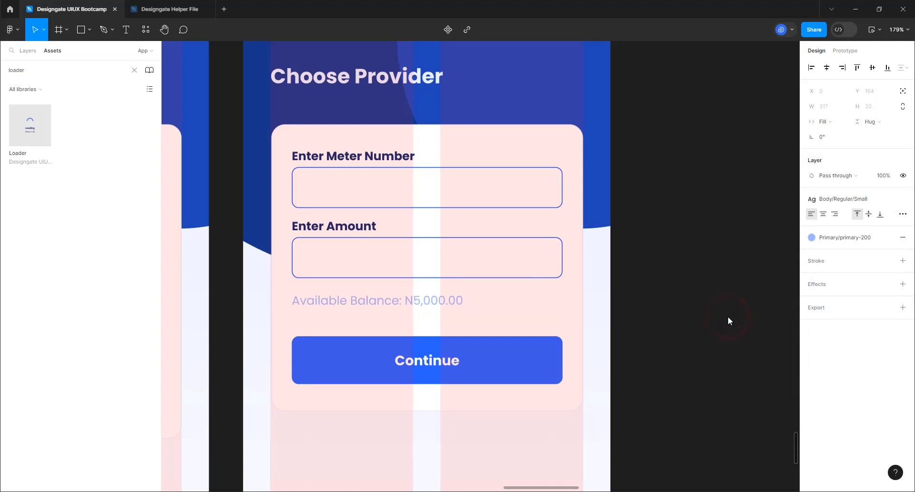
left_click(692, 348)
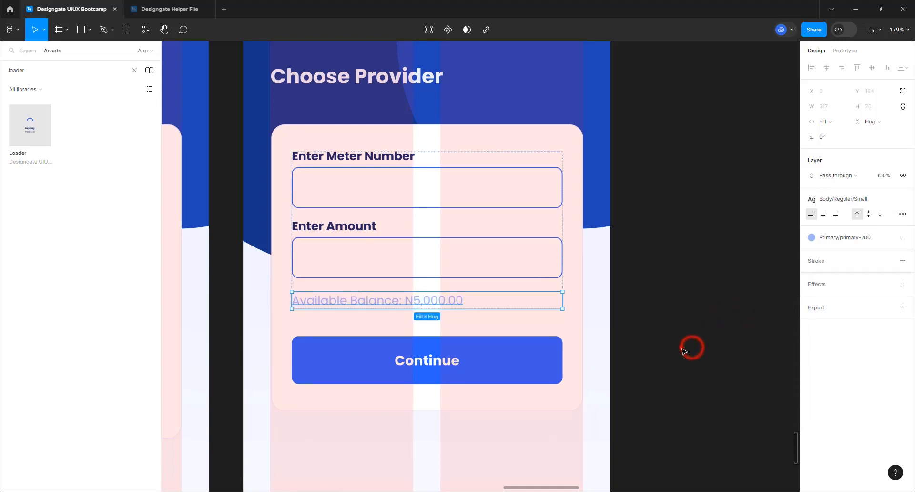
left_click(684, 351)
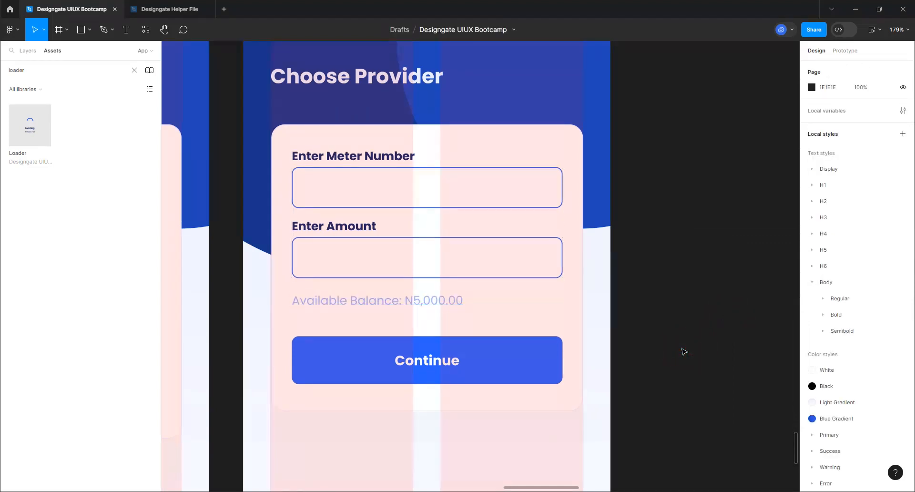
Relabel the Amount and Meter NUmber screen's Continue button to 'Pay Now'
scroll(603, 305, "down", 10)
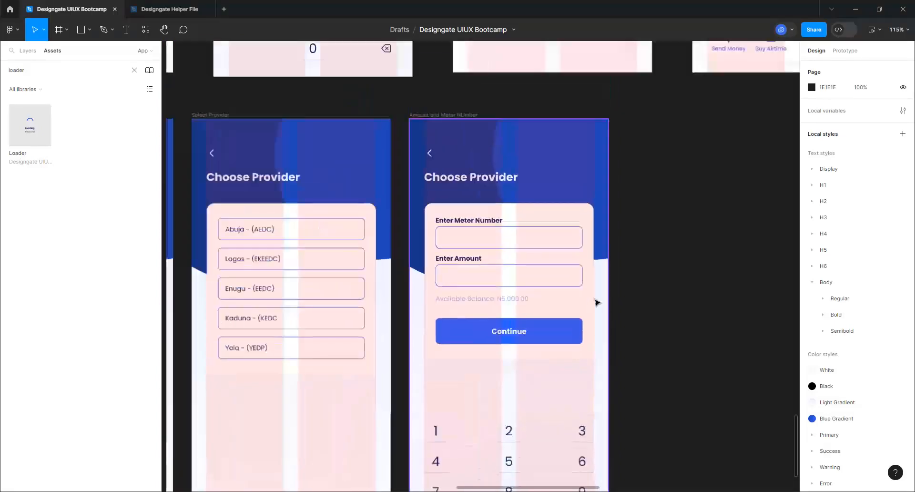
scroll(596, 302, "down", 2)
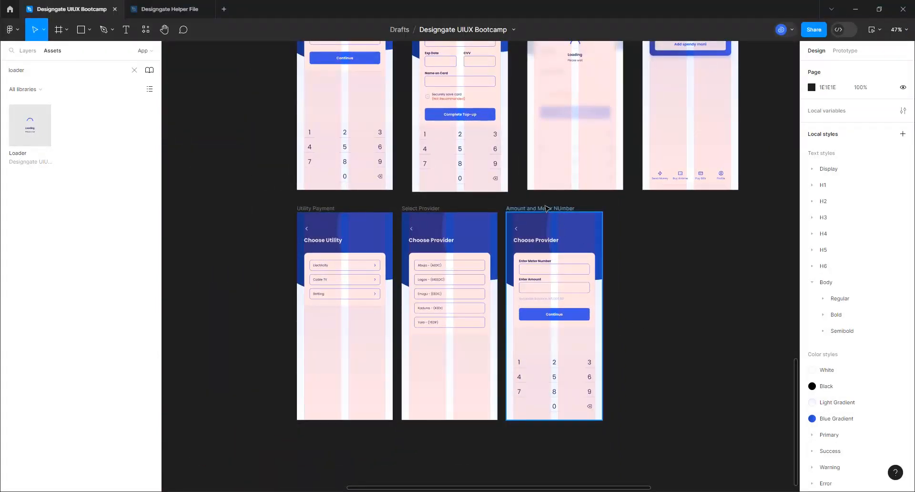
scroll(565, 320, "up", 1)
left_click(557, 318)
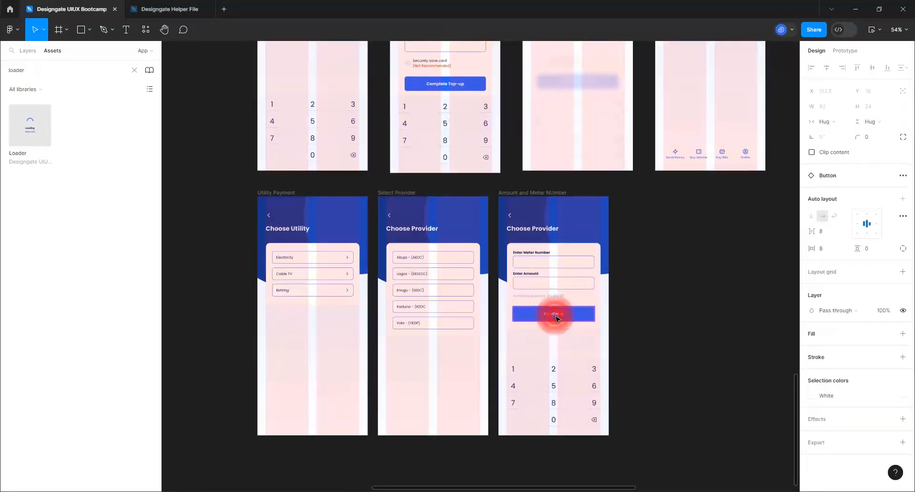
left_click(557, 318)
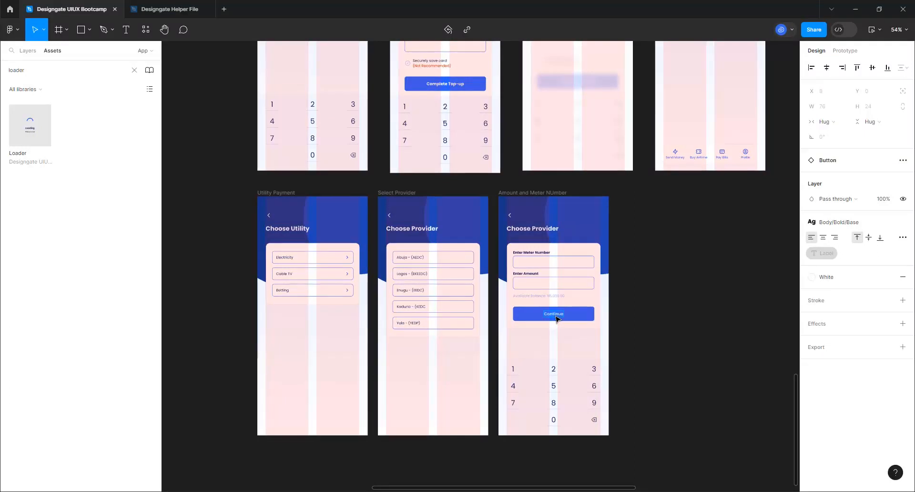
type("Pay Now")
left_click(650, 285)
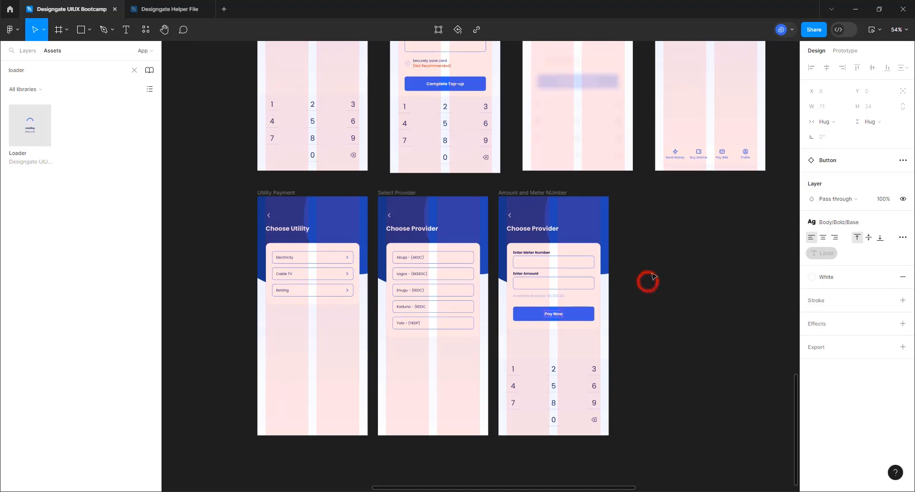
Nudge the Amount and Select Provider frames right, then duplicate Amount and Meter NUmber
left_click(533, 193)
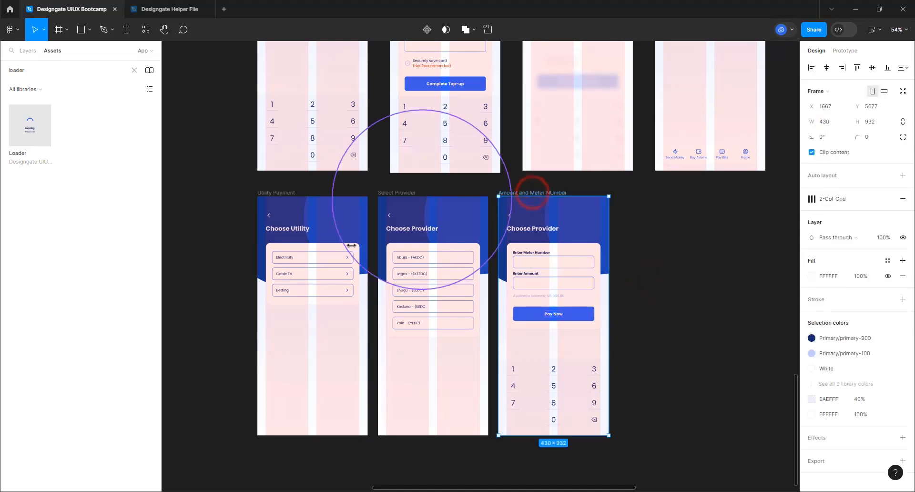
scroll(333, 241, "down", 2)
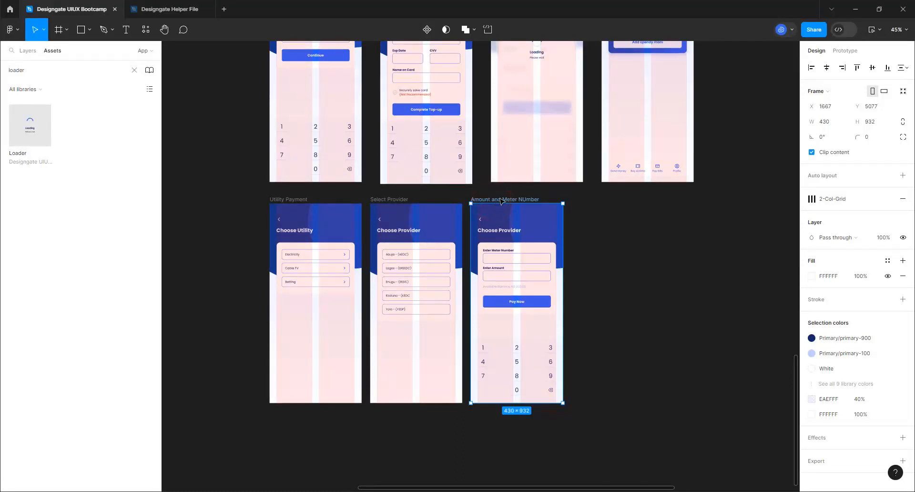
left_click_drag(521, 199, 525, 198)
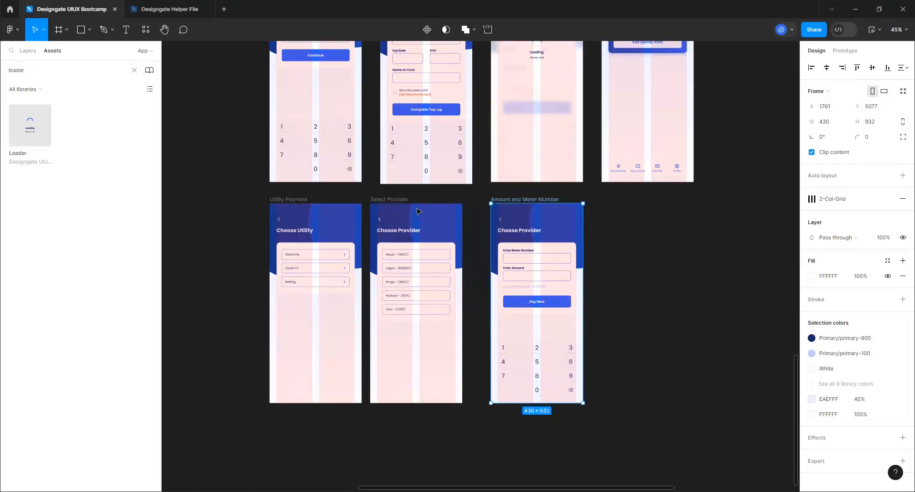
left_click_drag(401, 205, 414, 206)
scroll(634, 305, "down", 3)
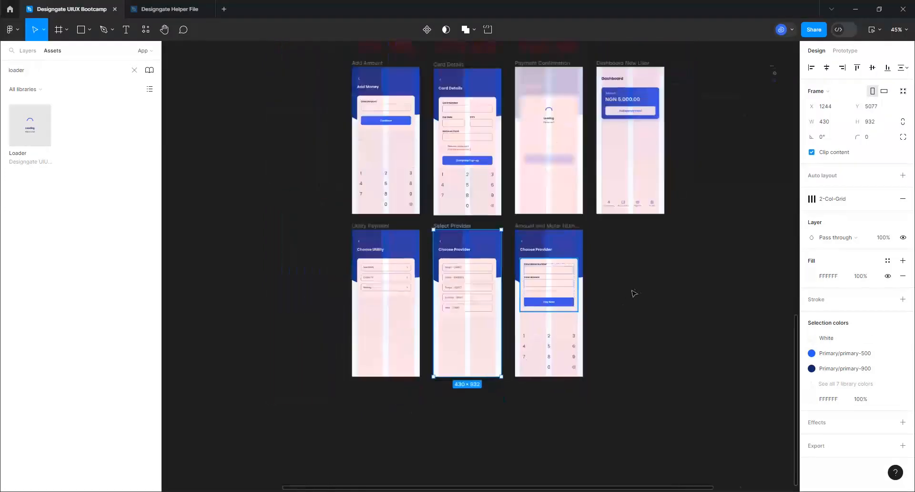
scroll(686, 290, "up", 2)
left_click(519, 219)
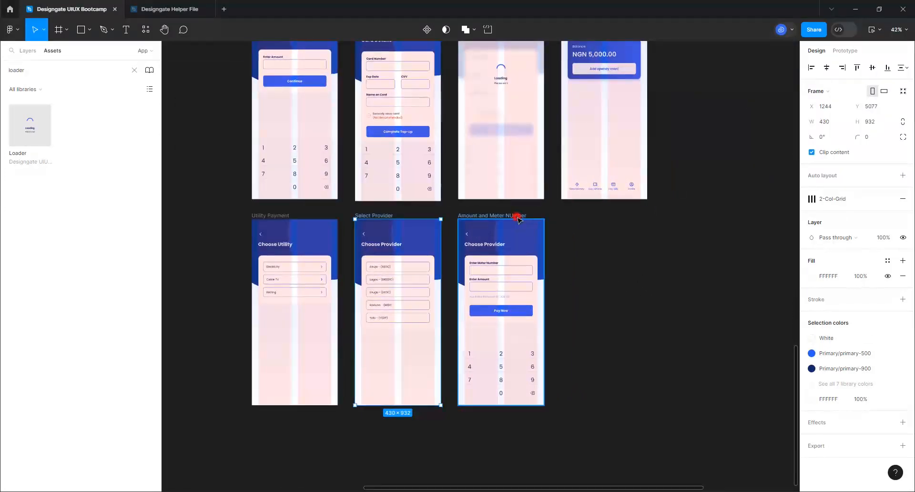
key("ctrl+d")
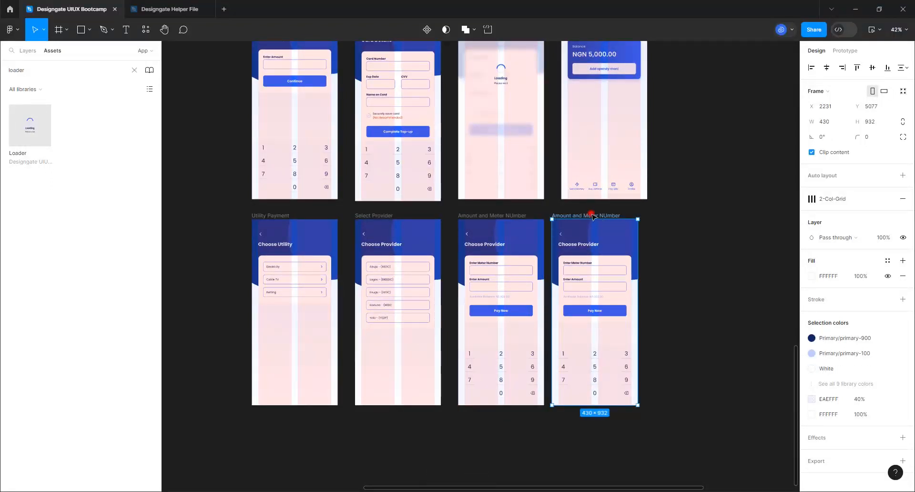
left_click_drag(592, 217, 601, 217)
double_click(601, 216)
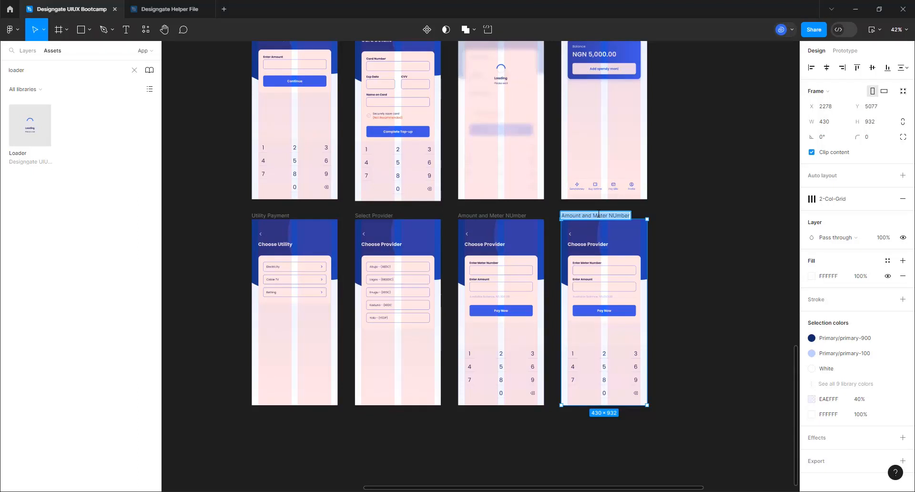
type("Enter Pin")
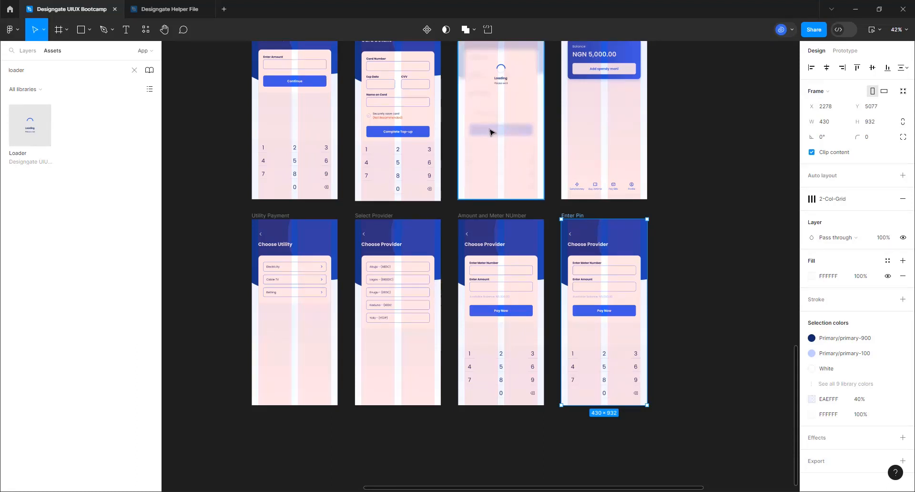
scroll(425, 372, "down", 2)
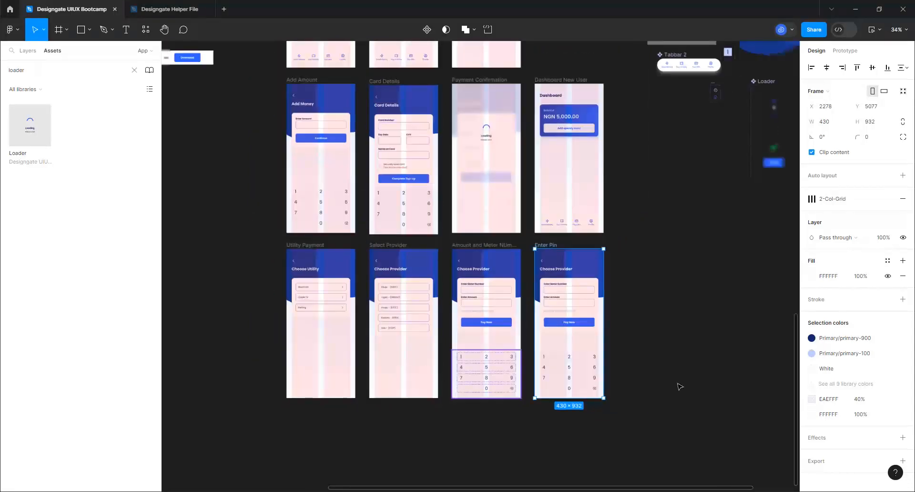
scroll(680, 386, "up", 2)
left_click(441, 374)
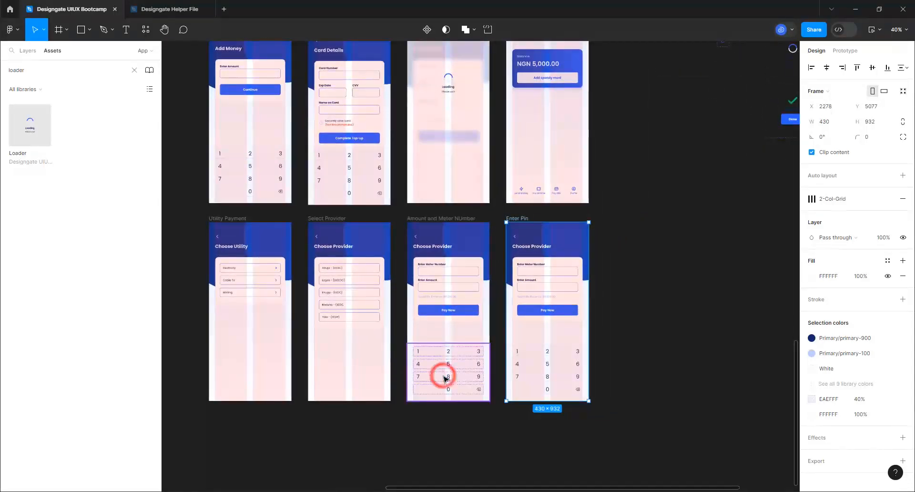
scroll(443, 376, "up", 2)
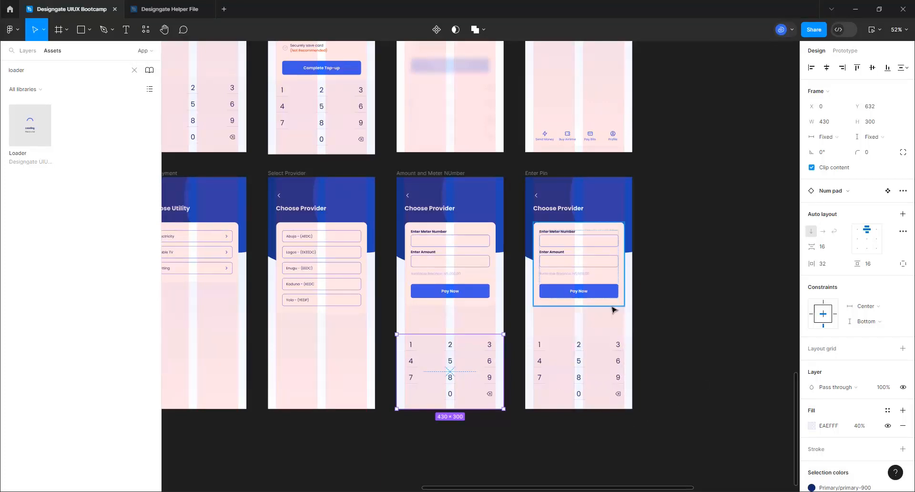
scroll(612, 310, "down", 2)
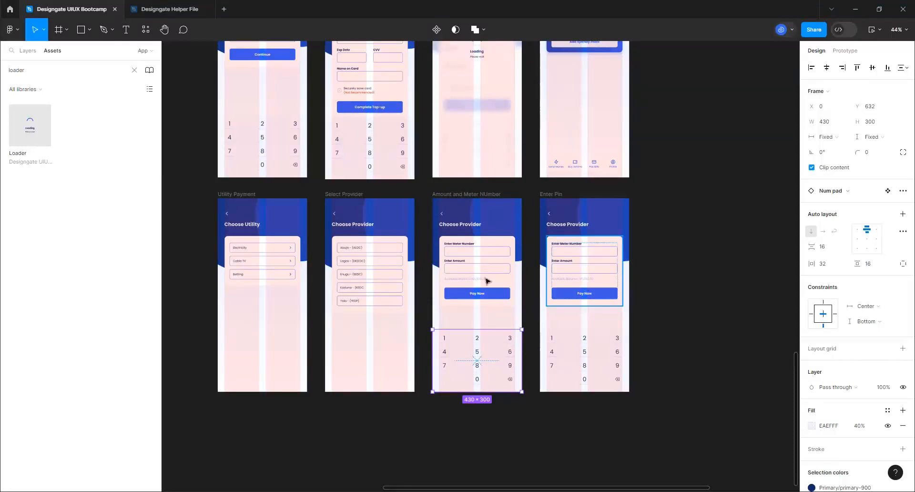
scroll(632, 330, "down", 3)
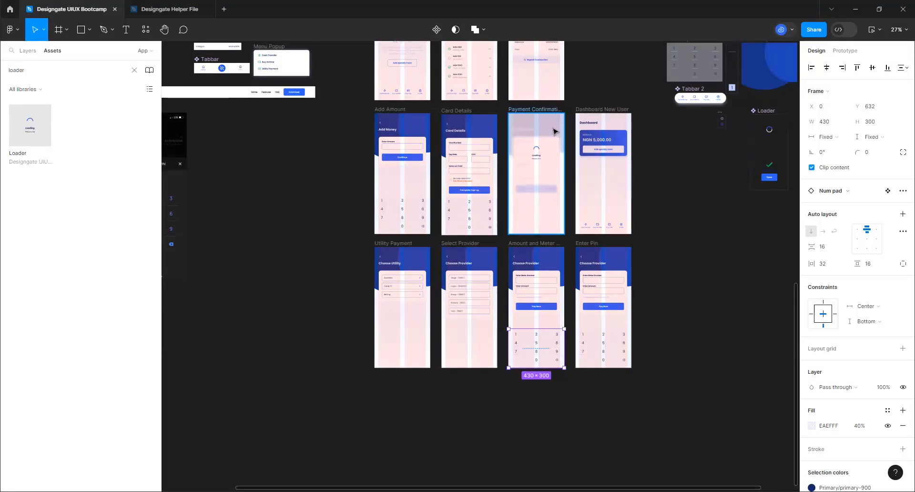
Rename the blurred Rectangle 42 layer in Payment Confirmation to 'Overlay Blur'
left_click(549, 128)
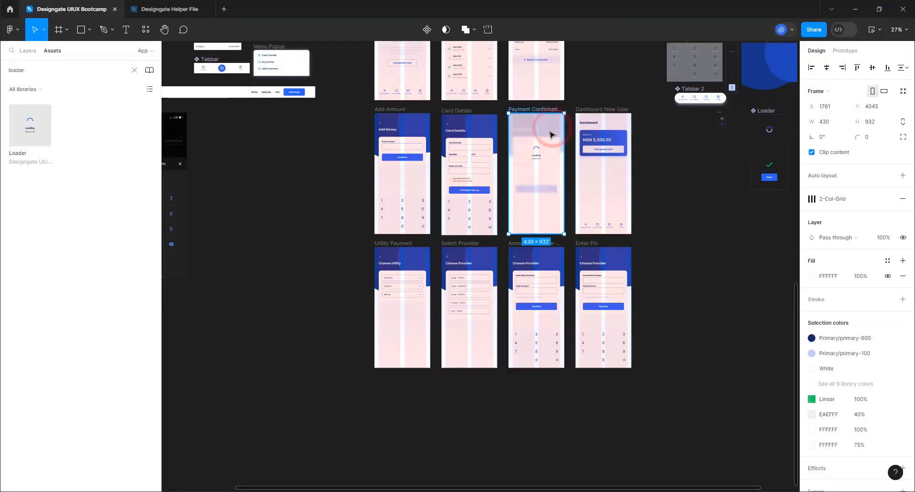
left_click(35, 49)
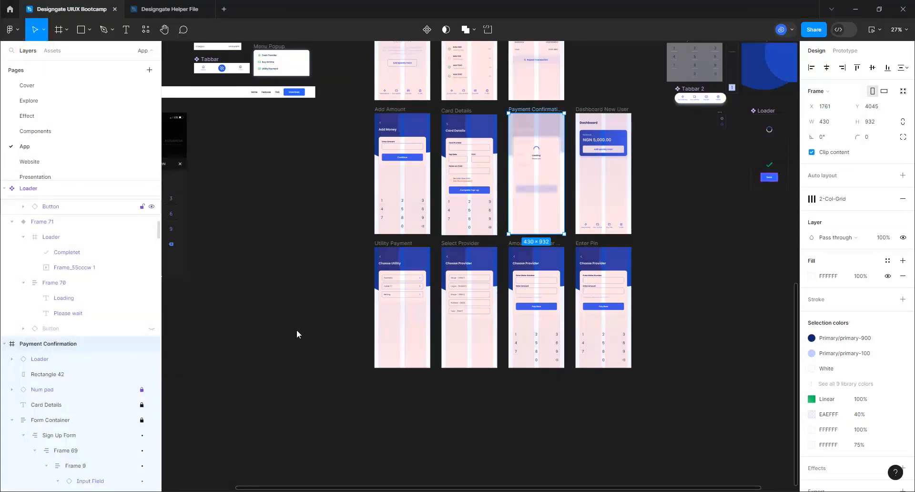
left_click(557, 129)
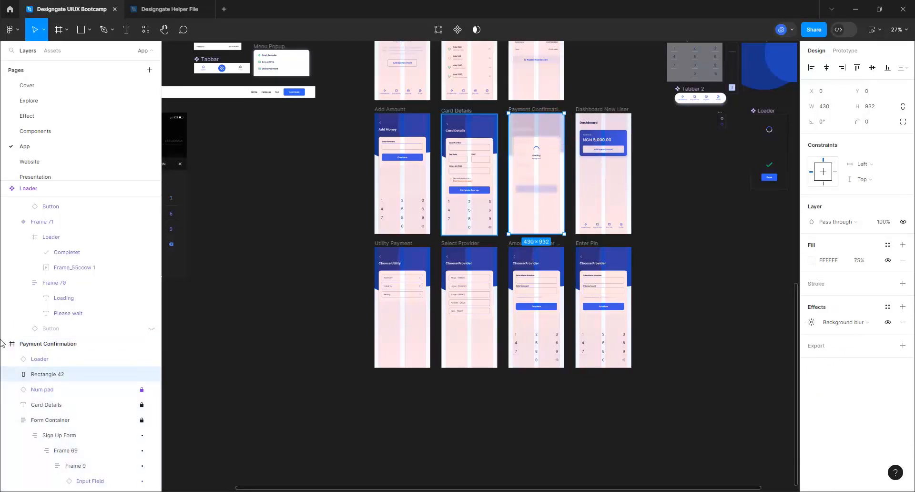
left_click(63, 376)
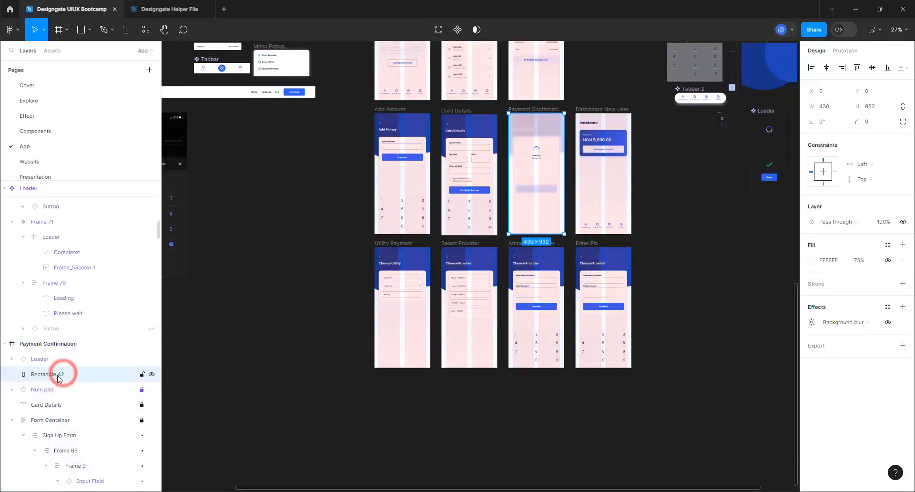
double_click(58, 376)
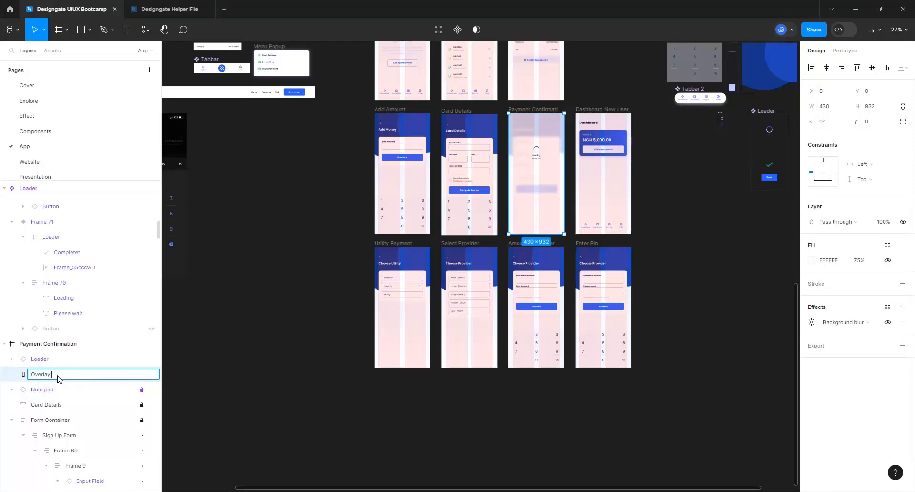
key("Return")
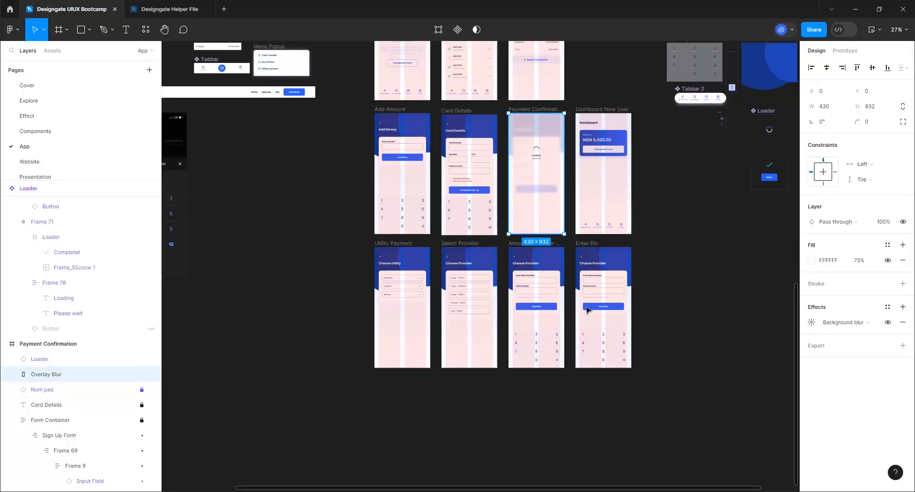
Paste the copied Overlay Blur rectangle into the Enter Pin frame, blurring its form and keypad
left_click(586, 245)
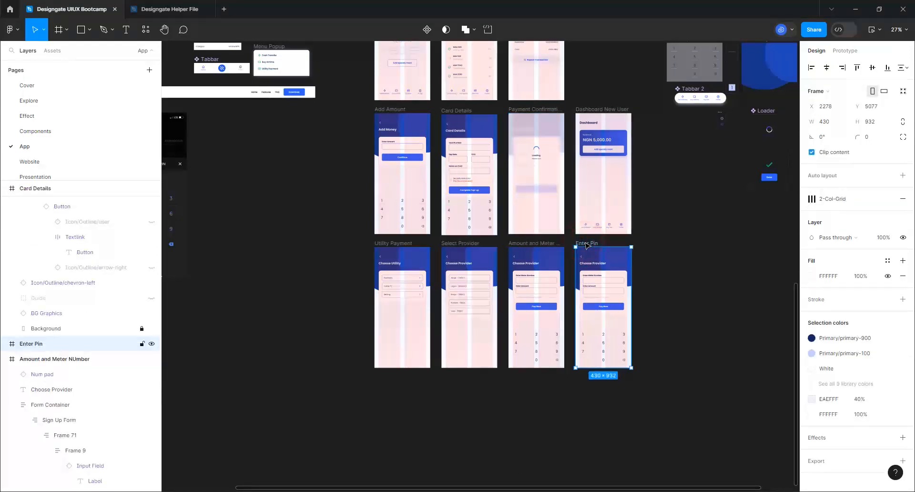
scroll(647, 336, "up", 5)
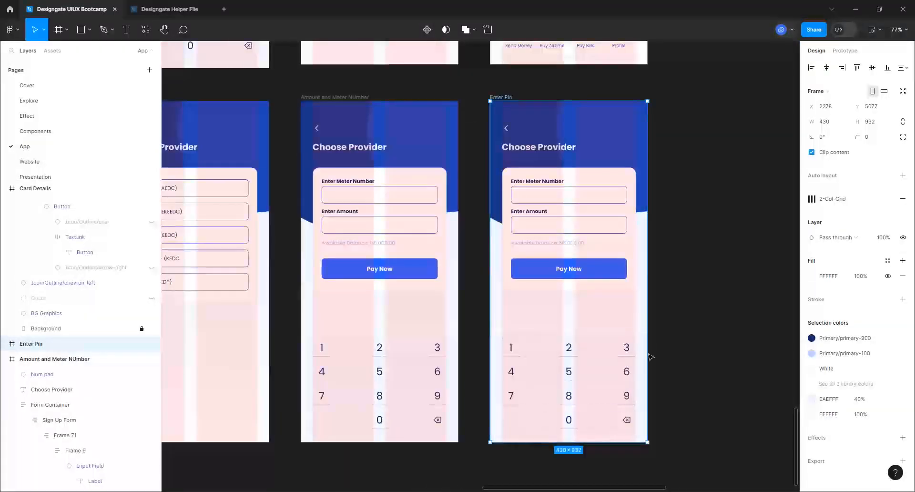
key("ctrl+v")
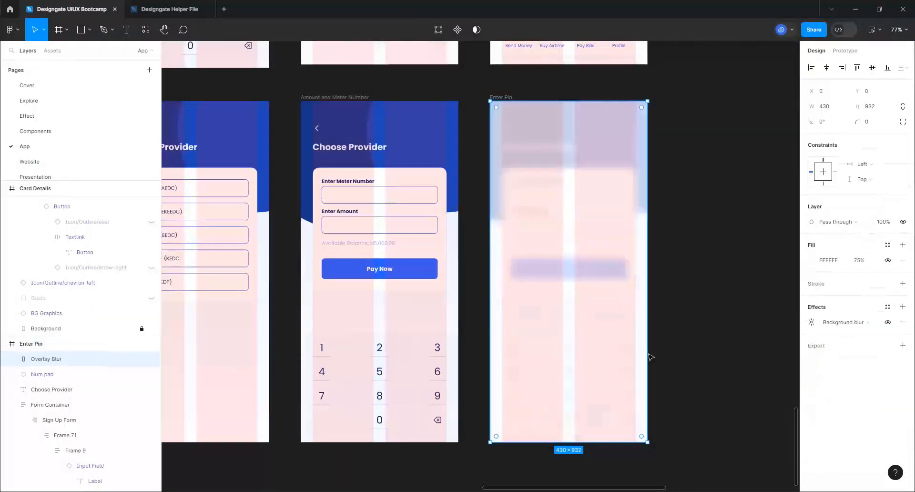
left_click(682, 263)
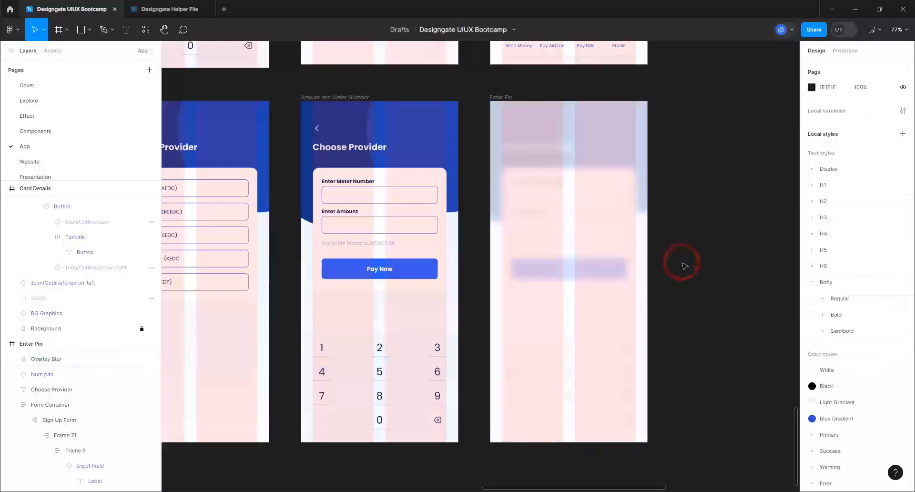
scroll(682, 264, "down", 5)
scroll(547, 331, "down", 5)
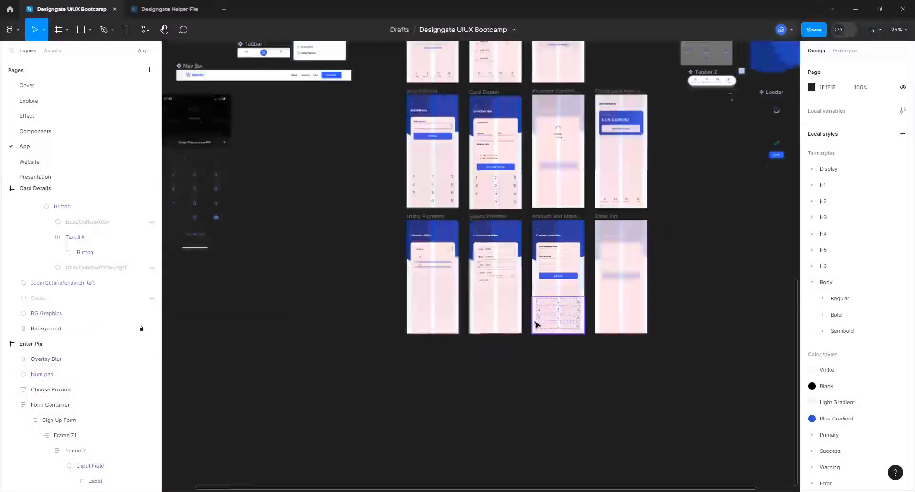
scroll(431, 145, "up", 4)
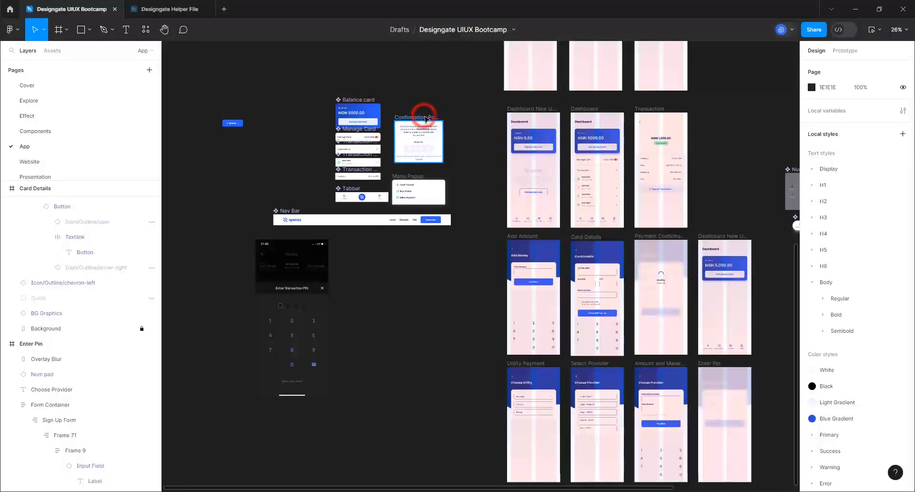
Duplicate the Confirmation Popup frame and drag the copy beside the Enter Pin screen
left_click(425, 119)
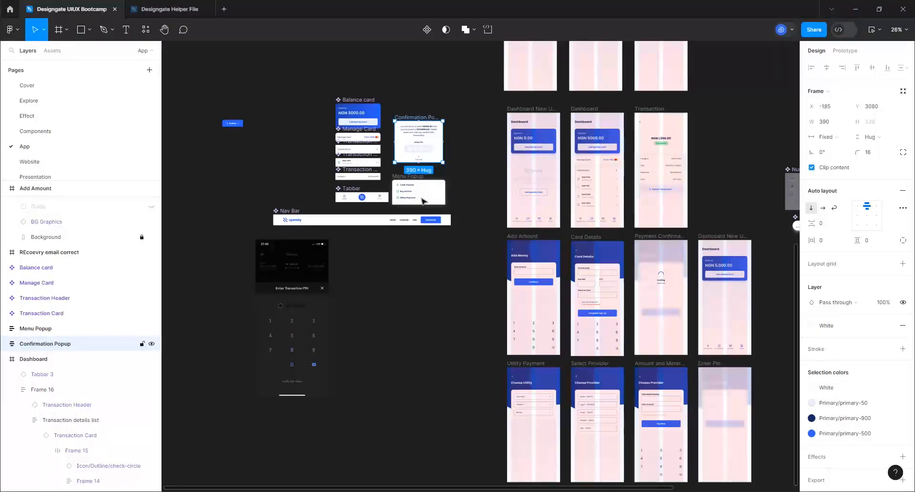
key("ctrl+d")
scroll(391, 84, "down", 5)
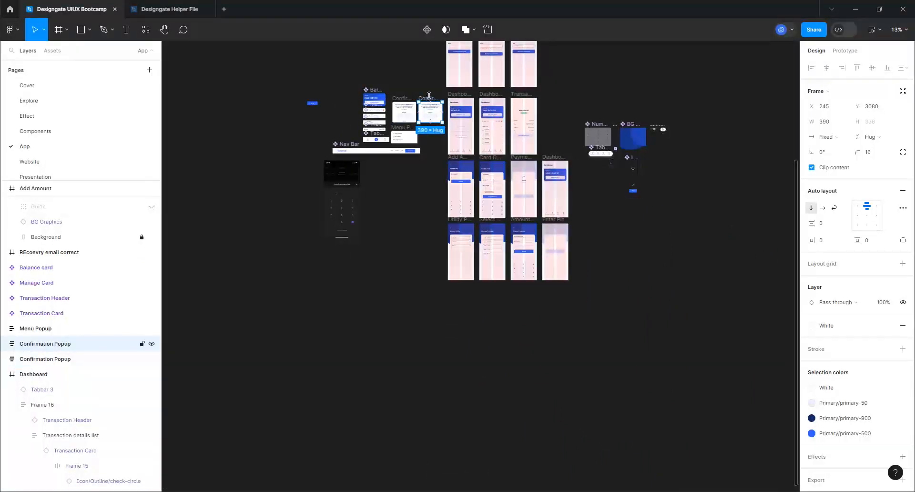
left_click_drag(429, 96, 471, 153)
left_click_drag(483, 162, 433, 217)
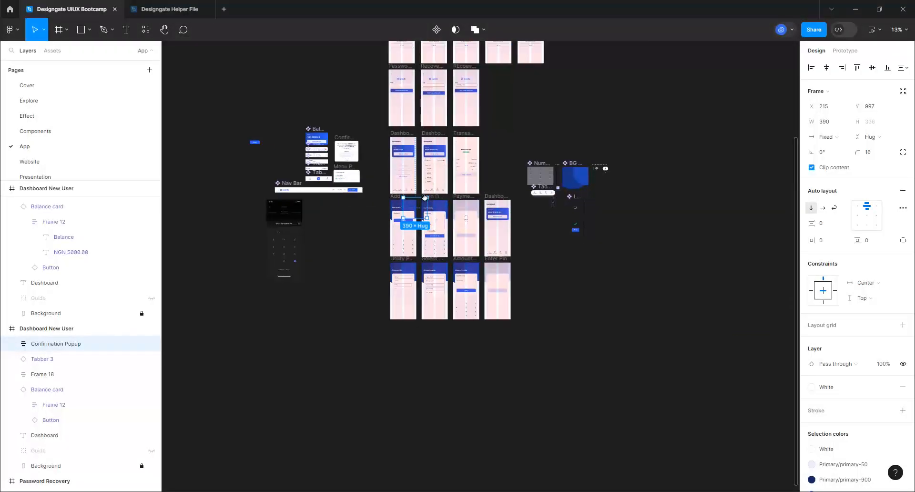
left_click_drag(376, 154, 519, 276)
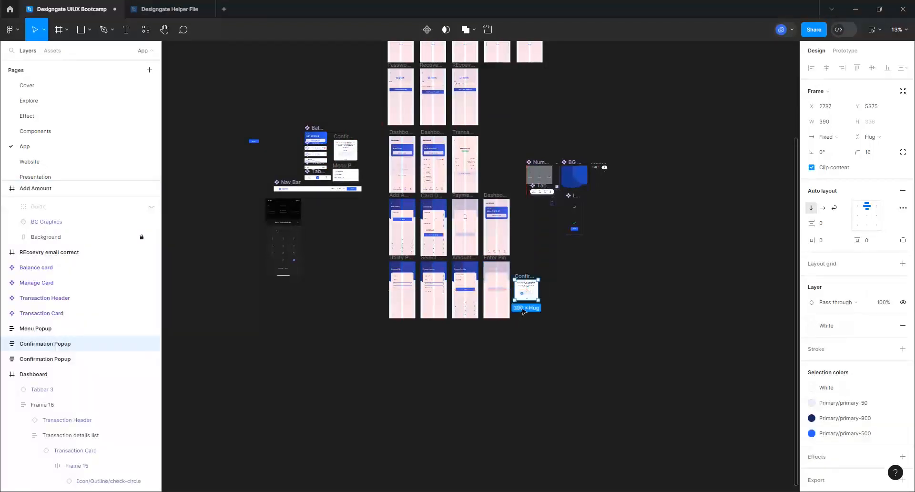
scroll(524, 309, "up", 4)
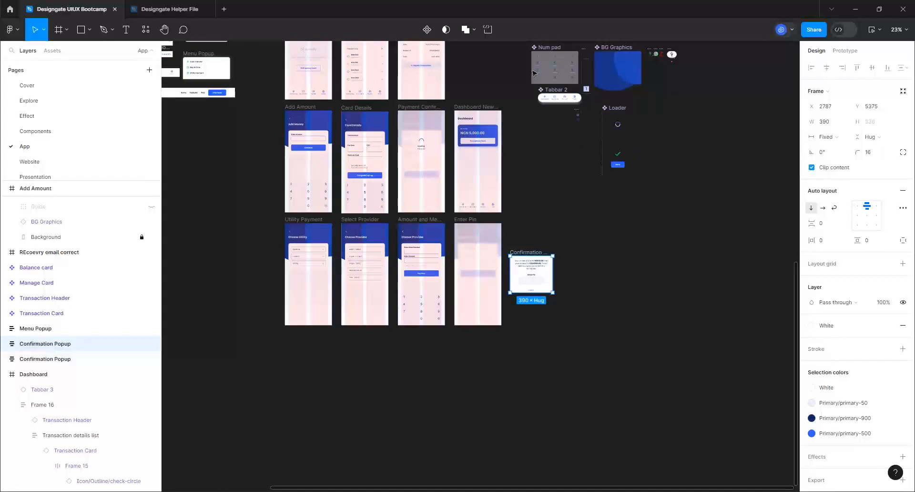
Duplicate the Num pad and drag the copy below the Confirmation Popup
left_click(551, 48)
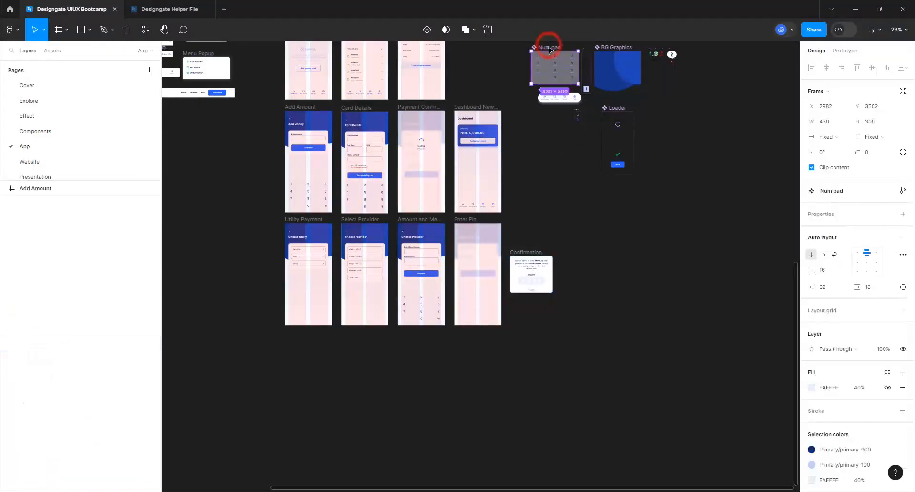
key("ctrl+d")
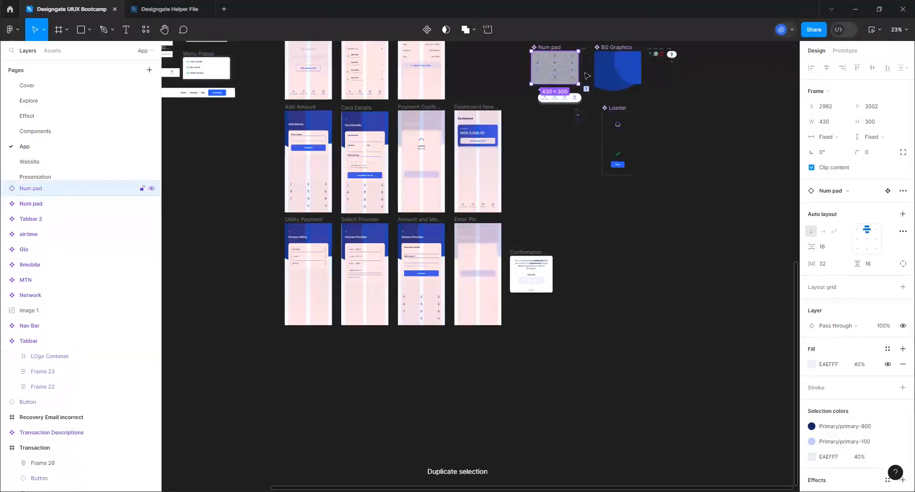
left_click_drag(561, 64, 544, 315)
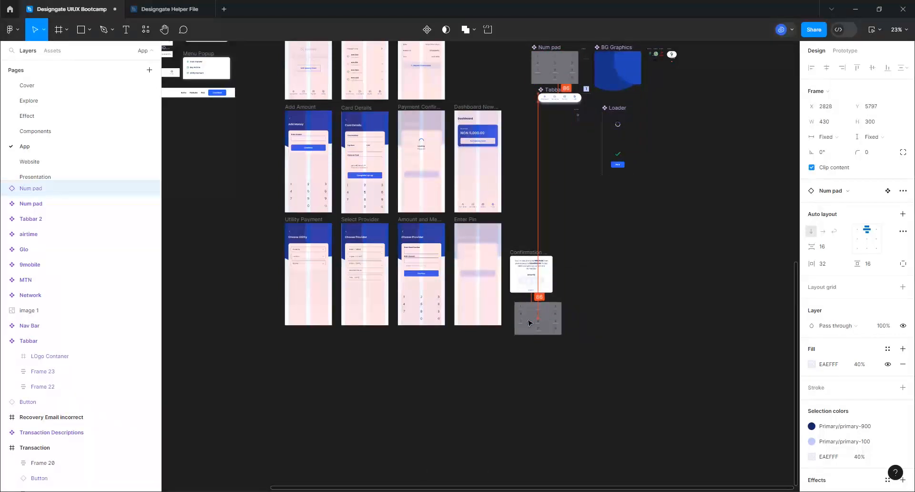
scroll(530, 323, "up", 5)
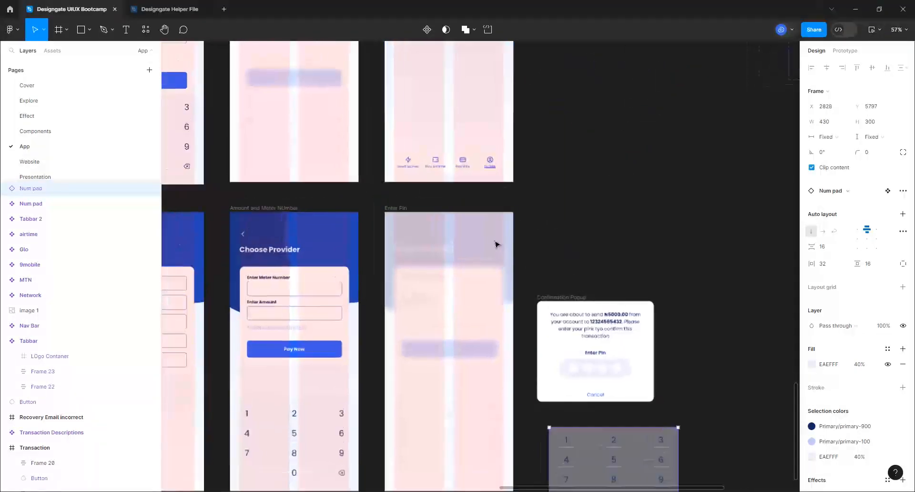
Raise the popup copy beside Enter Pin, fit the keypad under it, then delete the keypad copy
left_click(554, 295)
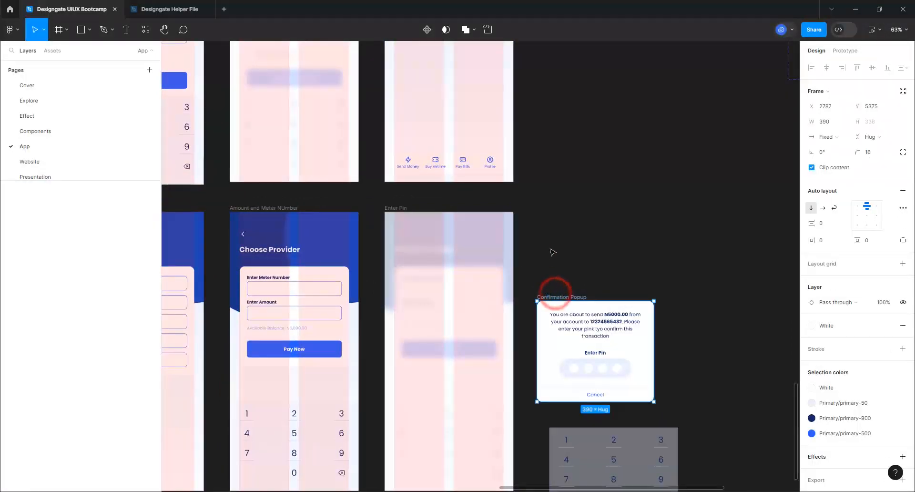
left_click_drag(551, 250, 547, 237)
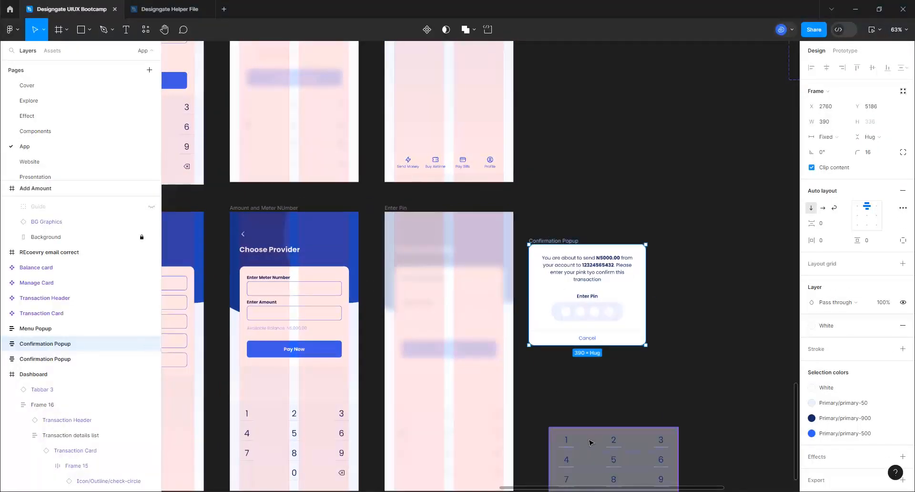
left_click_drag(590, 445, 568, 381)
scroll(610, 445, "up", 5)
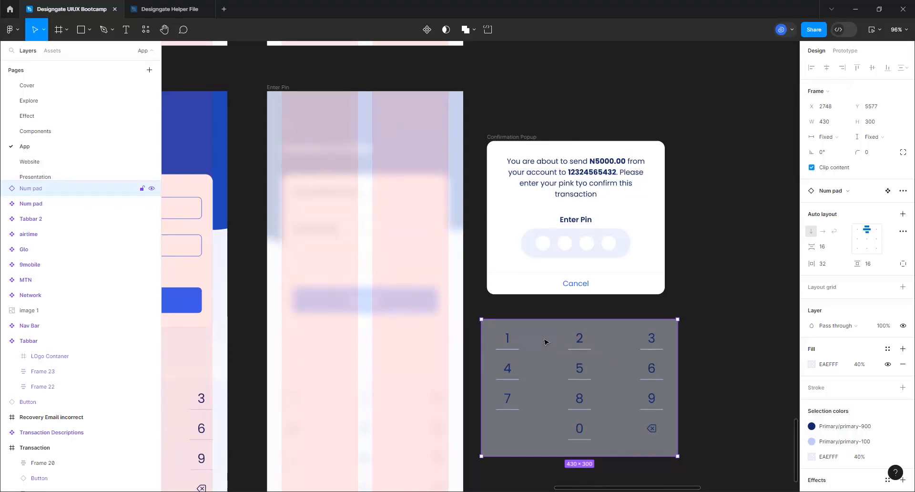
left_click_drag(543, 339, 523, 207)
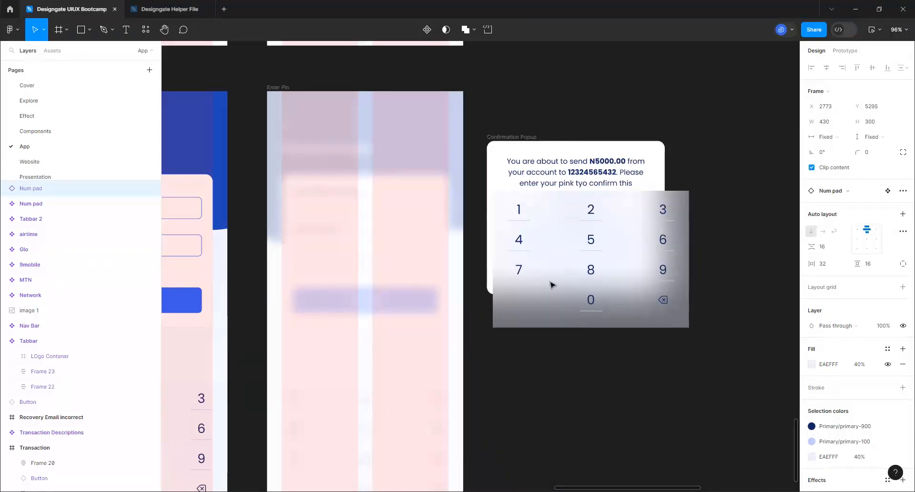
left_click_drag(551, 285, 547, 325)
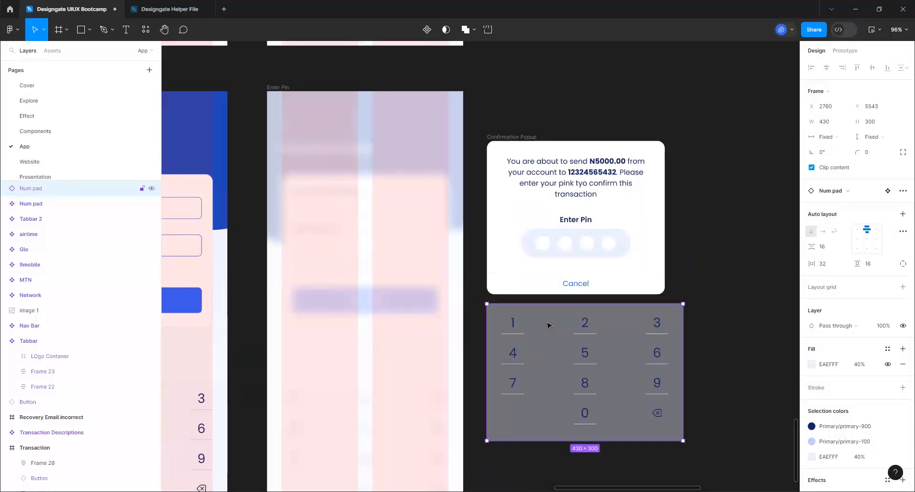
key("Delete")
Paste the number pad into the popup's content group and make its width fill the popup
left_click(547, 260)
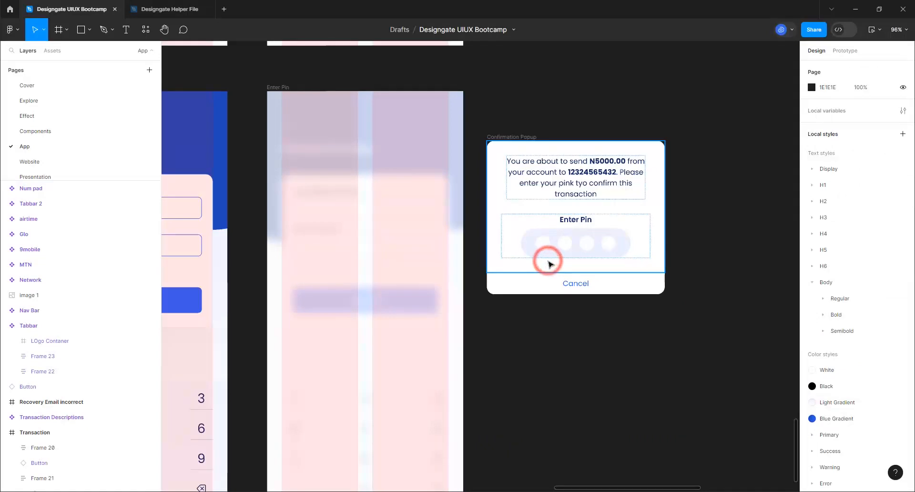
key("ctrl+v")
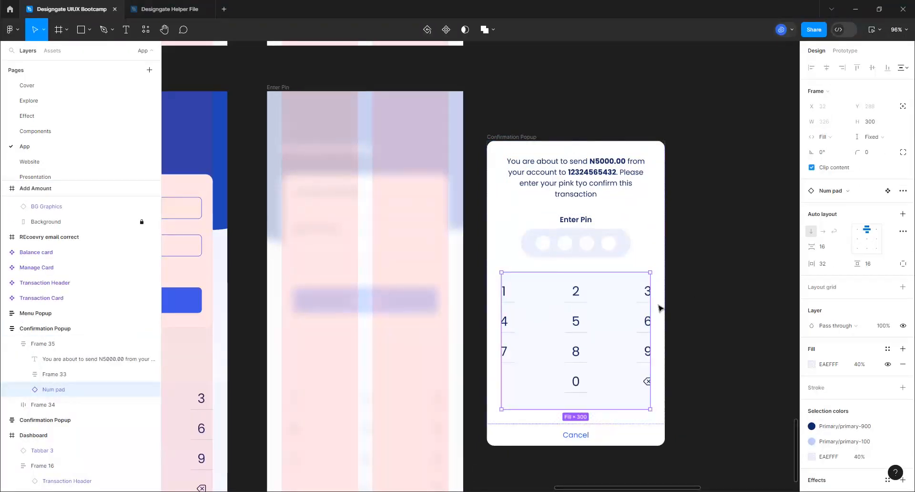
left_click(828, 136)
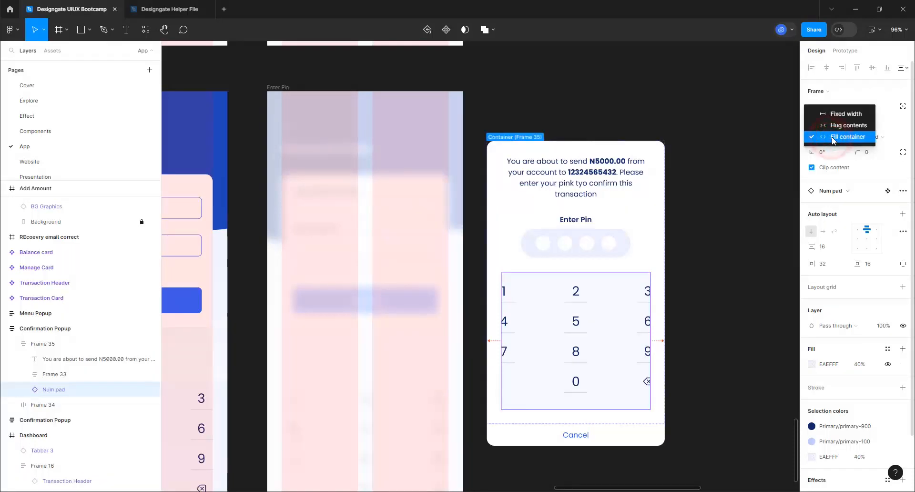
left_click(832, 137)
left_click(691, 272)
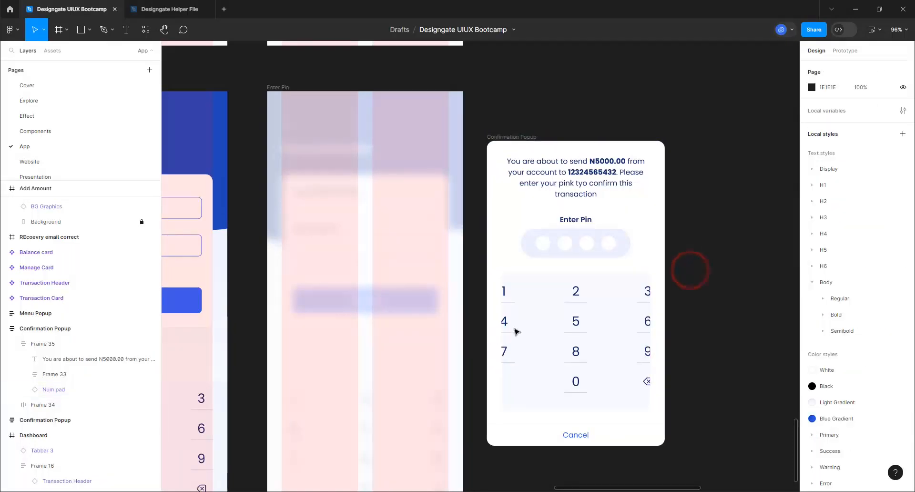
double_click(527, 328)
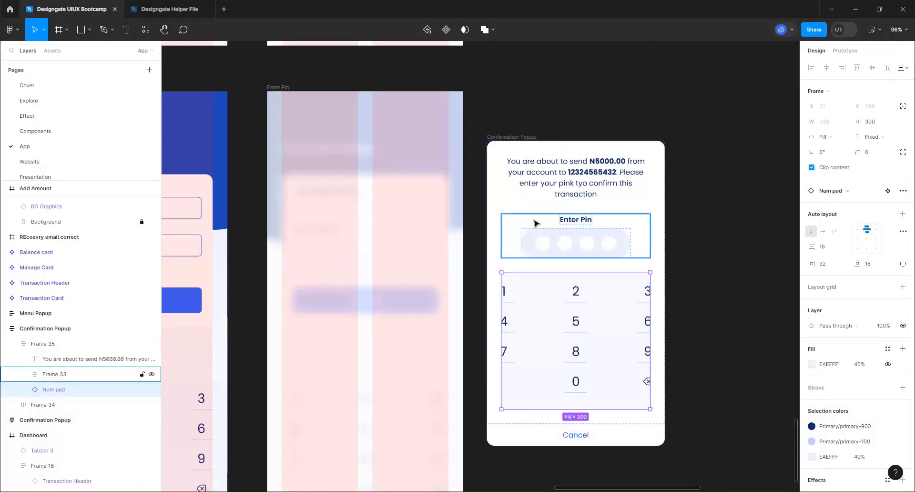
key("shift+Return")
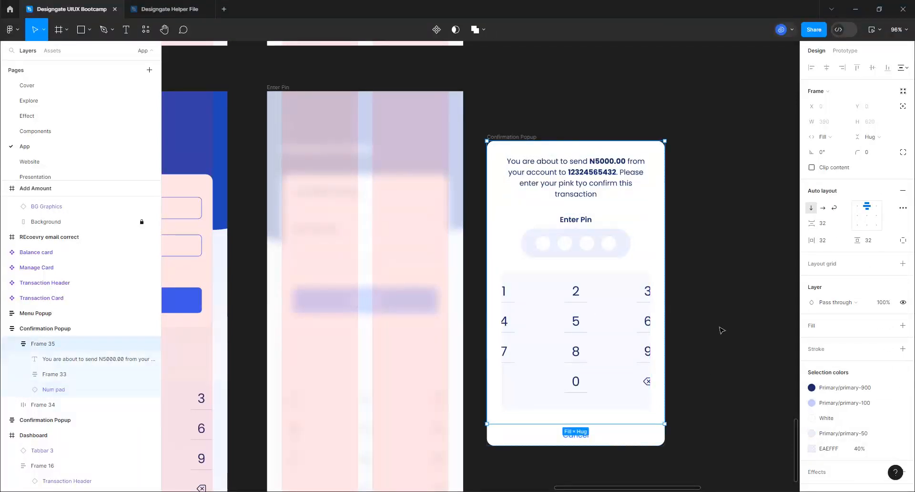
Undo that, paste the number pad directly into Confirmation Popup, and move it above Cancel
left_click(307, 114)
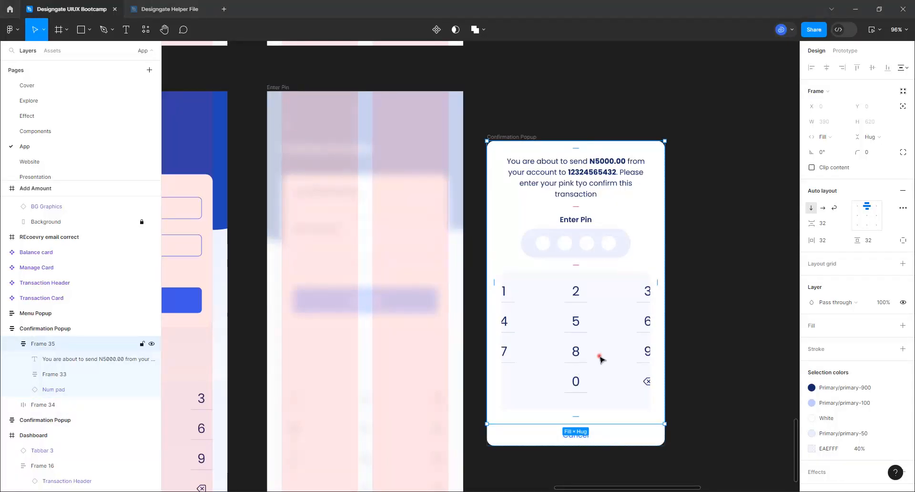
left_click(694, 318)
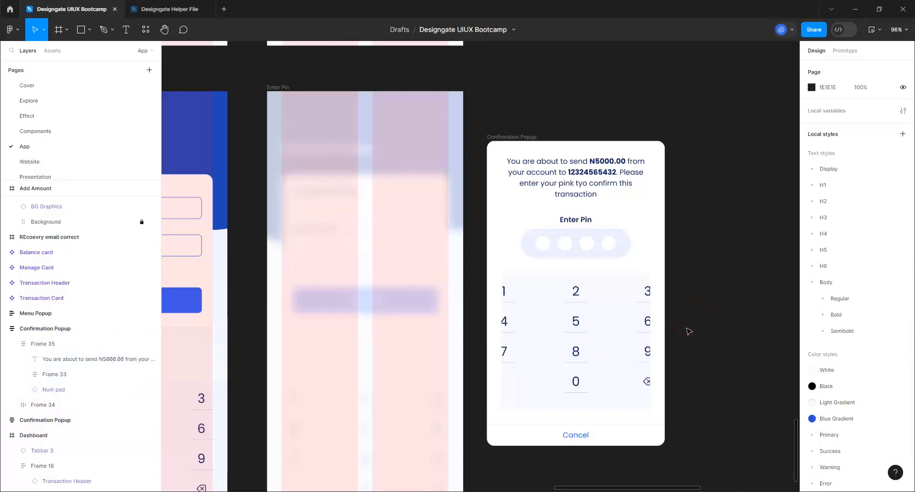
key("ctrl+z")
key("ctrl+z")
key("ctrl+z")
key("ctrl+z")
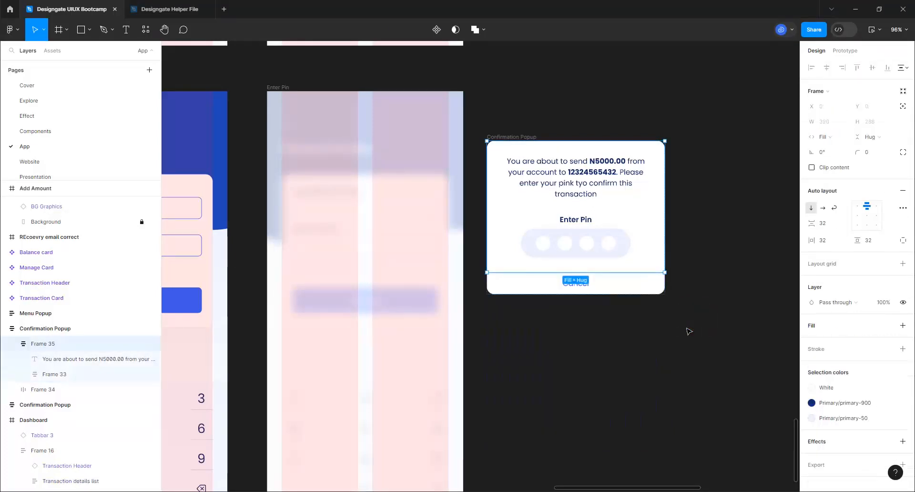
left_click(510, 138)
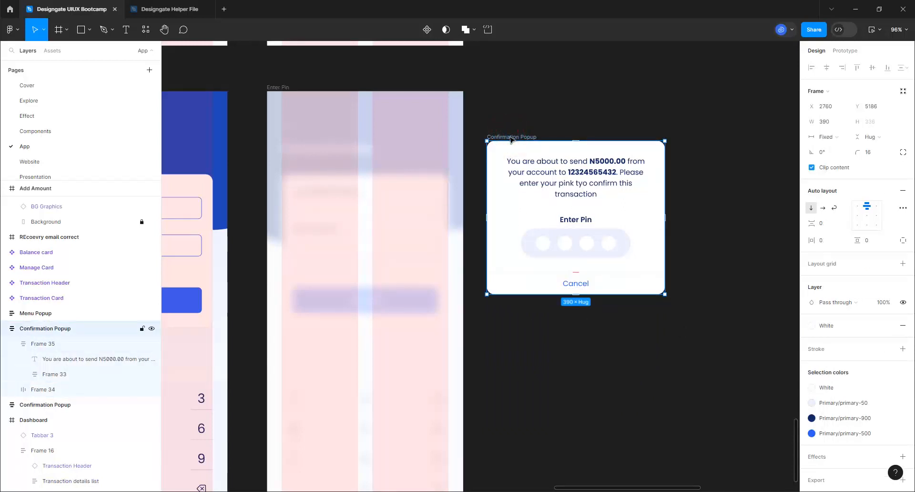
key("ctrl+v")
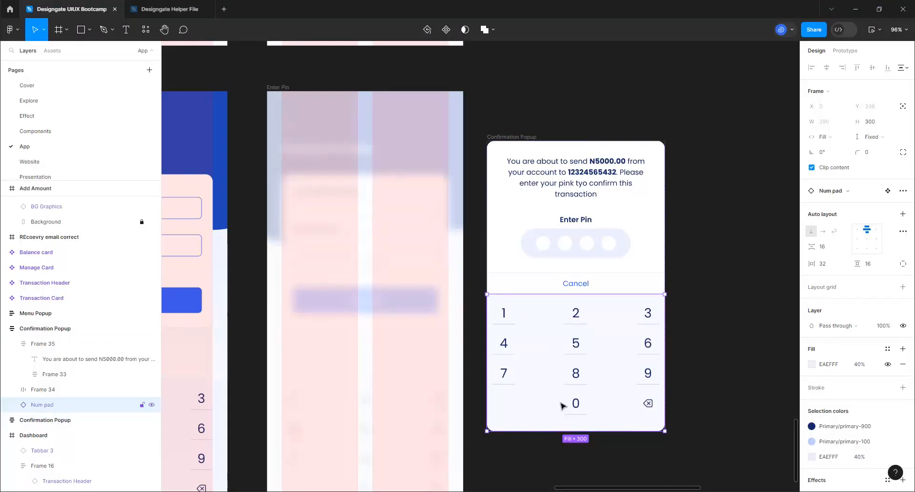
key("Up")
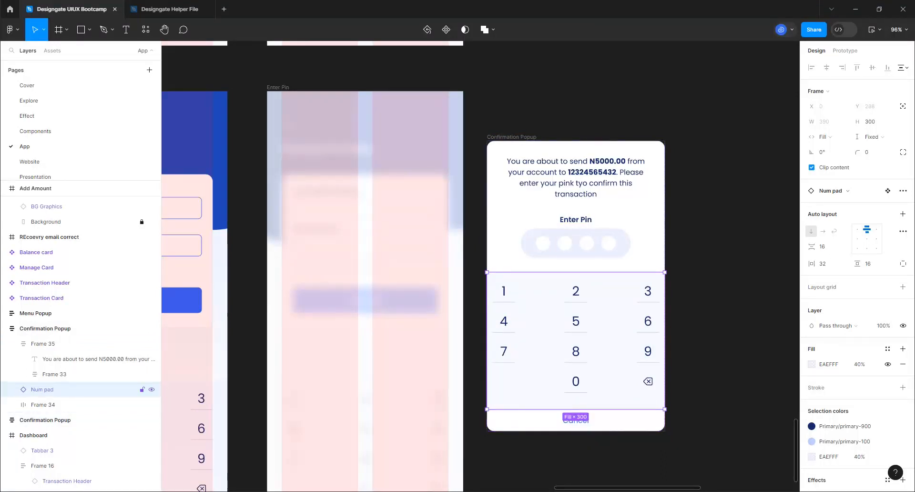
left_click(606, 466)
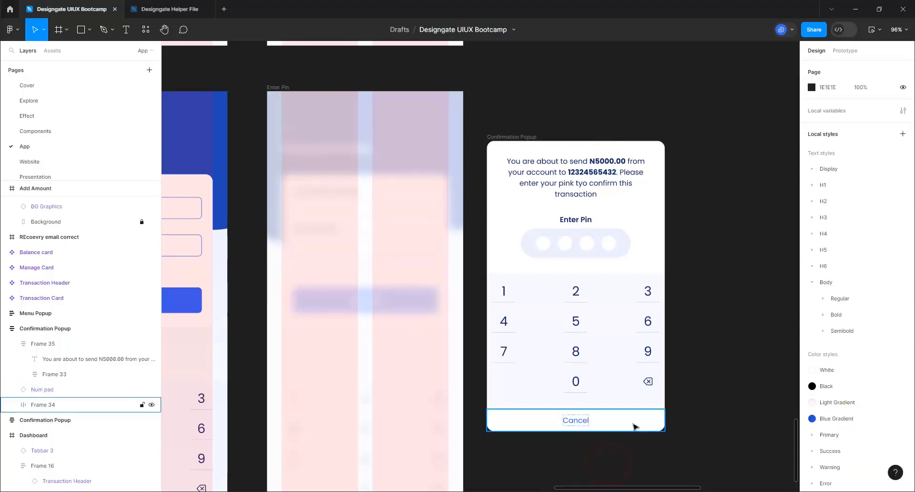
Fill the Cancel bar with the primary-50 colour style
left_click(633, 423)
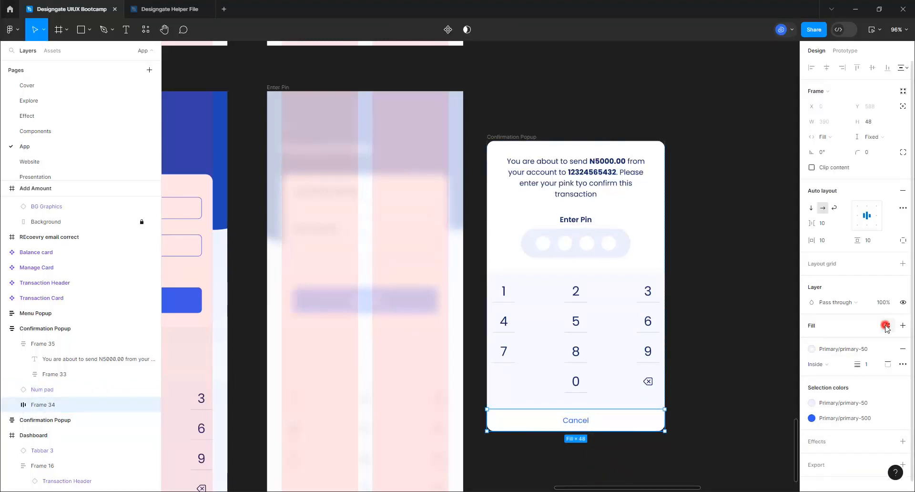
left_click(886, 325)
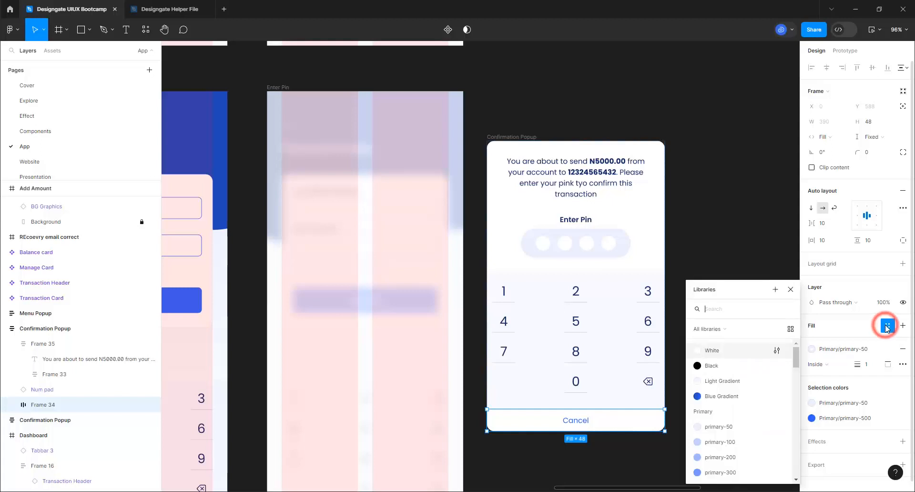
left_click(725, 424)
left_click(710, 389)
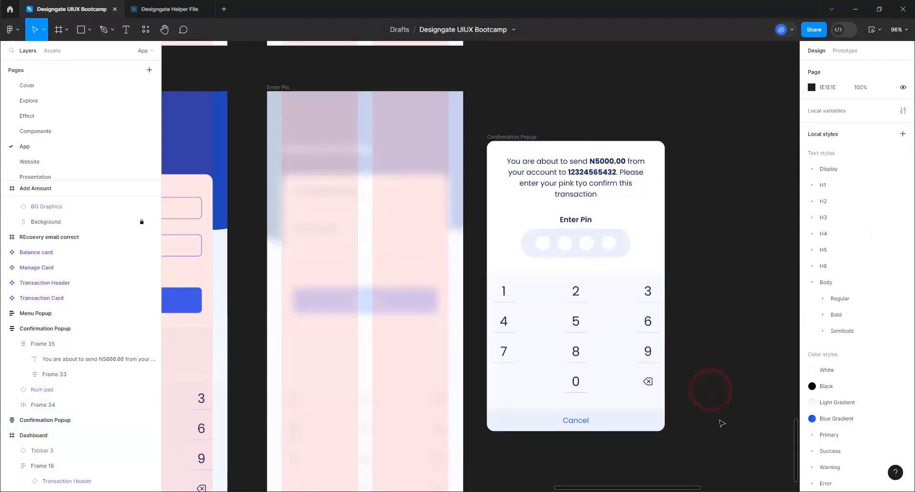
left_click(637, 427)
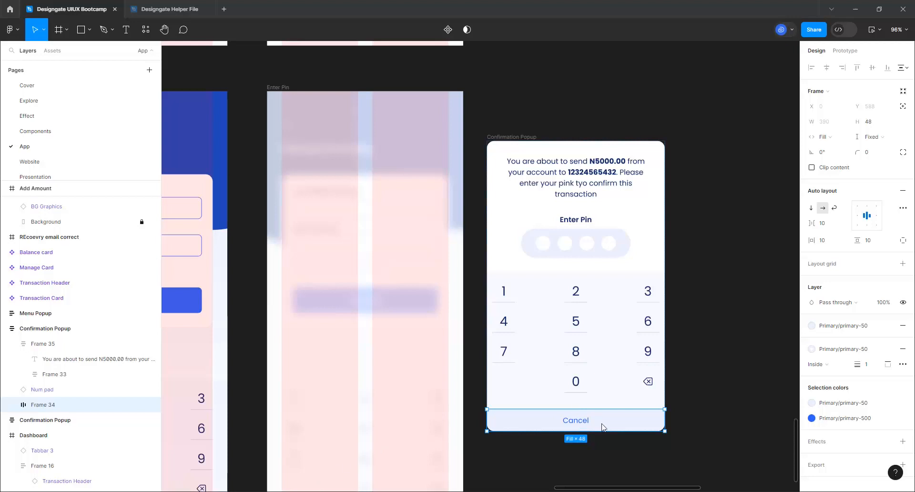
Align the Cancel label top-centre with 16 vertical and 32 horizontal padding
left_click(867, 205)
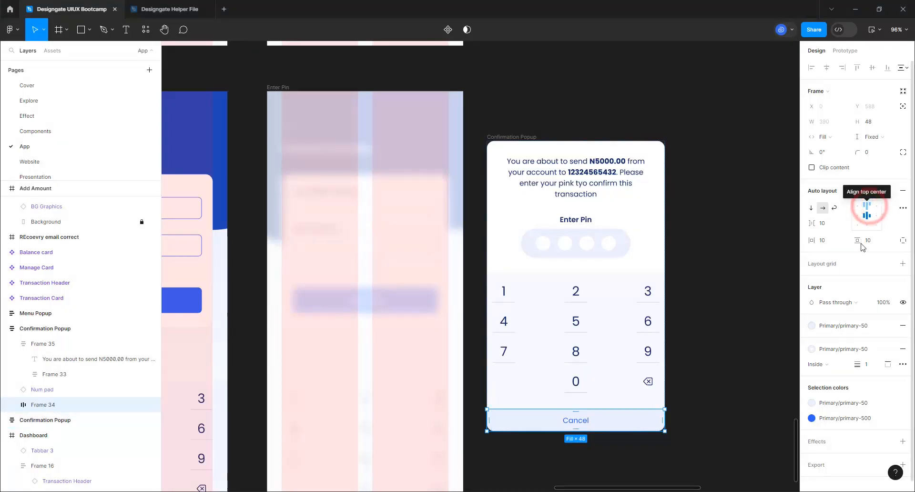
left_click(865, 240)
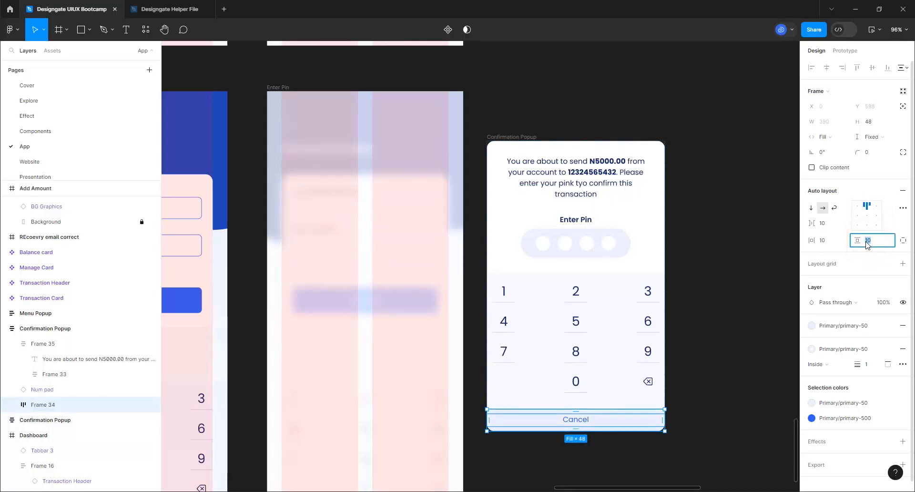
type("24")
key("Return")
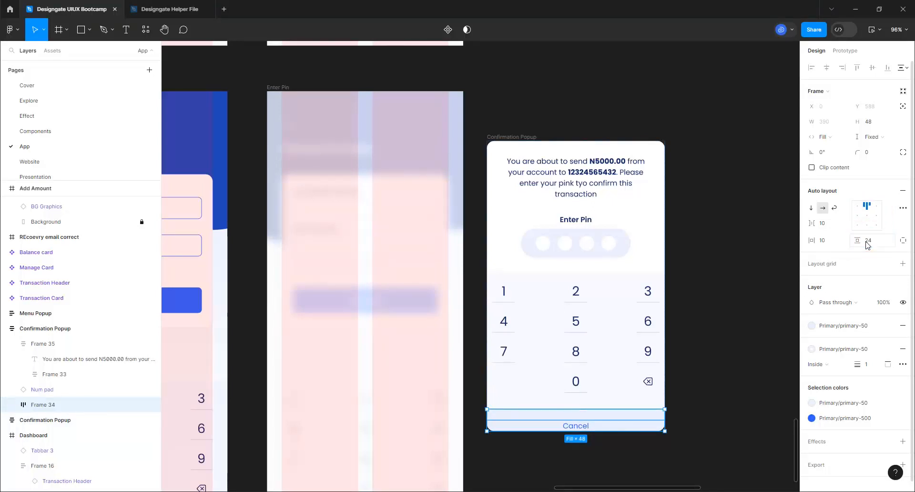
left_click(868, 240)
type("16")
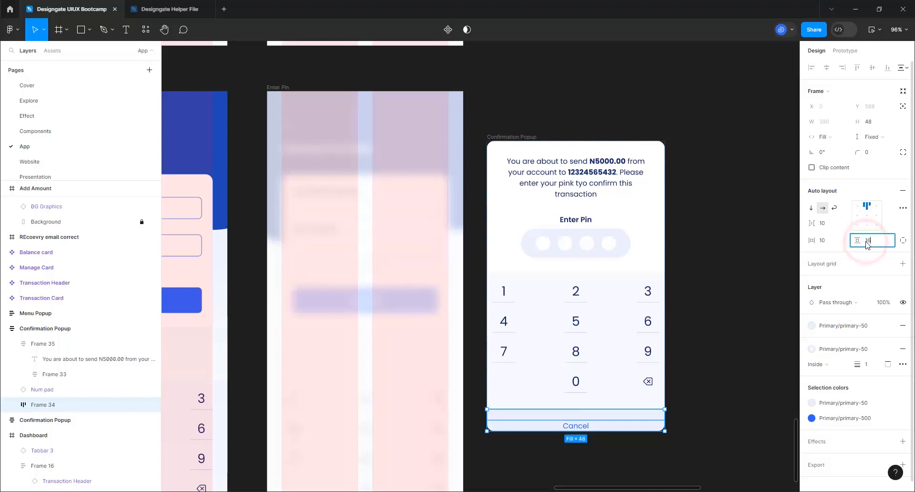
key("Return")
left_click(826, 241)
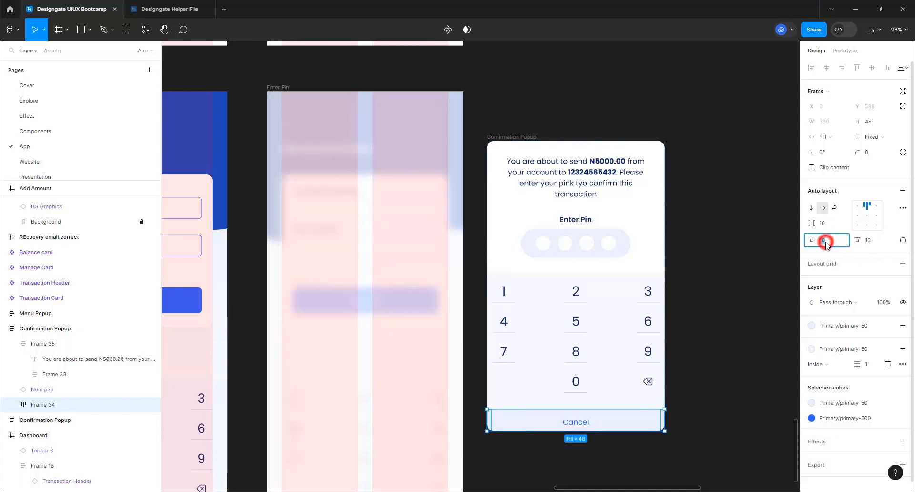
type("32")
key("Return")
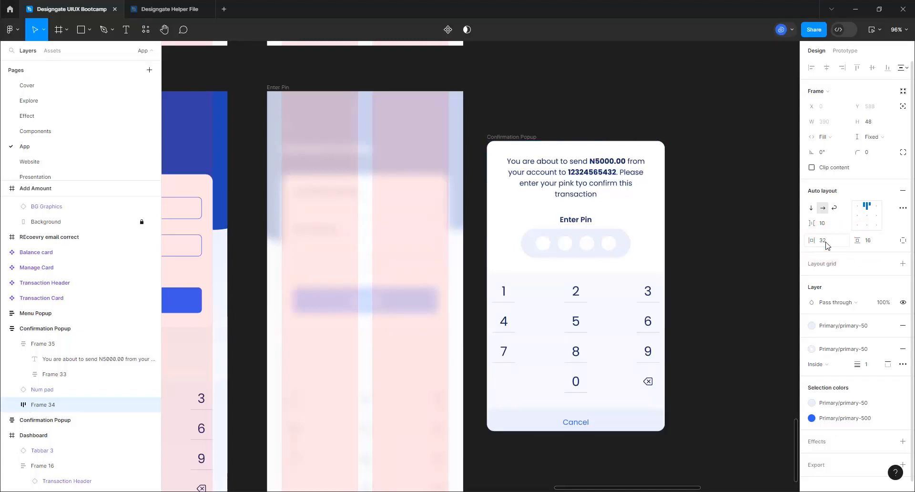
Set the Cancel bar's height to 100
left_click(868, 123)
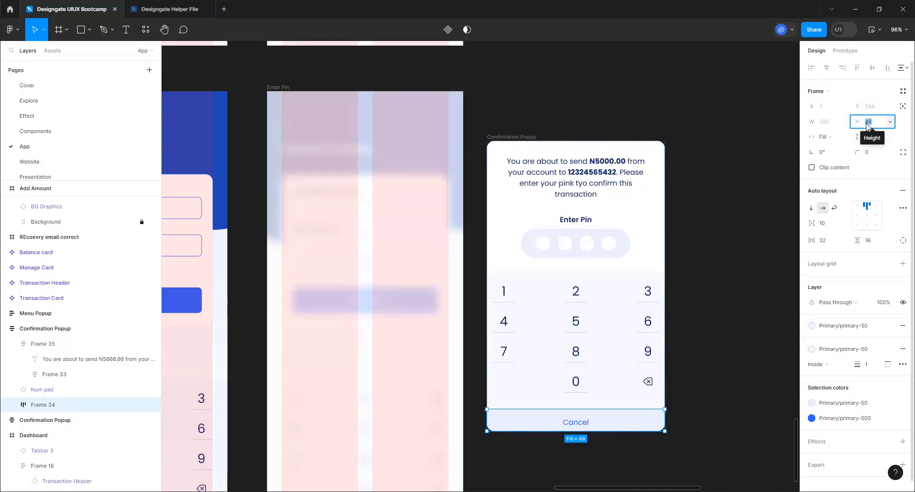
type("100")
key("Return")
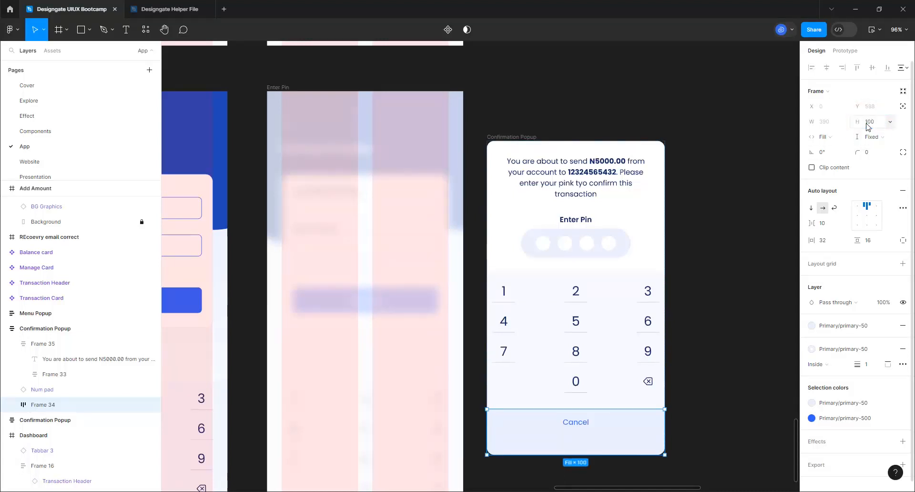
left_click(715, 183)
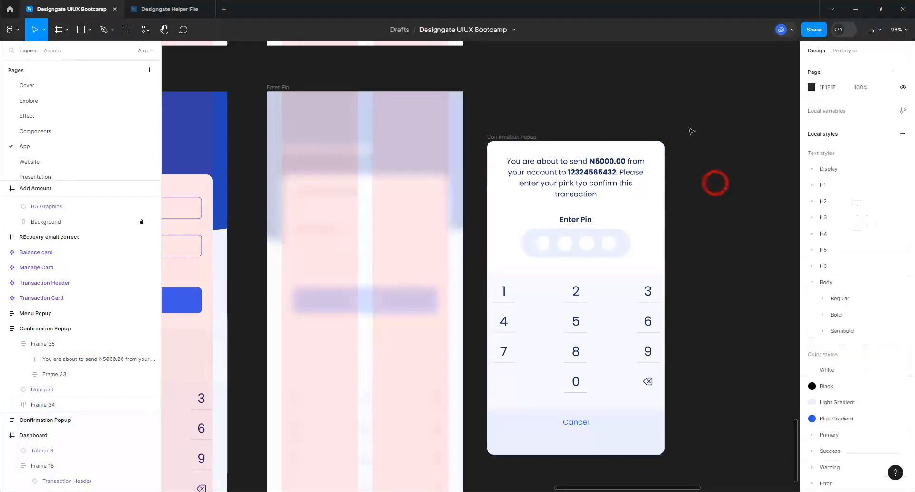
Move Confirmation Popup into the Enter Pin screen, centred horizontally and aligned to the bottom
scroll(682, 116, "down", 2)
scroll(576, 374, "up", 2)
left_click(544, 114)
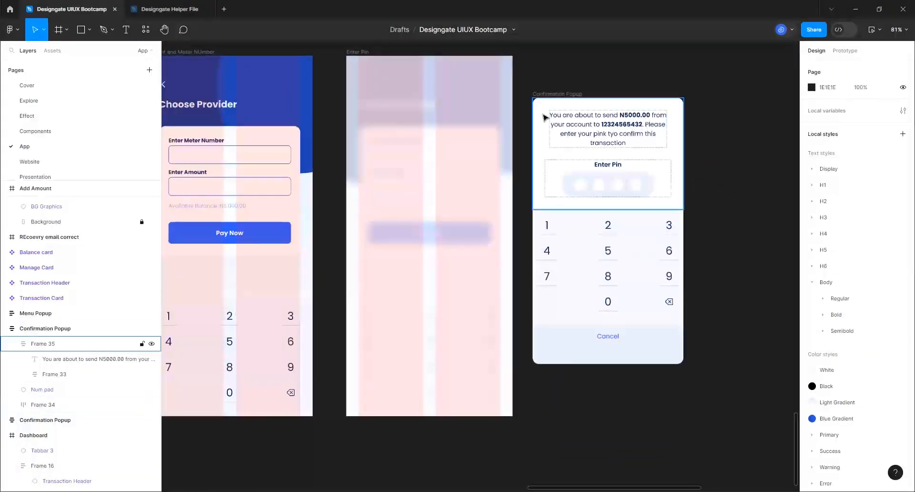
left_click(549, 93)
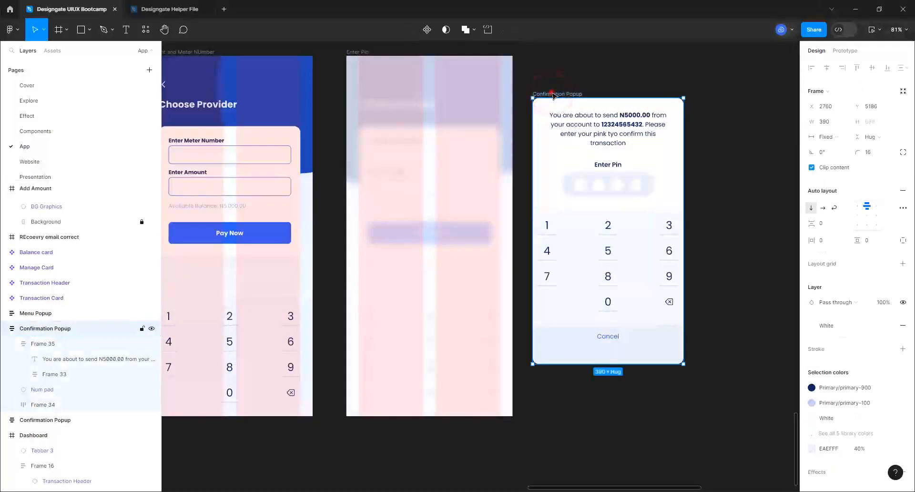
left_click_drag(537, 125, 413, 149)
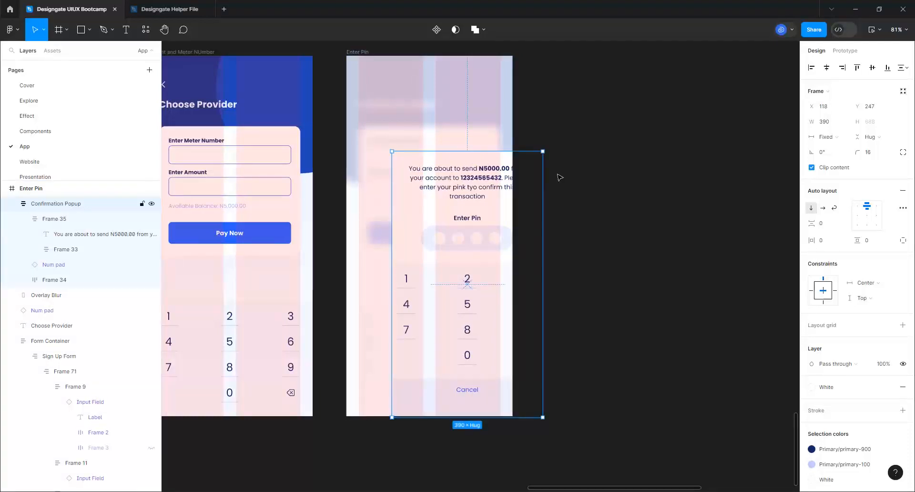
left_click(828, 66)
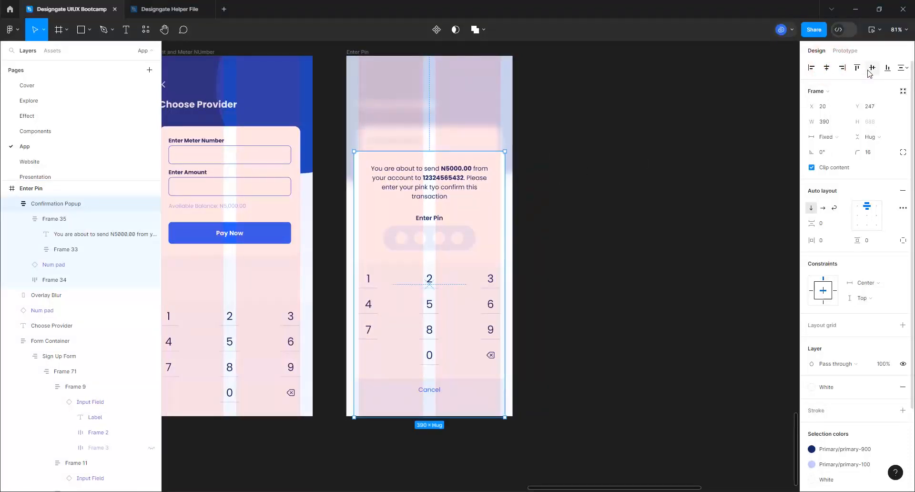
left_click(887, 67)
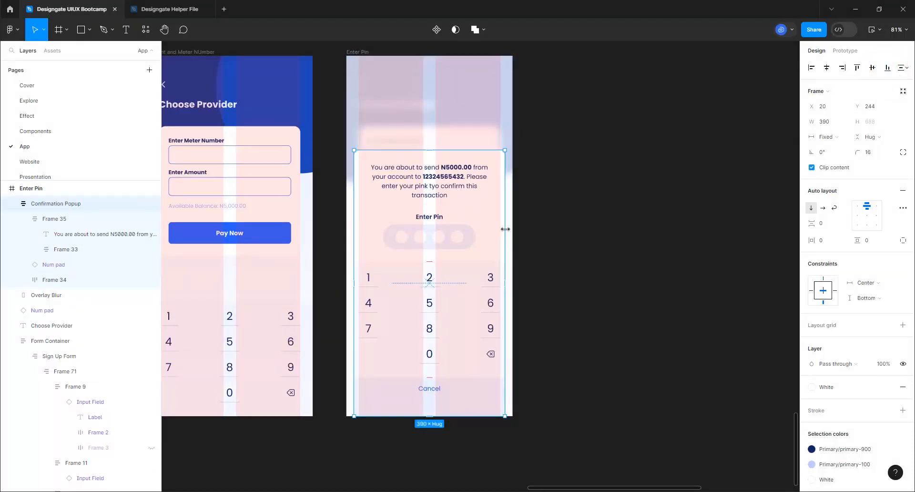
Widen the popup to 430 so it spans the full screen width
left_click_drag(505, 229, 512, 228)
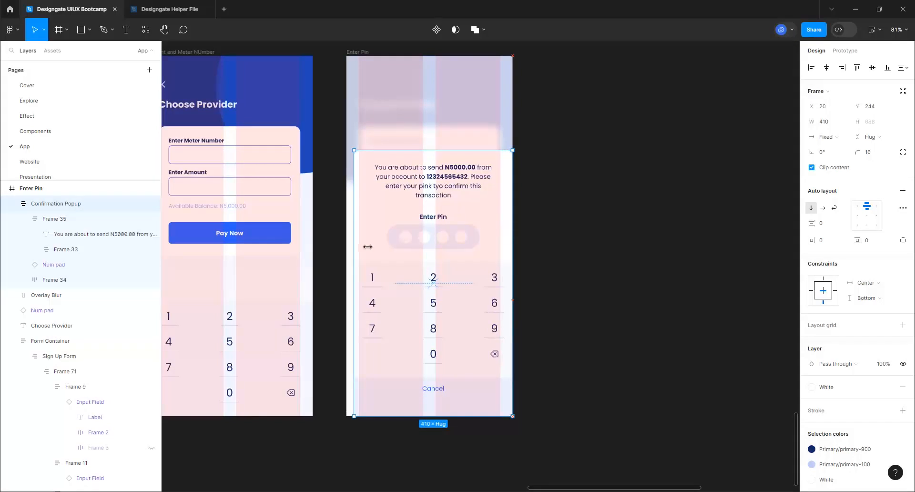
left_click_drag(356, 249, 347, 248)
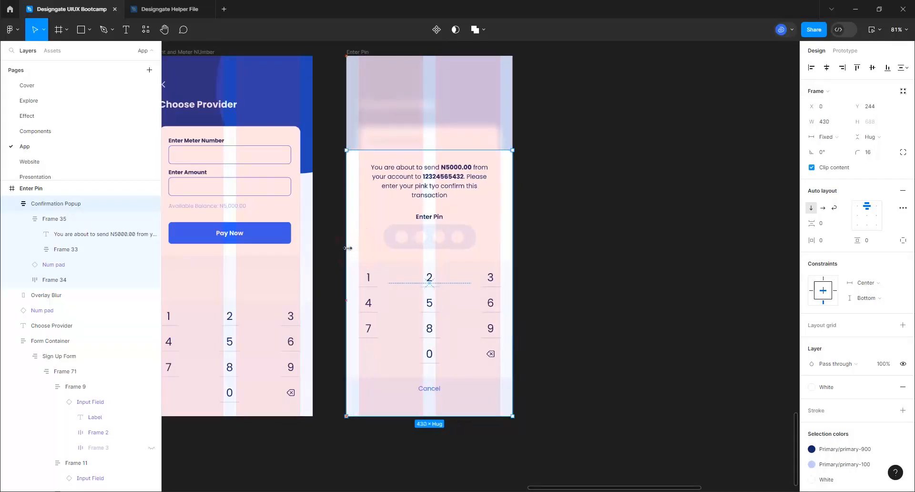
left_click(359, 51)
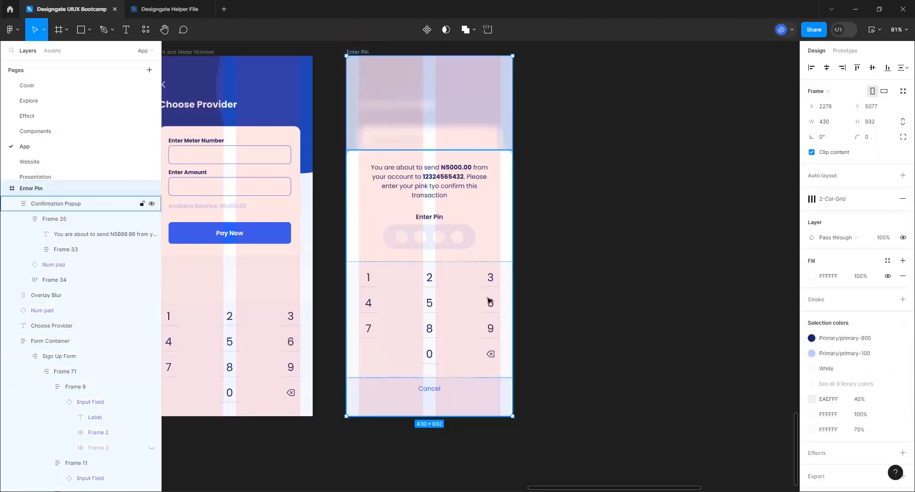
scroll(697, 328, "down", 5)
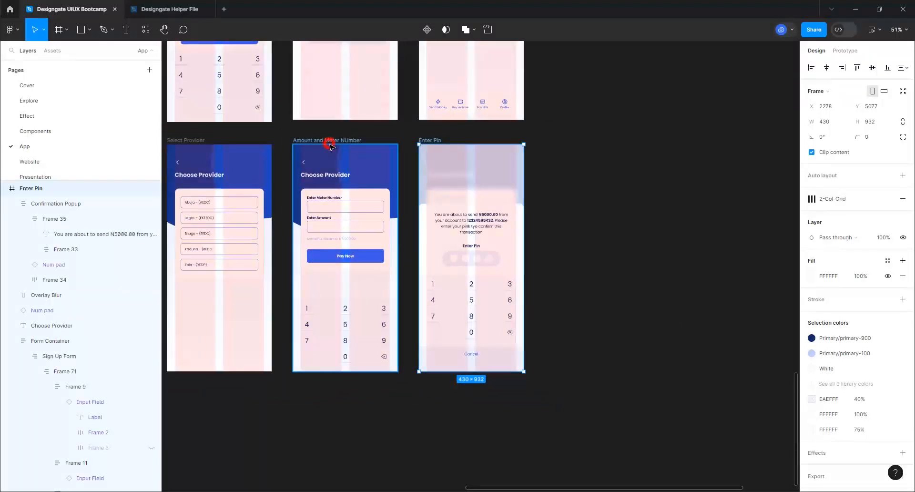
Bring the confirmation popup to the front of the Enter Pin screen
left_click(328, 141)
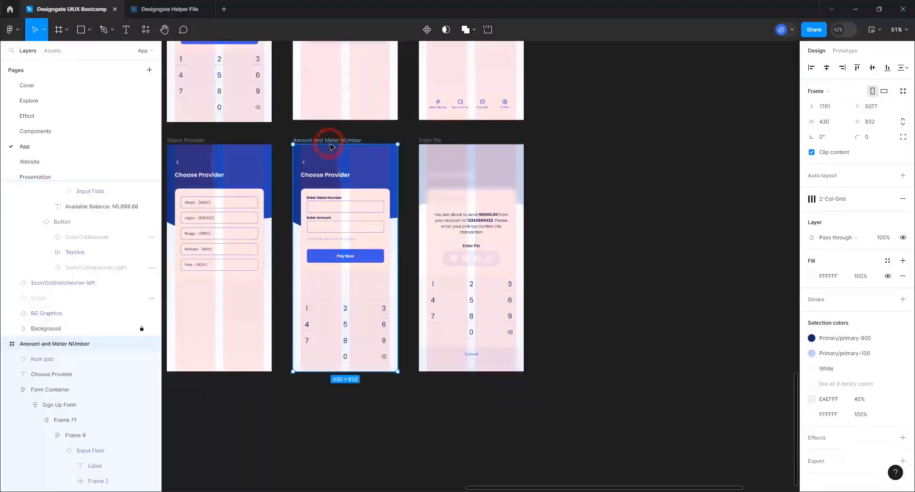
left_click(436, 139)
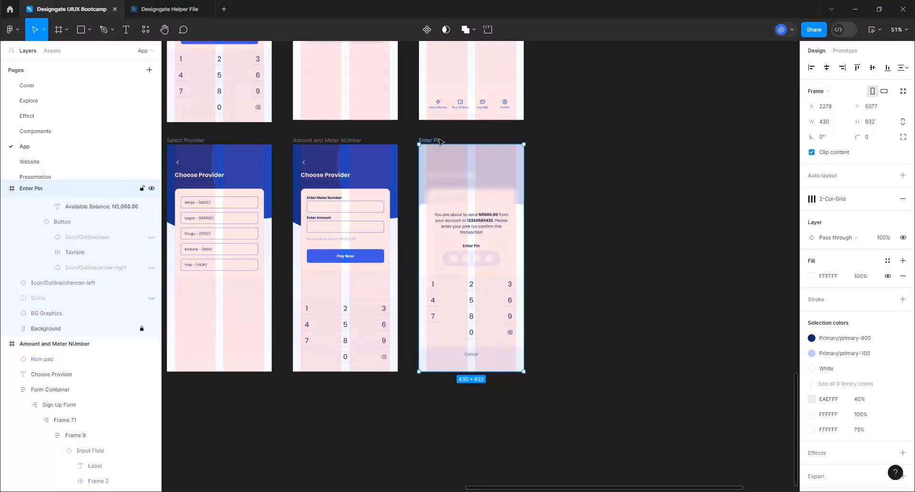
left_click(508, 232)
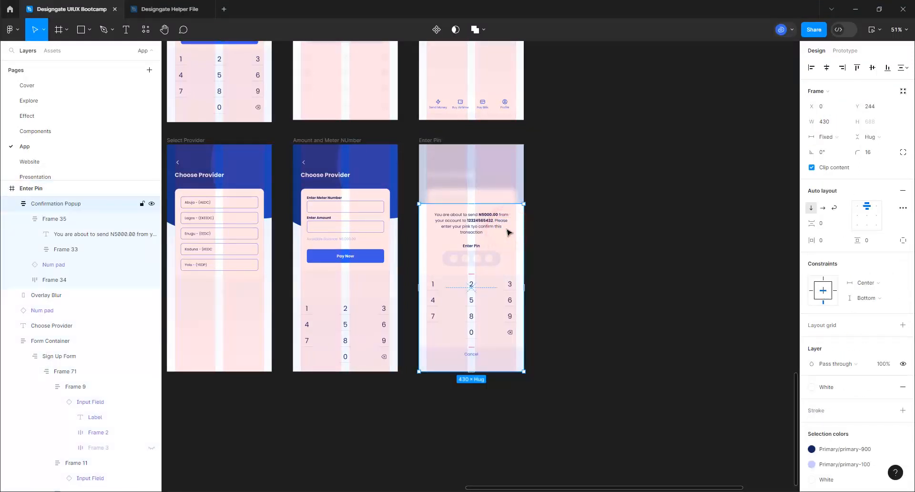
right_click(508, 232)
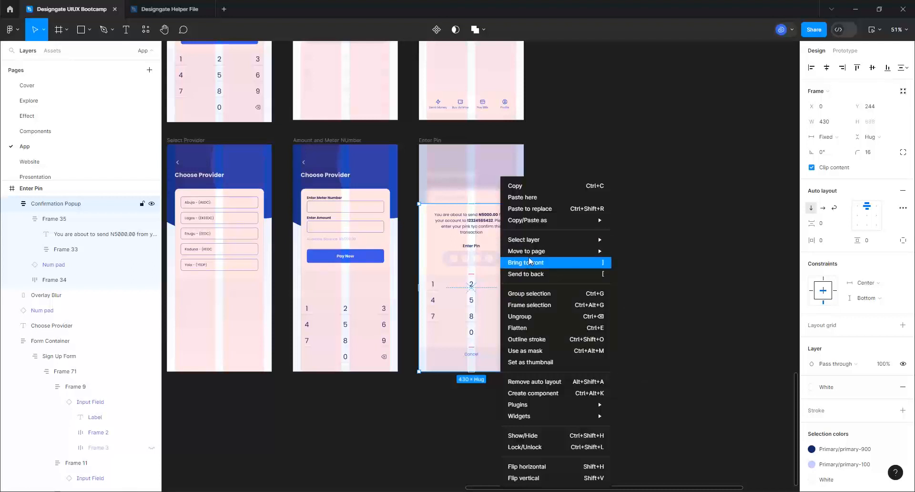
mouse_move(529, 256)
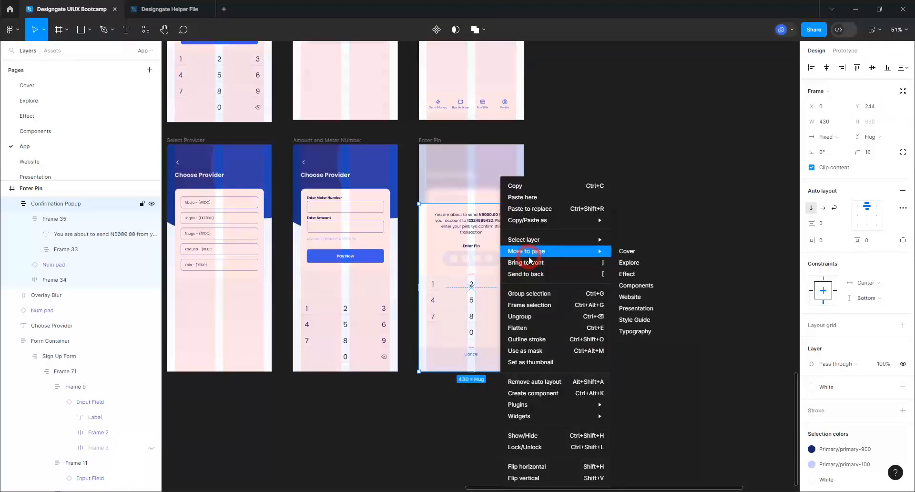
left_click(530, 266)
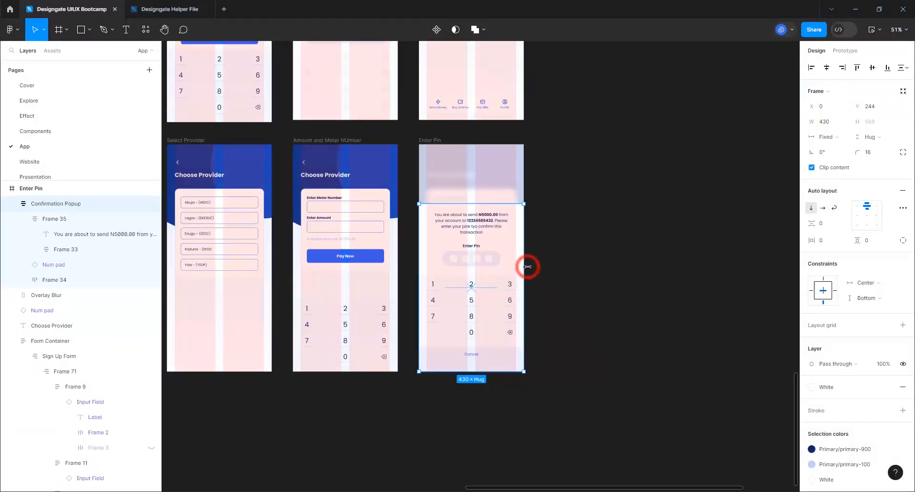
Hide the Enter Pin screen's 2-Col-Grid layout grids
left_click(439, 142)
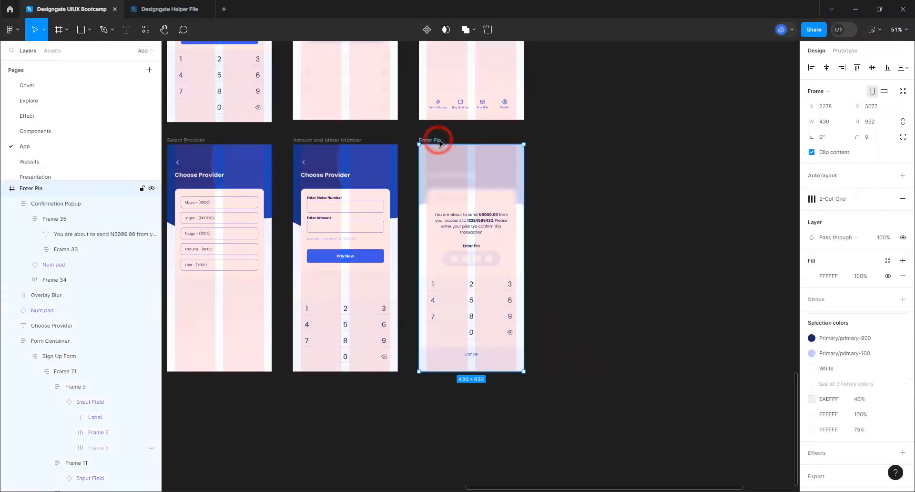
left_click(872, 200)
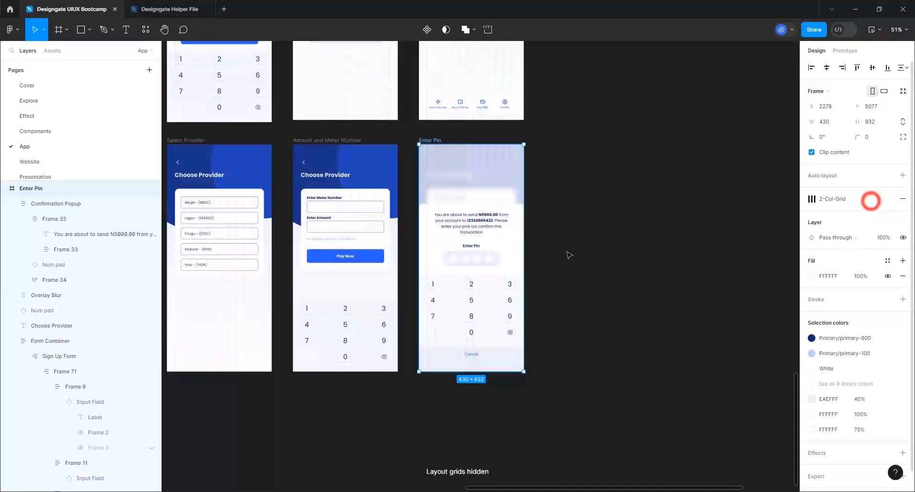
scroll(466, 267, "up", 3)
scroll(467, 267, "up", 1)
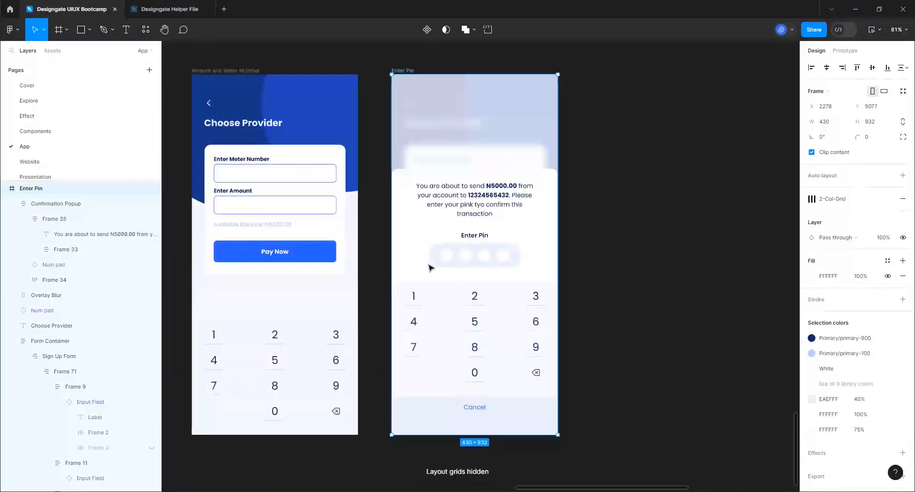
left_click(301, 115)
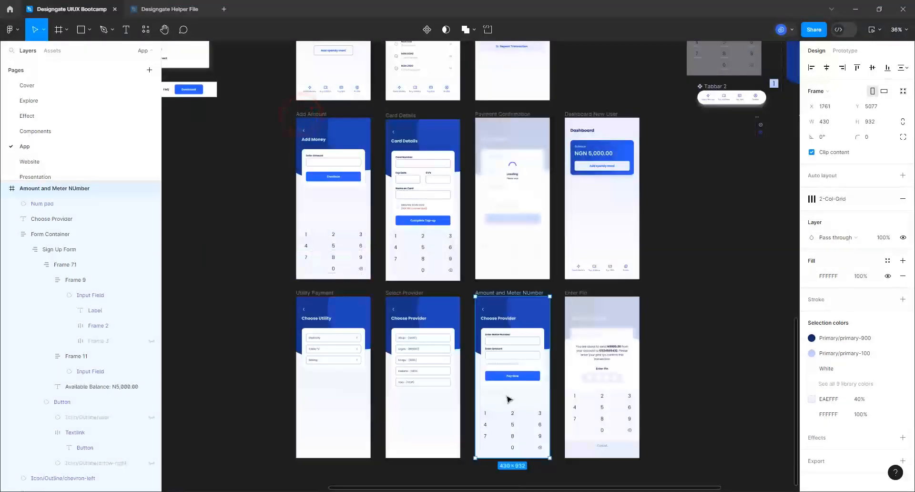
Turn off UserInput on the Enter Meter Number field and delete its 'Electricity' placeholder
scroll(582, 423, "up", 1)
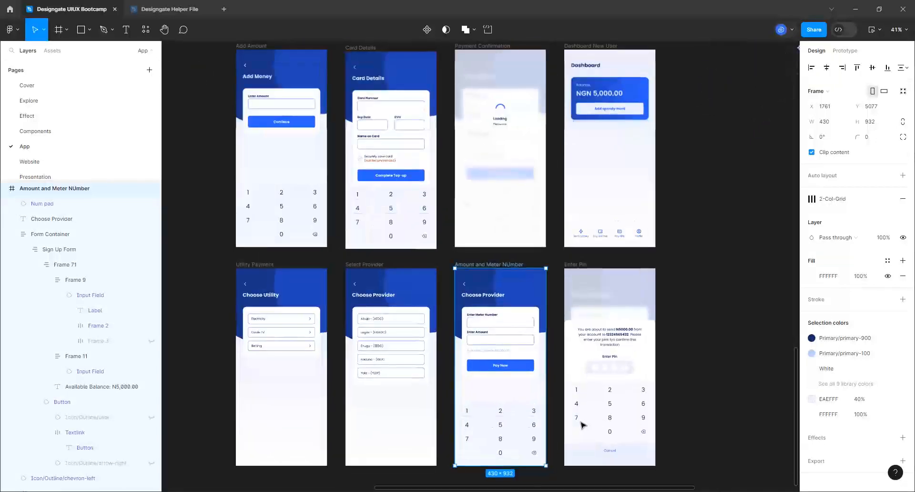
scroll(581, 423, "up", 5)
left_click(446, 253)
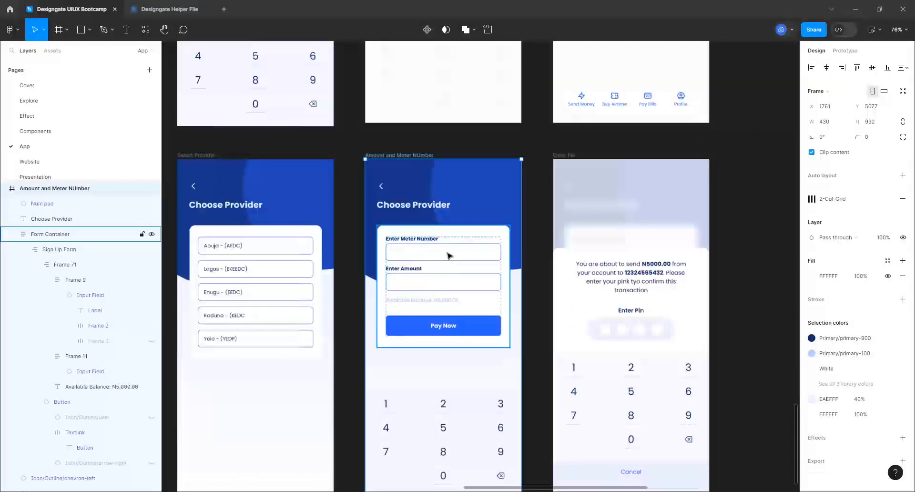
left_click(448, 253)
left_click(448, 253)
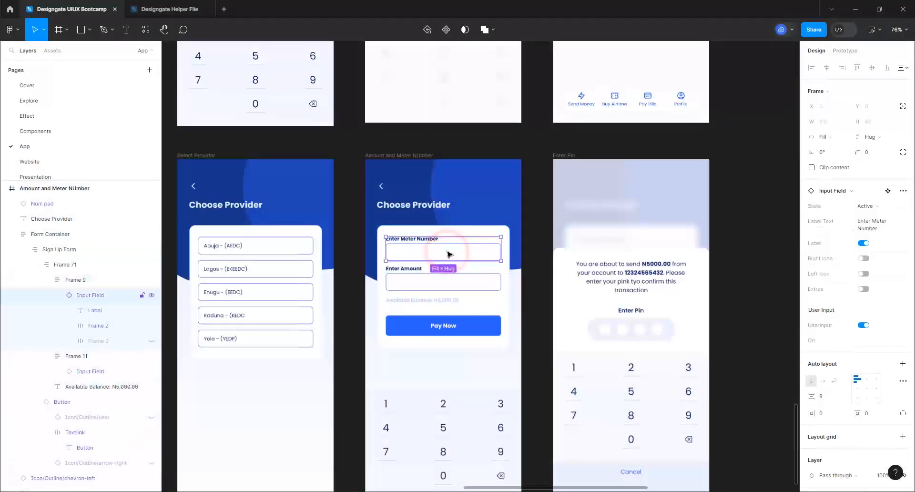
left_click(863, 325)
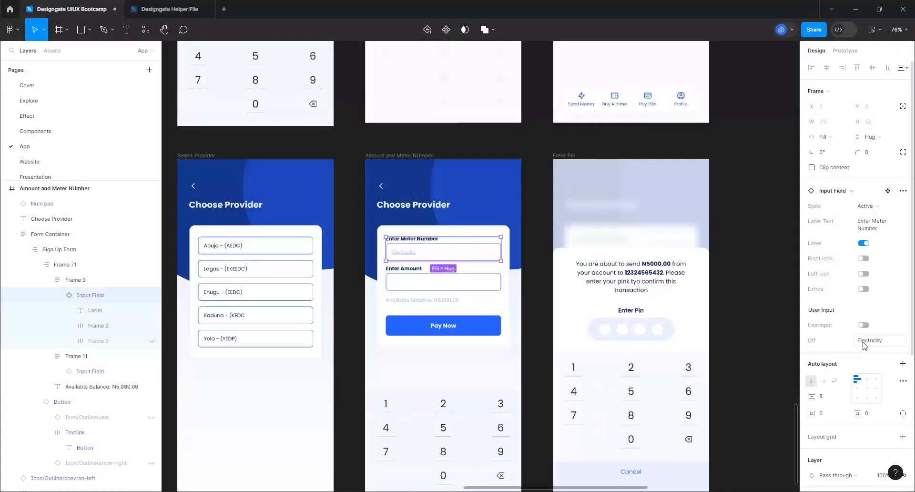
left_click(862, 341)
key("BackSpace")
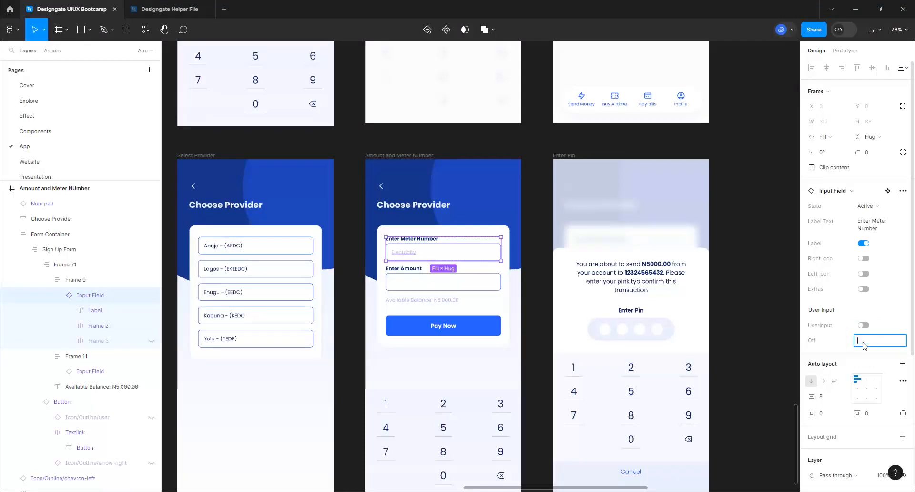
Turn off UserInput on the Enter Amount field and delete its 'Electricity' placeholder
left_click(489, 285)
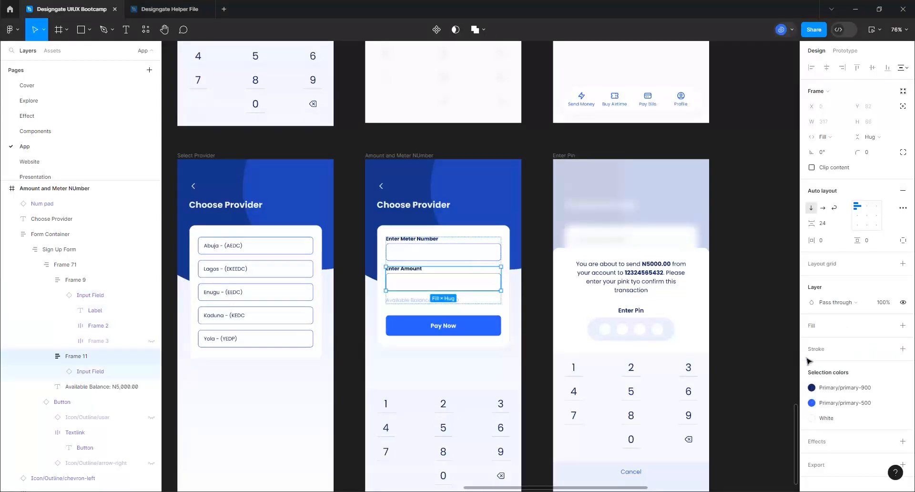
left_click(486, 285)
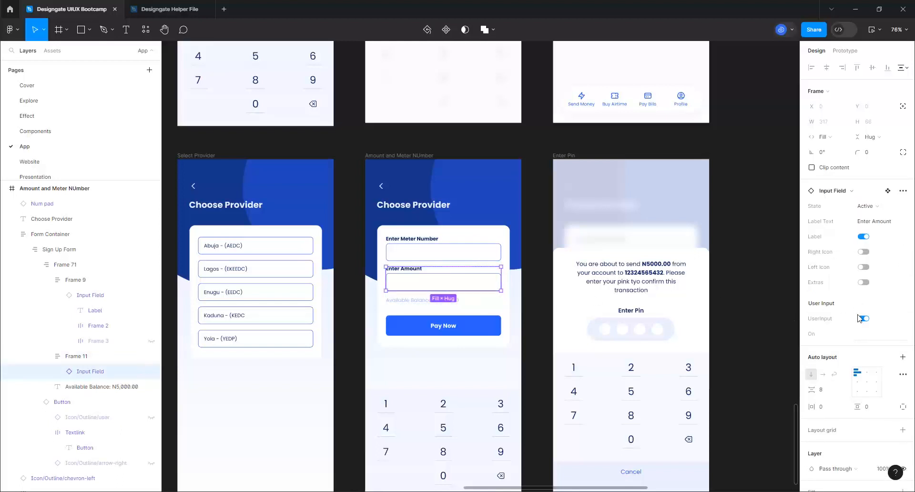
left_click(861, 318)
left_click(865, 335)
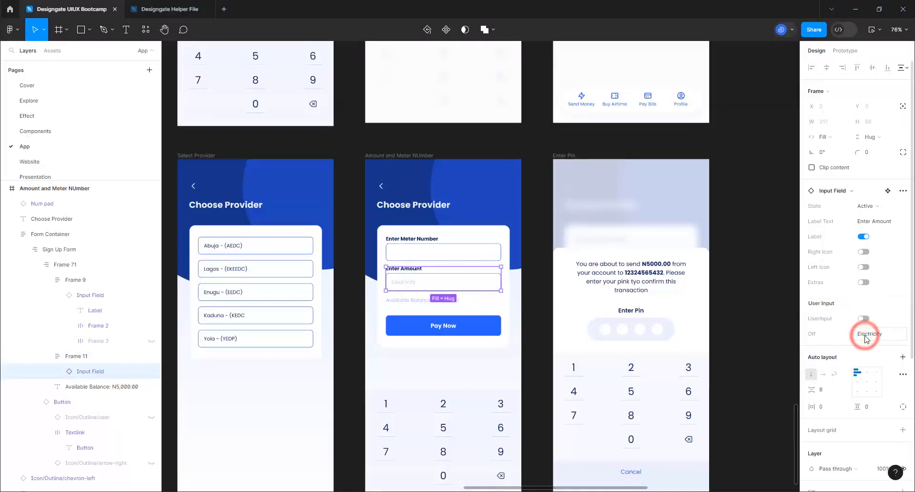
key("BackSpace")
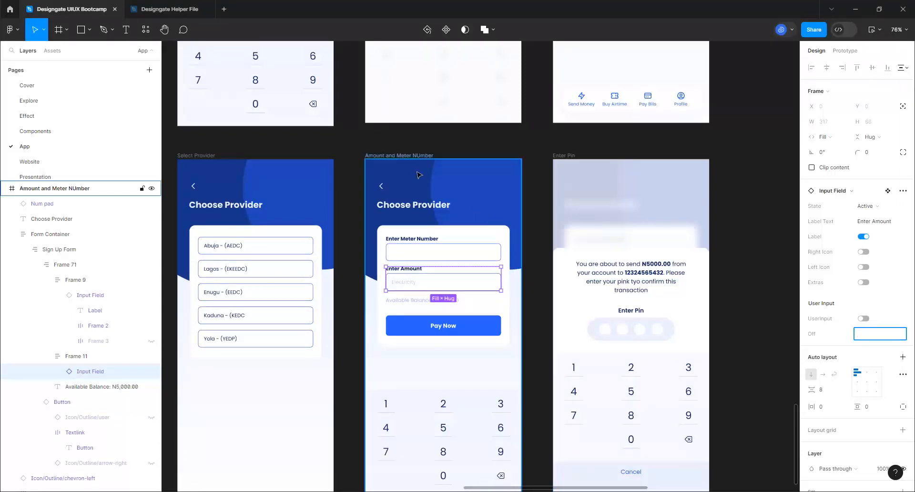
left_click(409, 210)
Replace the 'Choose Provider' heading text with 'Enter Meter Number'
double_click(409, 209)
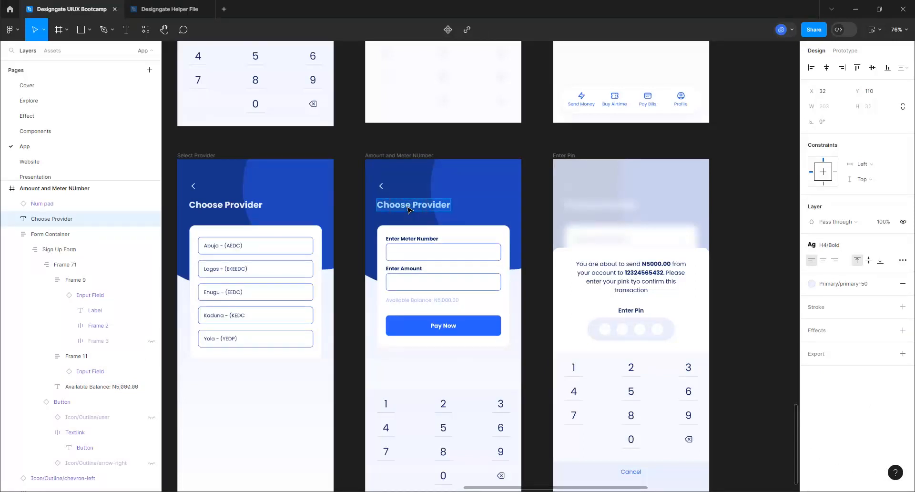
type("Enter Met")
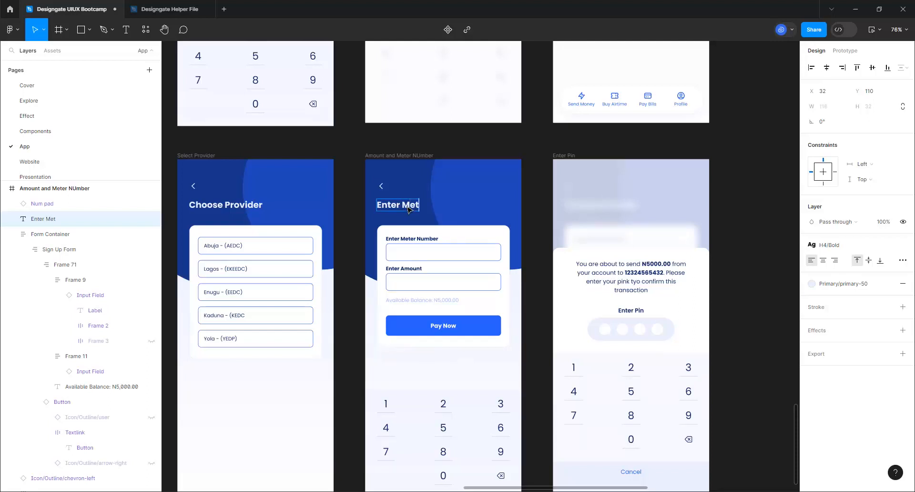
type("er Number")
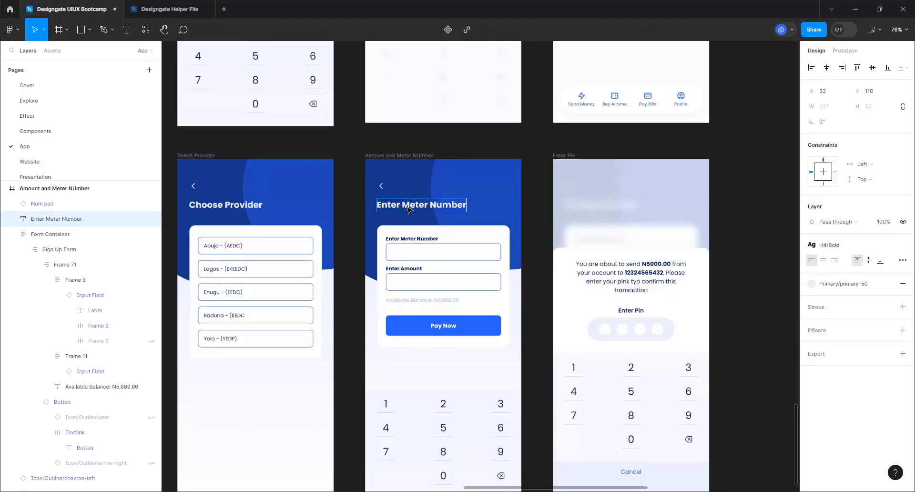
left_click(753, 278)
scroll(561, 282, "down", 2)
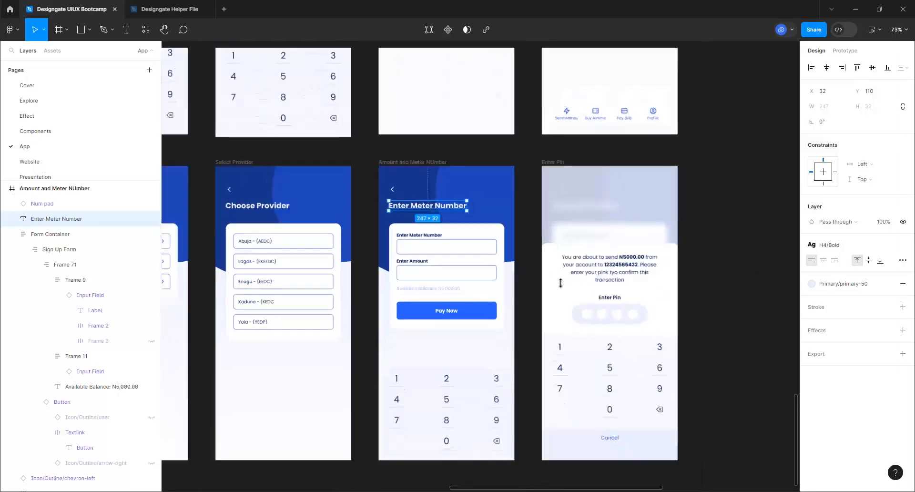
scroll(561, 282, "down", 1)
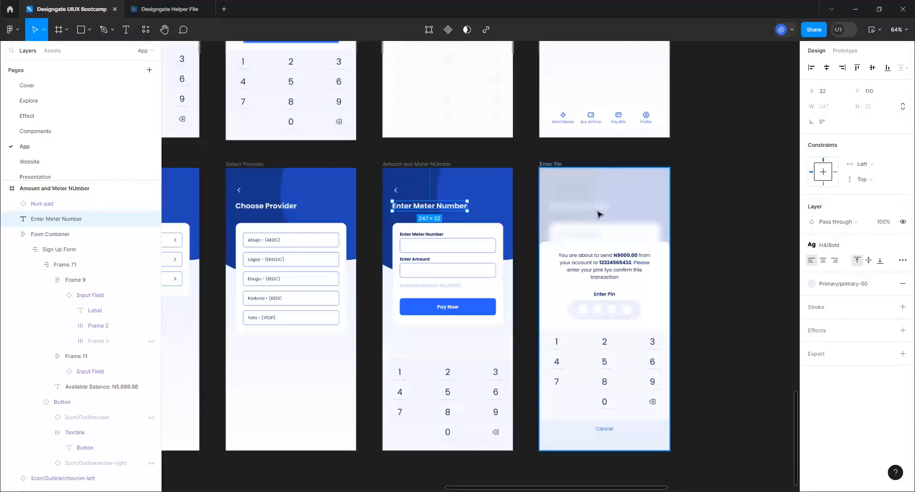
left_click(598, 286)
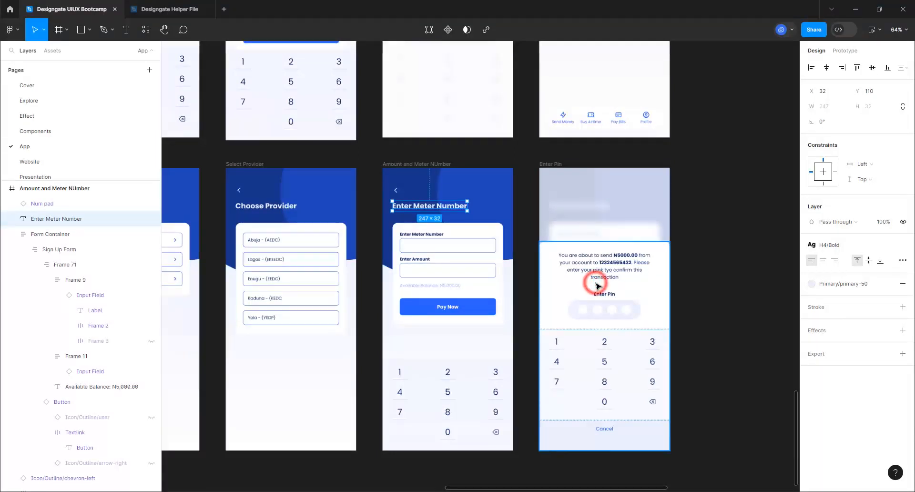
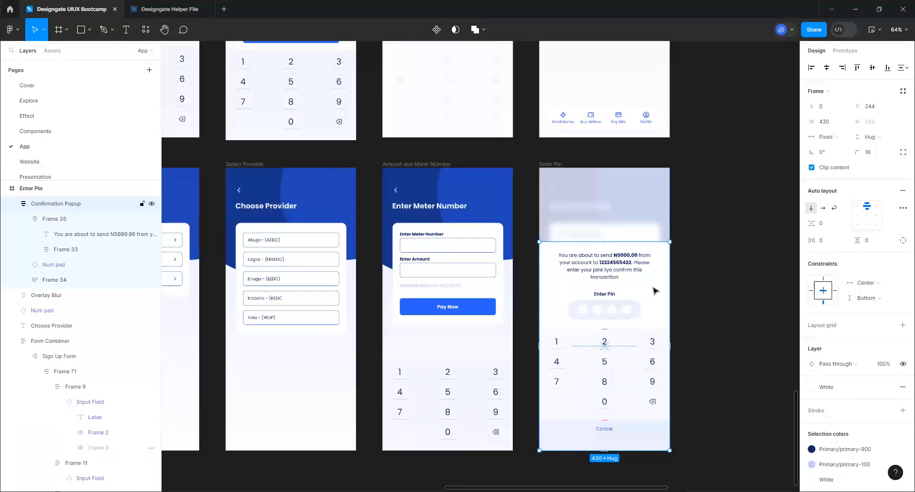
Replace 'send' with 'recharge' in the Enter Pin popup message
scroll(658, 291, "up", 2)
scroll(658, 290, "up", 5)
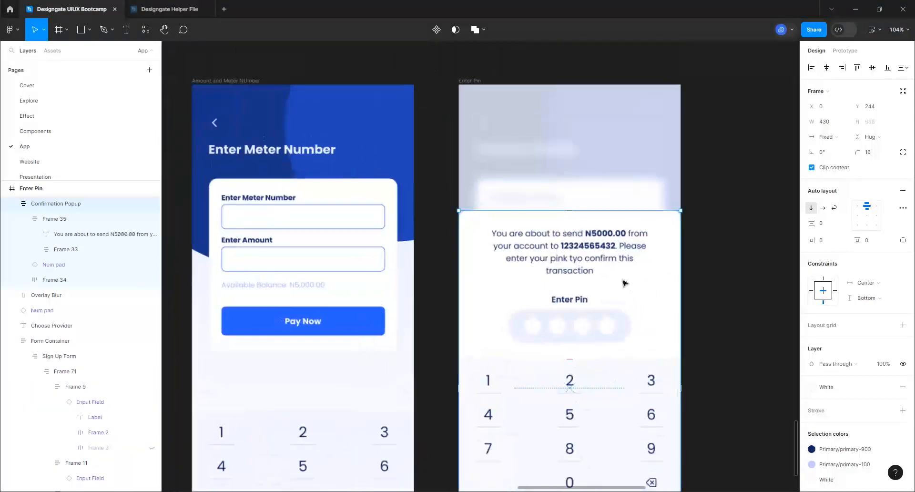
left_click(587, 274)
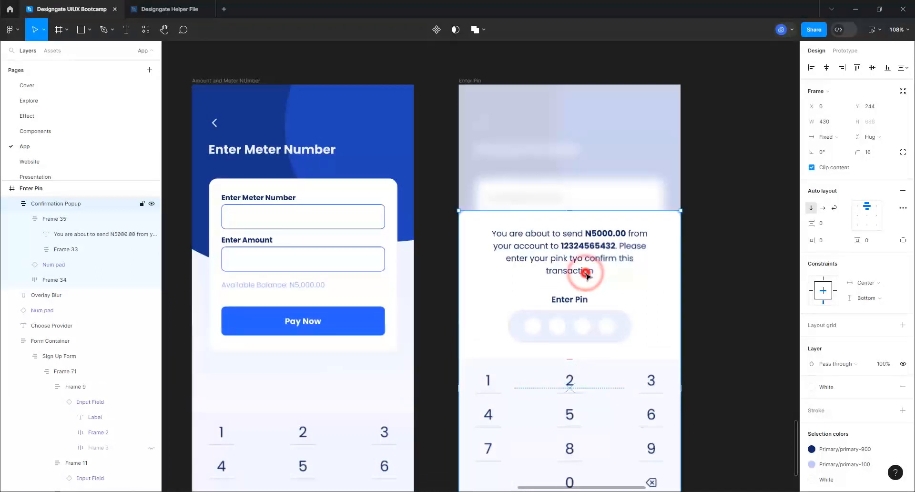
double_click(586, 273)
left_click(585, 273)
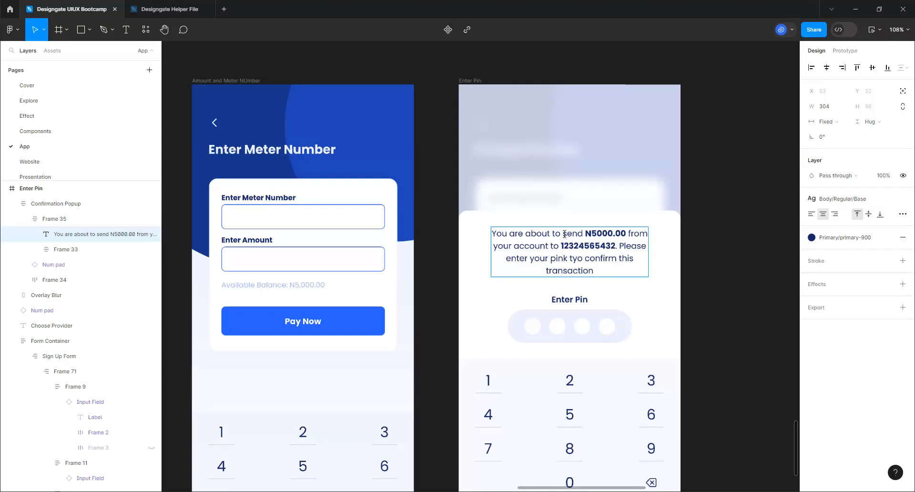
left_click_drag(563, 234, 586, 232)
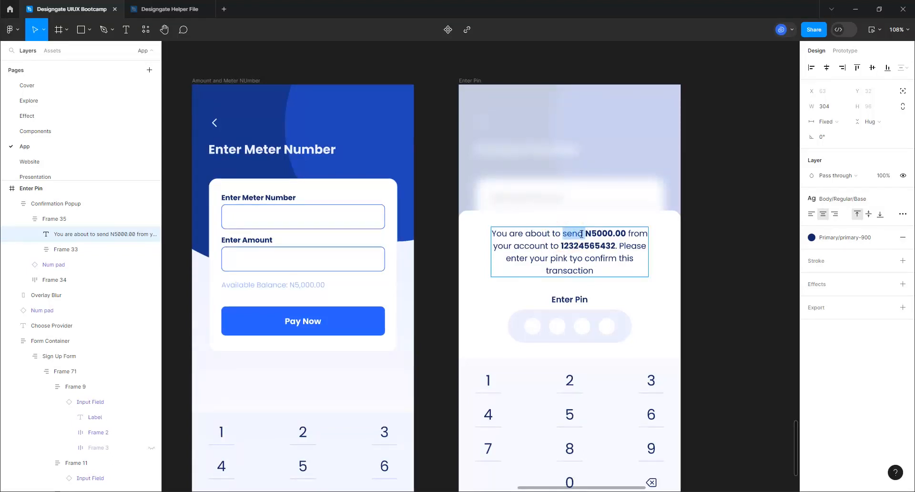
type("recharge")
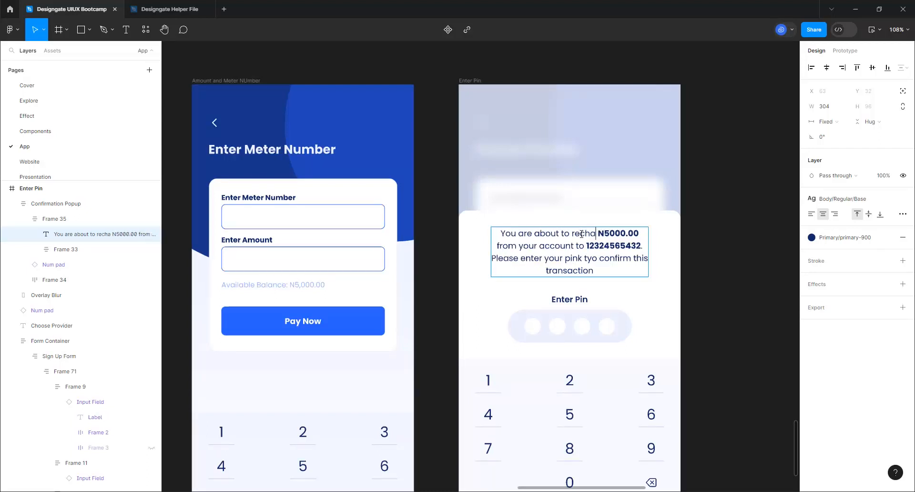
Change the amount to N50000.00 and add 'worth of power unit' after it
left_click(616, 237)
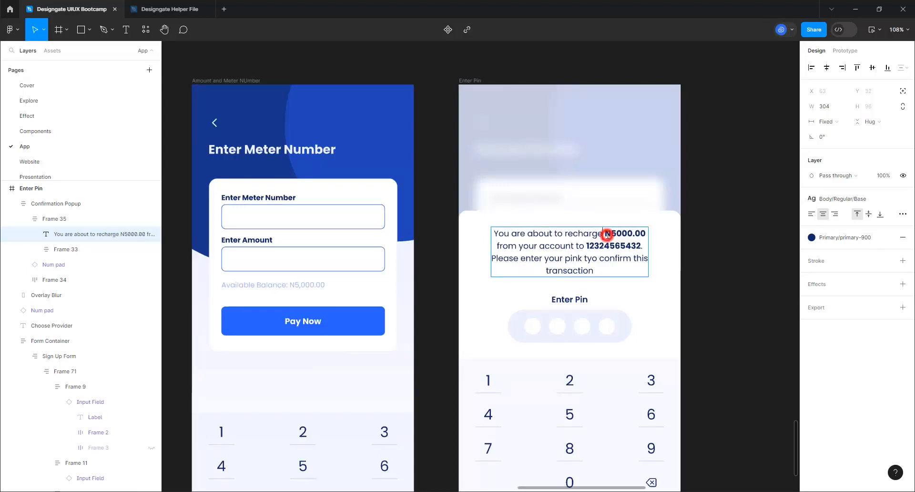
left_click(615, 235)
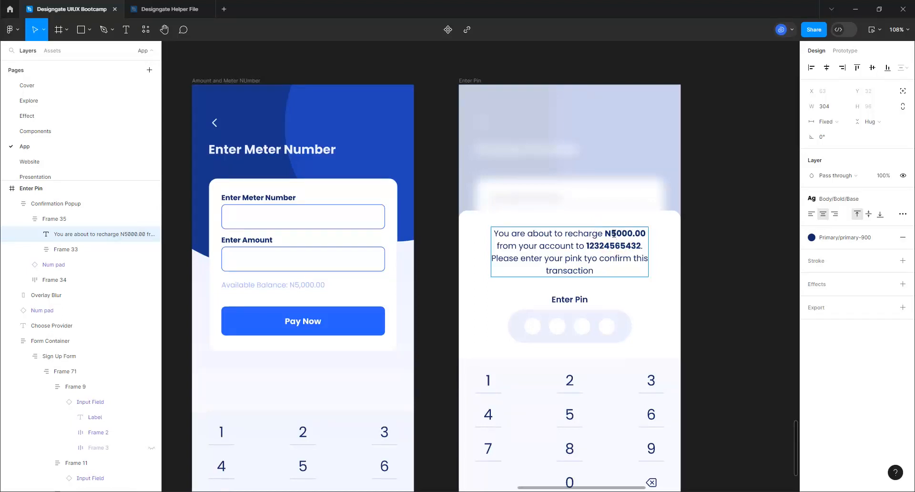
type("0000.00 from your account to")
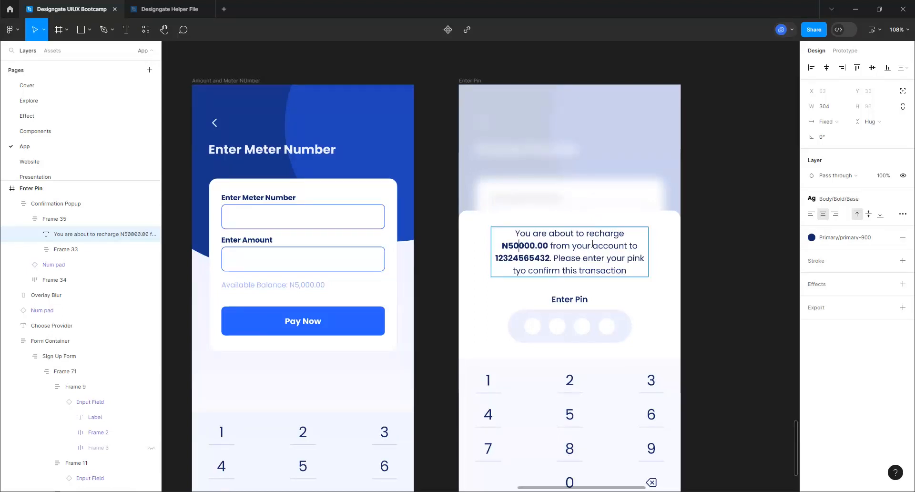
left_click(552, 243)
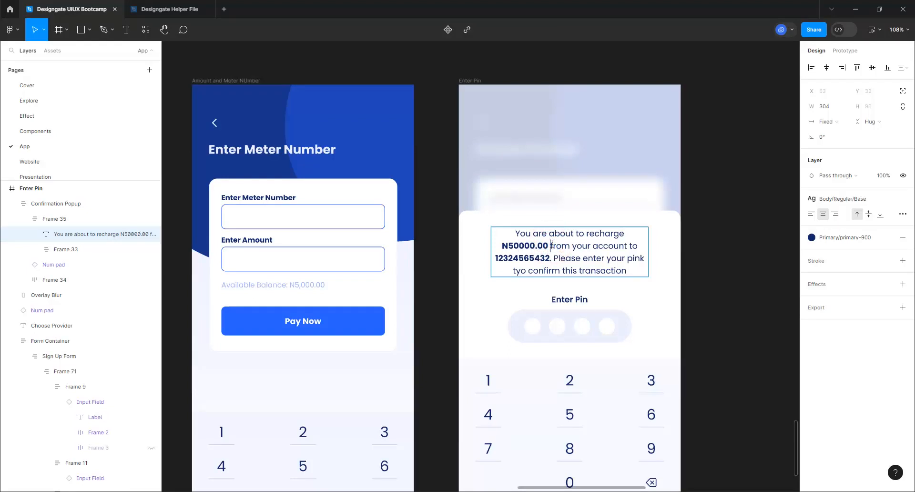
type("w")
type("orth ")
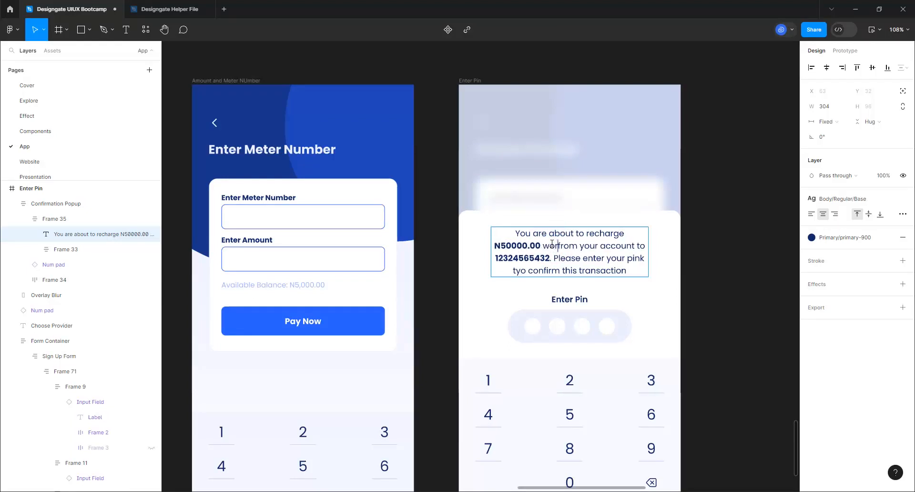
type("of ")
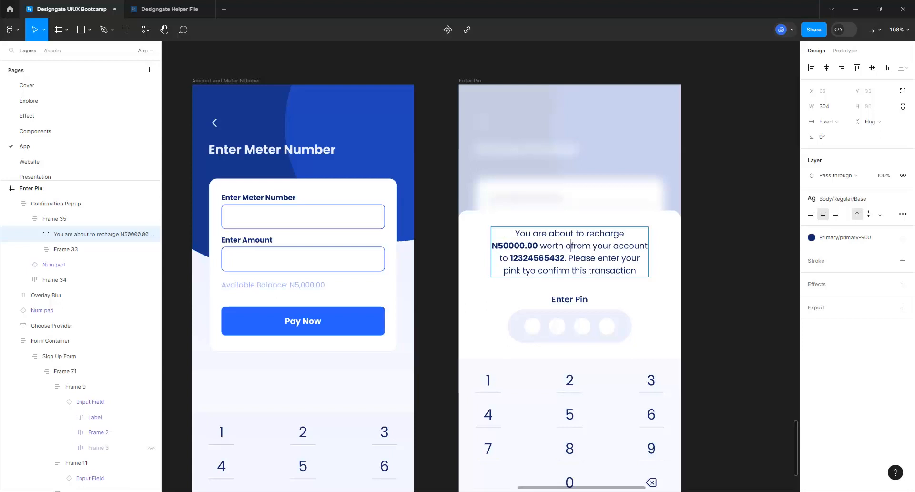
type("power ")
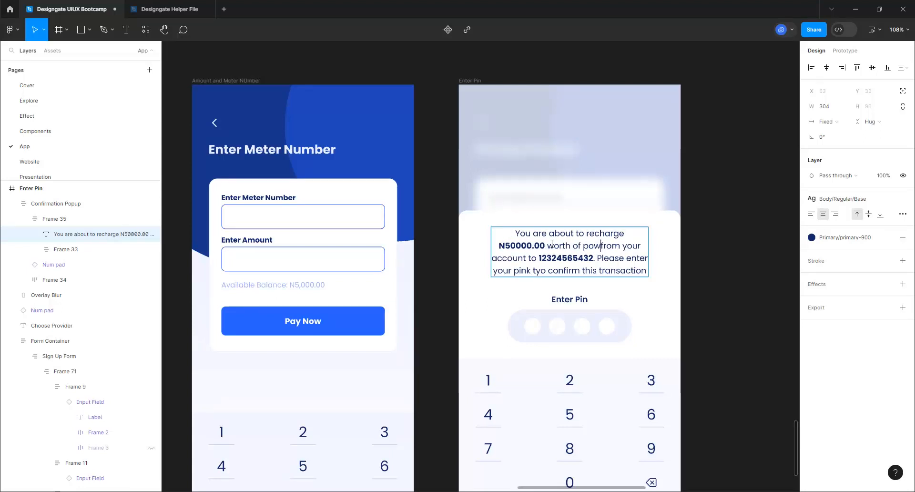
type("unit")
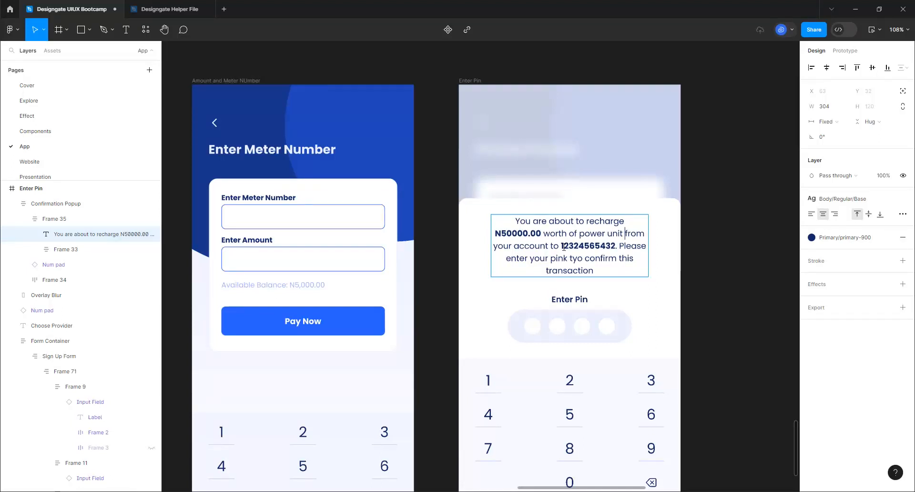
Replace the account number in the message with a meter number
left_click_drag(563, 247, 608, 248)
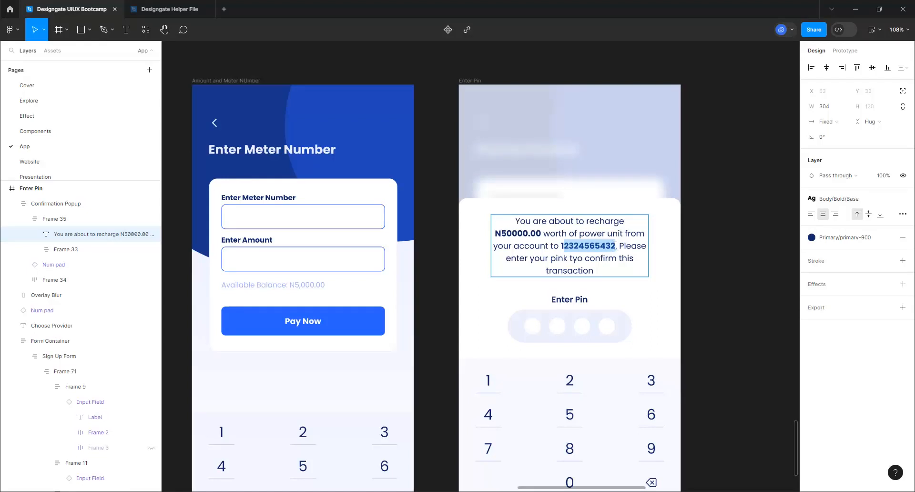
left_click(564, 244)
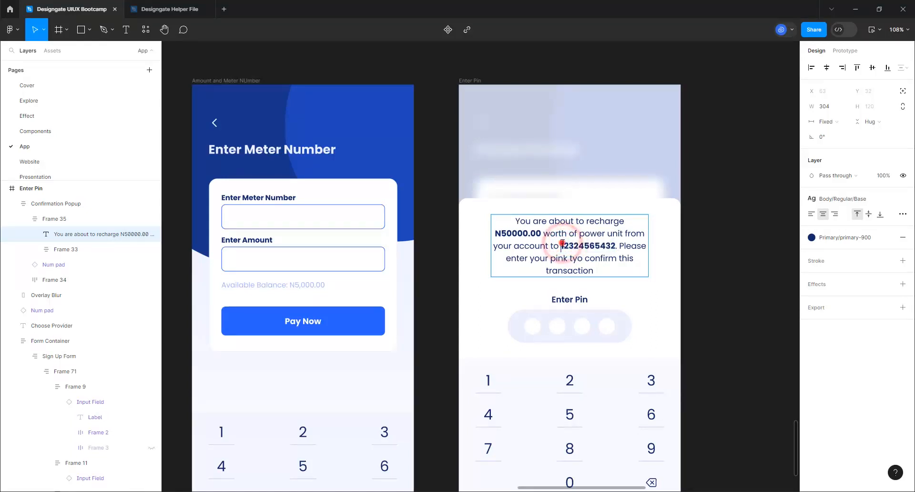
double_click(602, 244)
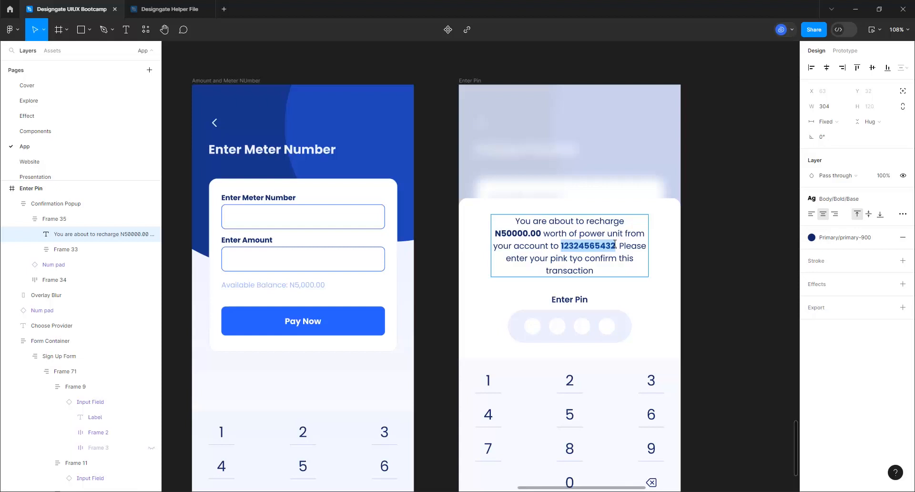
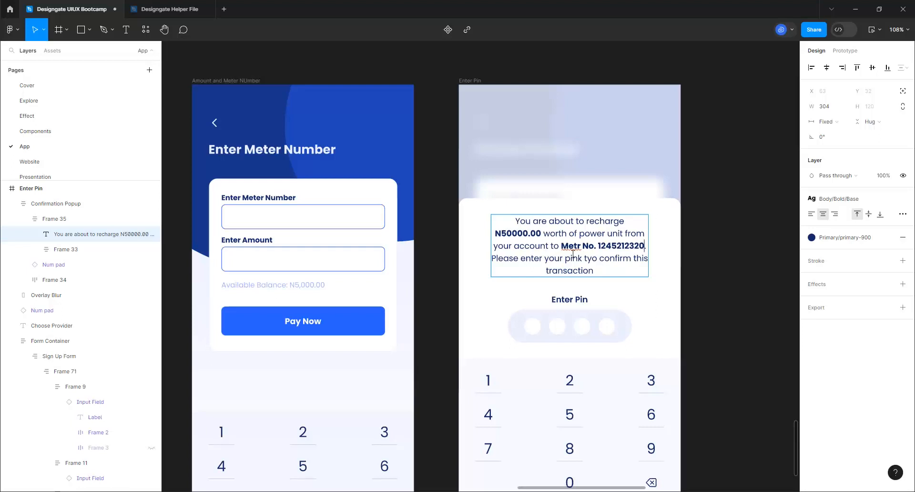
left_click(578, 245)
type("e")
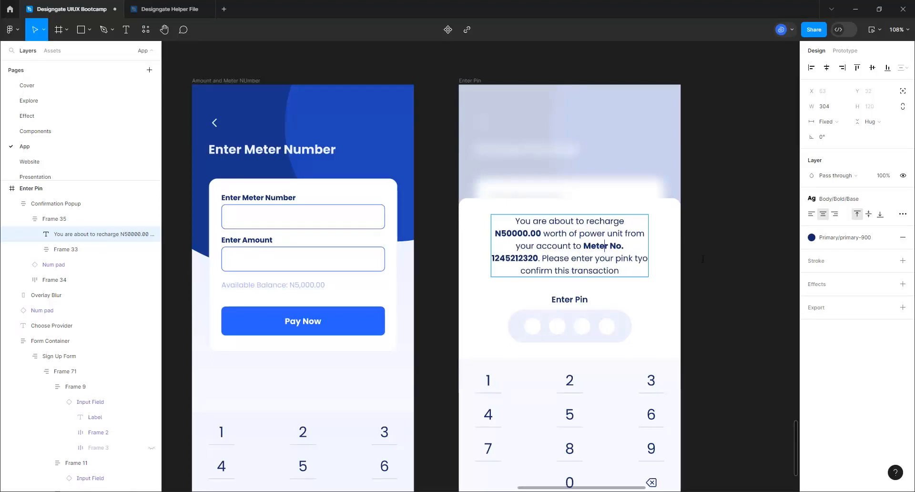
key("Escape")
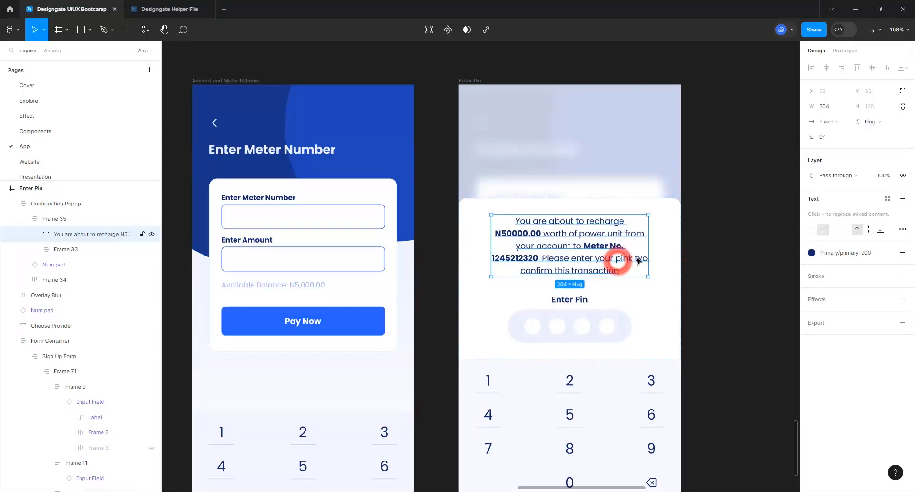
Fix the 'pink tyo' typo so the message reads 'pin to'
double_click(620, 261)
left_click(635, 259)
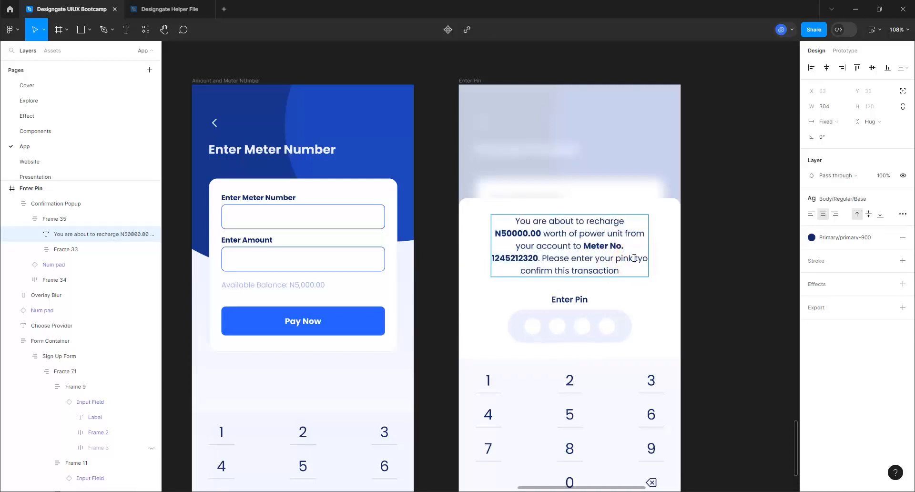
key("BackSpace")
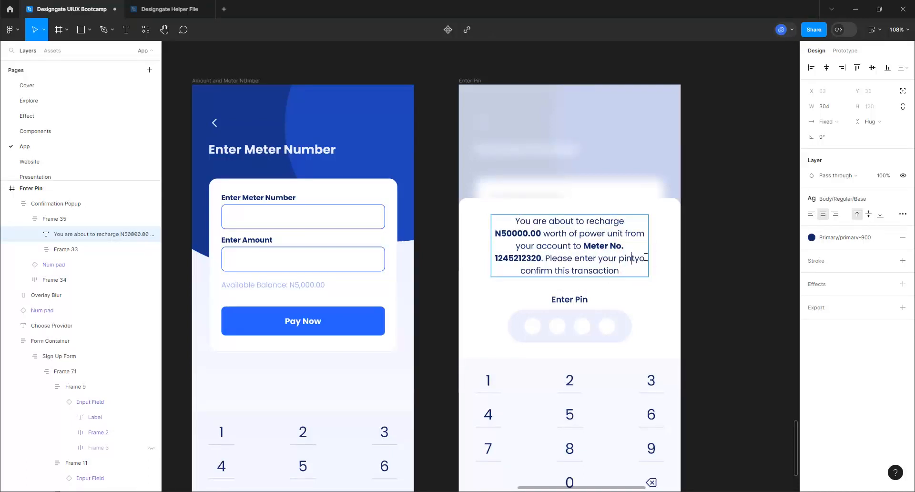
left_click(640, 255)
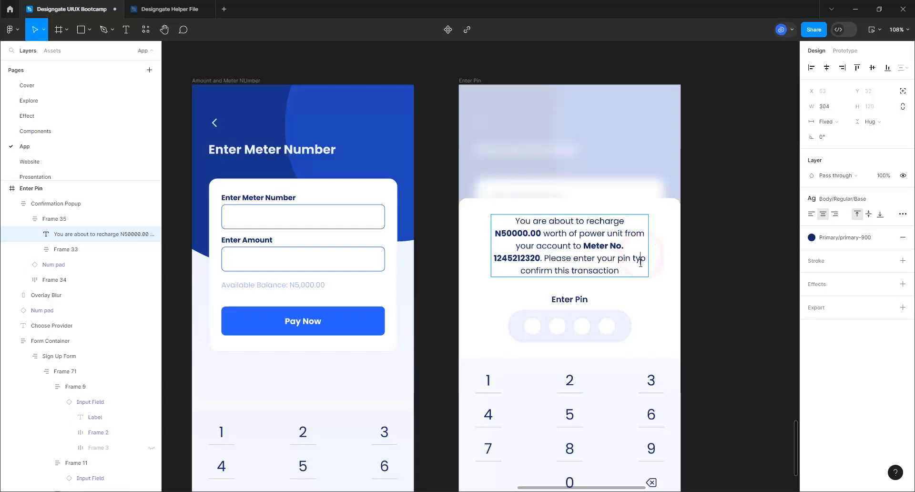
key("BackSpace")
left_click(704, 266)
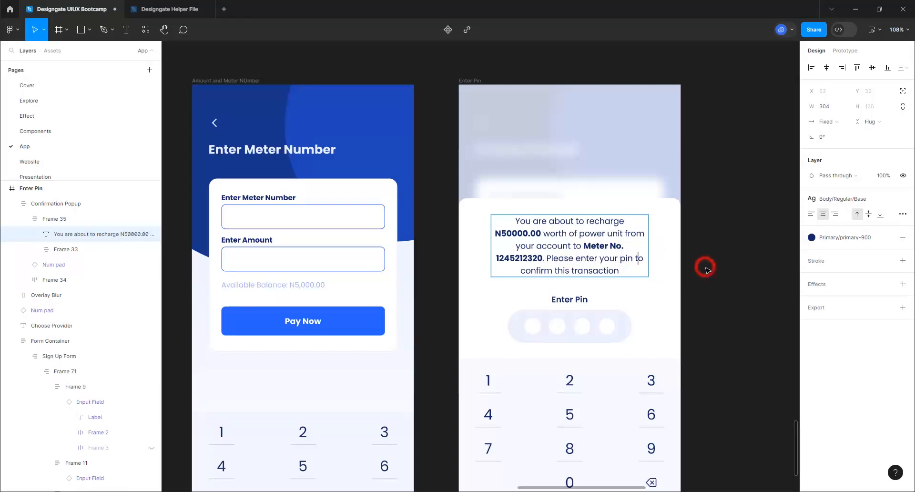
Select the Confirmation Popup and Overlay Blur layers together in Enter Pin
scroll(474, 178, "down", 5)
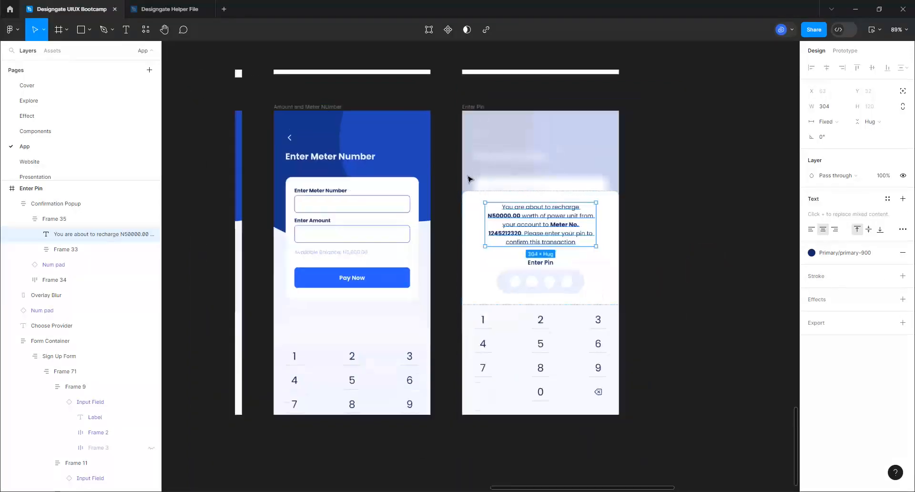
left_click(586, 266)
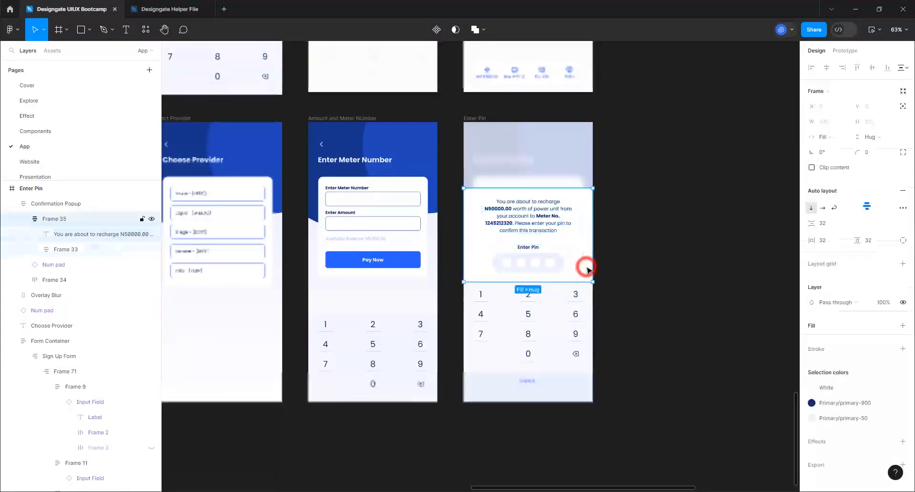
left_click(658, 271)
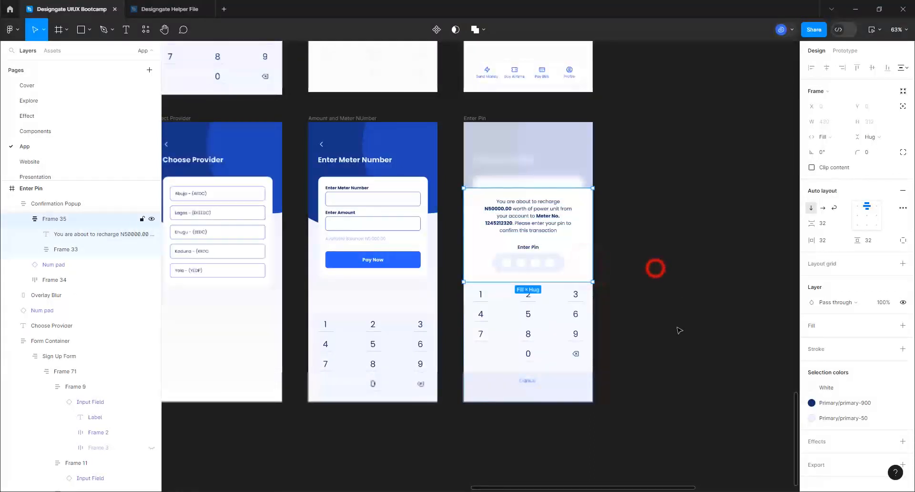
left_click(572, 334)
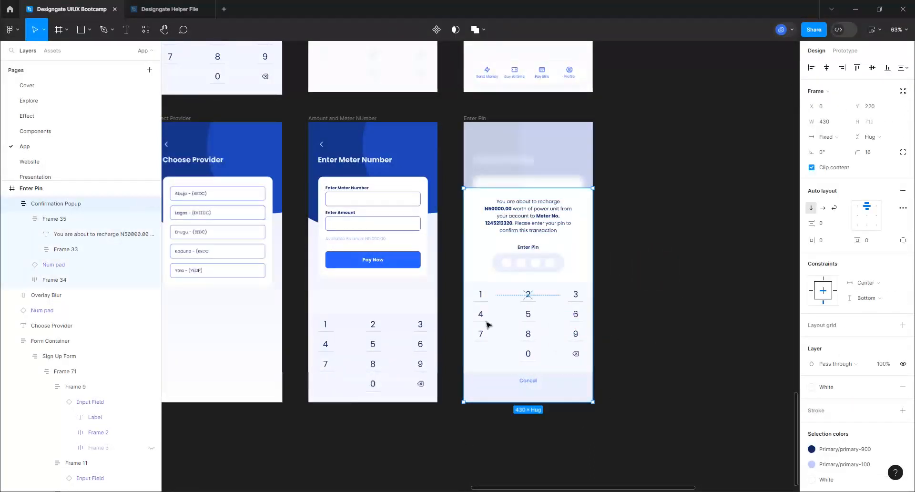
left_click(552, 149)
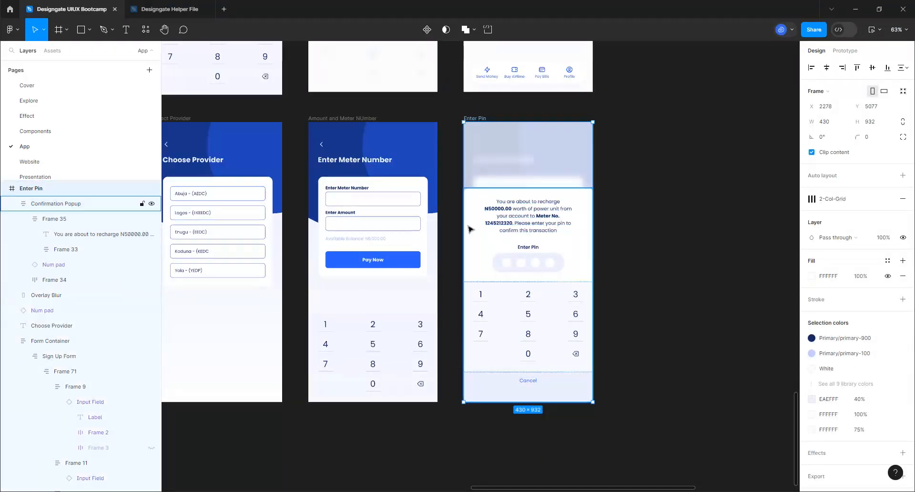
left_click(492, 225)
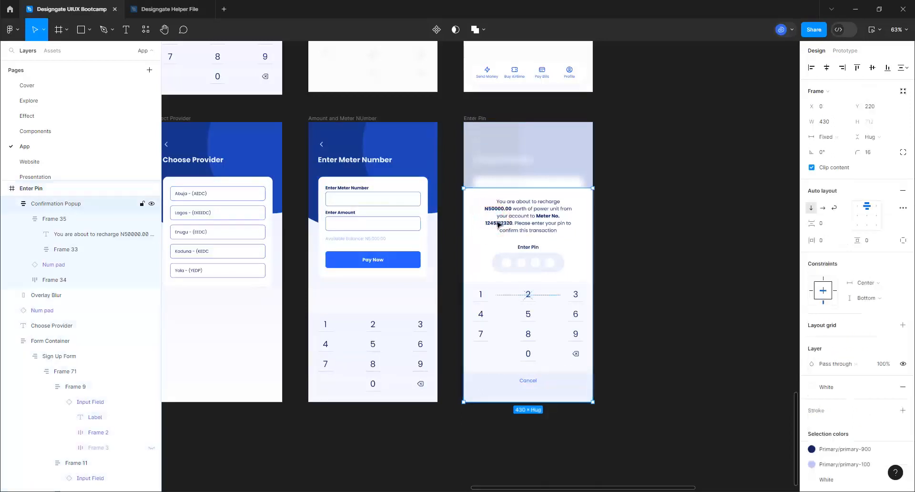
left_click(12, 205)
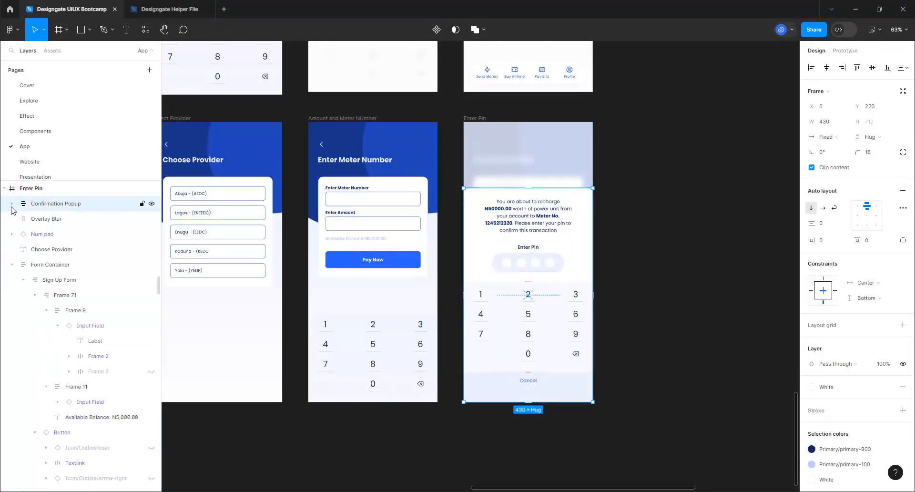
left_click(36, 220)
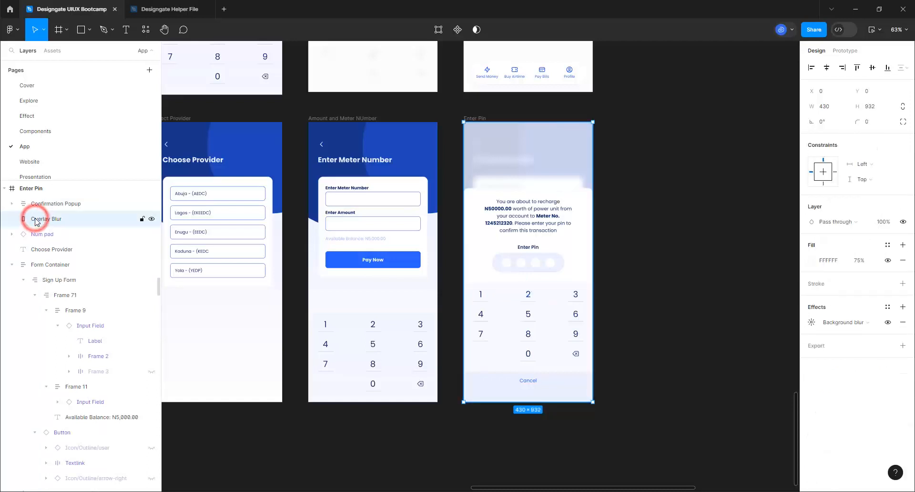
left_click(58, 200, "shift")
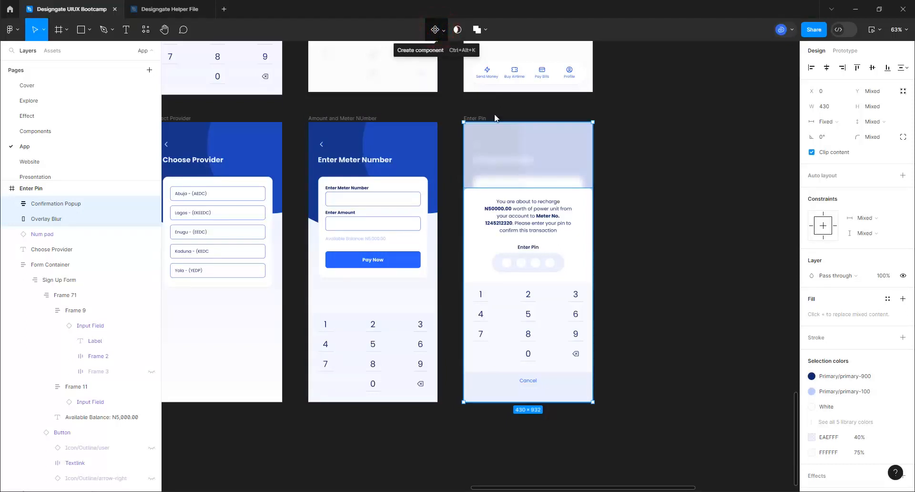
Turn the selection into a component named 'OTP Screen'
left_click(436, 30)
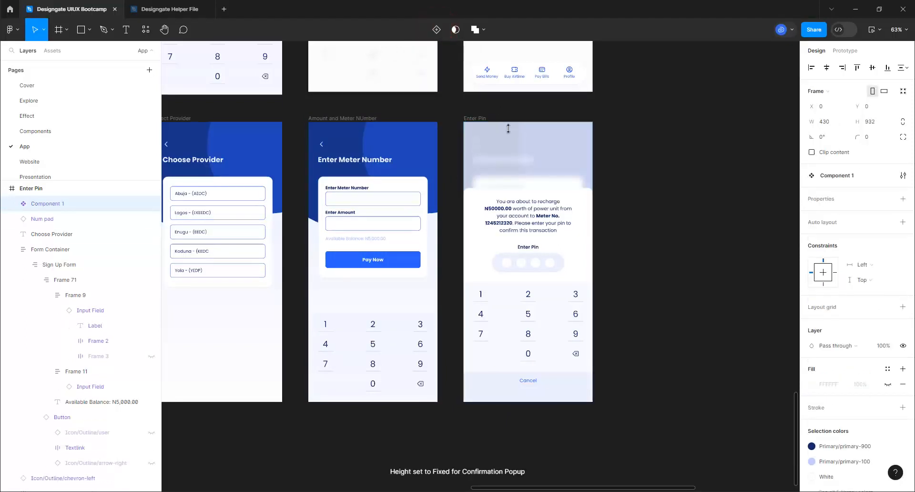
double_click(48, 203)
type("C")
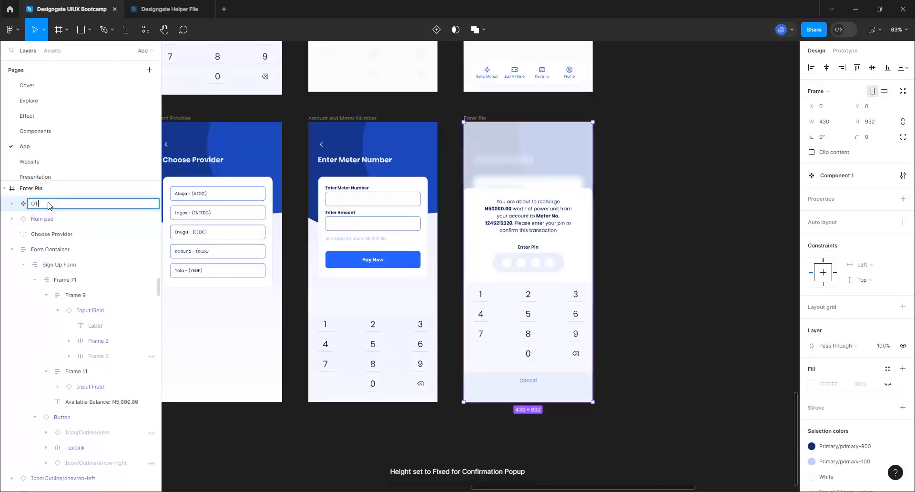
type("TP Screen")
key("Return")
scroll(410, 191, "down", 2)
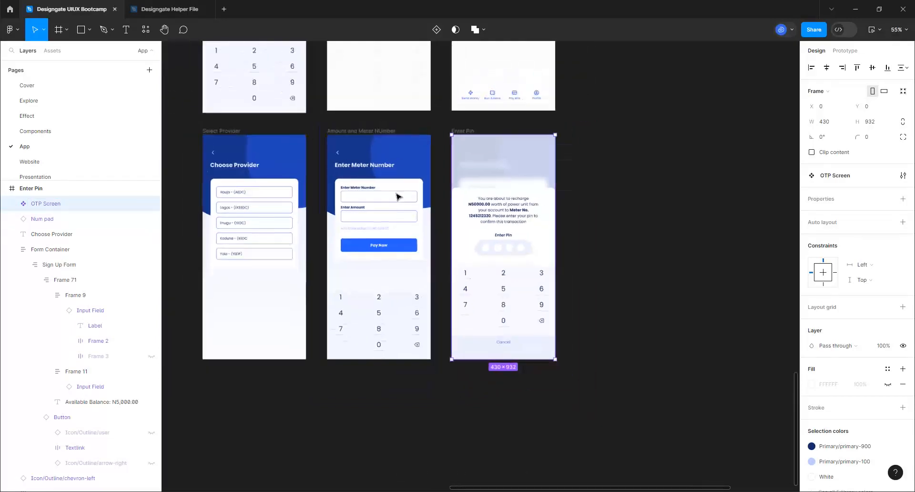
scroll(398, 196, "down", 3)
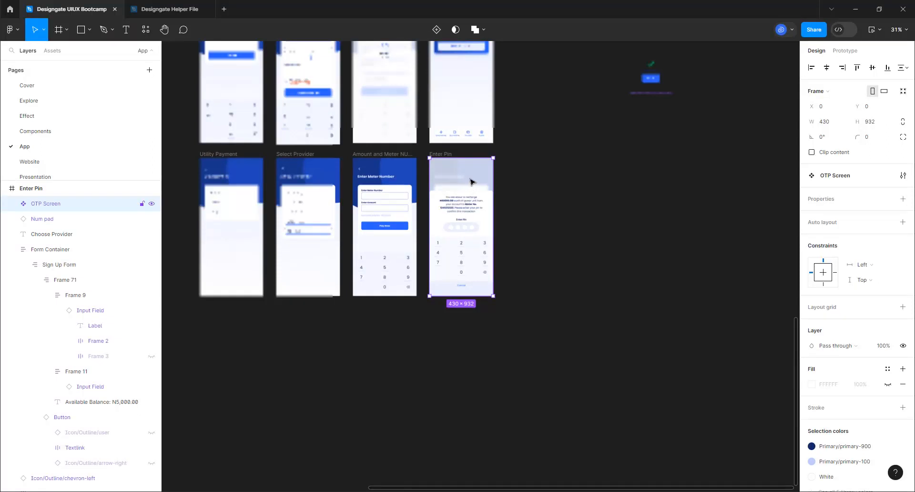
Move the OTP Screen component out onto the canvas and duplicate it
left_click(456, 200)
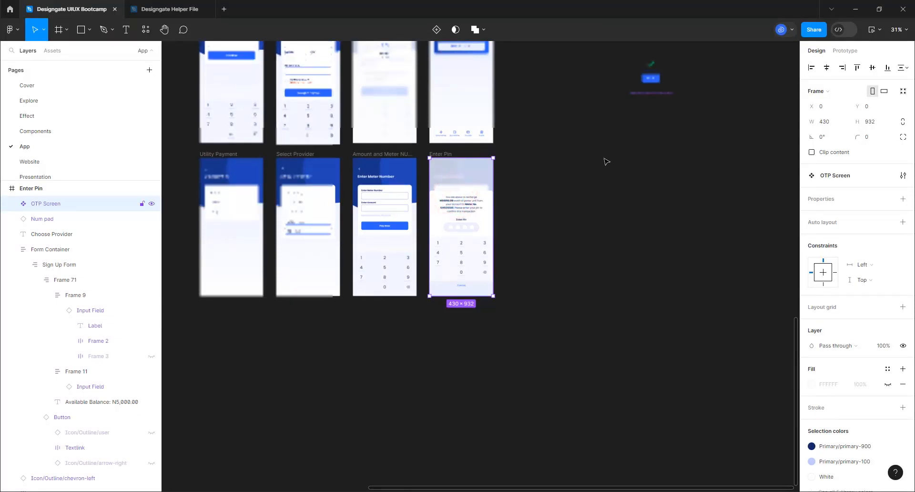
left_click_drag(607, 161, 625, 171)
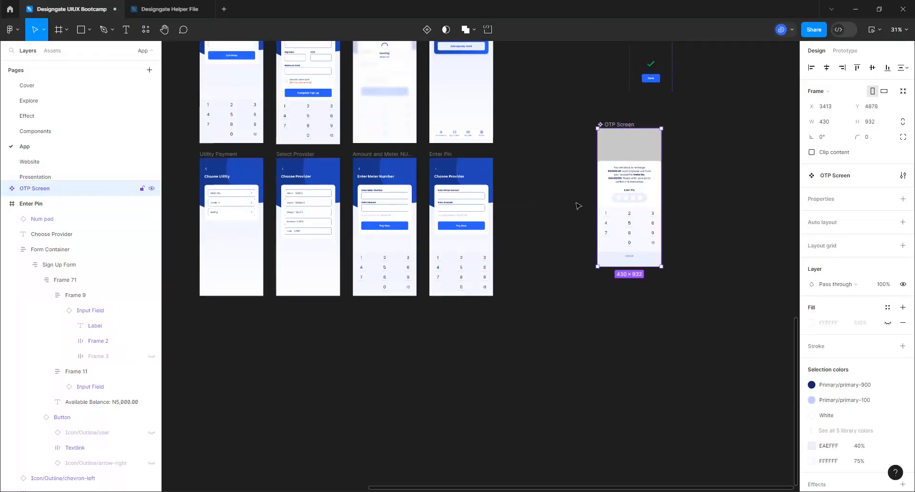
key("ctrl+d")
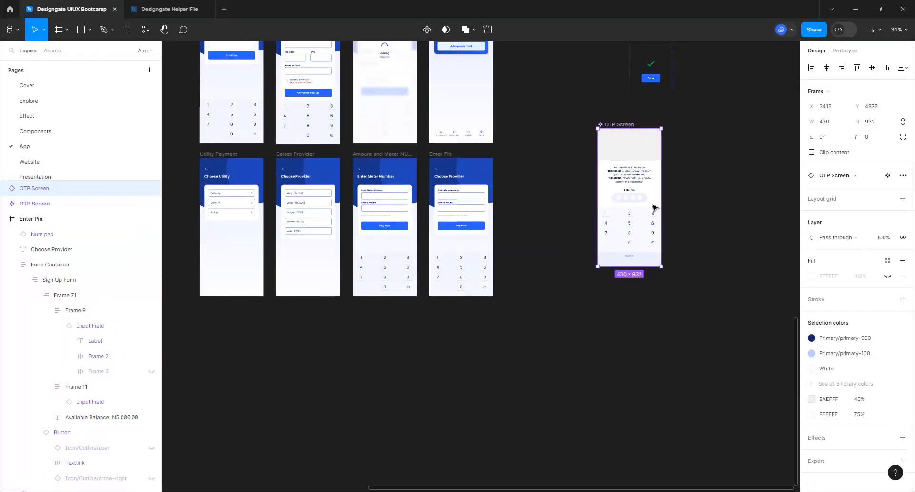
left_click(634, 181)
left_click_drag(569, 259, 565, 255)
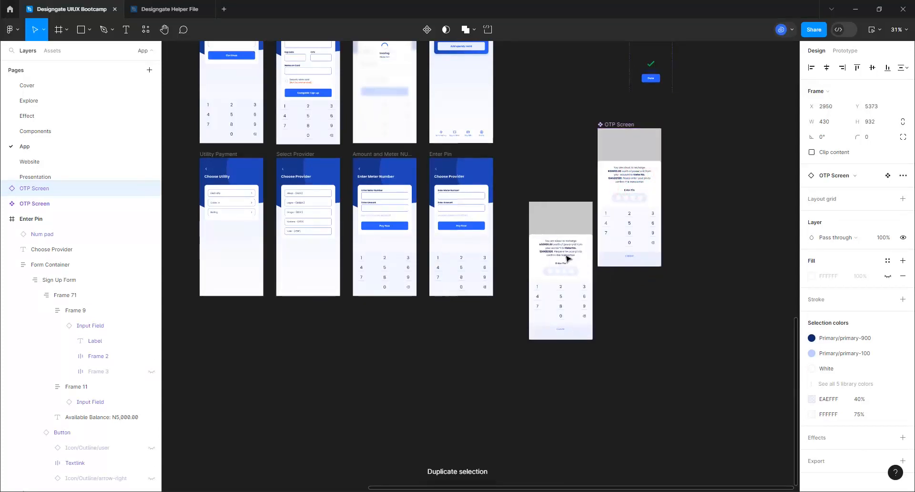
Put the OTP Screen copy into Enter Pin, centred horizontally and aligned to the top
left_click(435, 154)
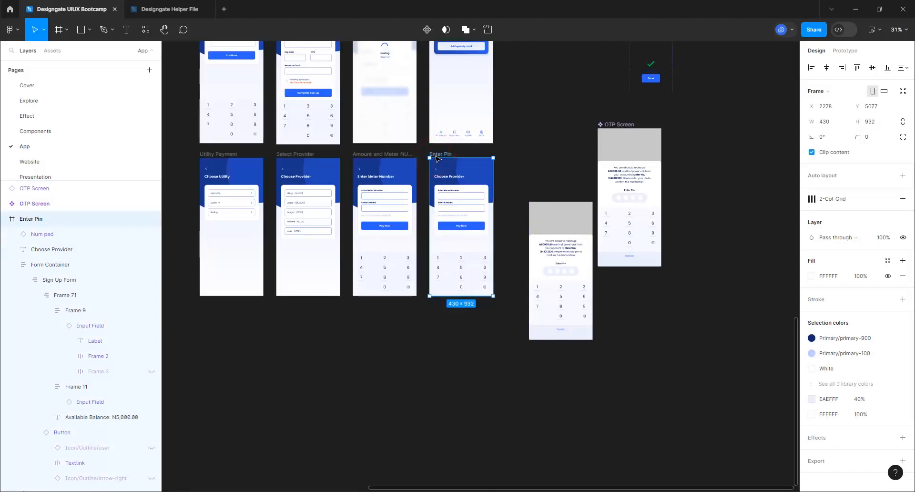
left_click(538, 235)
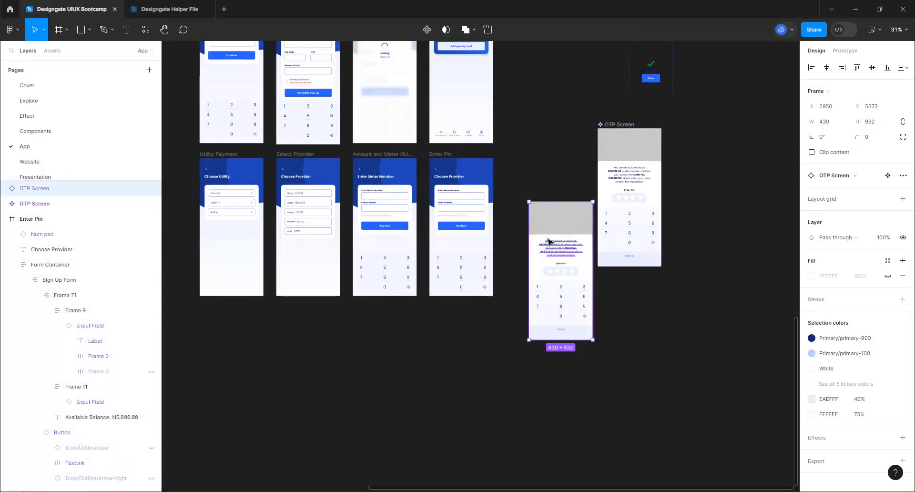
key("Delete")
left_click(439, 155)
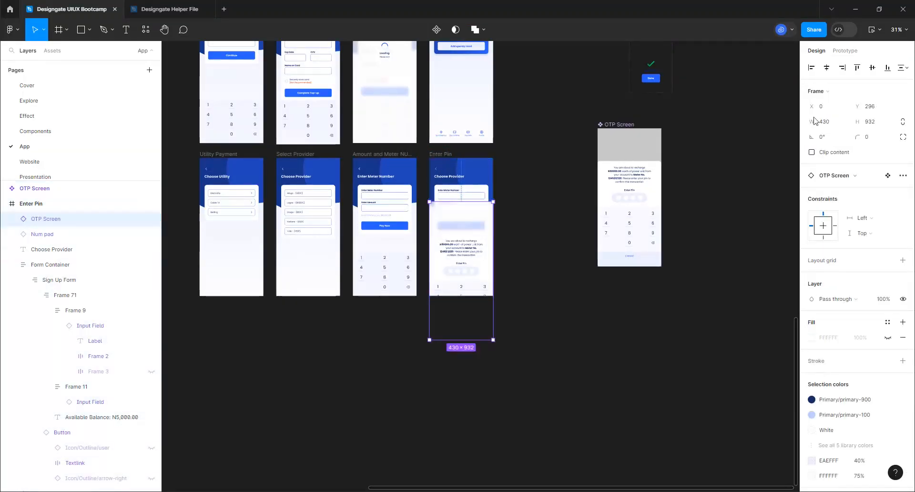
left_click(827, 68)
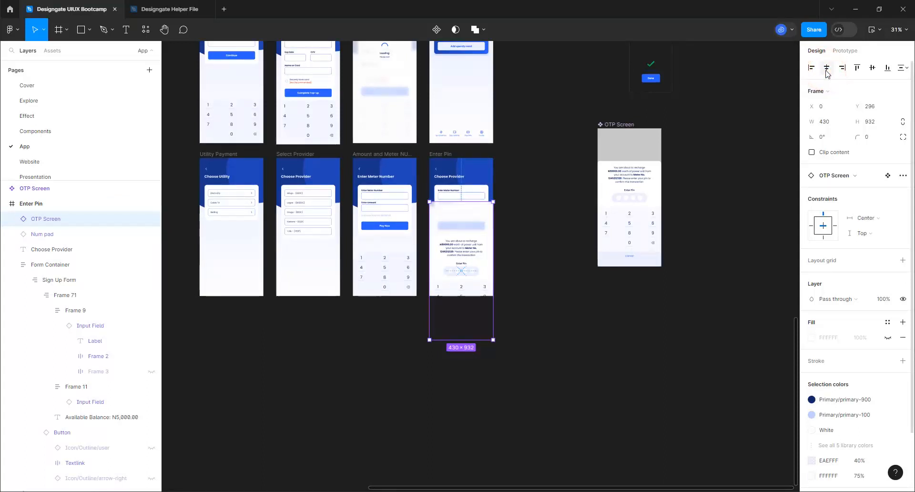
left_click(858, 68)
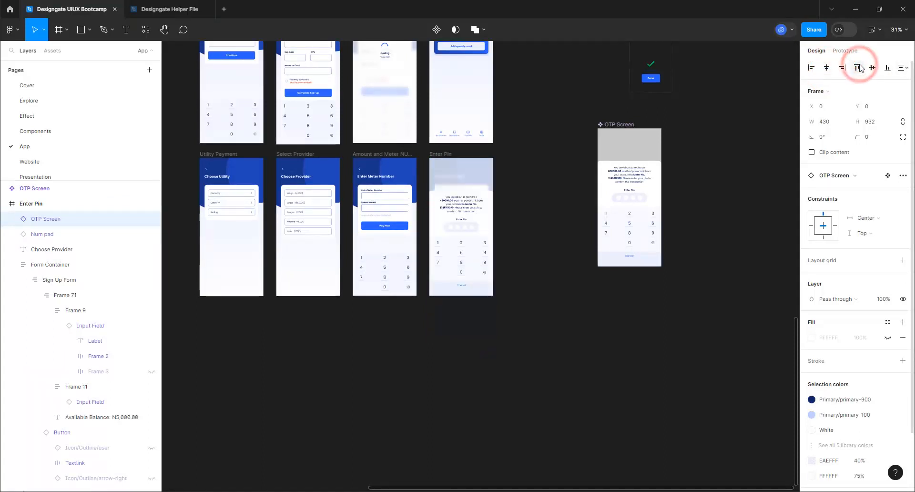
Reposition the main OTP Screen component further up and right on the canvas
left_click(542, 203)
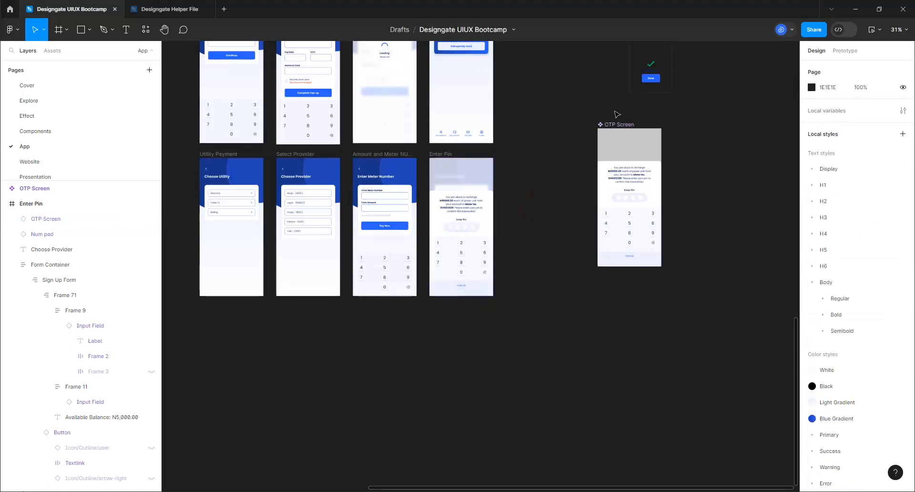
left_click(620, 125)
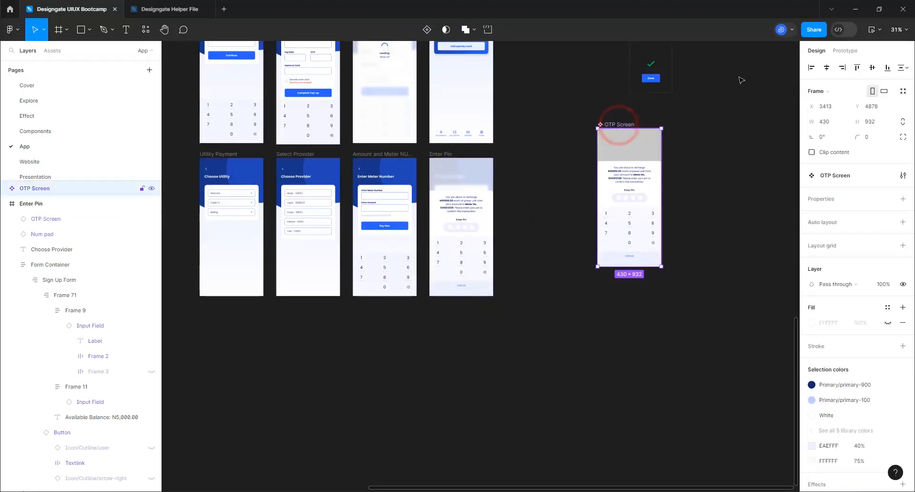
left_click_drag(746, 77, 743, 72)
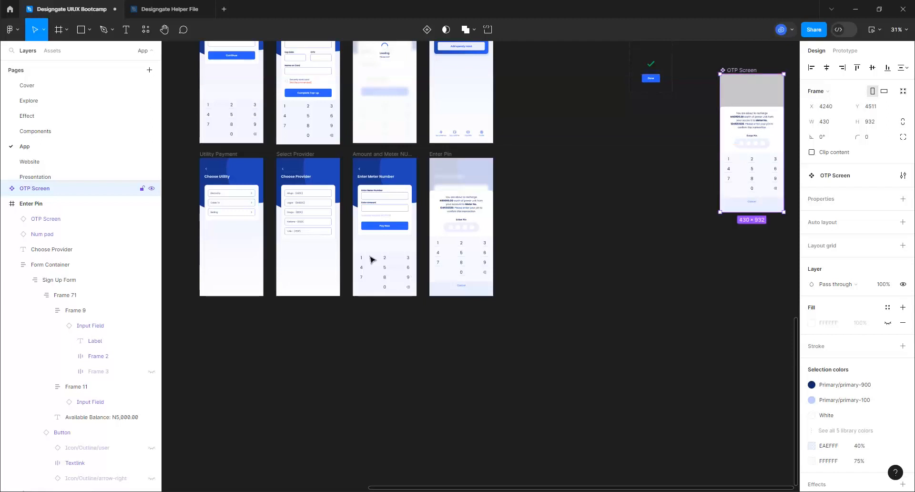
scroll(396, 270, "down", 2)
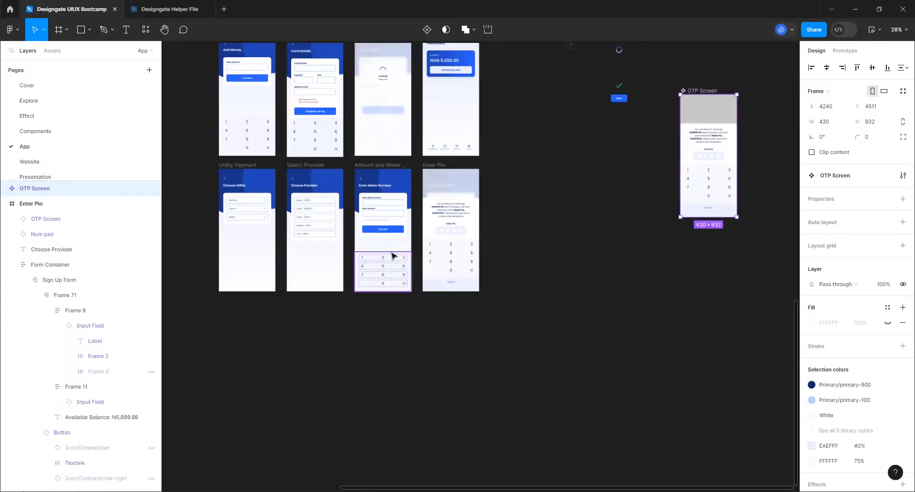
scroll(389, 243, "down", 2)
scroll(374, 86, "down", 2)
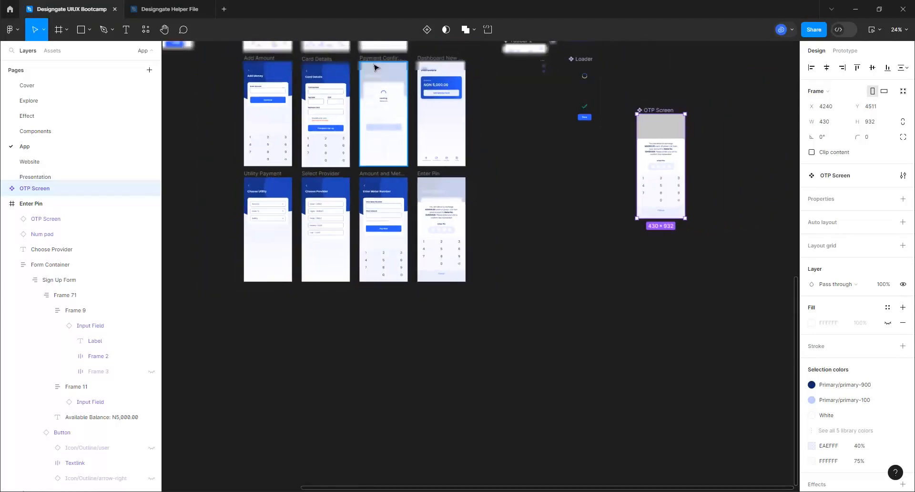
left_click(378, 69)
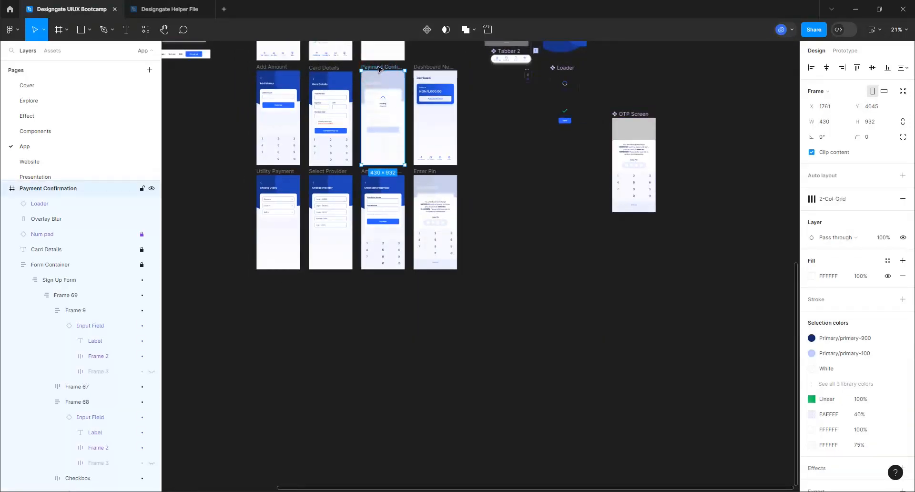
Duplicate the Payment Confirmation frame and place the copy in the second row after Enter Pin
key("ctrl+d")
left_click(482, 67)
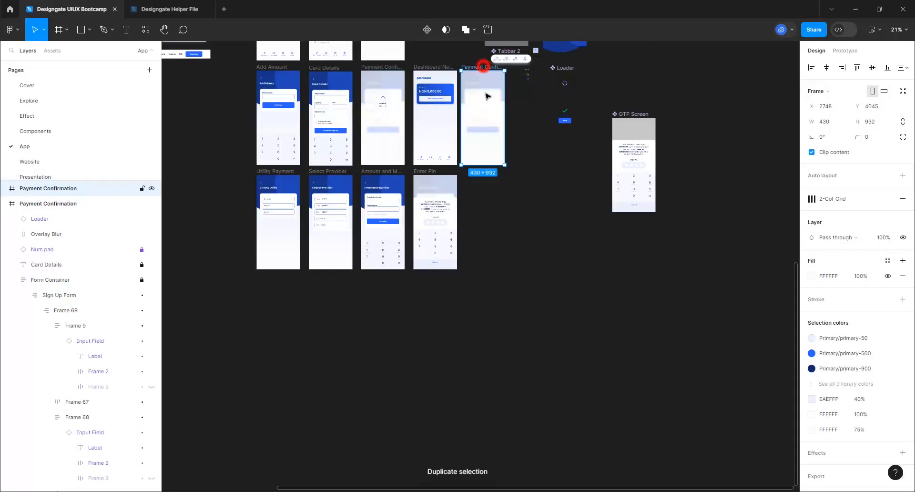
left_click_drag(487, 96, 493, 181)
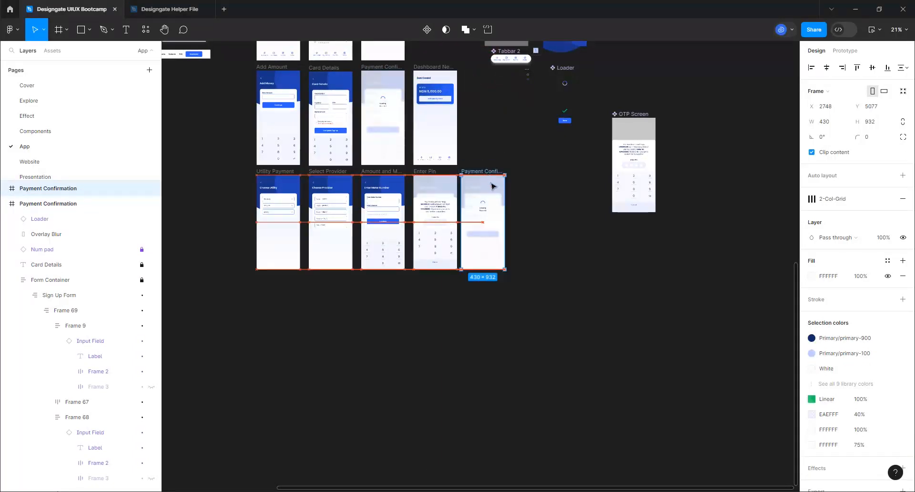
scroll(476, 198, "up", 3)
scroll(476, 198, "up", 5)
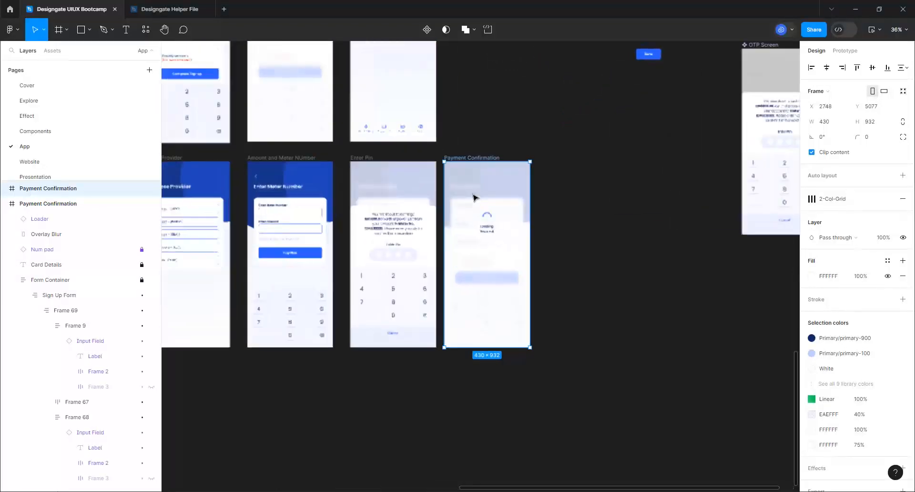
scroll(476, 198, "up", 1)
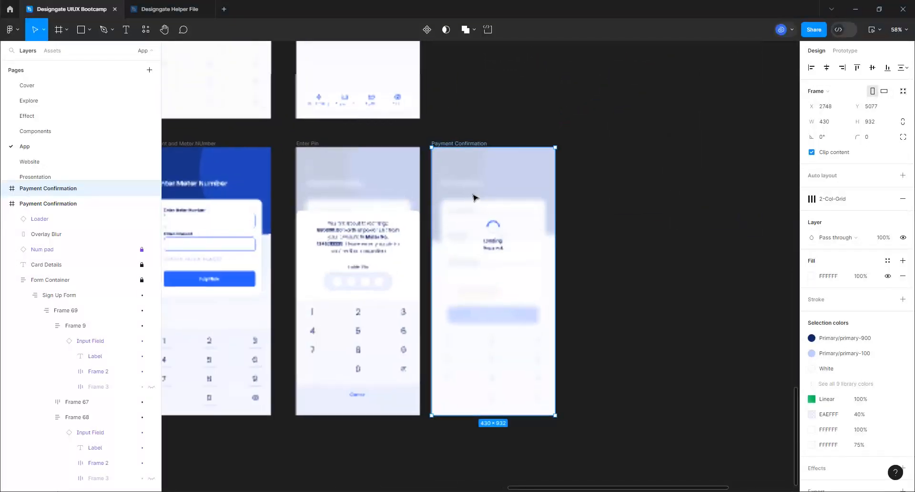
scroll(473, 196, "up", 1)
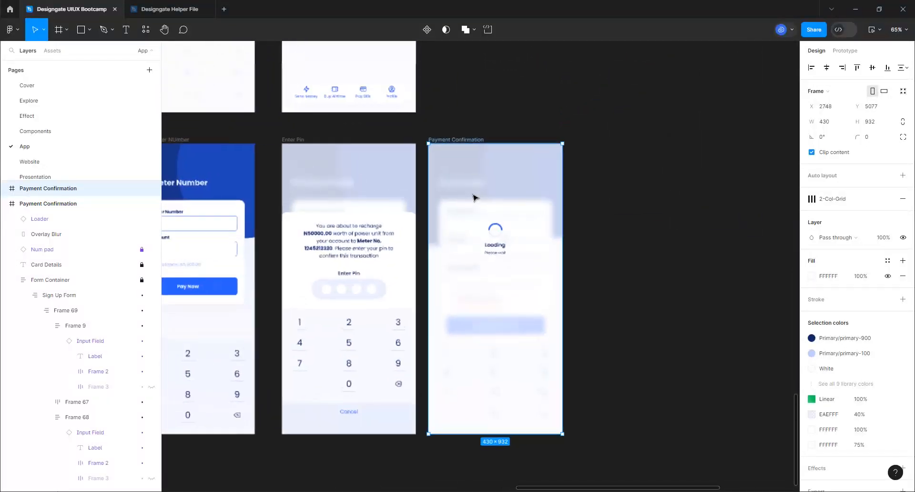
Nudge the Payment Confirmation screen slightly to the right
mouse_move(461, 138)
left_mouse_down()
mouse_move(482, 141)
mouse_move(473, 139)
left_mouse_up()
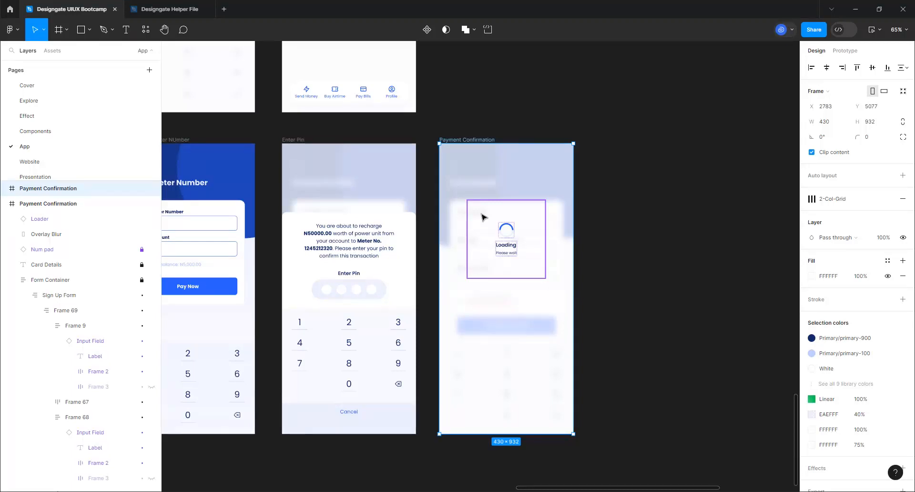
scroll(734, 273, "down", 5)
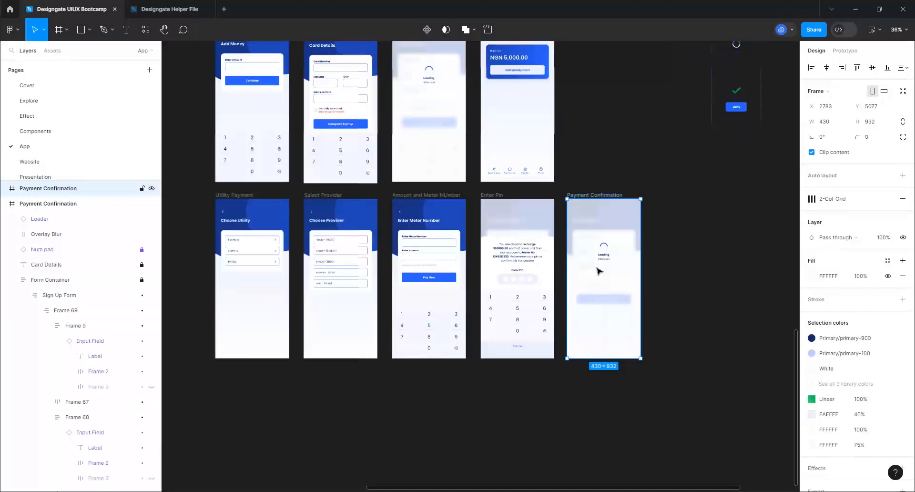
scroll(597, 271, "down", 5)
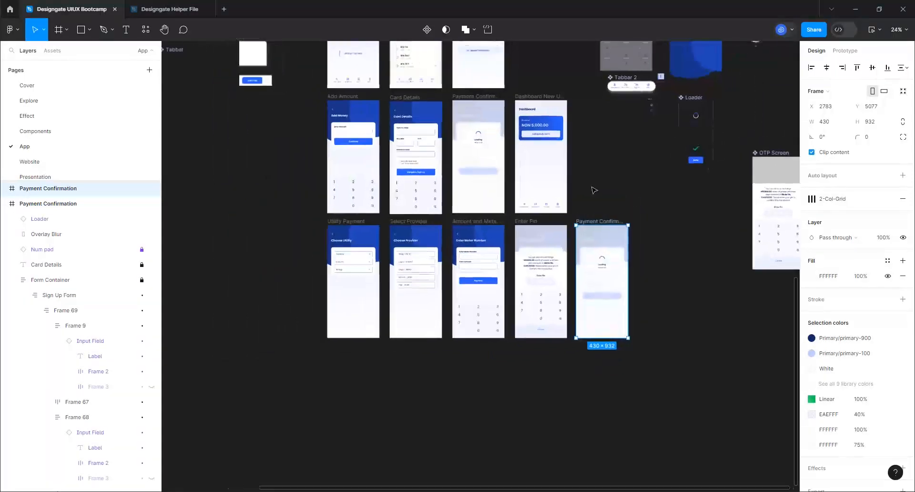
scroll(594, 190, "up", 4)
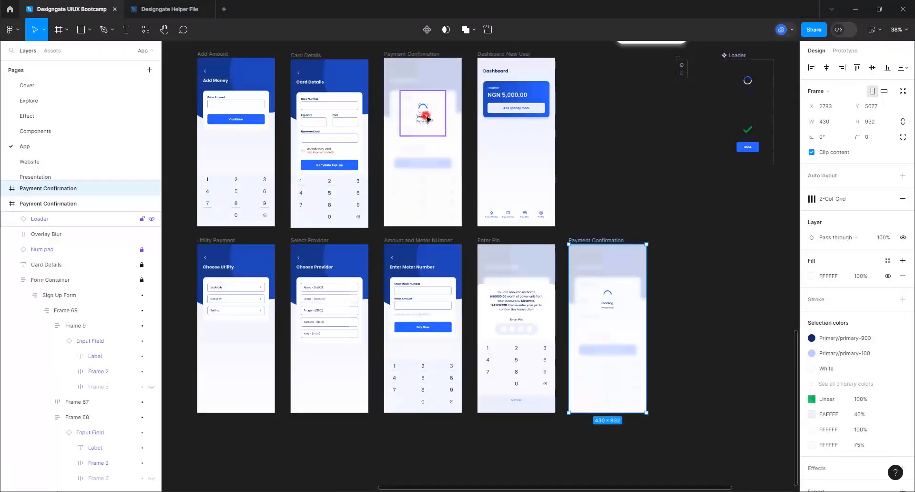
Combine the Loader and Overlay Blur layers of the top Payment Confirmation screen into one component
left_click(426, 117)
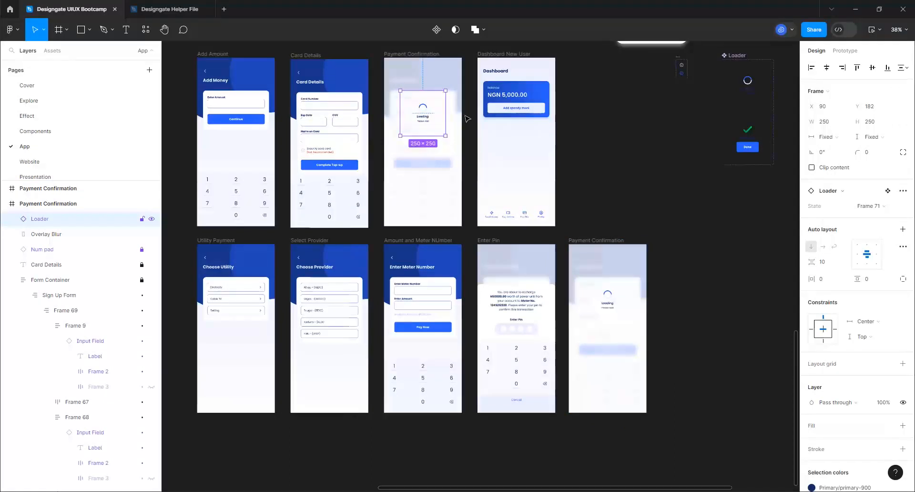
left_click(61, 235, "shift")
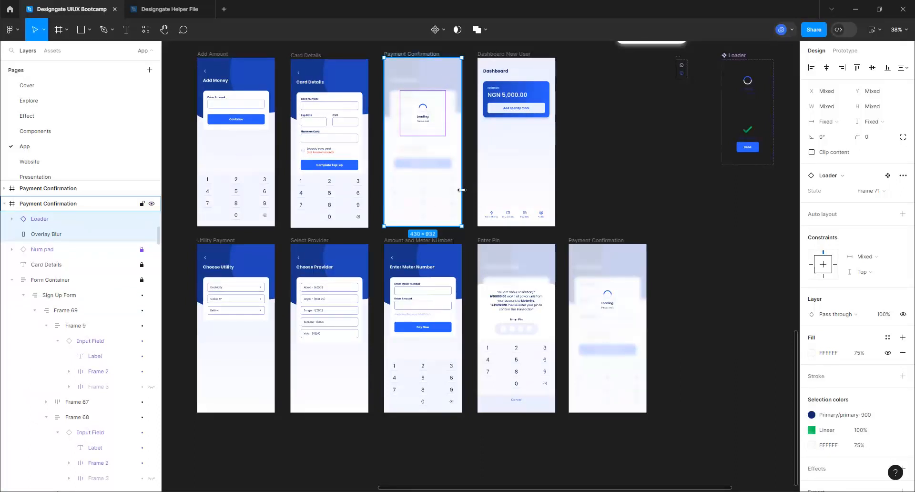
left_click(442, 30)
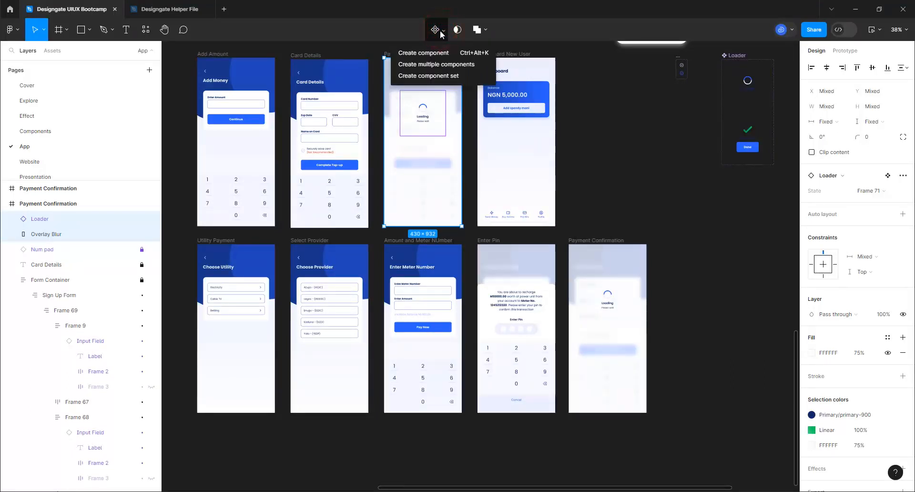
left_click(423, 55)
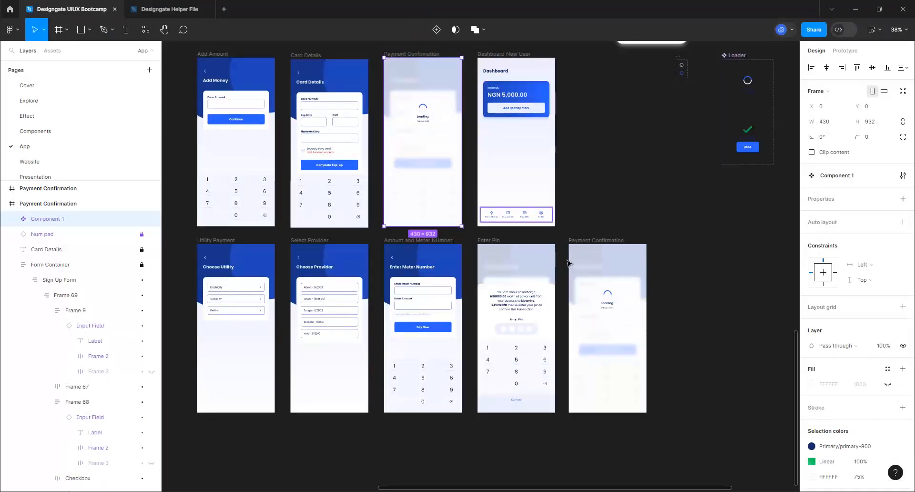
Rename Component 1 to 'Transaction Confirmation', then change it to 'Transaction Loading'
left_click(39, 220)
double_click(39, 219)
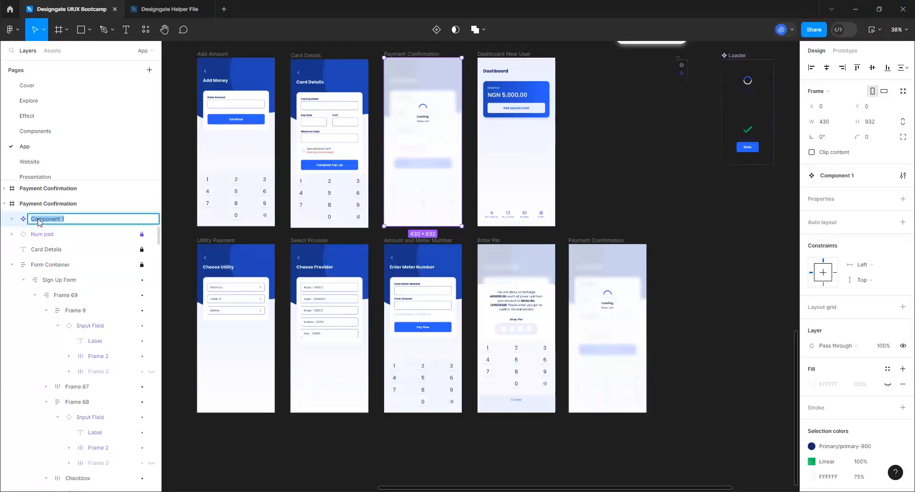
type("Sy")
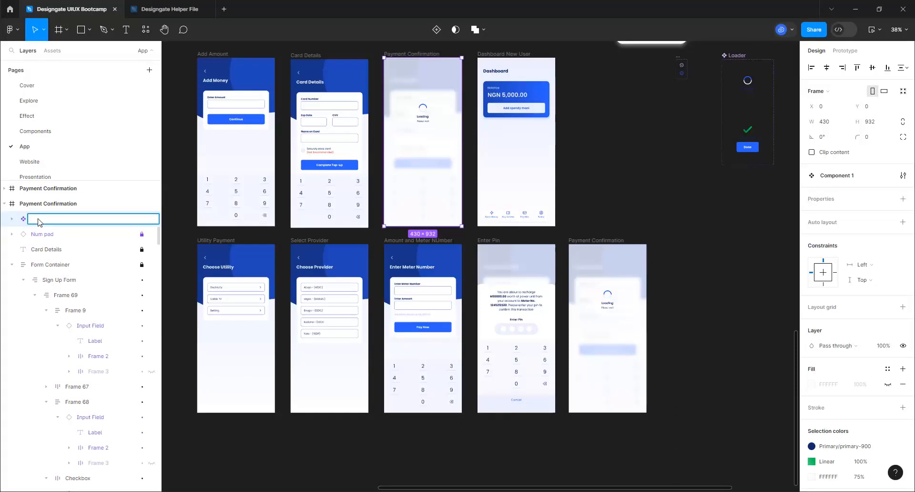
type("Transaction C")
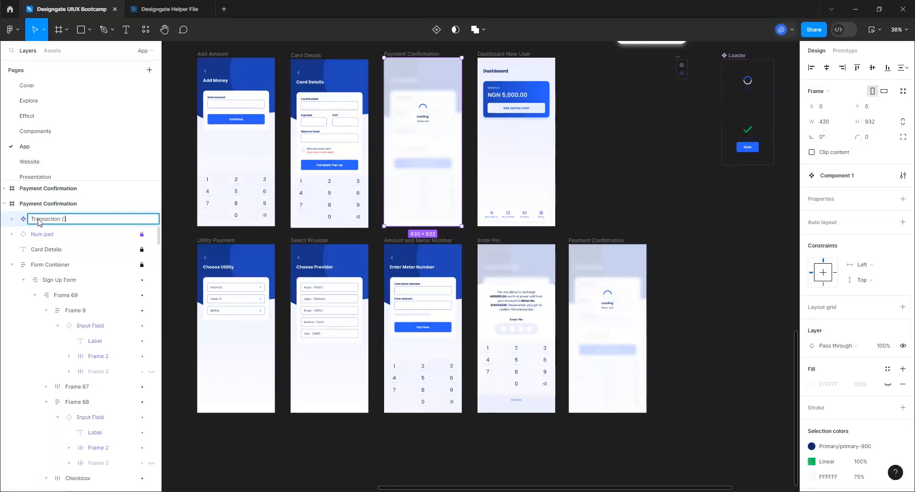
type("onfirmation")
key("Return")
double_click(78, 219)
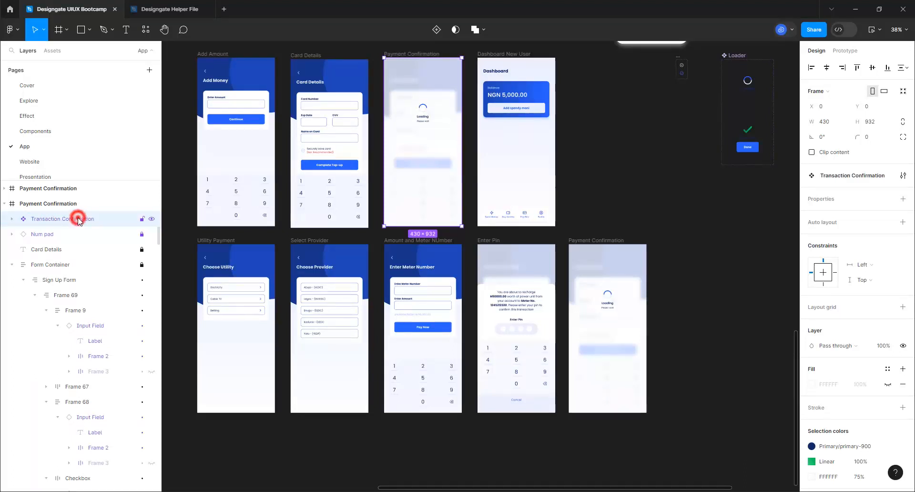
left_click(99, 220)
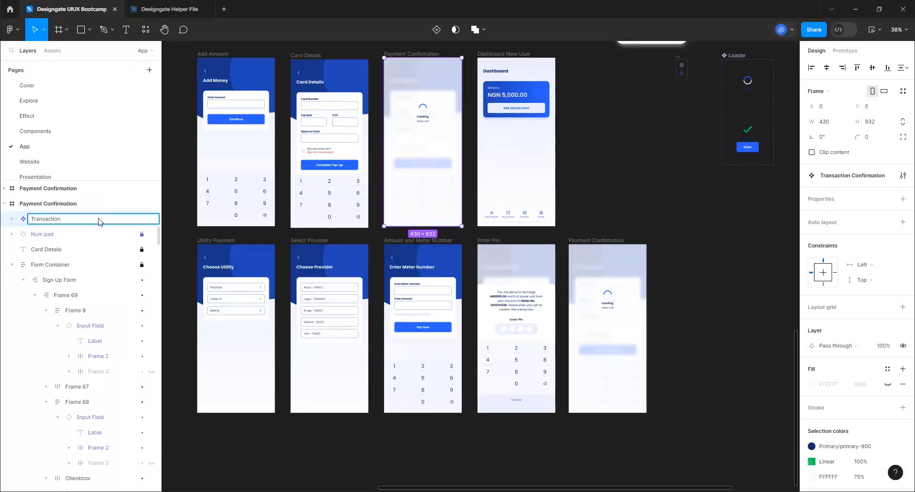
type("Loading")
key("Return")
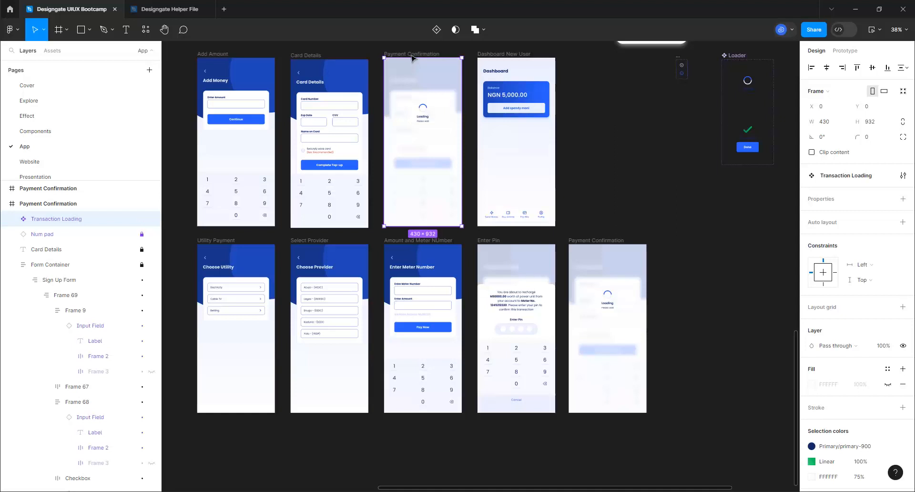
Move Transaction Loading beside the screens and paste an instance, top-aligned, into the top Payment Confirmation screen
left_click(409, 75)
left_click_drag(676, 217, 728, 212)
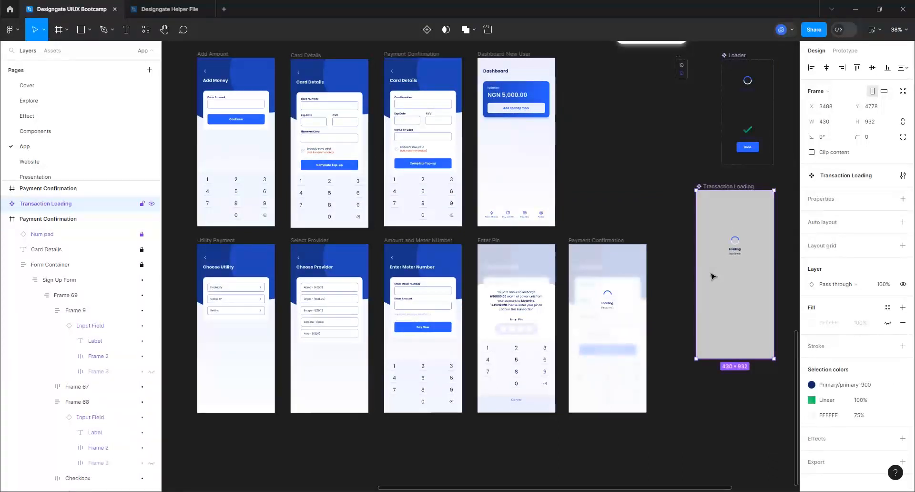
key("ctrl+d")
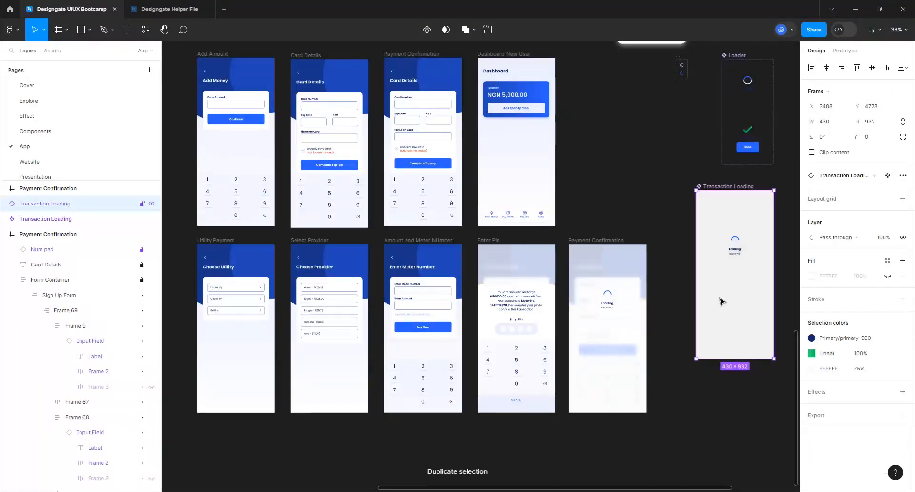
left_click(419, 57)
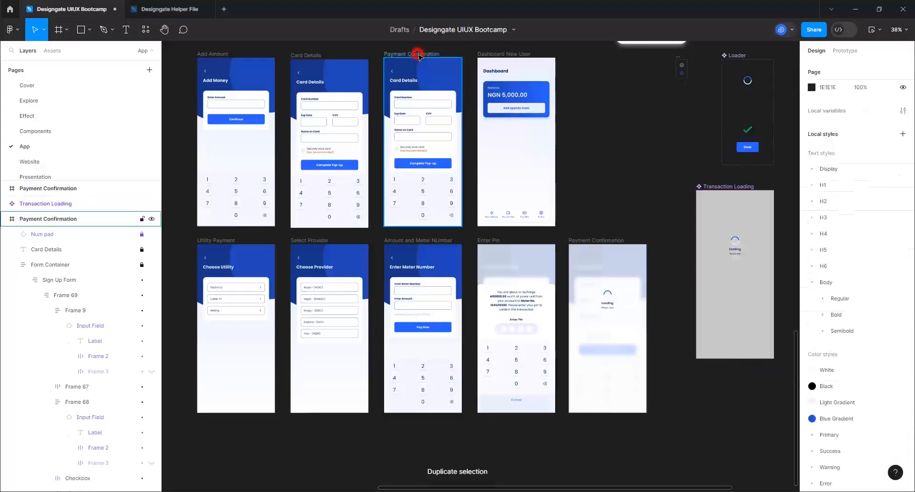
key("ctrl+v")
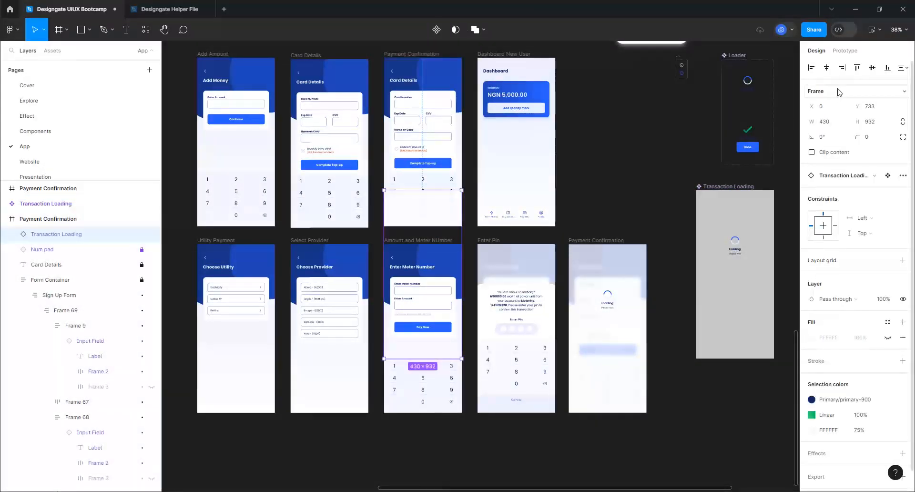
left_click(857, 67)
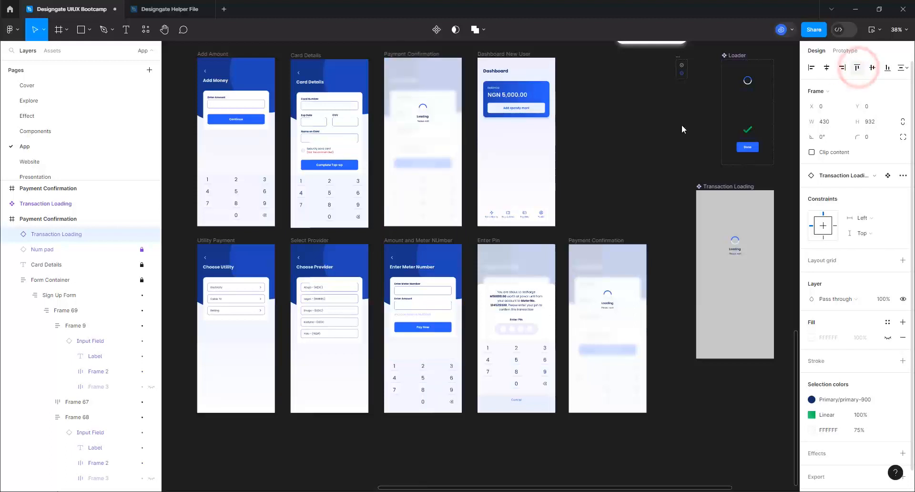
Delete the lower Payment Confirmation duplicate screen
left_click(584, 239)
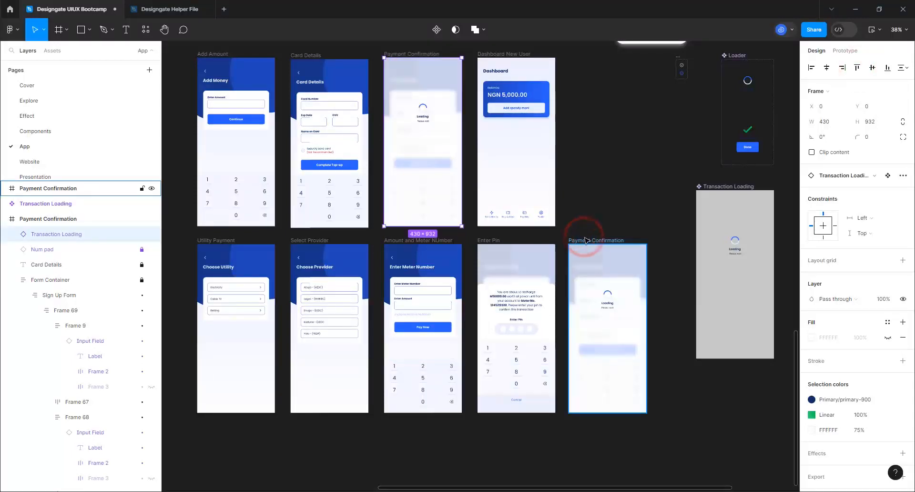
key("Delete")
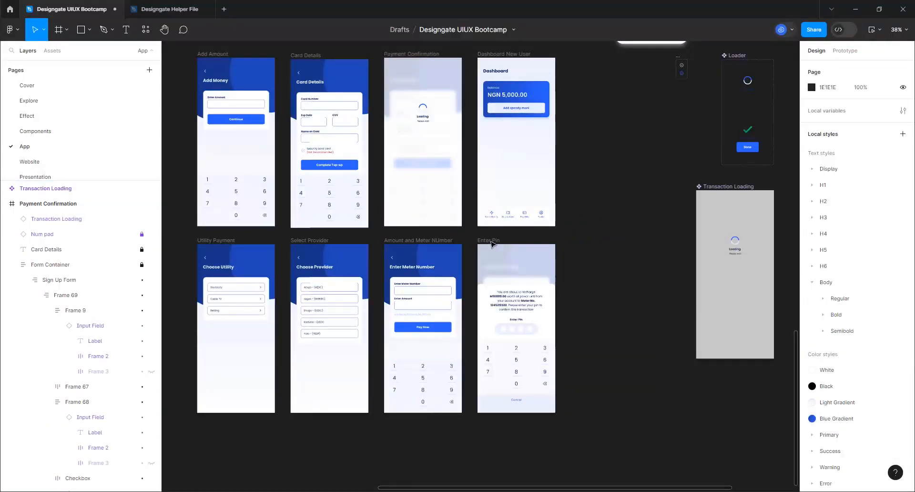
left_click(488, 240)
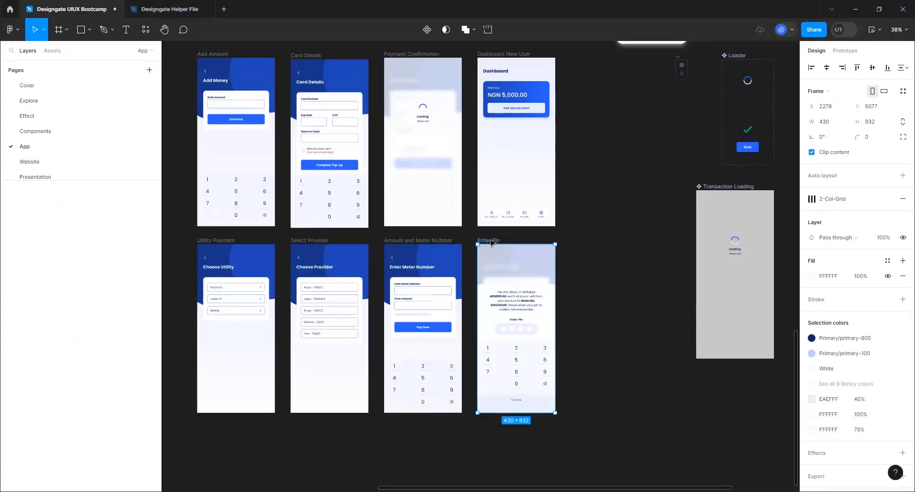
Duplicate the Enter Pin screen and rename the copy 'Loading'
key("ctrl+d")
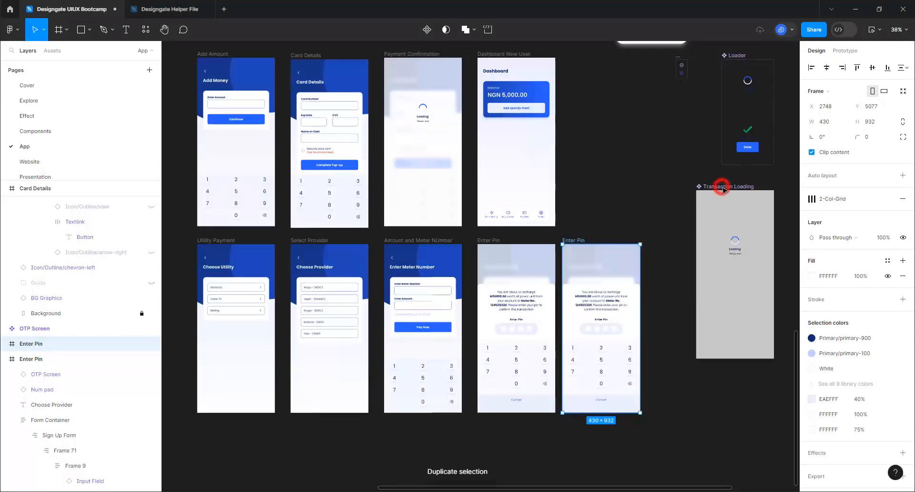
left_click(613, 309)
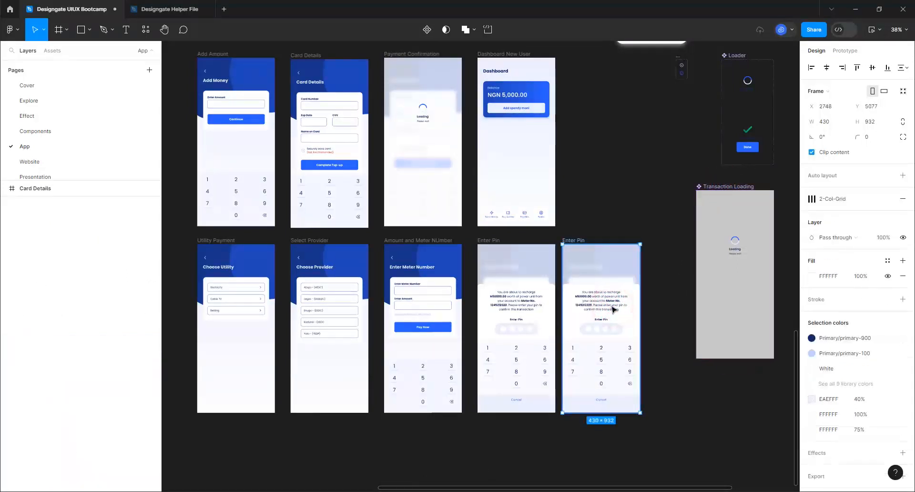
key("Delete")
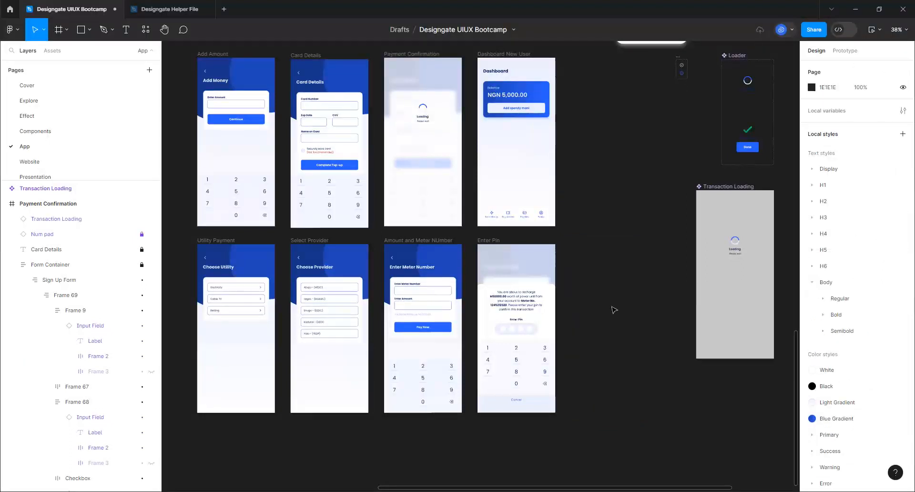
key("ctrl+z")
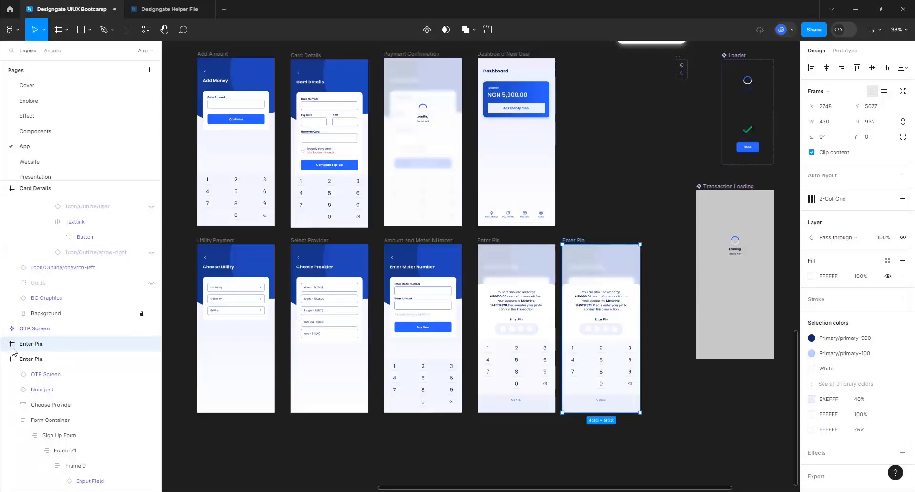
double_click(571, 242)
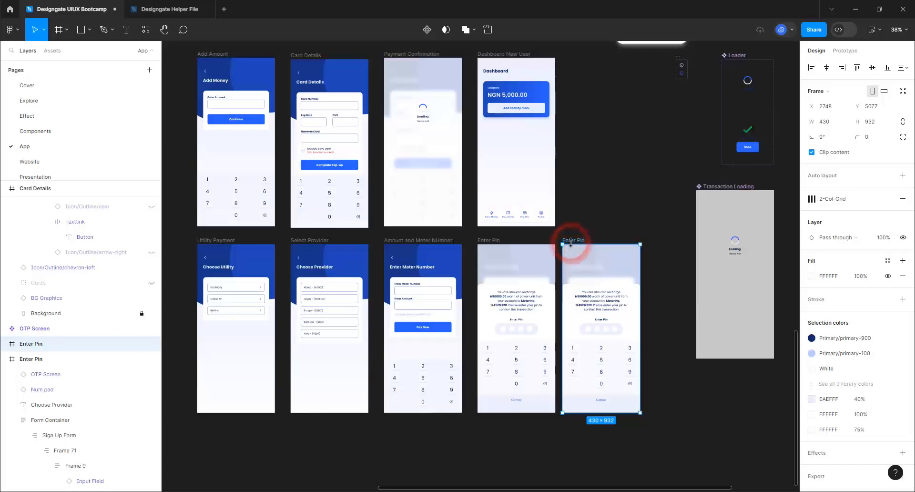
left_click(573, 241)
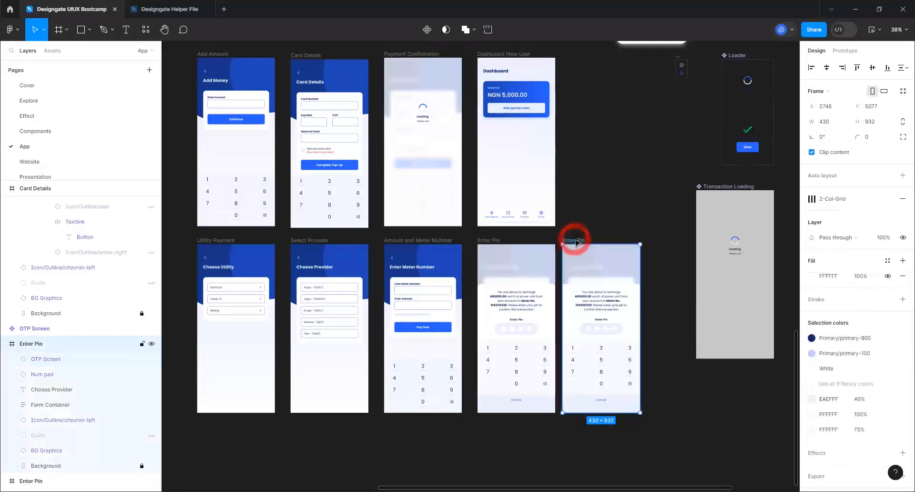
double_click(576, 241)
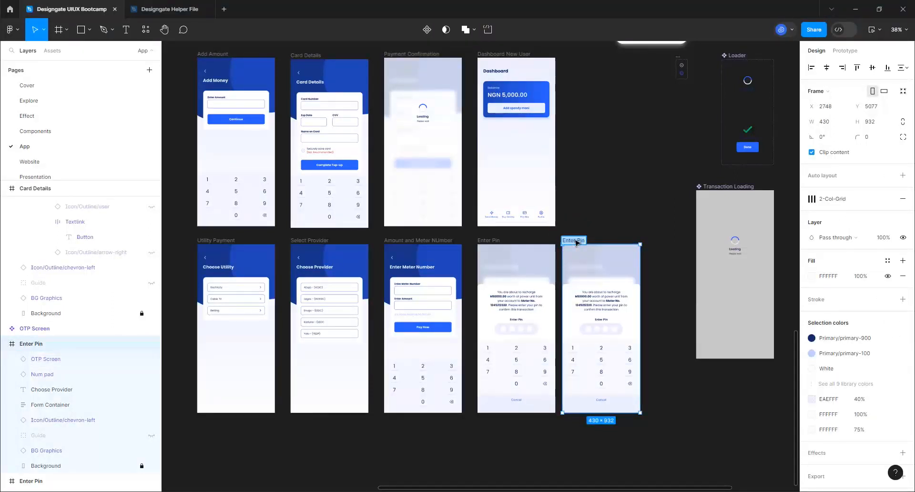
type("Loading")
key("Return")
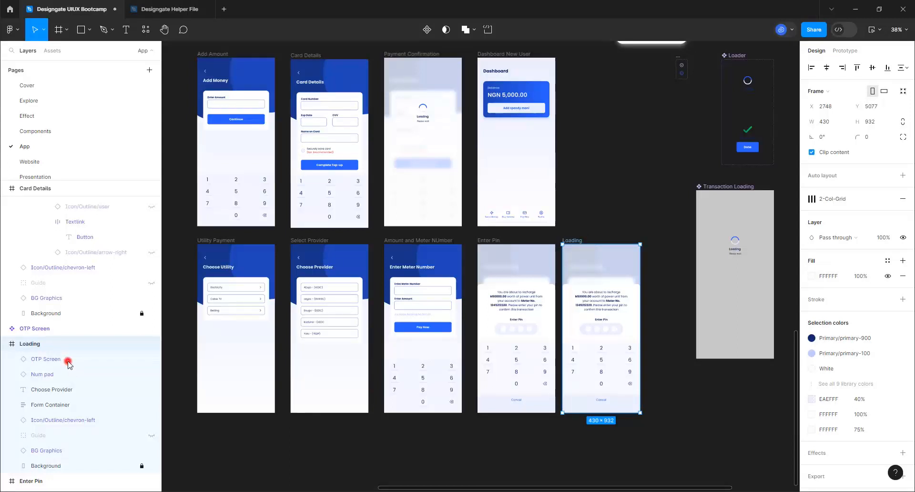
Delete the OTP Screen overlay from the Loading screen
left_click(68, 359)
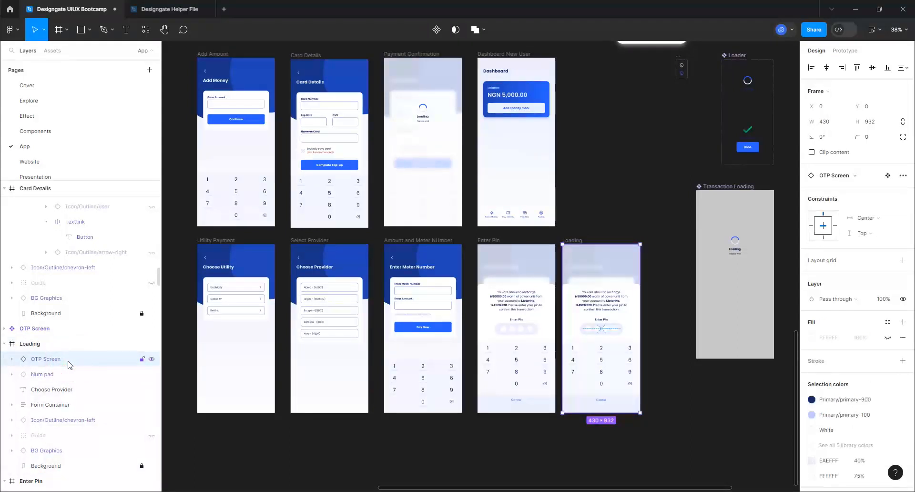
key("Delete")
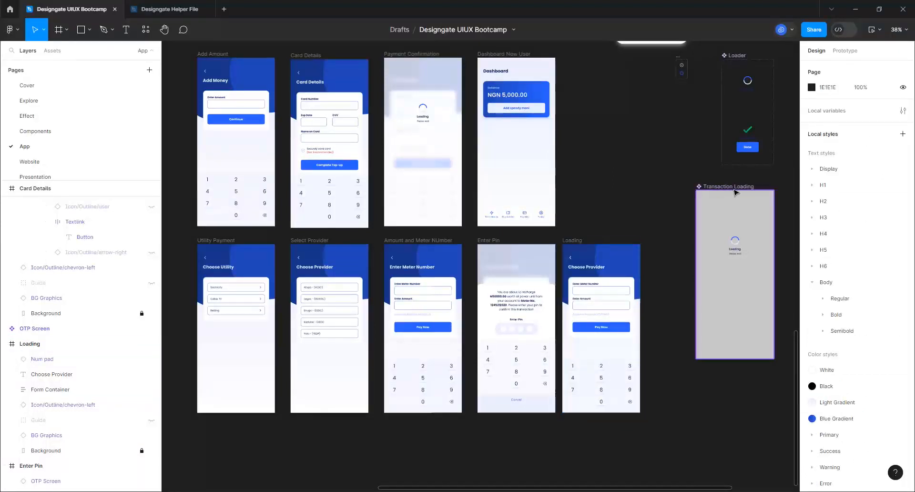
left_click(737, 189)
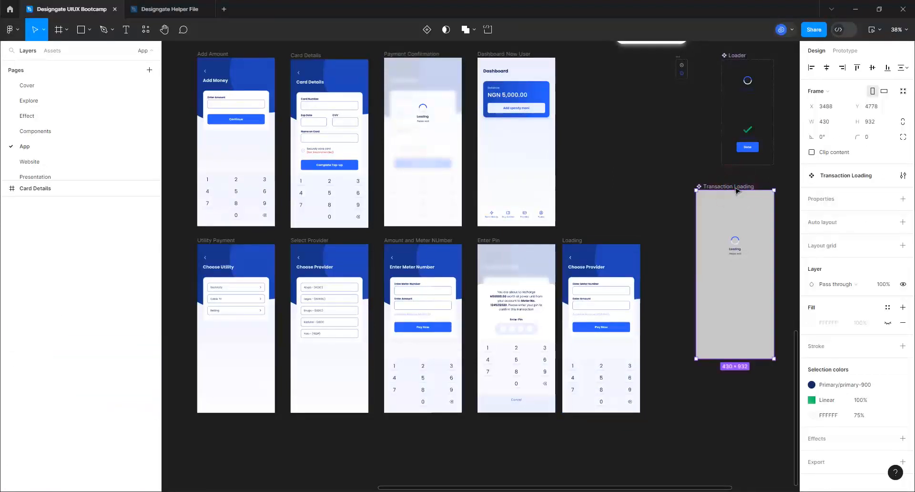
Paste a Transaction Loading instance into the Loading screen, aligned to its top
key("ctrl+d")
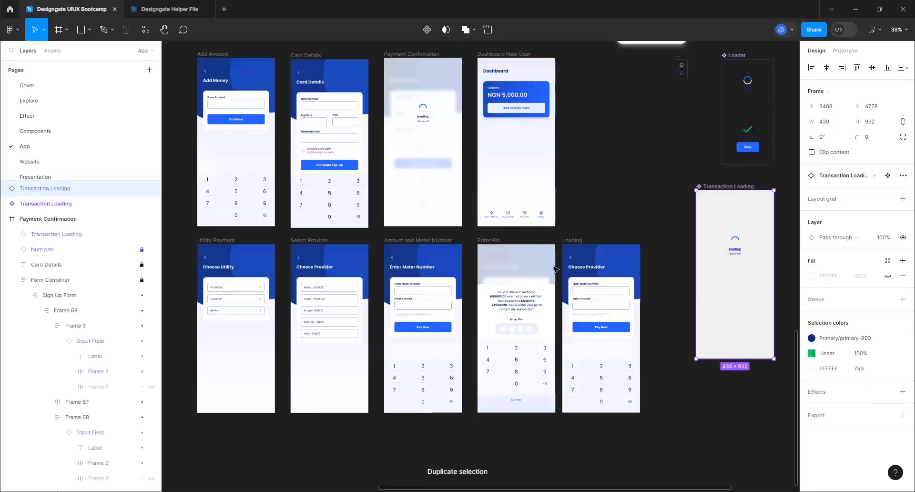
key("Delete")
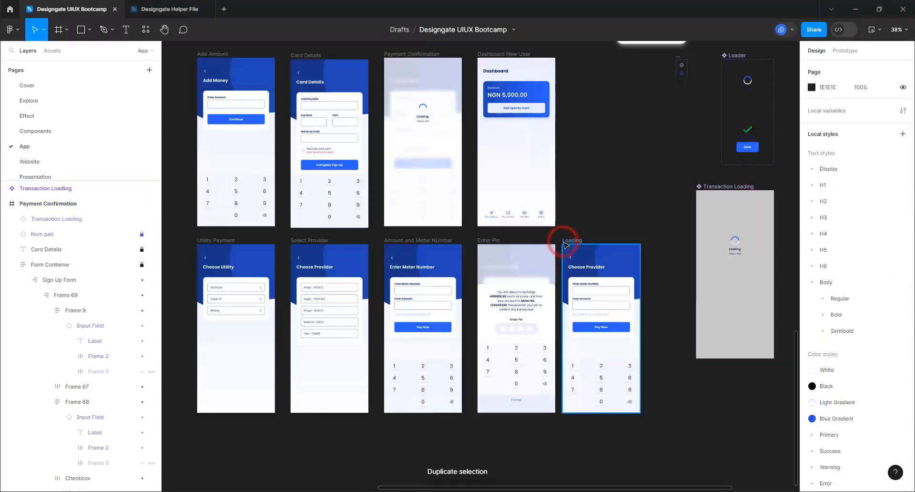
left_click(565, 244)
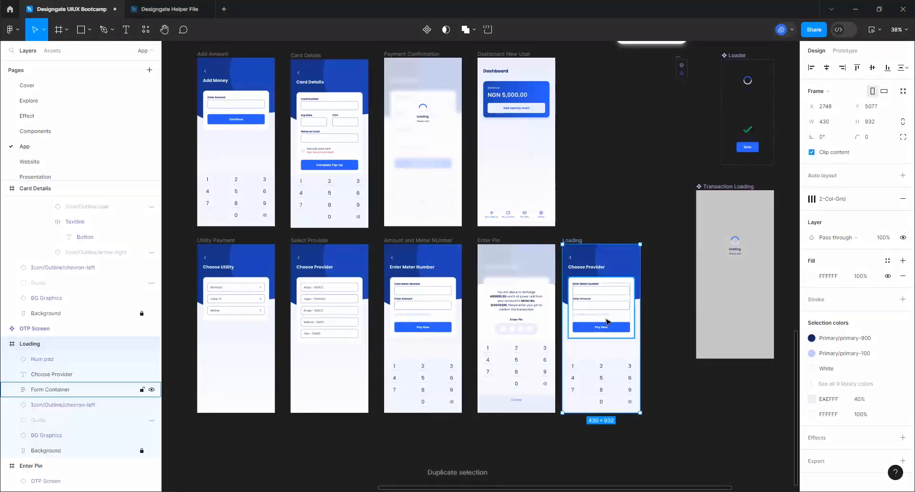
key("ctrl+v")
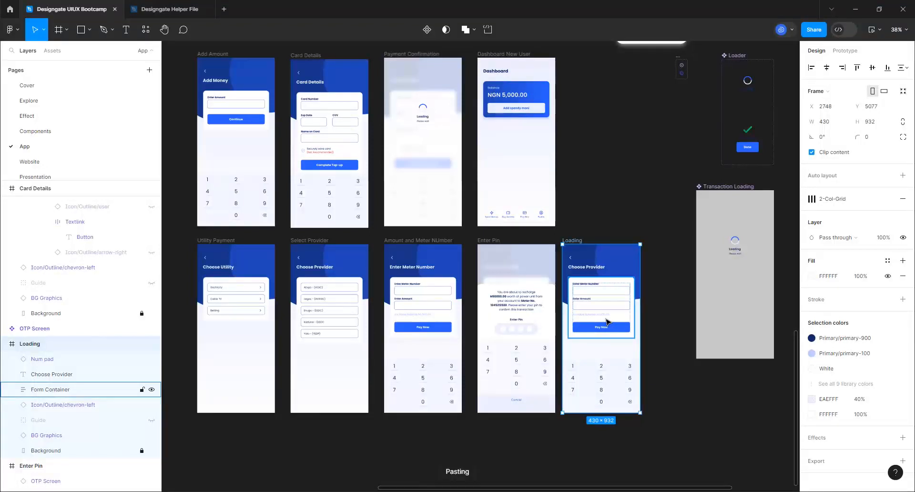
left_click(887, 68)
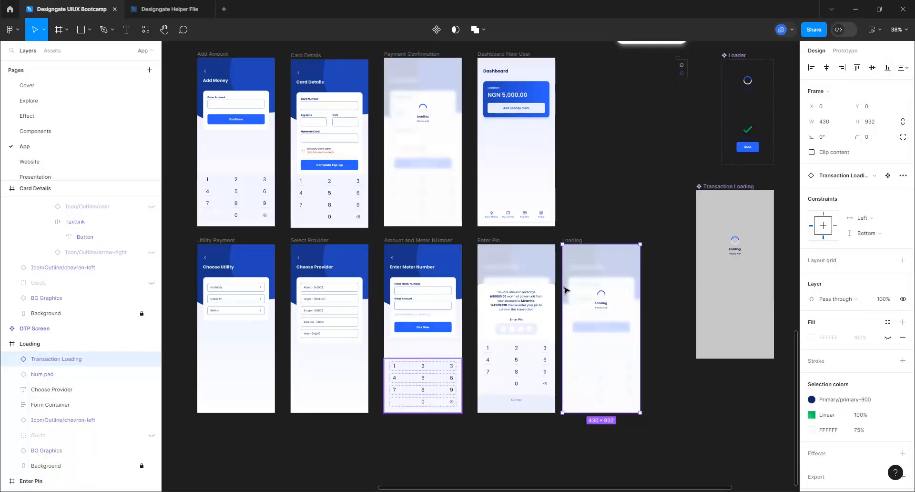
Shift the Loading screen right so it is evenly spaced after Enter Pin
left_click(575, 240)
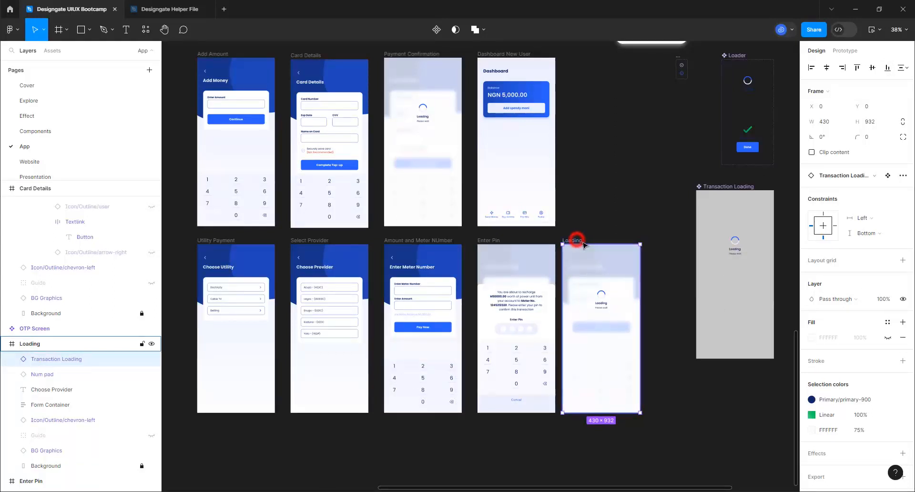
left_click_drag(587, 244, 588, 245)
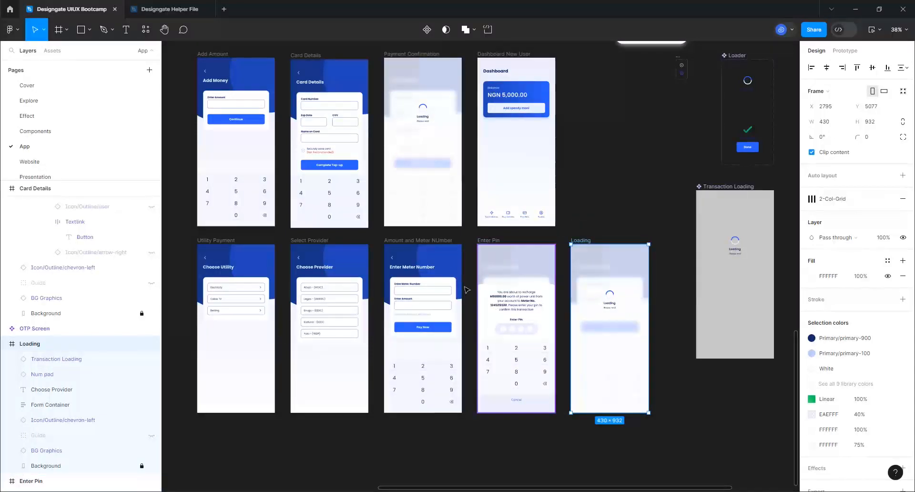
scroll(466, 289, "down", 3)
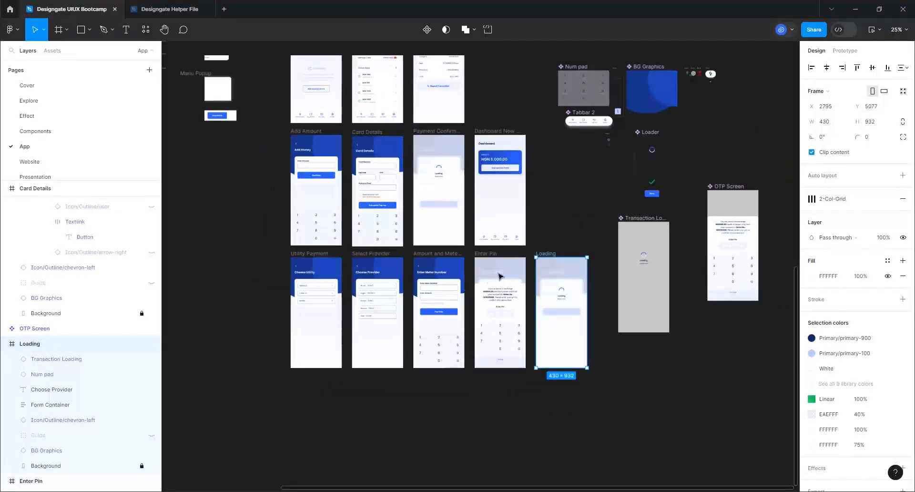
Drag the Transaction Loading component next to the OTP Screen component
scroll(499, 273, "down", 2)
left_click_drag(615, 226, 737, 185)
scroll(397, 373, "up", 1)
scroll(398, 372, "up", 5)
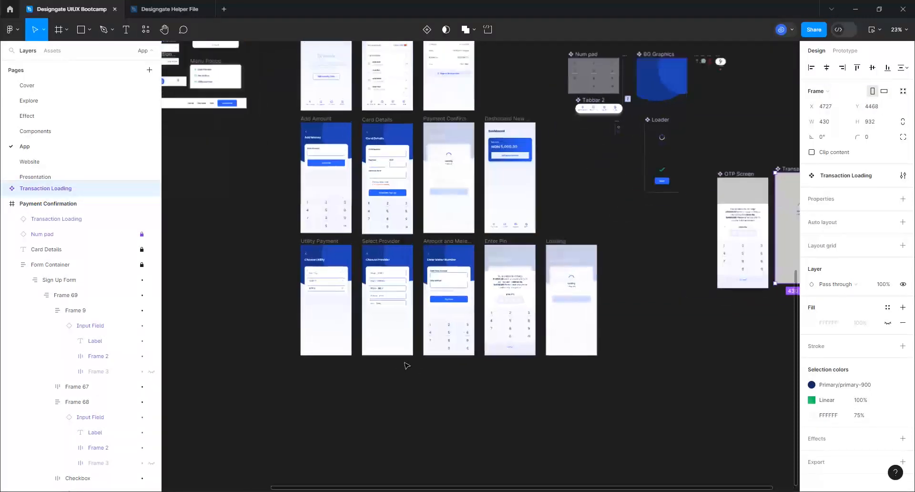
scroll(424, 344, "up", 3)
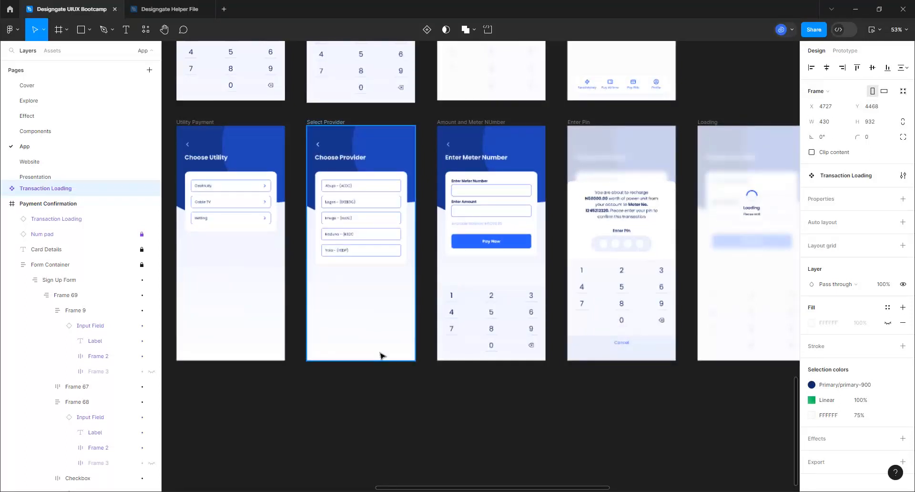
Zoom back in to review the Enter Pin and Loading screens
left_click(582, 121)
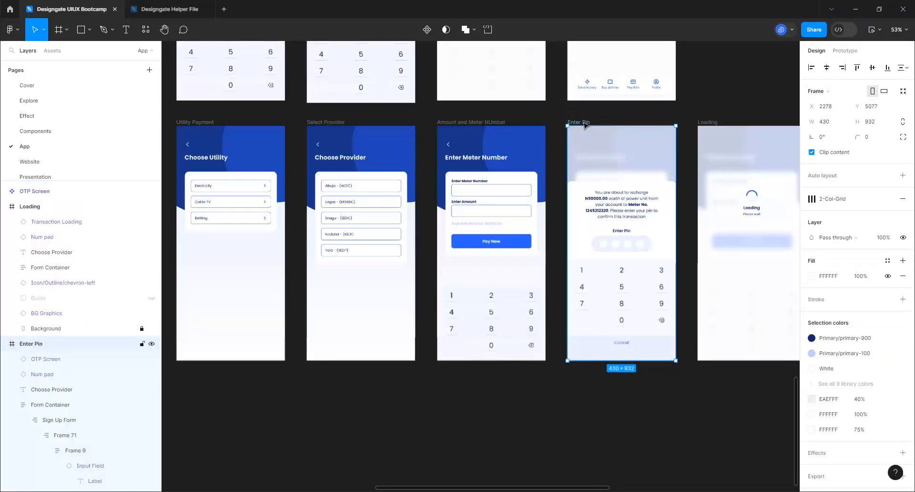
left_click(710, 122)
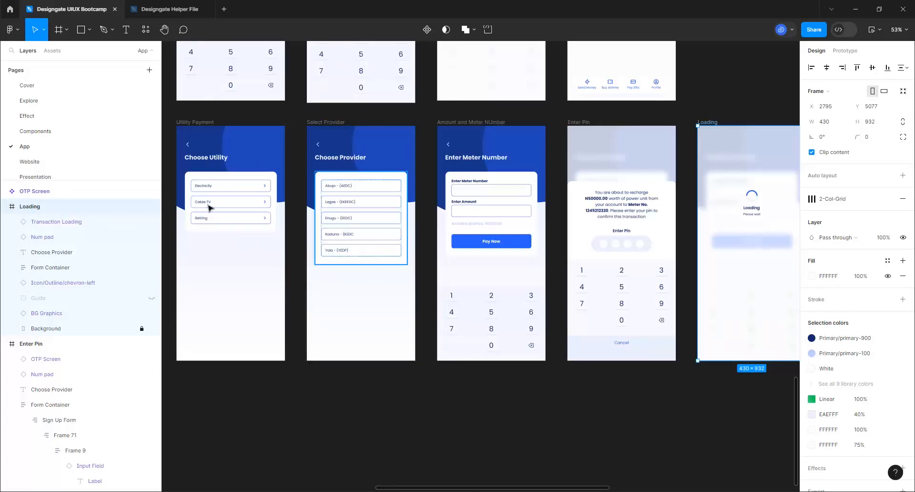
left_click(300, 122)
scroll(306, 110, "down", 5)
left_click(305, 109)
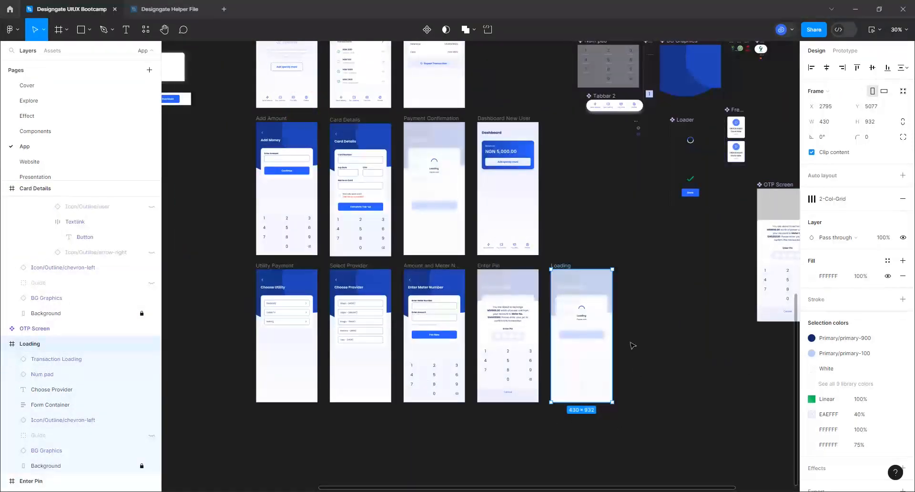
scroll(540, 315, "up", 3)
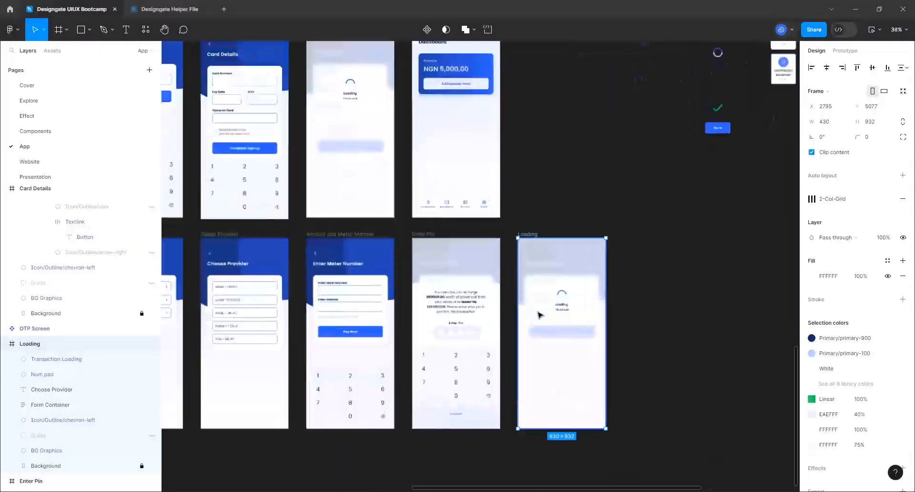
scroll(576, 307, "up", 5)
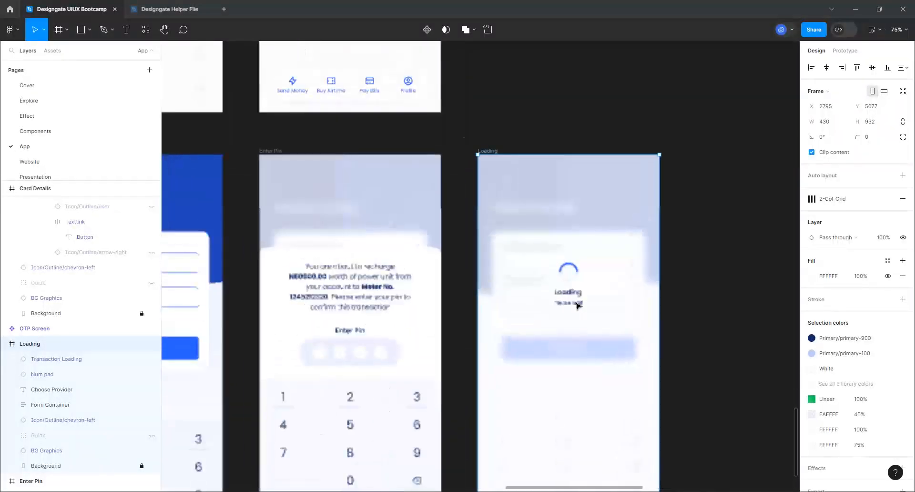
scroll(577, 307, "up", 5)
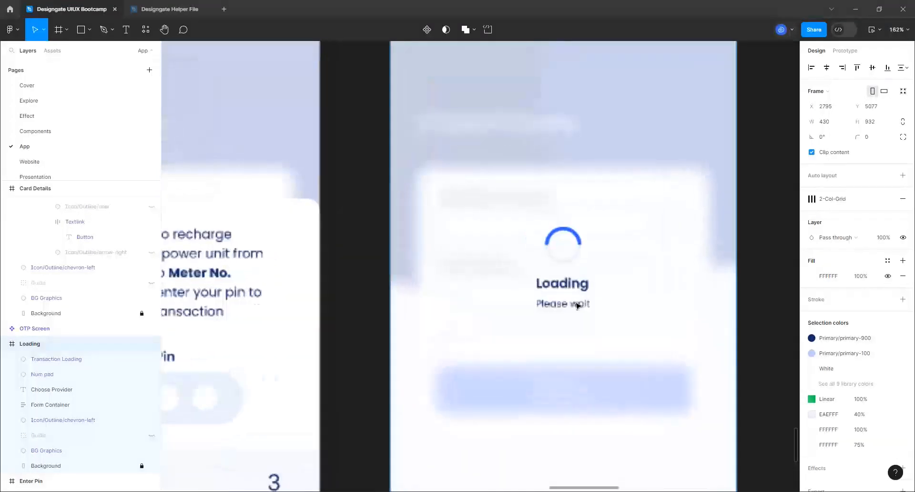
Change the Loading screen's caption to 'Purchasing Unit', keeping 'Please wait' beneath it
scroll(577, 306, "up", 1)
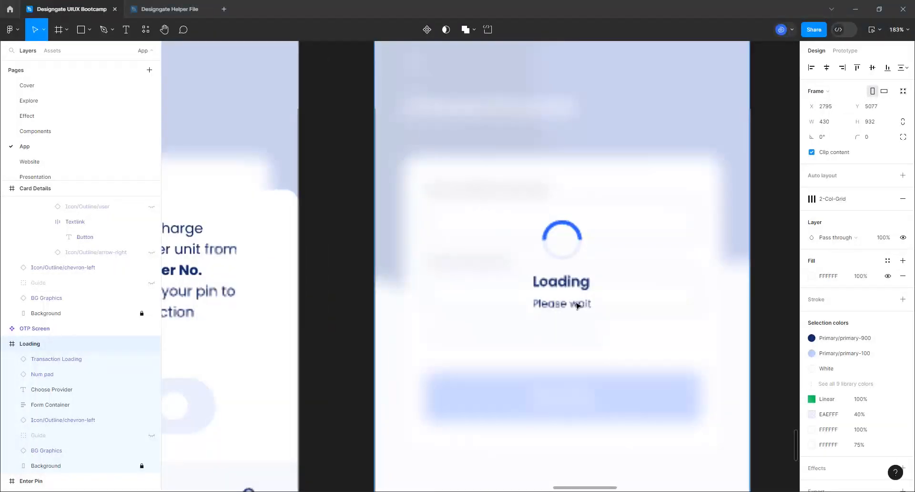
left_click(578, 282)
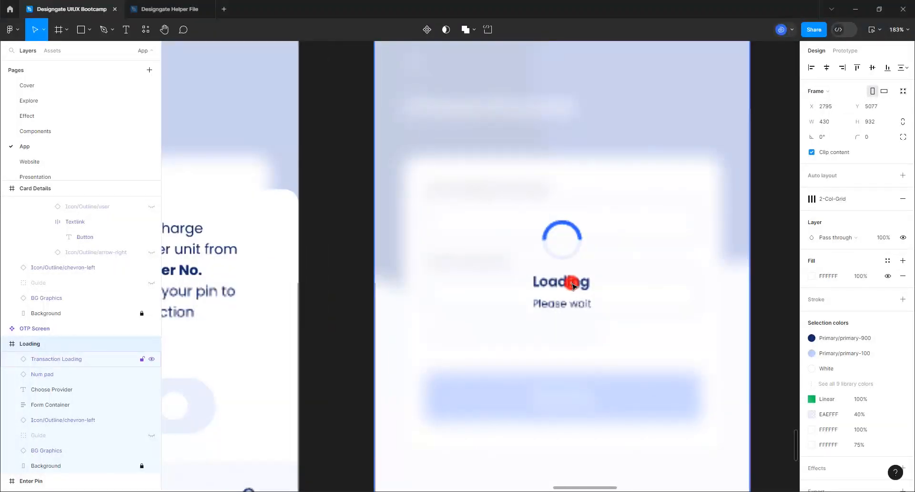
double_click(586, 319)
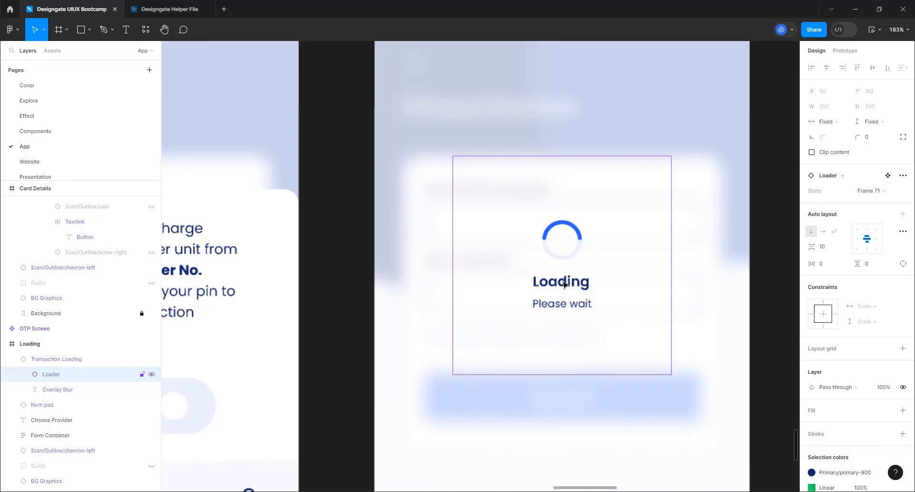
left_click(567, 283)
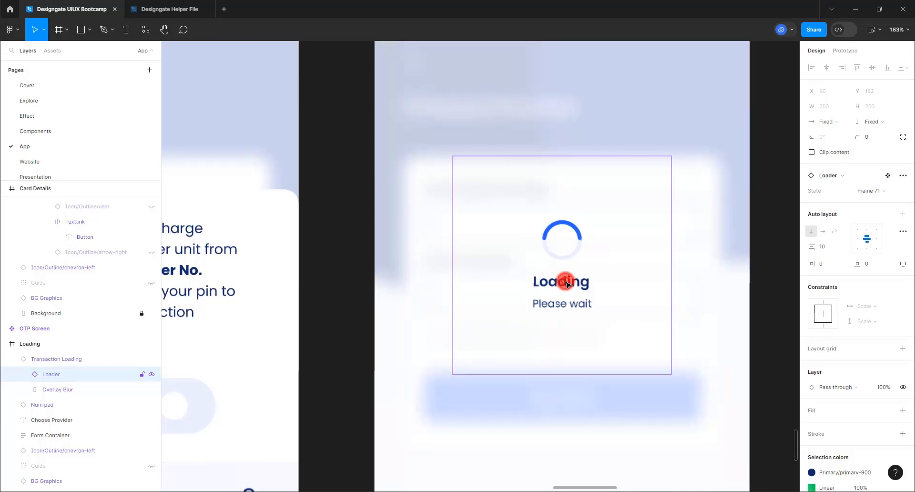
double_click(566, 283)
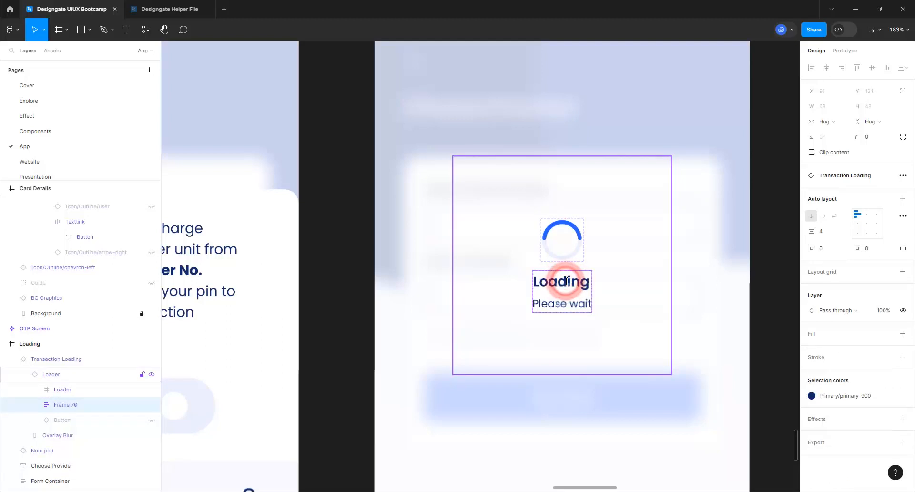
double_click(566, 281)
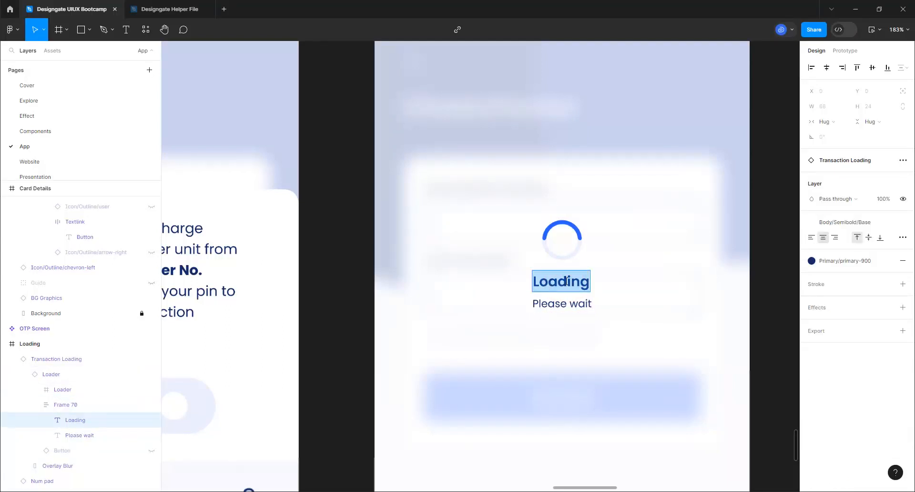
type("Purchasig")
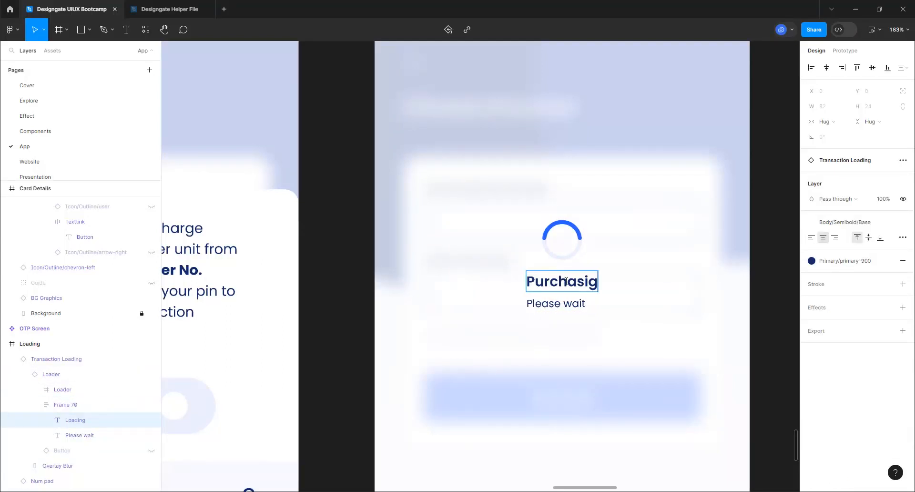
key("BackSpace")
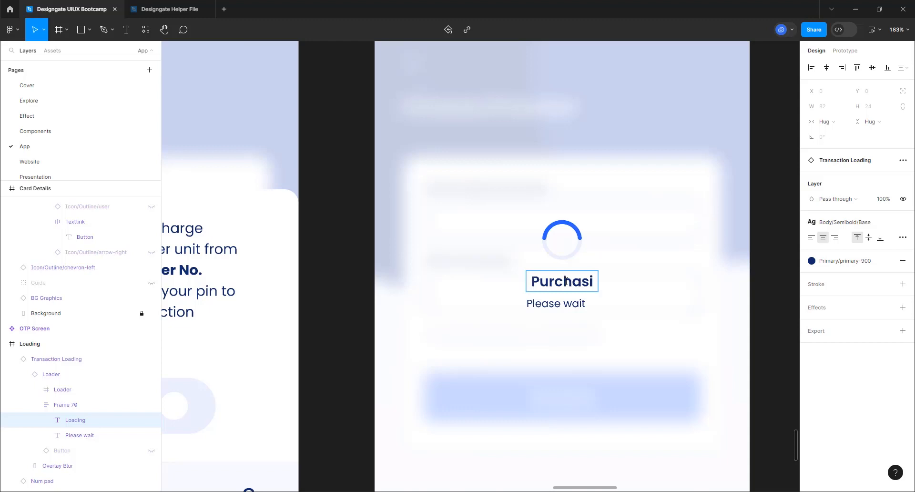
type("ng Unit")
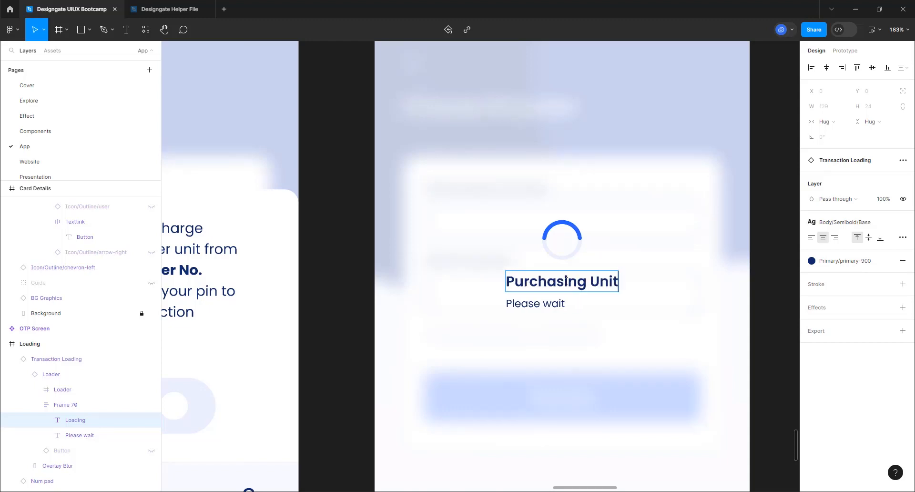
left_click(637, 347)
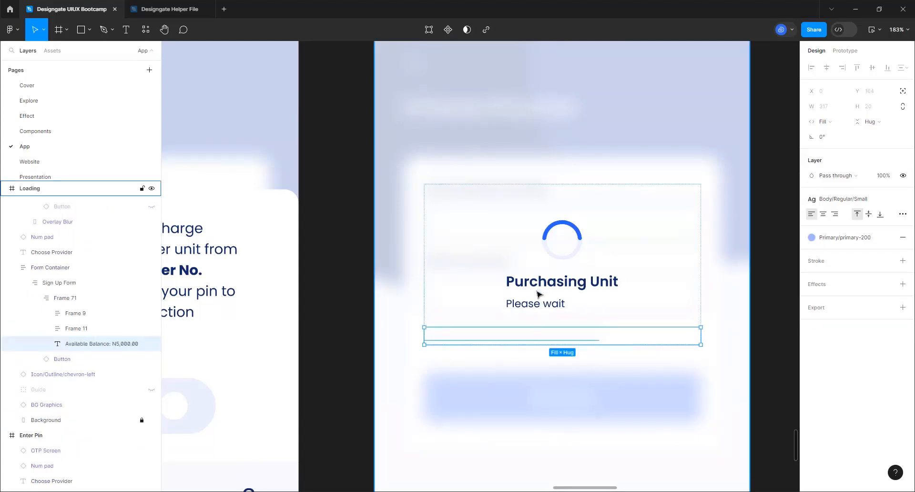
scroll(491, 313, "down", 4, "ctrl")
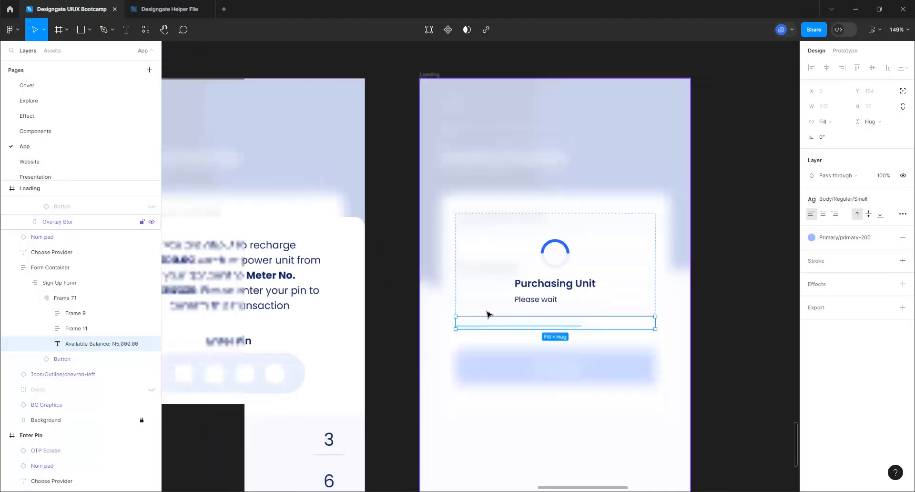
scroll(487, 313, "down", 8, "ctrl")
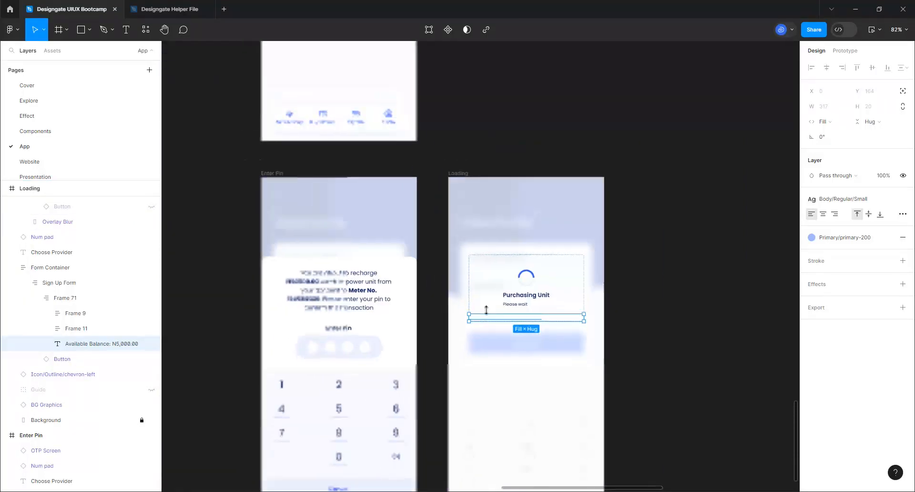
scroll(486, 310, "down", 5, "ctrl")
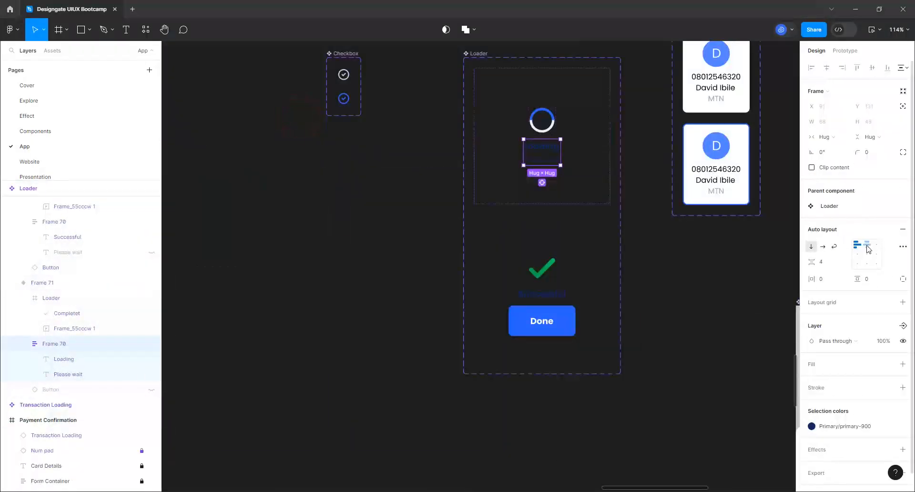
Set Frame 70's auto-layout alignment to top-centre in both the Loading and Success End variants
left_click(869, 246)
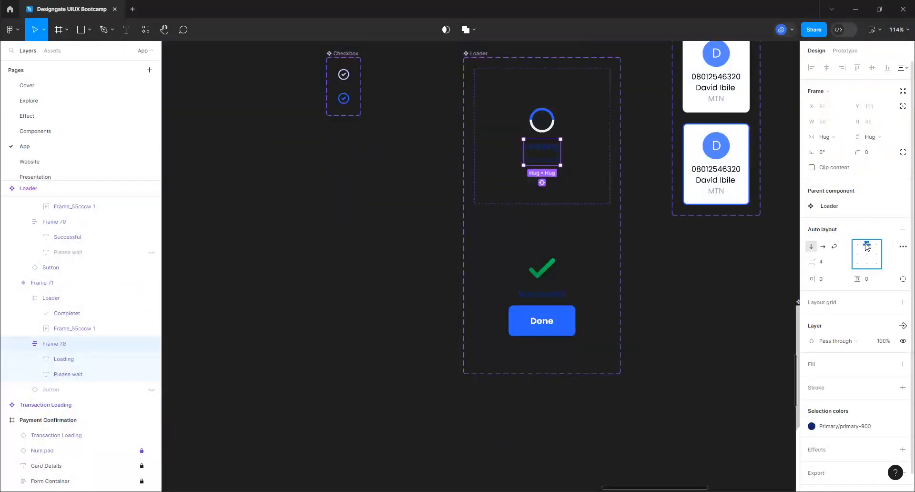
left_click(549, 299)
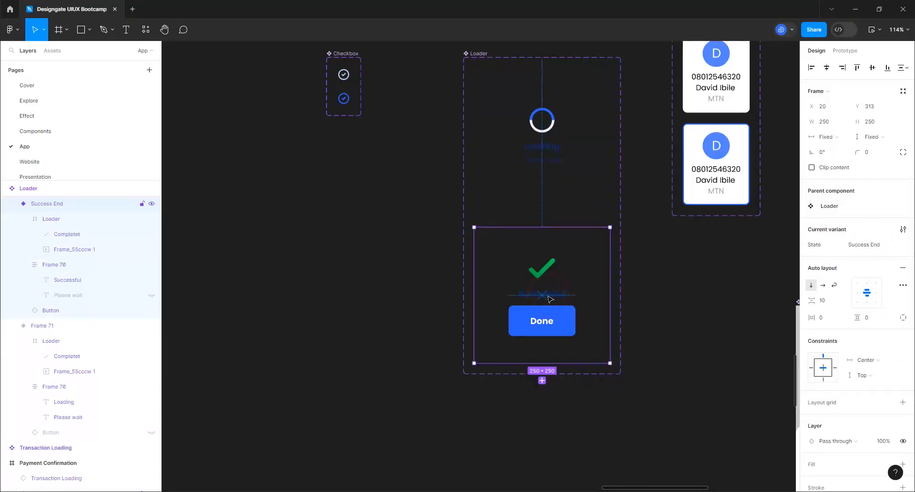
double_click(549, 299)
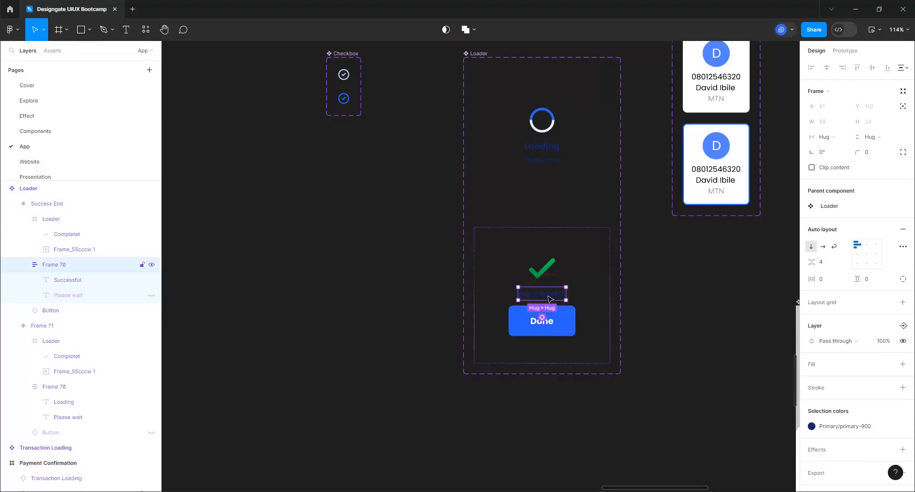
left_click(867, 245)
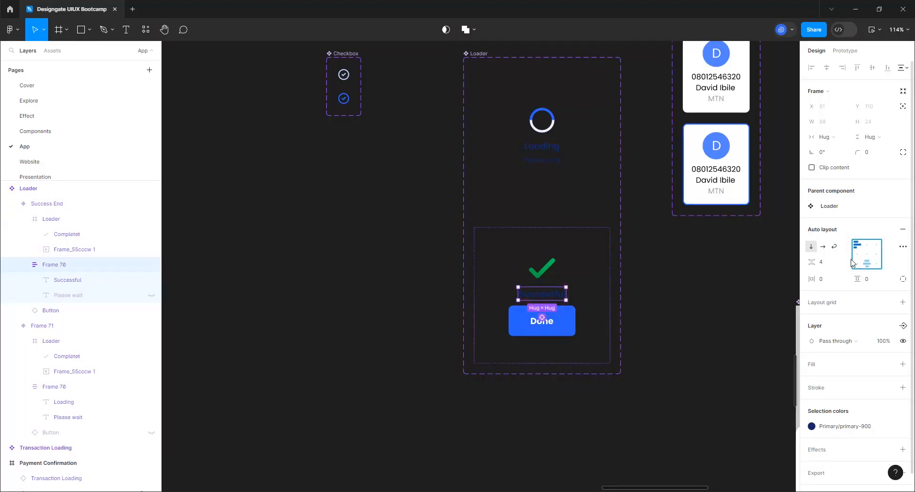
left_click(867, 246)
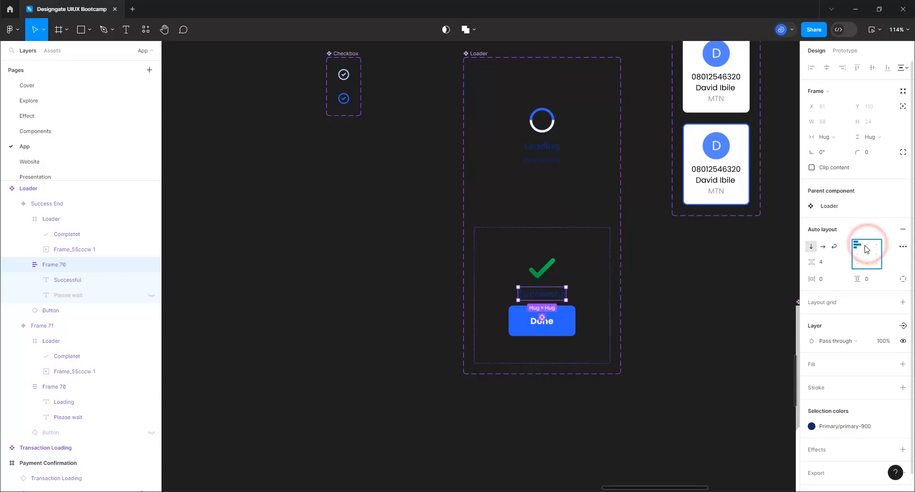
left_click(866, 247)
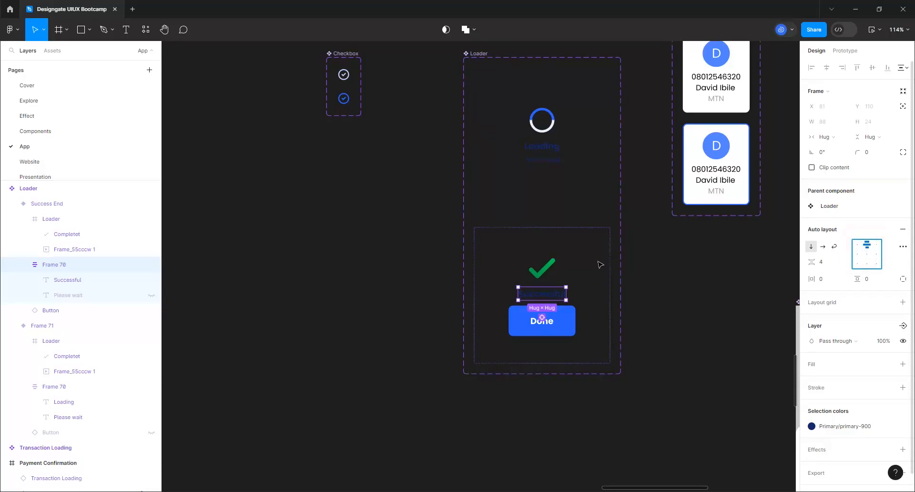
left_click(294, 119)
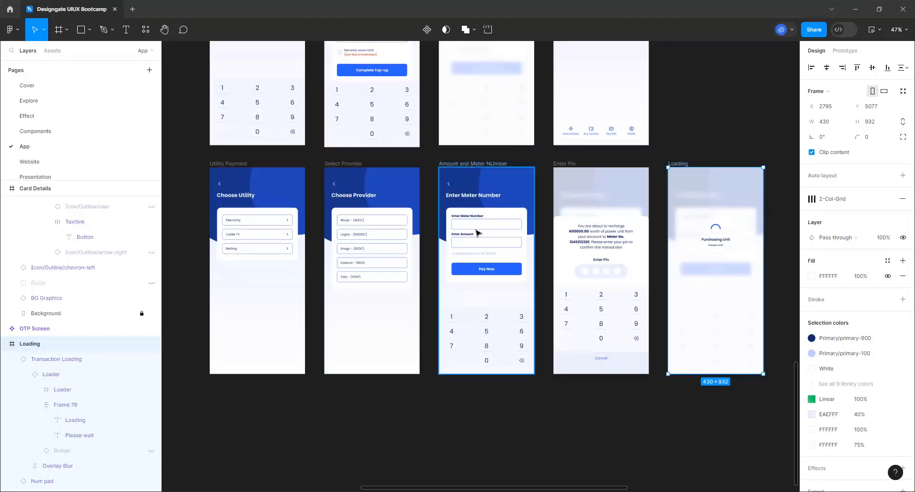
left_click(467, 164)
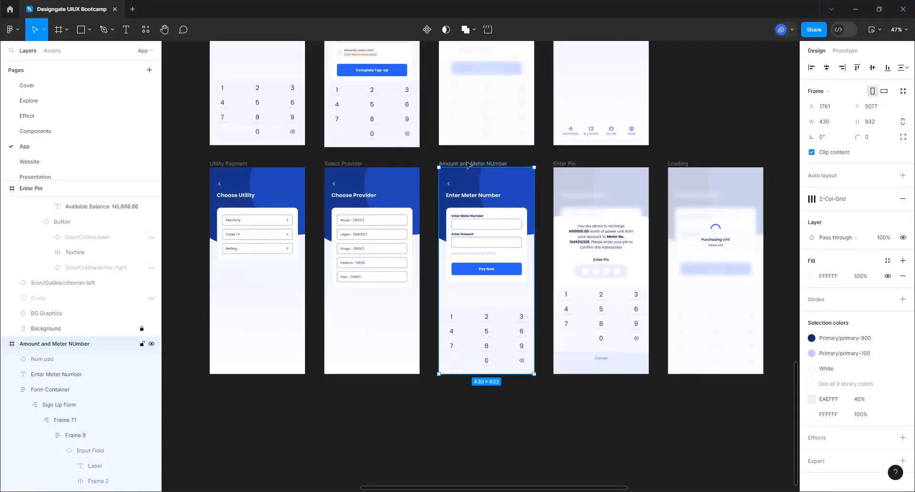
key("ctrl+d")
left_click(685, 163)
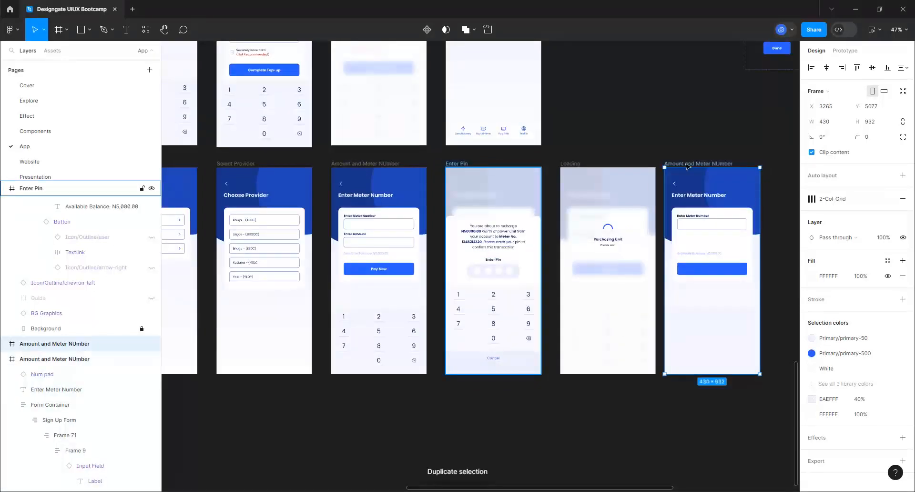
left_click_drag(472, 359, 225, 415)
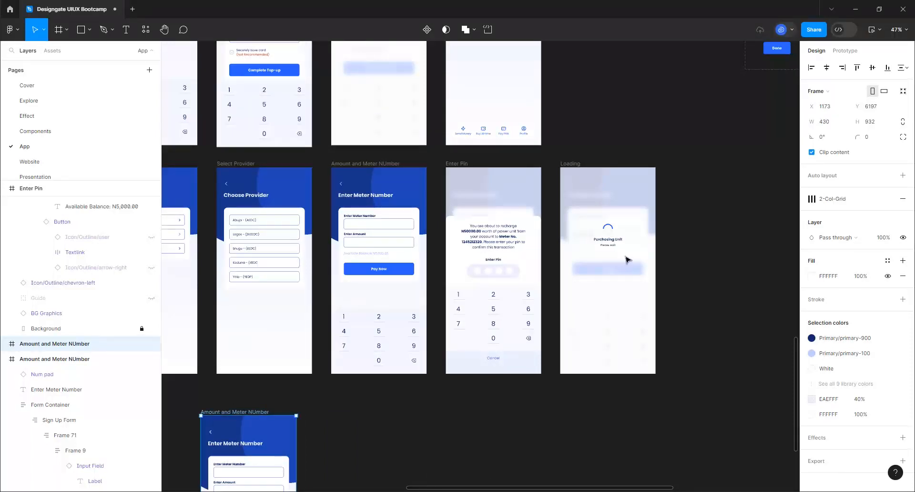
scroll(625, 259, "down", 3)
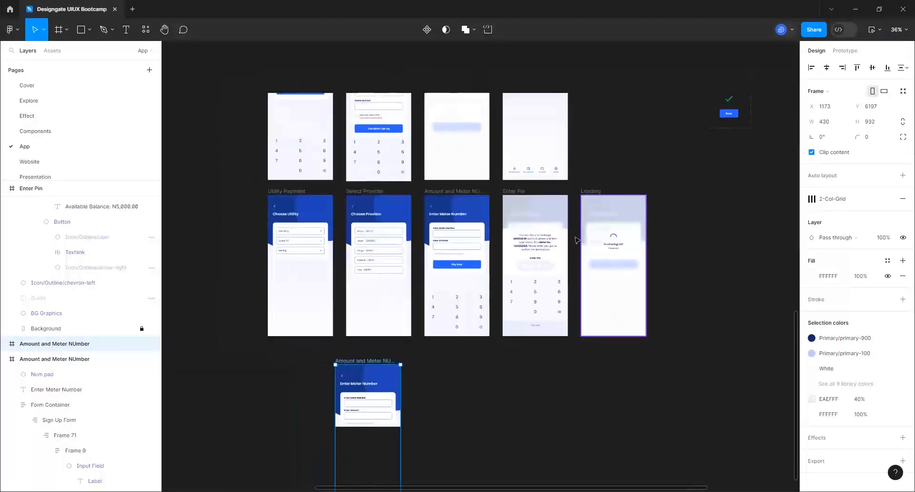
scroll(531, 267, "down", 3)
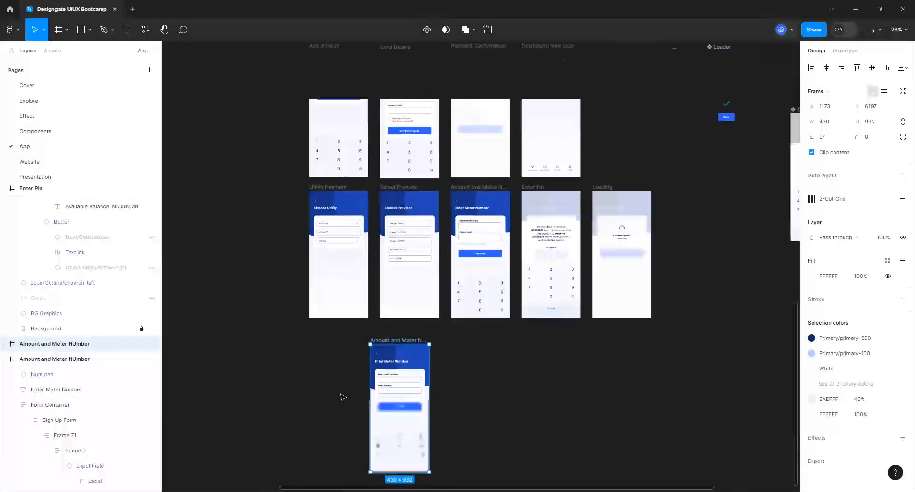
scroll(343, 396, "up", 4)
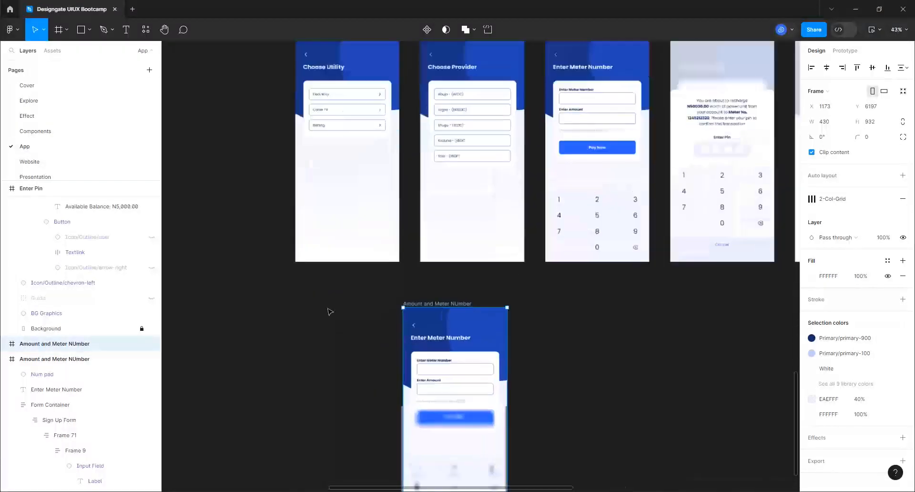
scroll(329, 312, "up", 2)
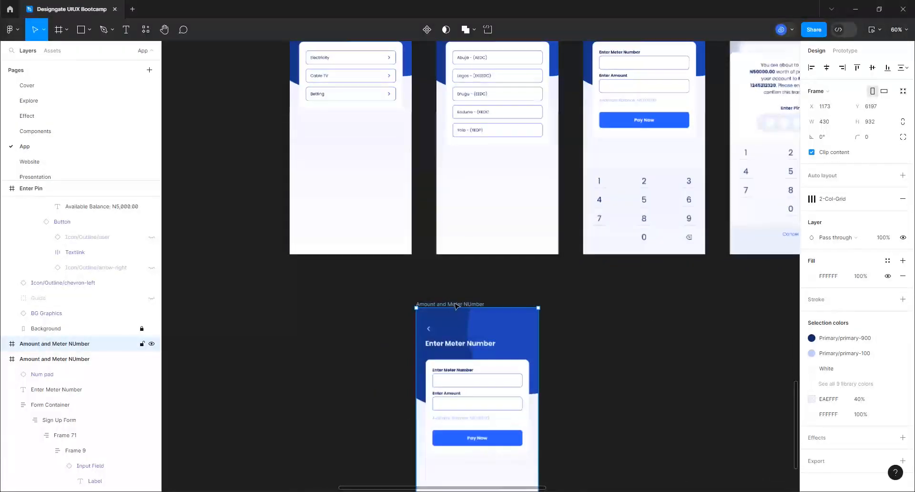
left_click_drag(455, 304, 329, 292)
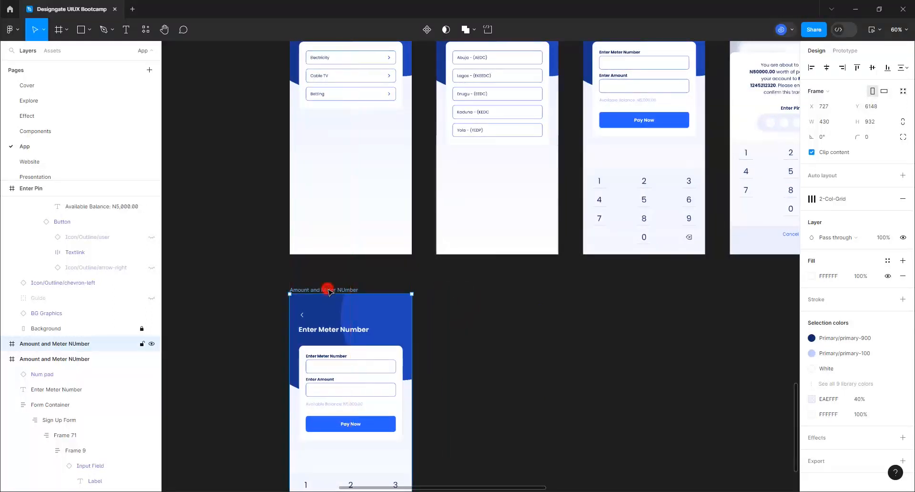
double_click(328, 290)
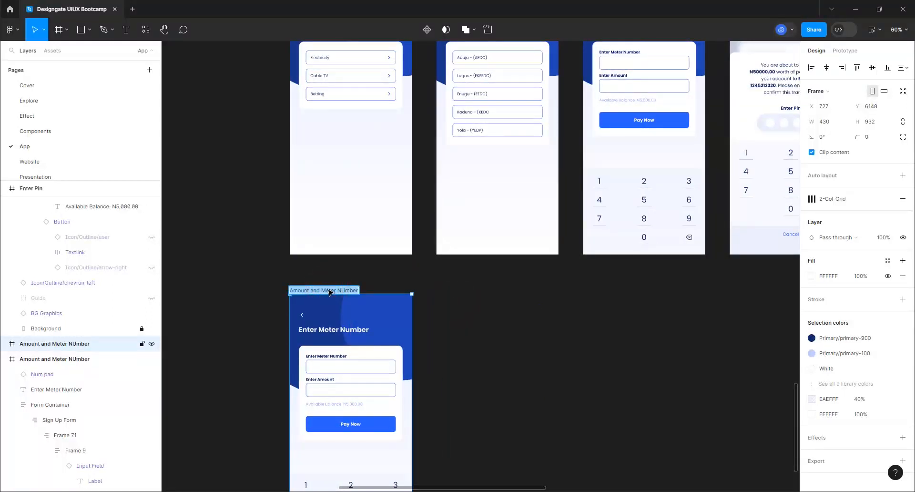
type("Buy Airtime")
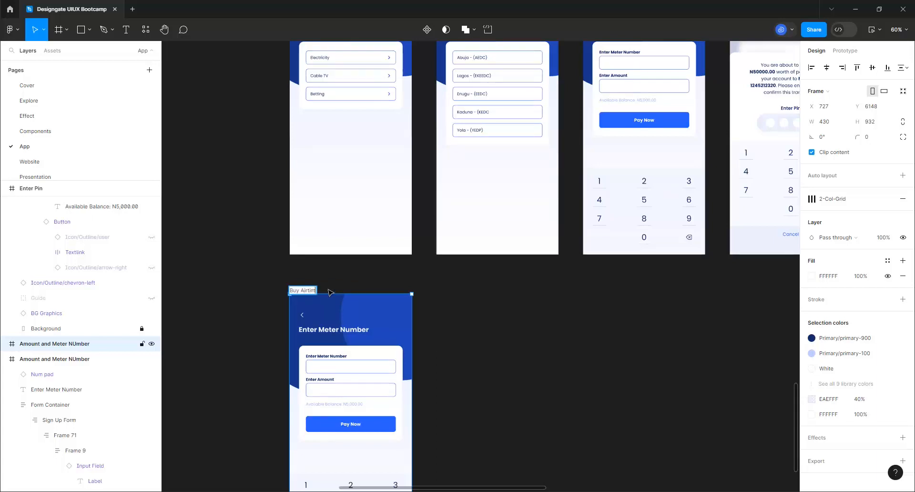
left_click(336, 328)
left_click(333, 329)
double_click(333, 329)
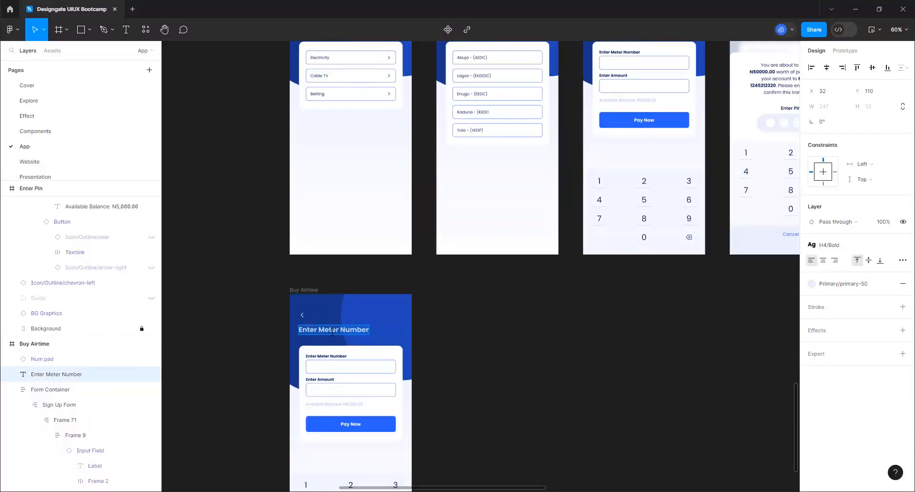
type("Buy A")
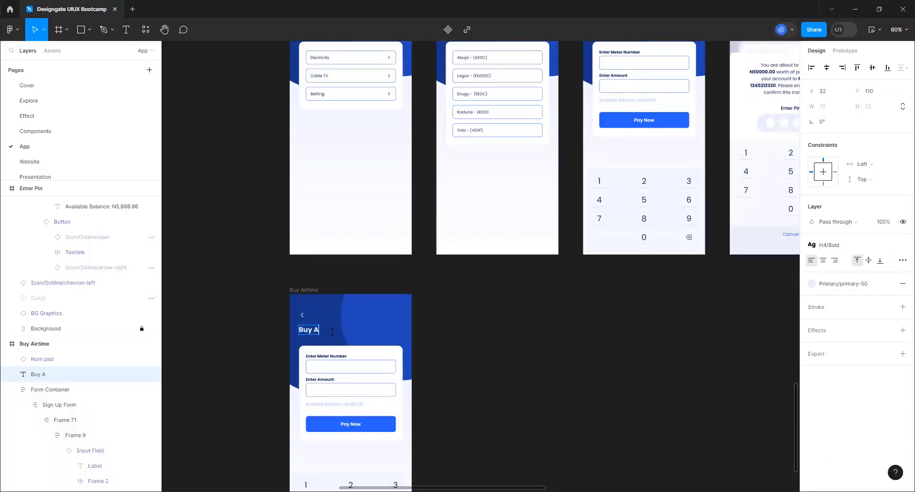
type("it")
type("rtime")
left_click(277, 322)
scroll(361, 322, "down", 1)
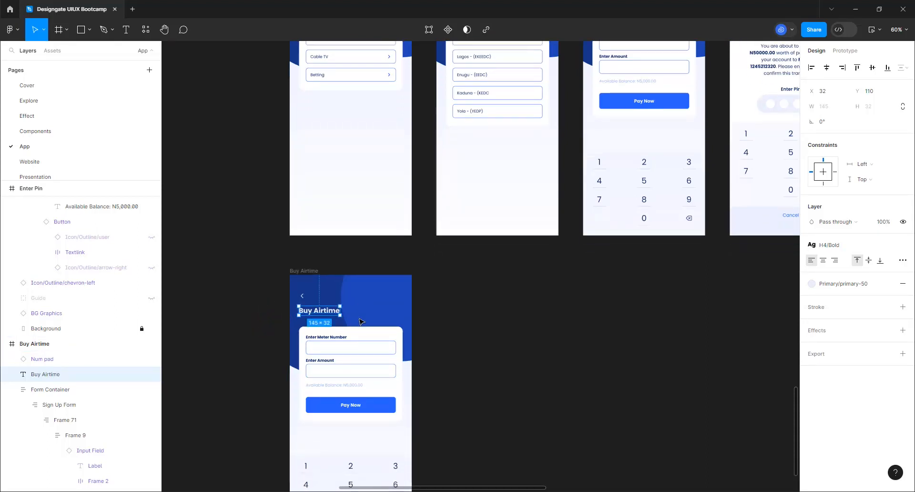
scroll(362, 322, "down", 3)
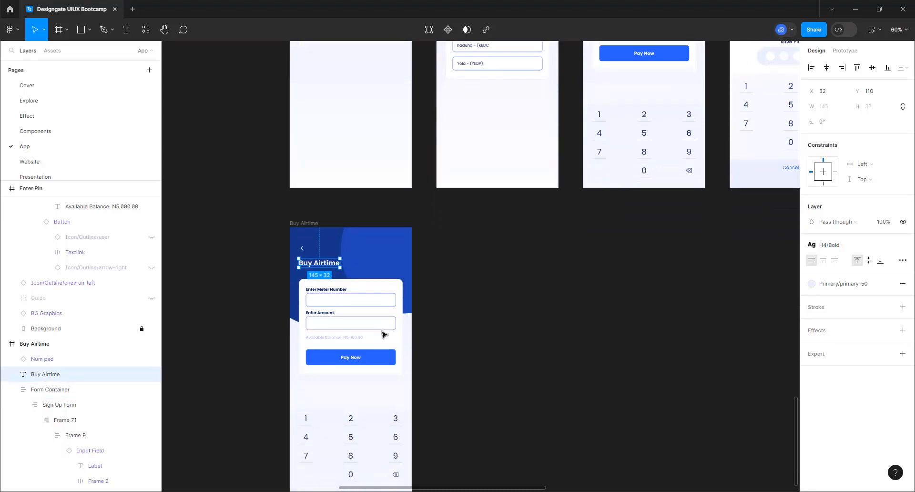
scroll(382, 339, "down", 2)
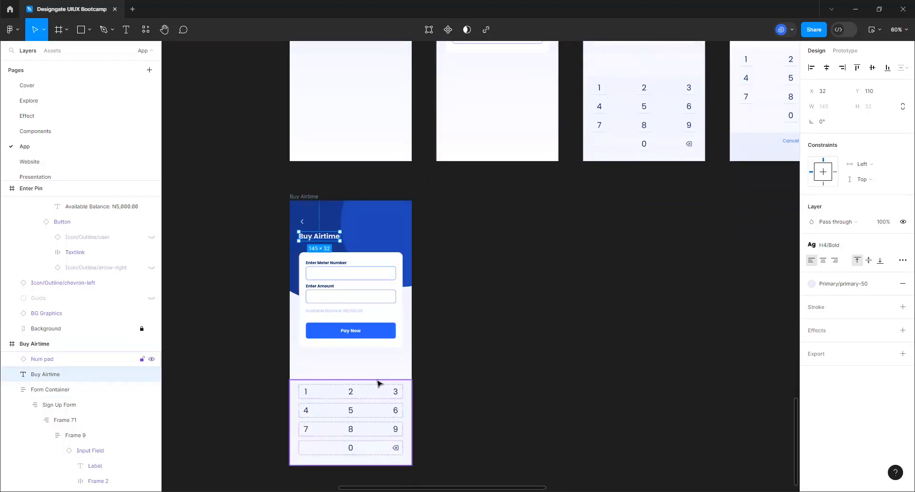
scroll(372, 392, "up", 1)
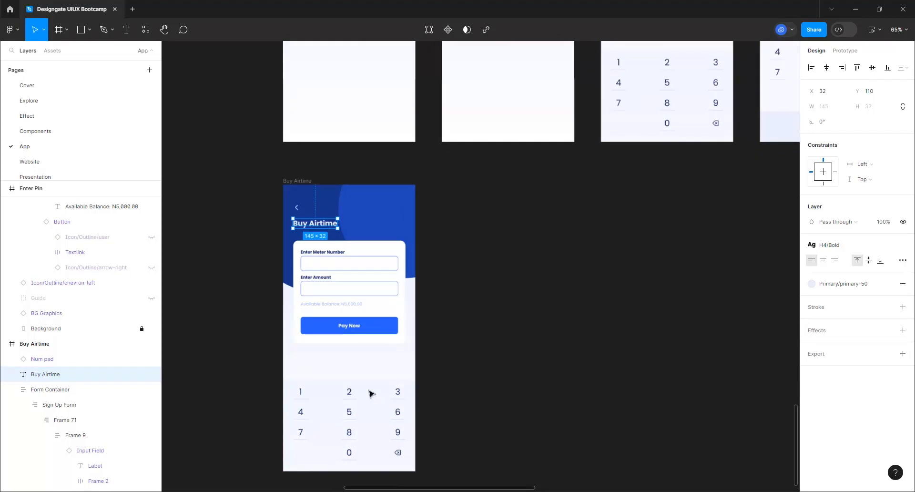
scroll(370, 392, "up", 2)
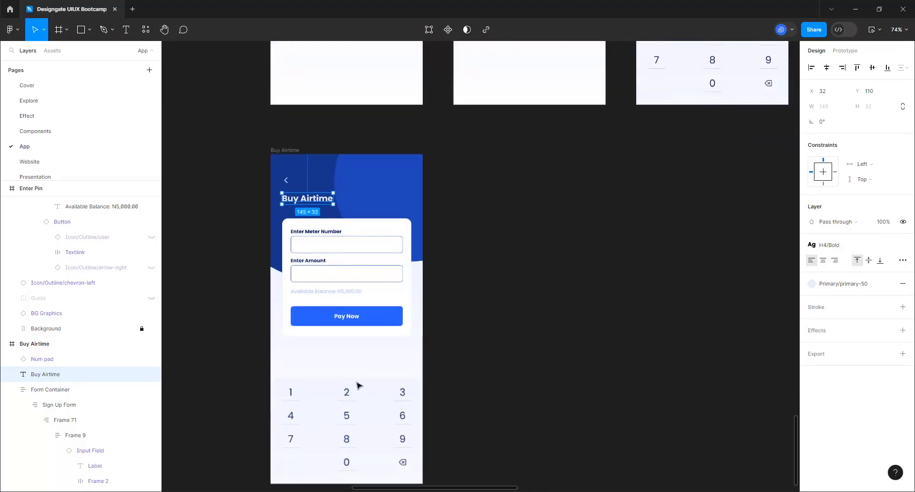
left_click(332, 235)
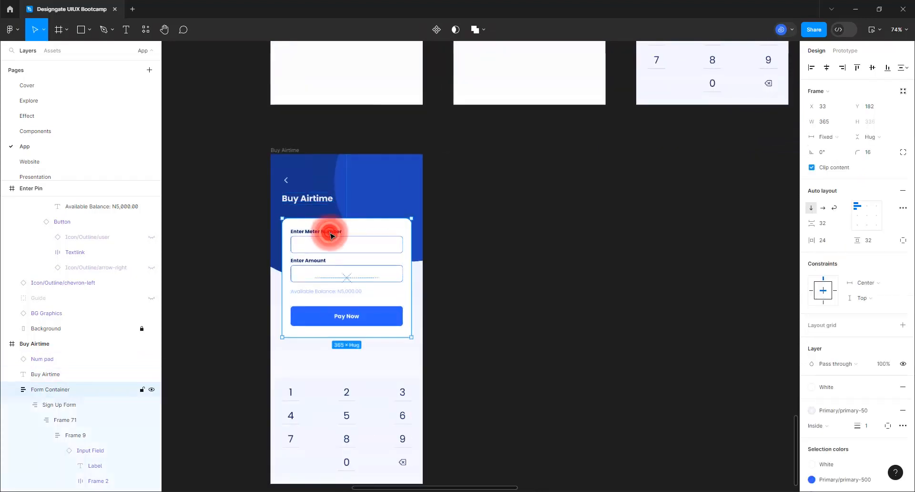
left_click(331, 233, "ctrl")
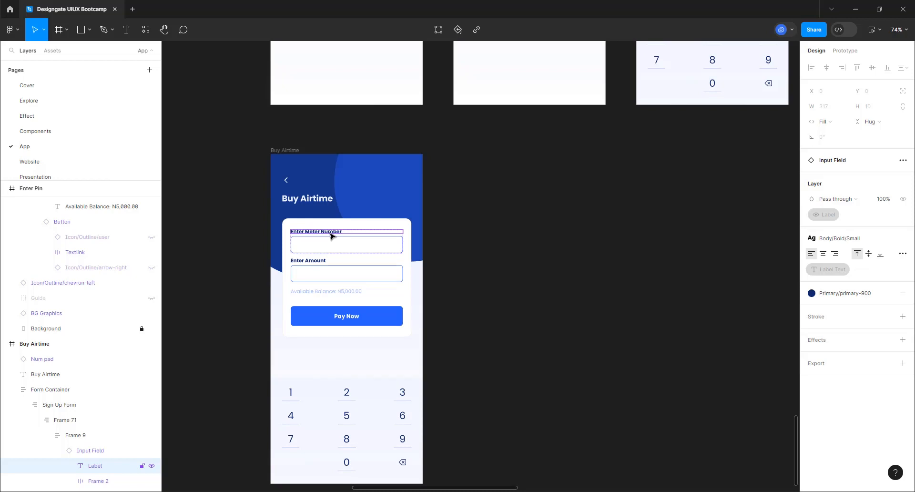
Relabel the first field 'Enter Amount' and the second field 'Enter Phone Number'
double_click(332, 233)
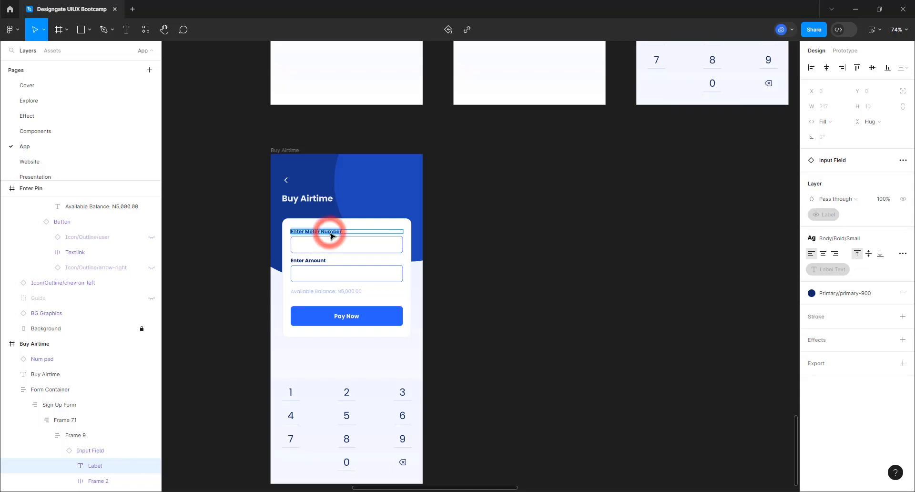
type("En")
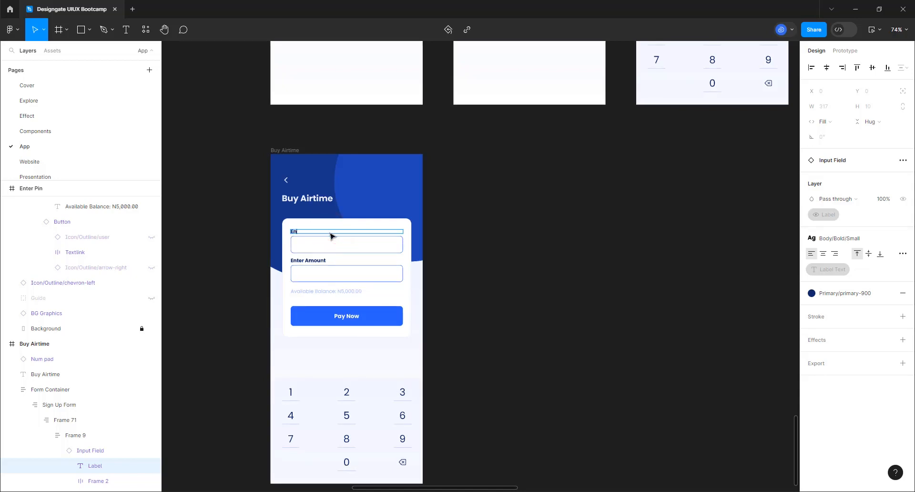
type("ter Amount")
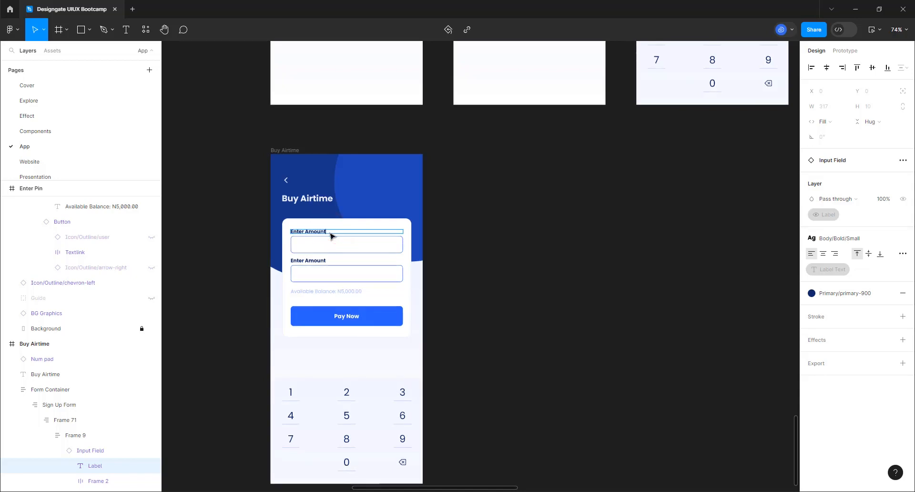
double_click(320, 262)
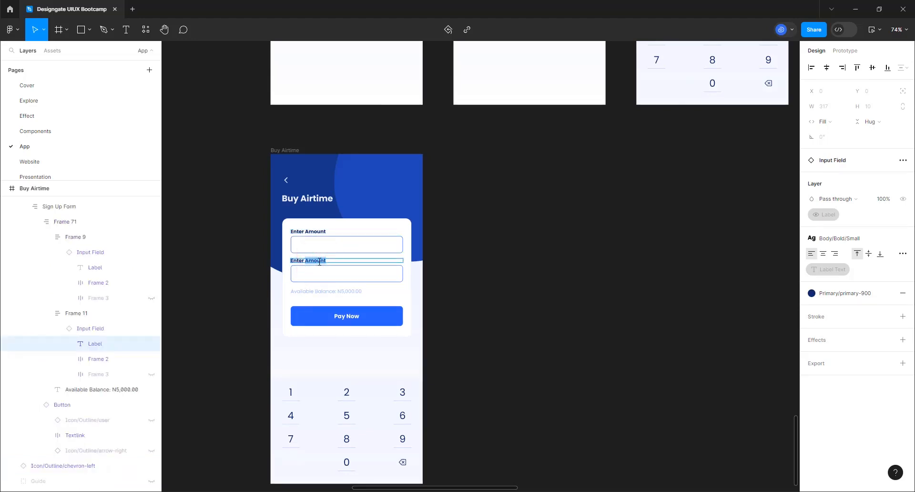
type("Enter Phone Nu")
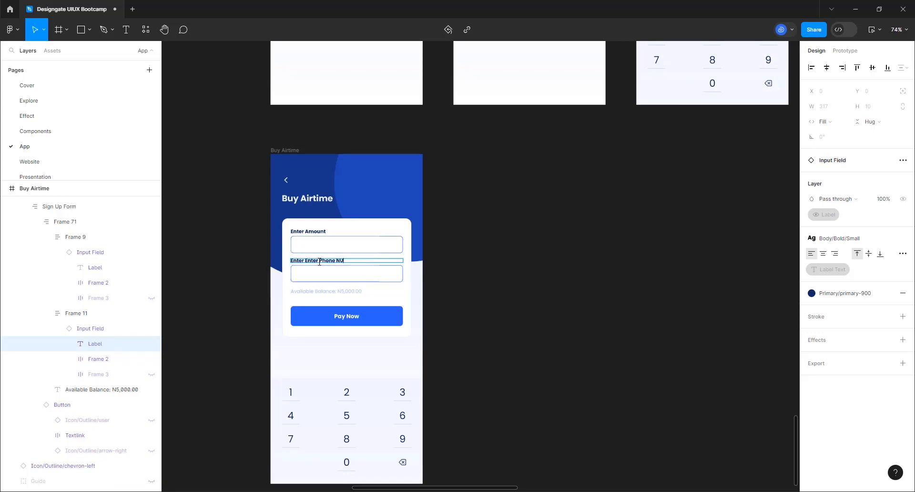
type("mber")
left_click(324, 292)
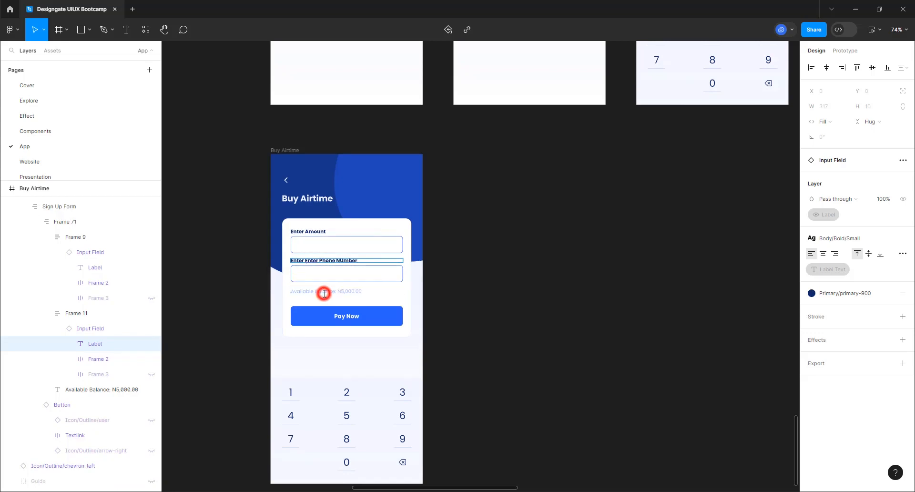
left_click(444, 298)
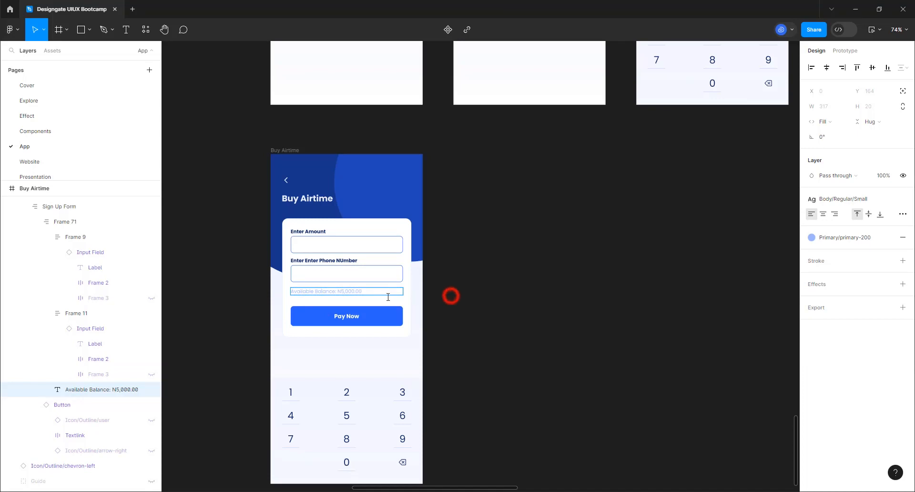
Hide the Available Balance line and change the 'Pay Now' button text to 'Purchase Airtime'
left_click(151, 390)
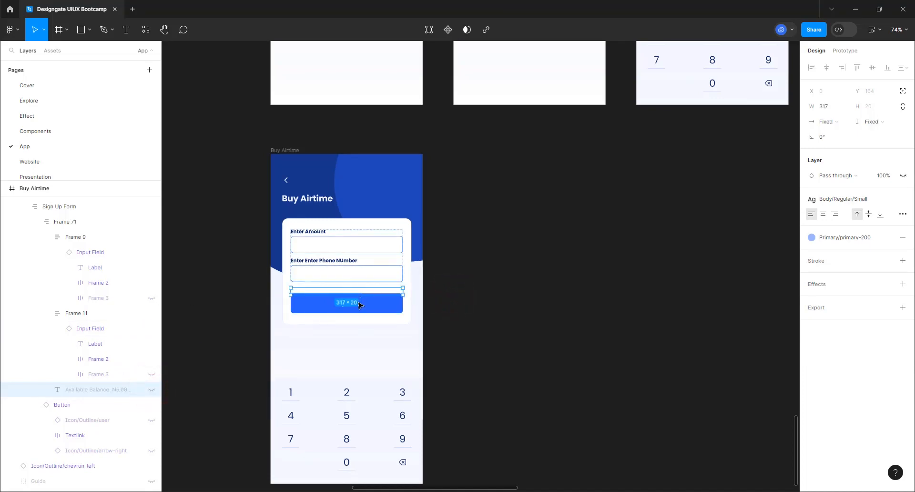
left_click(591, 306)
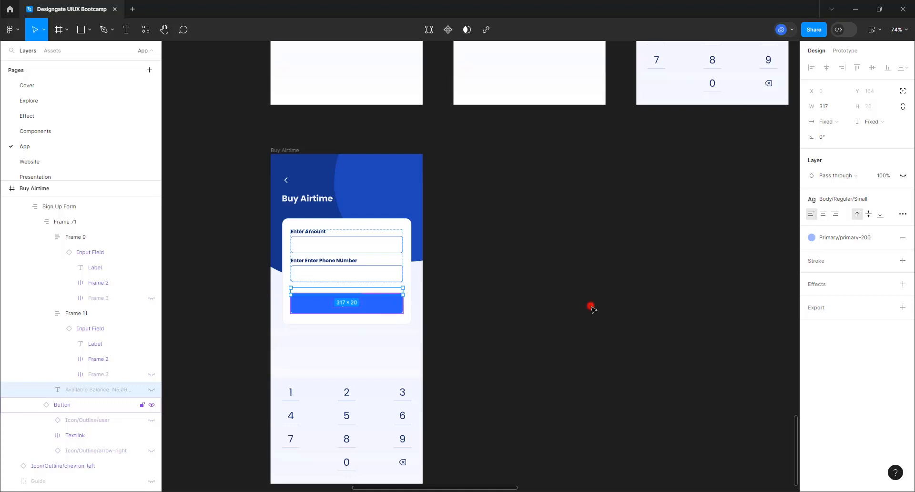
left_click(351, 305)
double_click(350, 306)
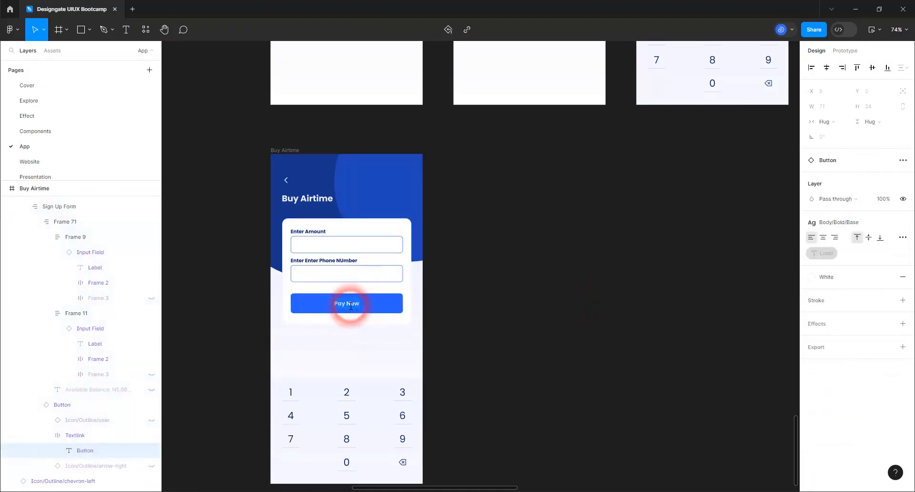
key("BackSpace")
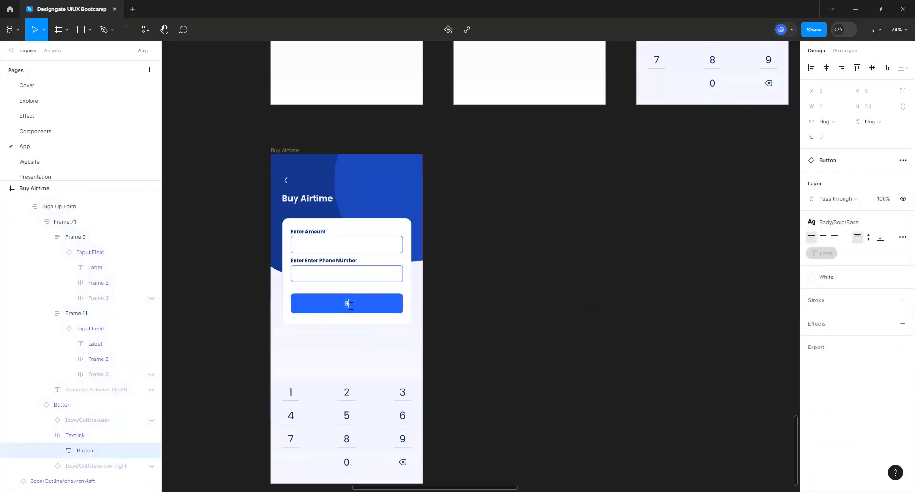
type("Purchase Airtime")
left_click(554, 356)
left_click(587, 359)
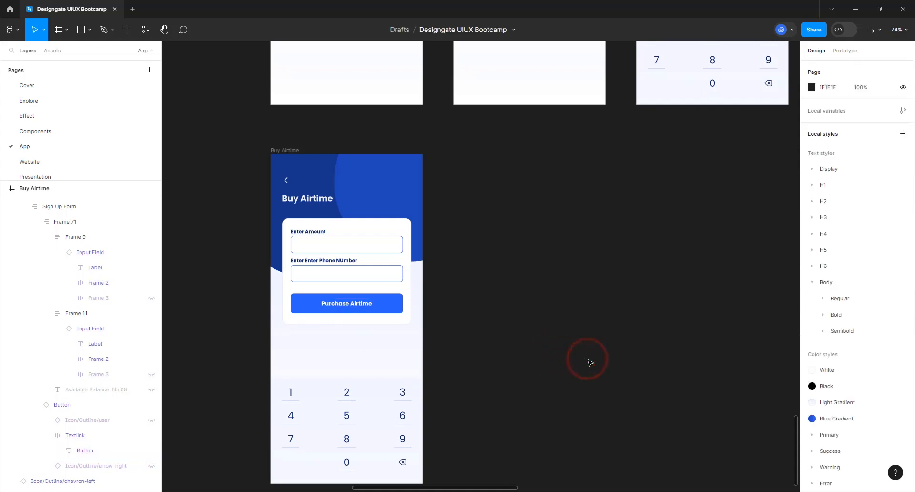
Delete the Num pad instance from the bottom of the Buy Airtime screen
left_click(308, 437)
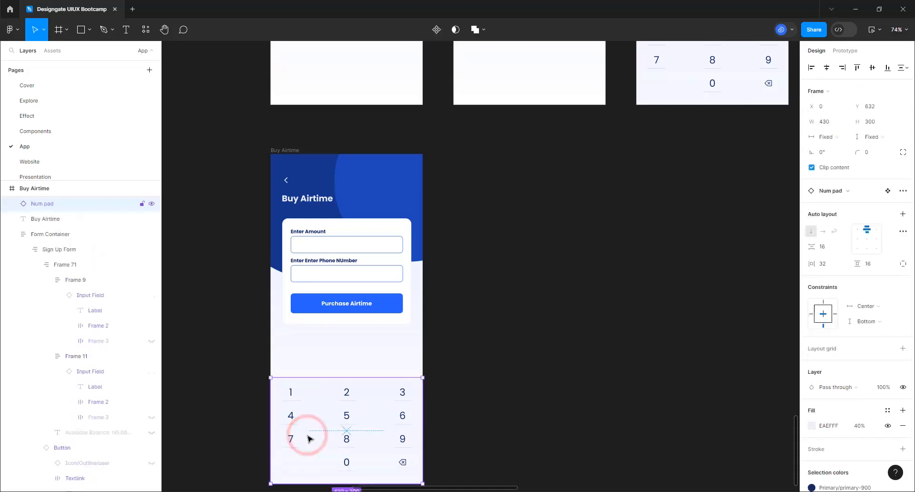
key("Delete")
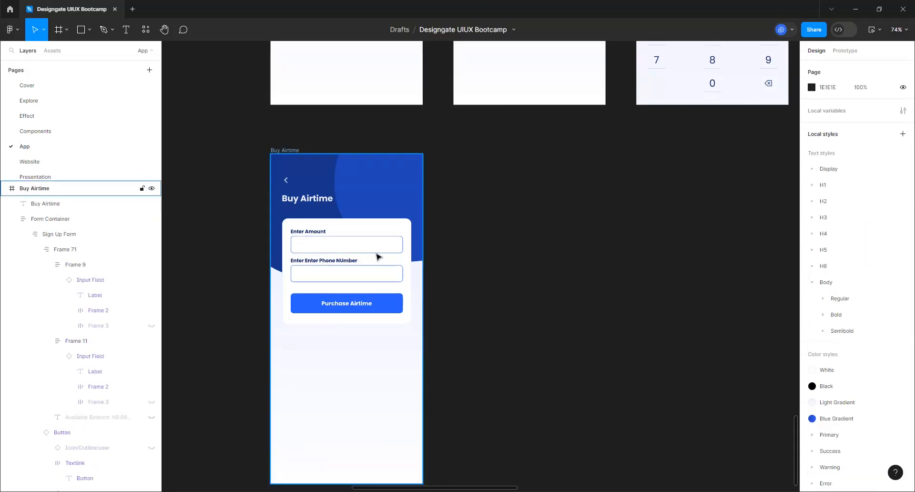
scroll(367, 265, "up", 4)
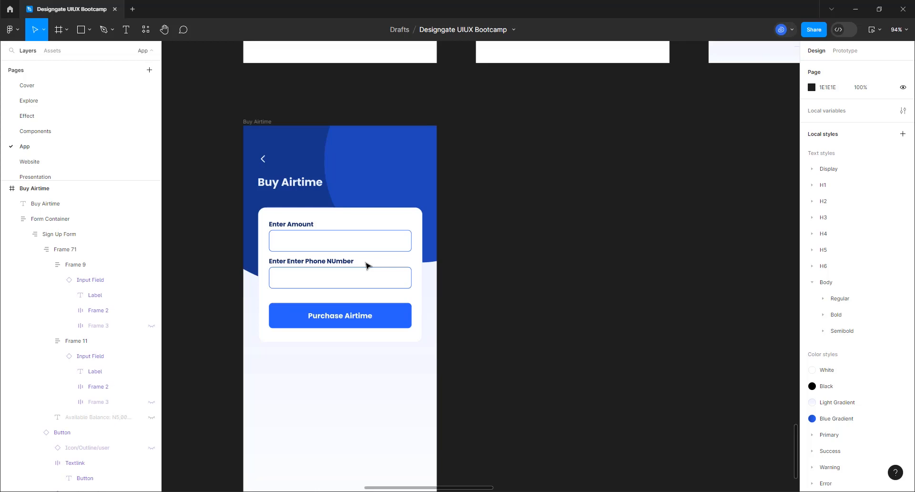
Select the Network logo component and browse the file's components in the Assets panel
left_click(305, 113)
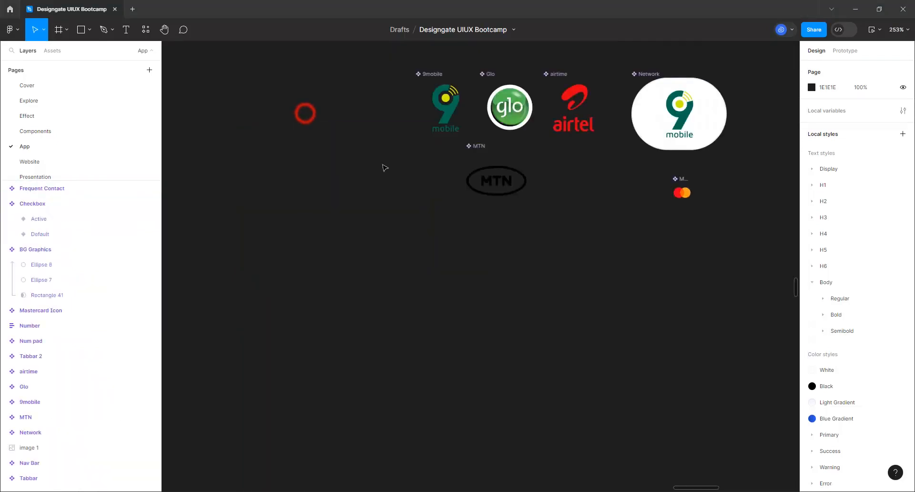
left_click(645, 73)
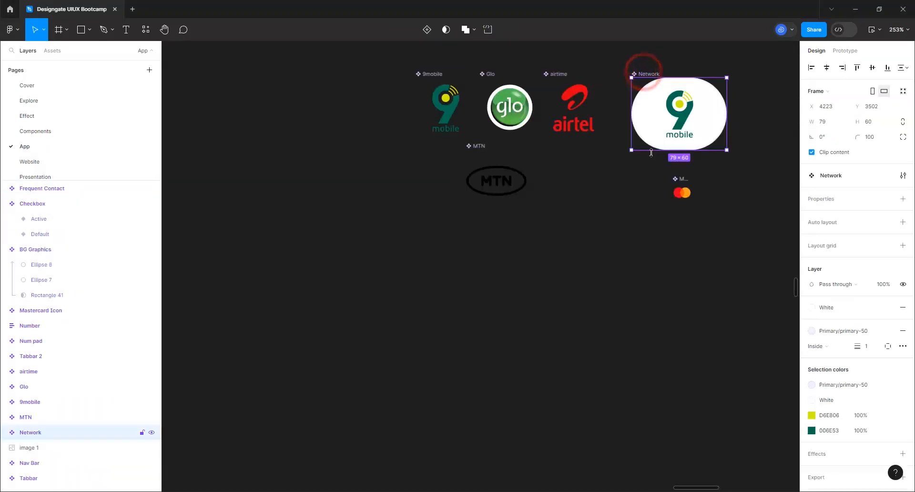
left_click(53, 51)
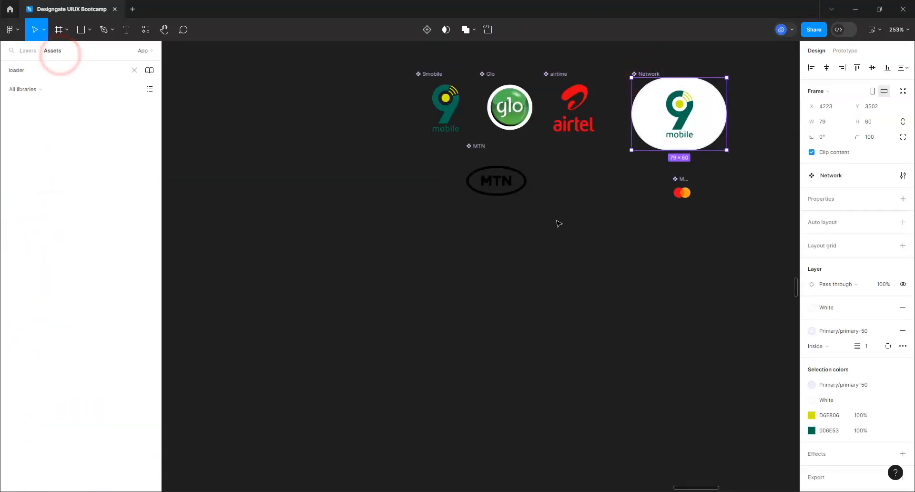
scroll(639, 172, "down", 5)
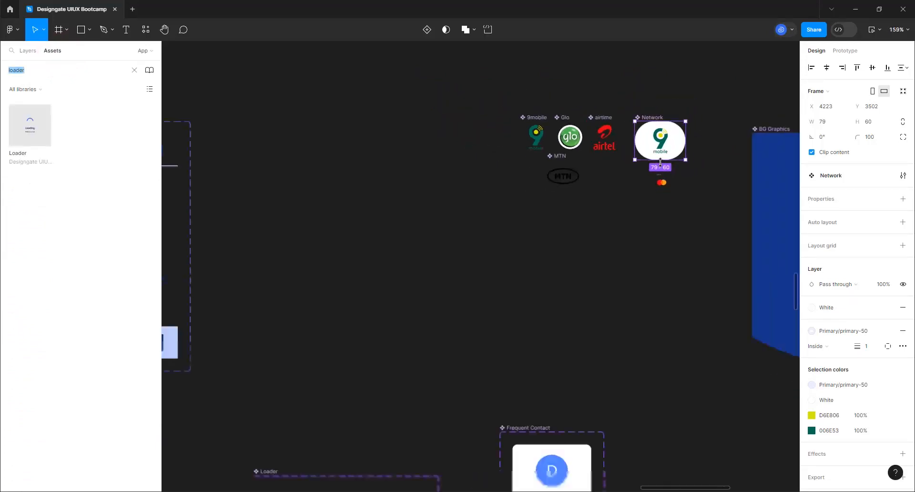
scroll(660, 162, "down", 10)
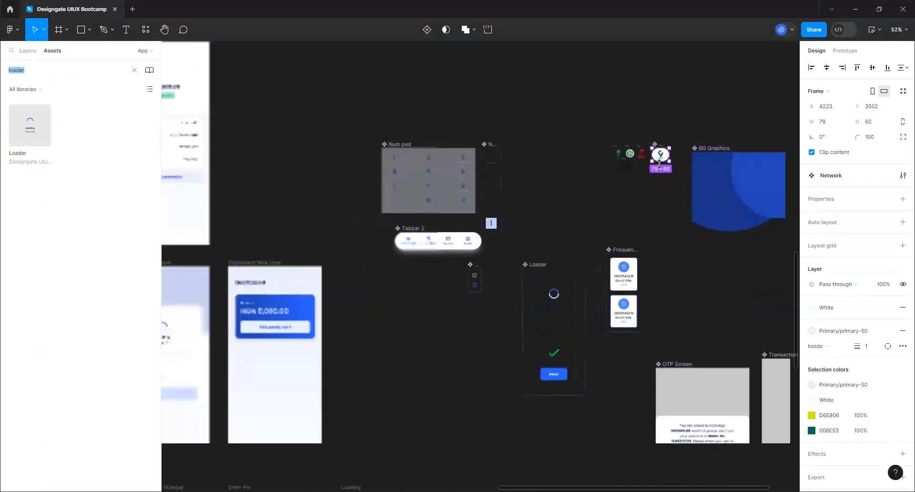
scroll(660, 164, "down", 5)
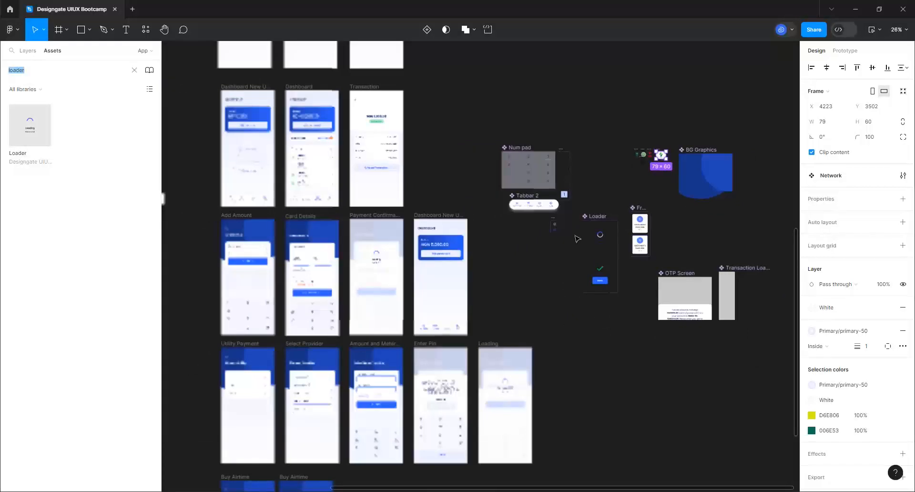
scroll(577, 238, "down", 3)
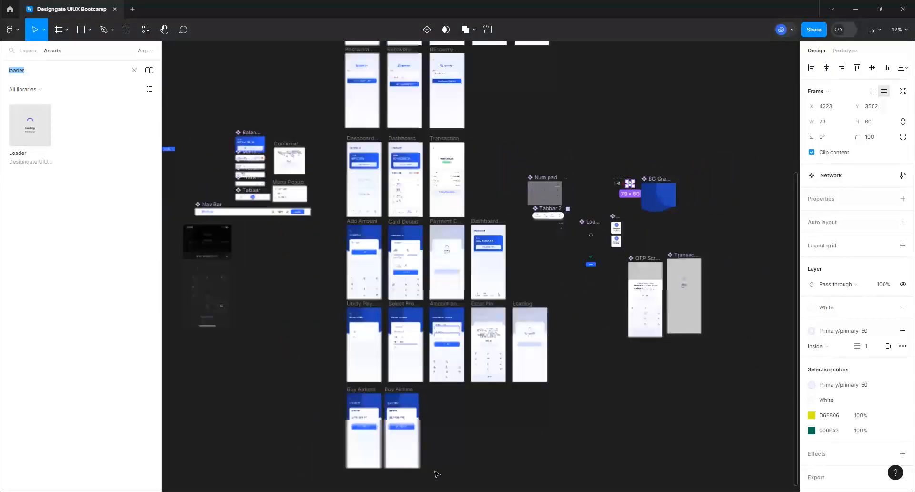
scroll(437, 474, "up", 3)
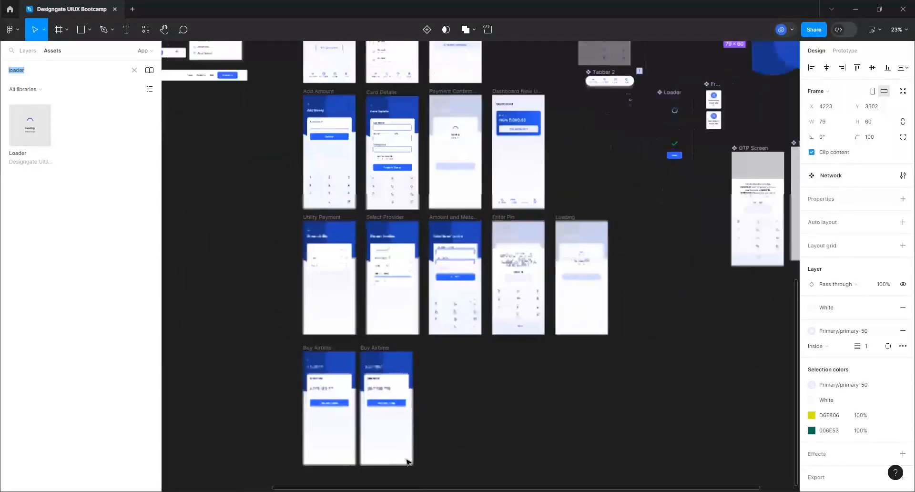
scroll(408, 461, "up", 6)
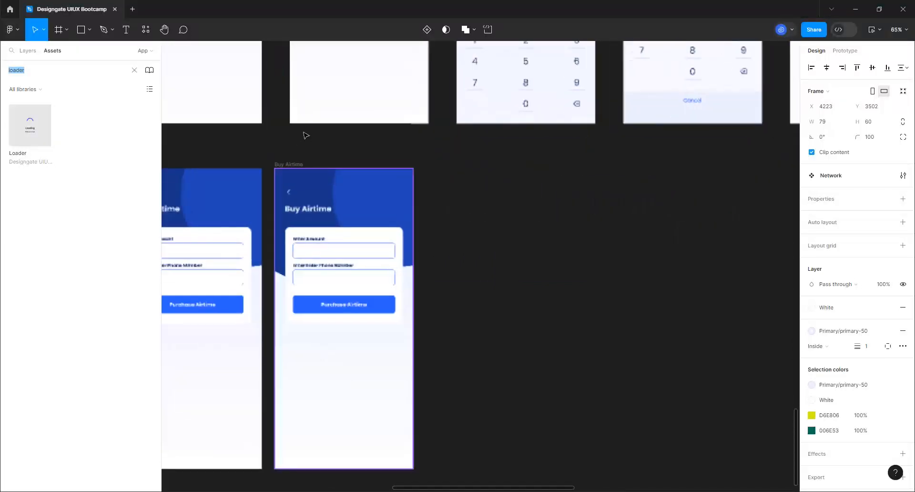
scroll(308, 116, "up", 2)
Search assets for 'net' and drag a Network instance beside the Buy Airtime screen
left_click(40, 71)
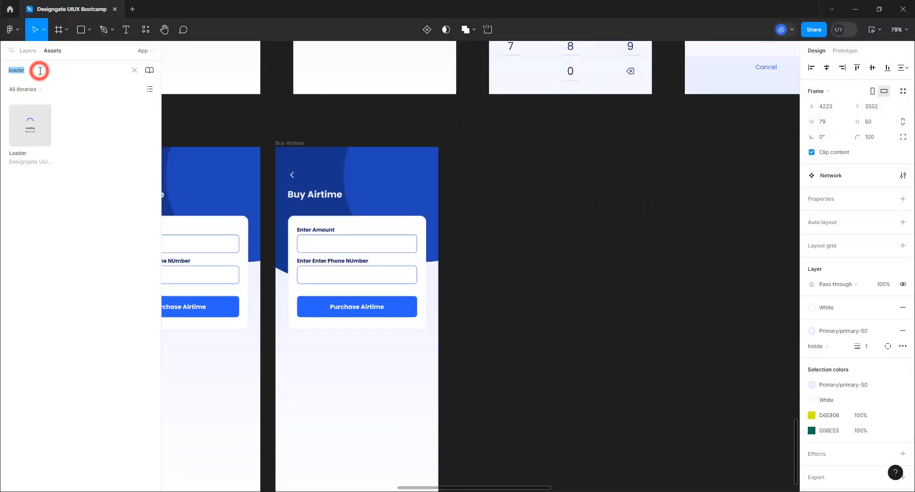
left_click_drag(39, 71, 0, 77)
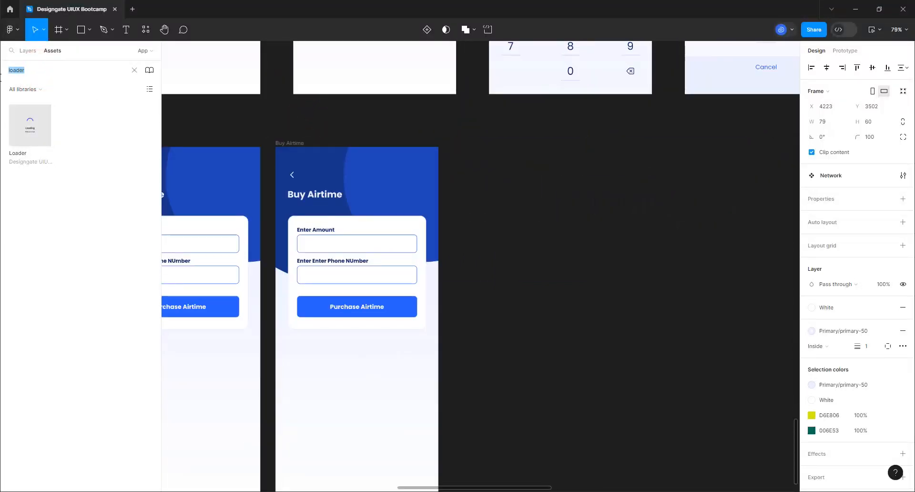
type("network")
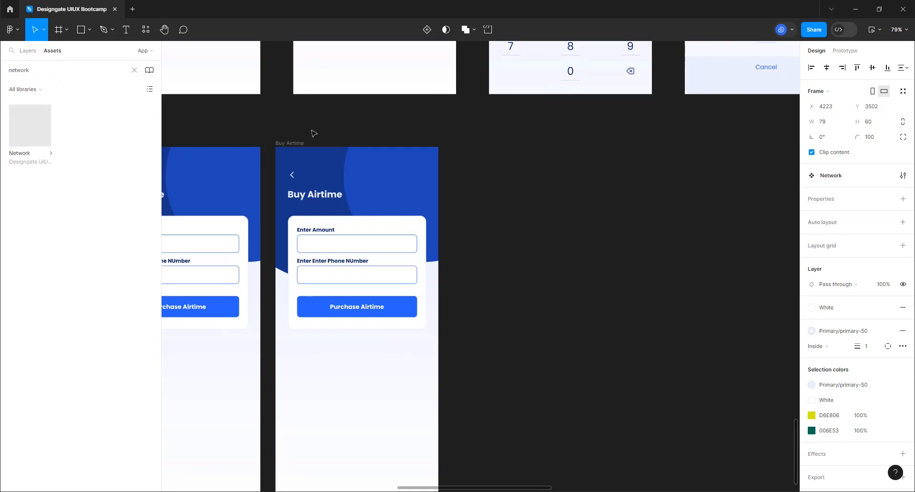
left_click_drag(22, 133, 577, 303)
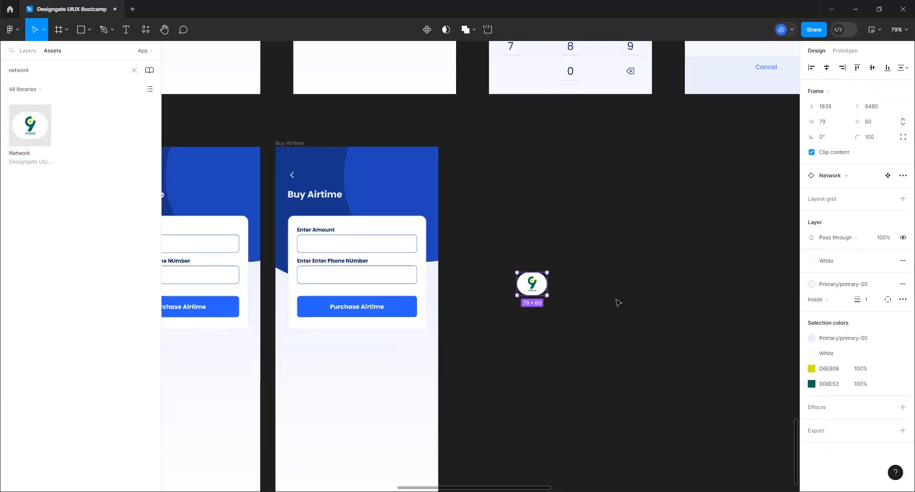
Duplicate the Network logo and wrap both logos in an auto-layout frame
scroll(618, 302, "up", 3)
scroll(615, 295, "up", 2)
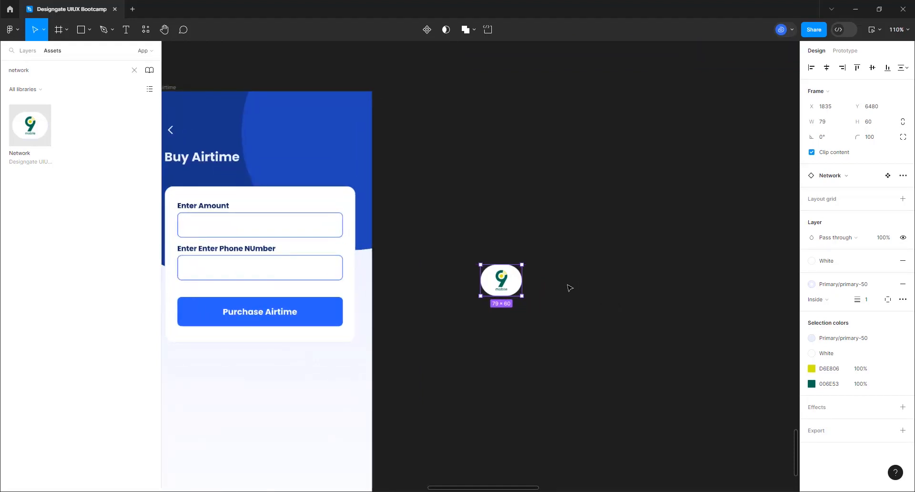
key("ctrl+d")
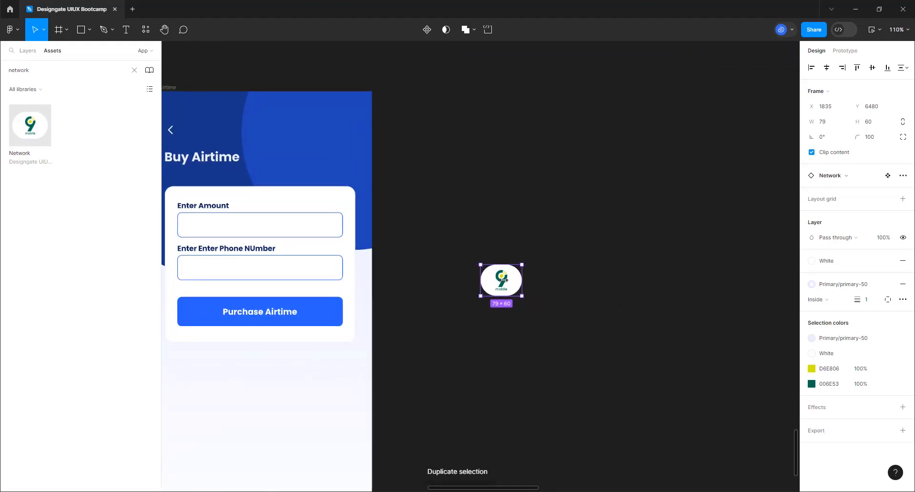
left_click_drag(504, 279, 560, 285)
left_click(493, 282, "shift")
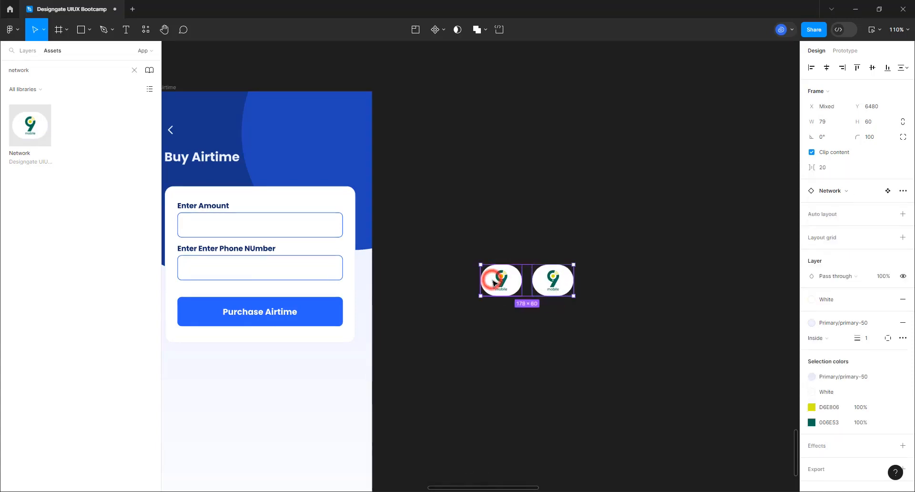
key("shift+a")
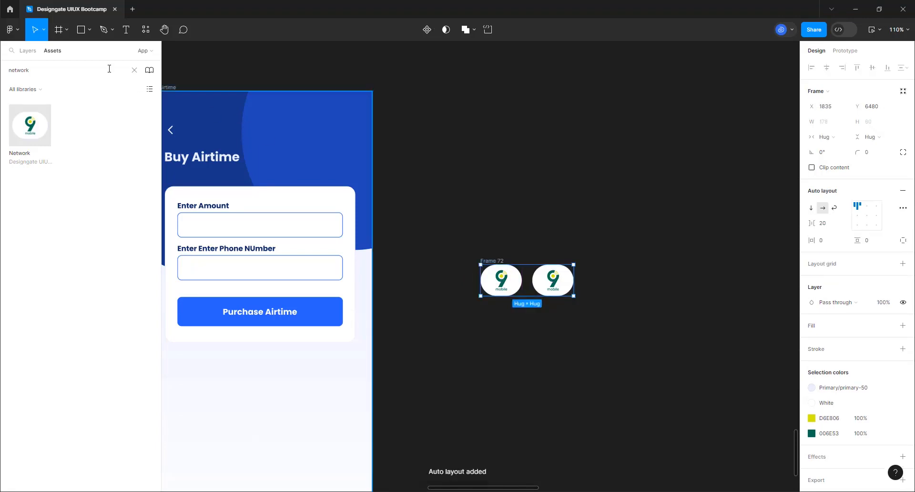
Rename the new auto-layout frame 'Network strip'
left_click(27, 51)
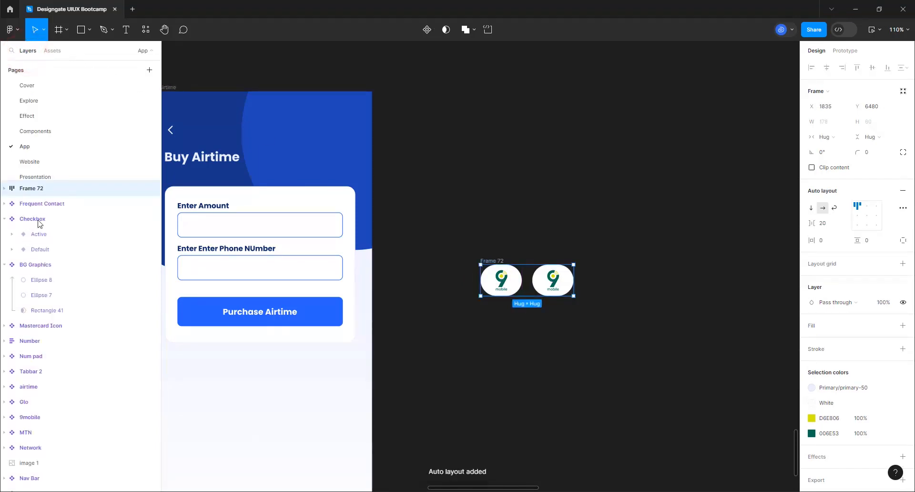
double_click(31, 189)
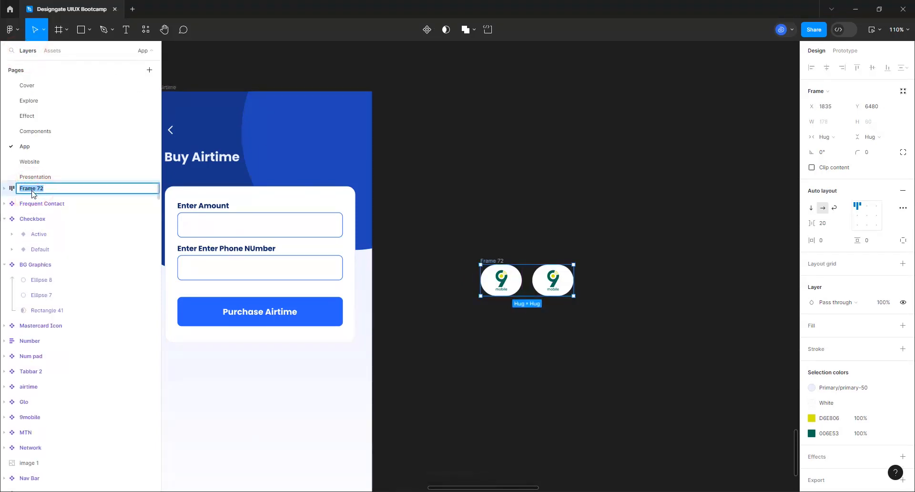
type("Netwrok strip")
left_click(32, 190)
left_click(38, 192)
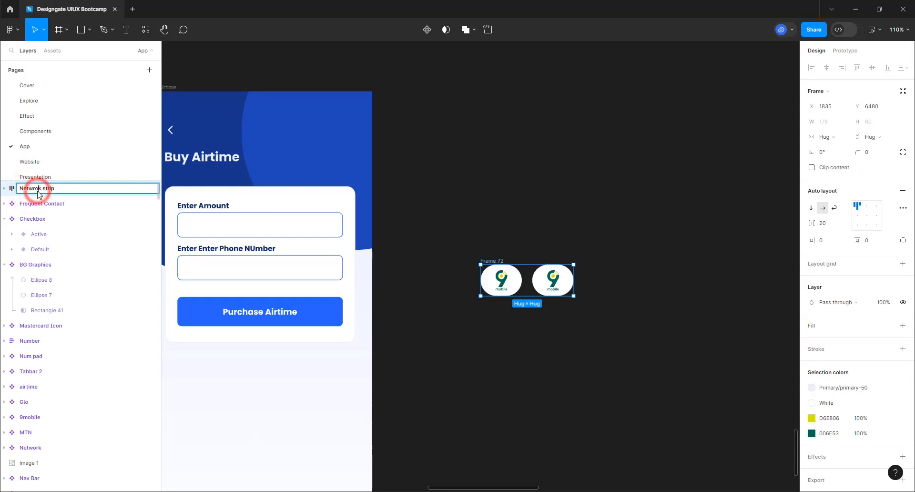
key("BackSpace")
key("BackSpace")
key("Return")
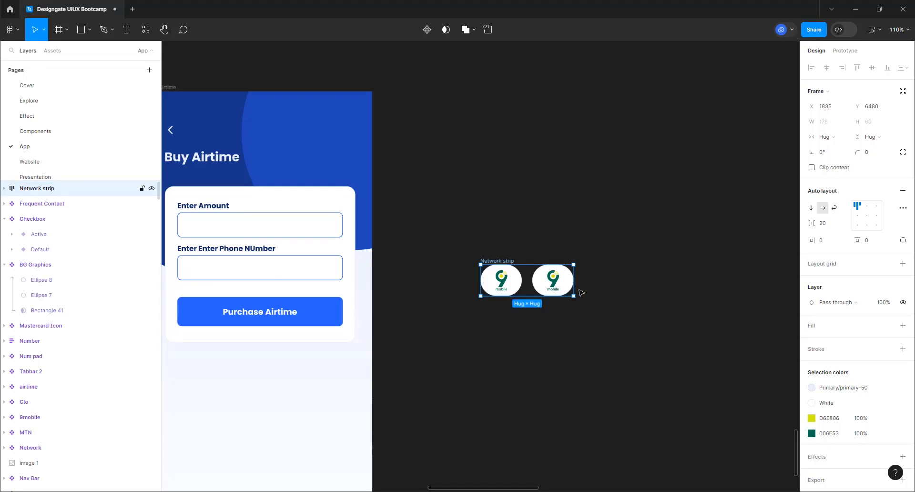
Duplicate the logo circles so the strip holds four logos
double_click(514, 287)
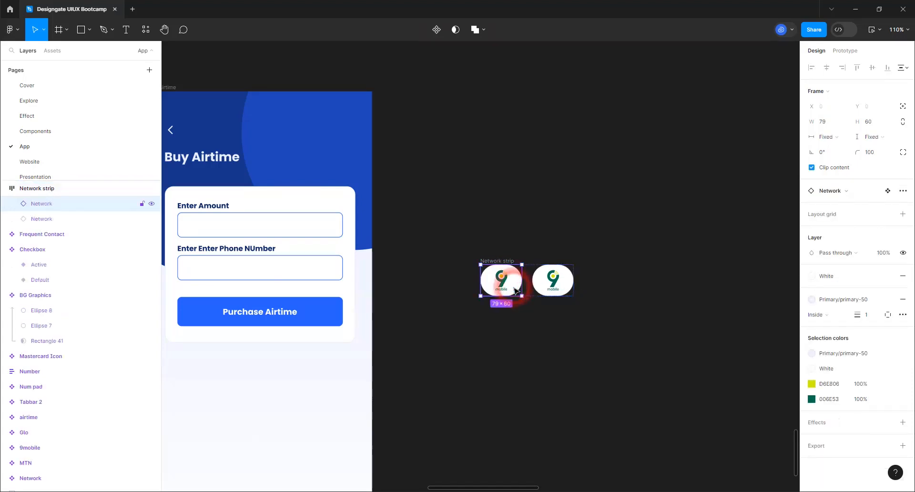
double_click(515, 289)
left_click(542, 373)
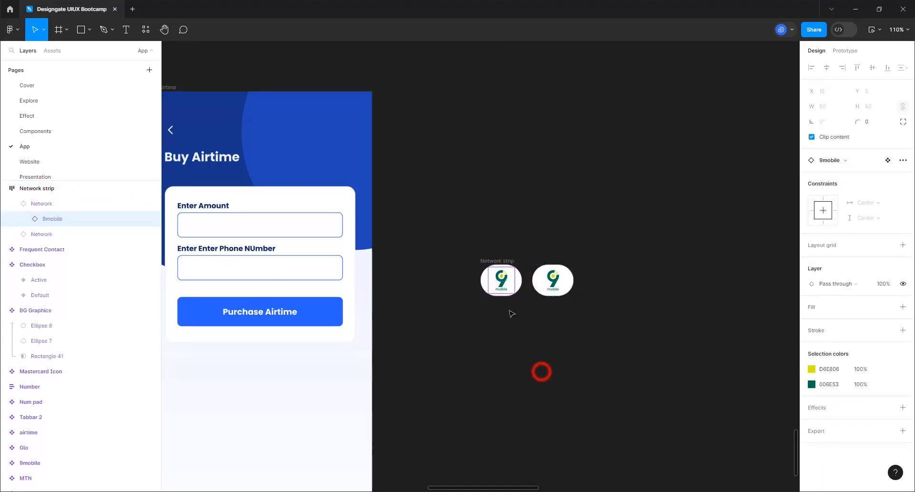
left_click(519, 283)
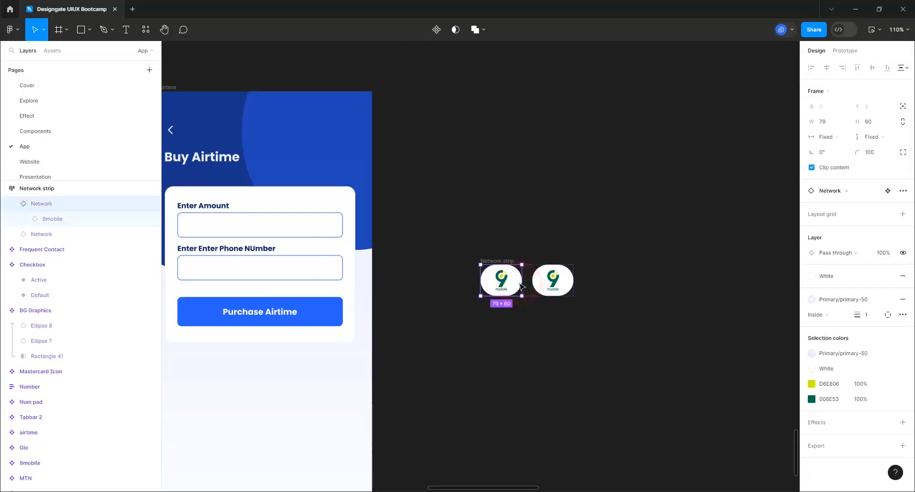
key("ctrl+d")
key("ctrl+d")
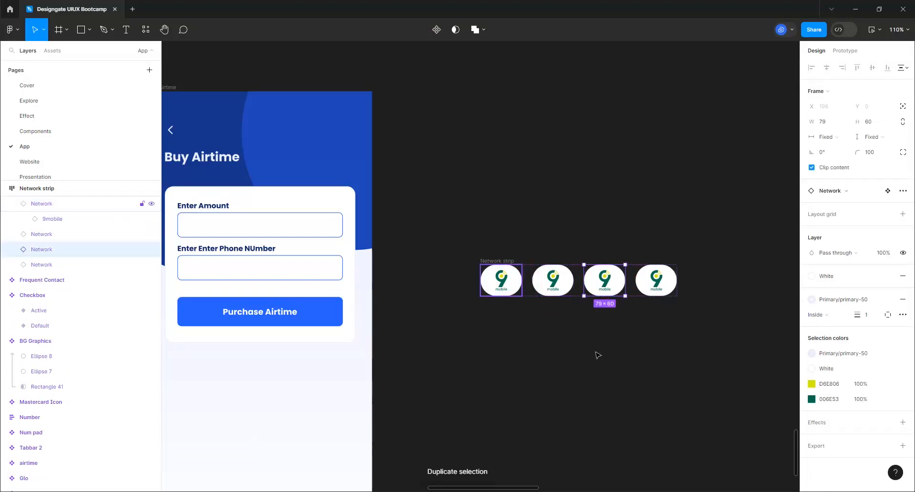
left_click(597, 352)
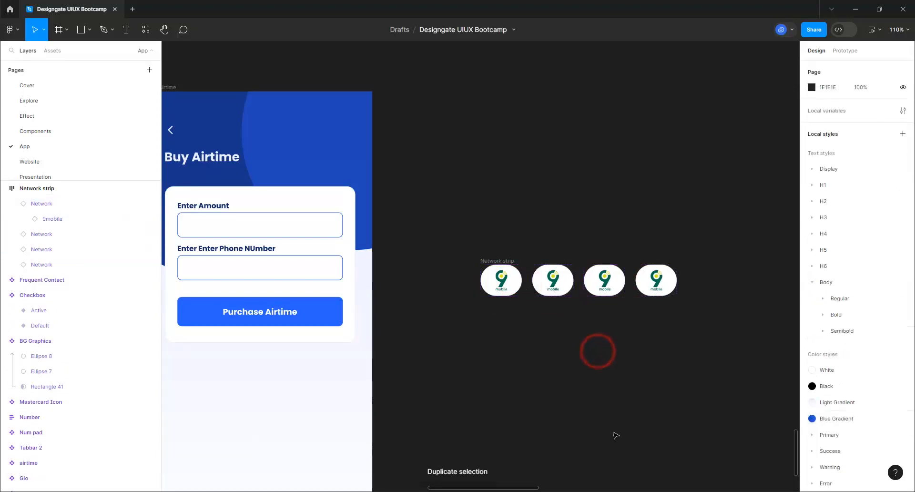
Set the Network strip's gap between logos to 4
left_click(501, 262)
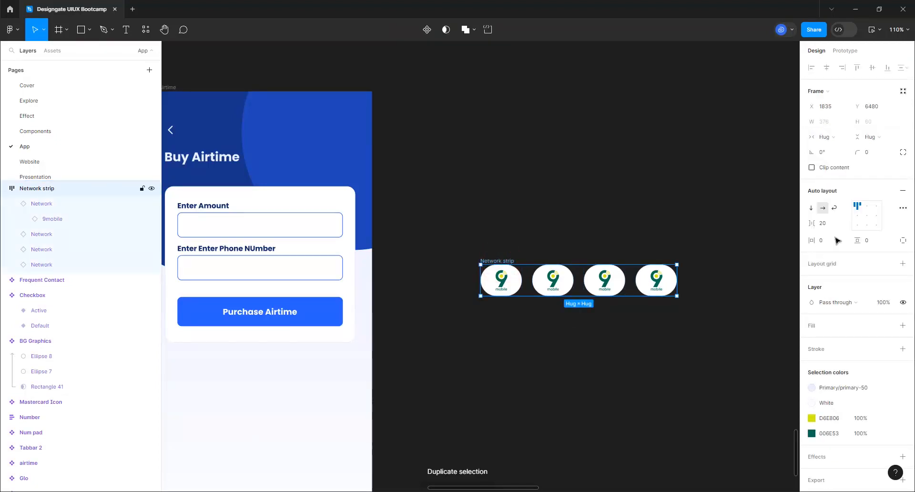
left_click(826, 226)
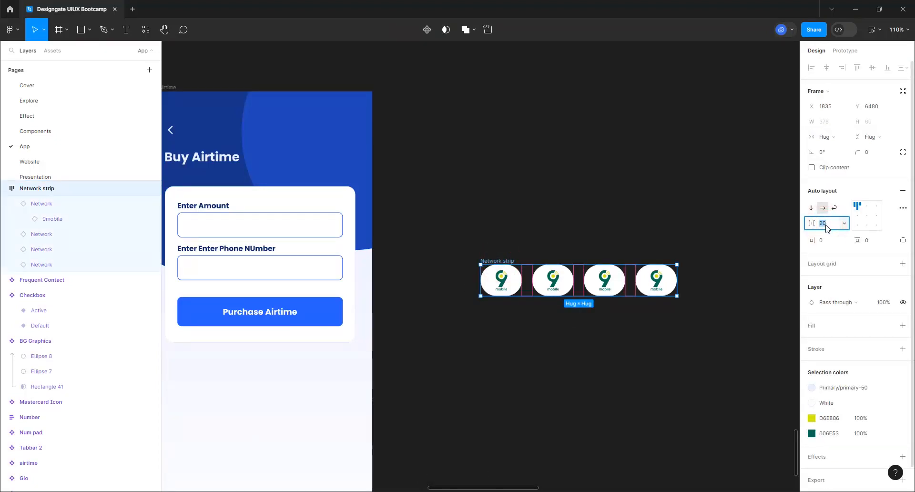
type("0")
key("Return")
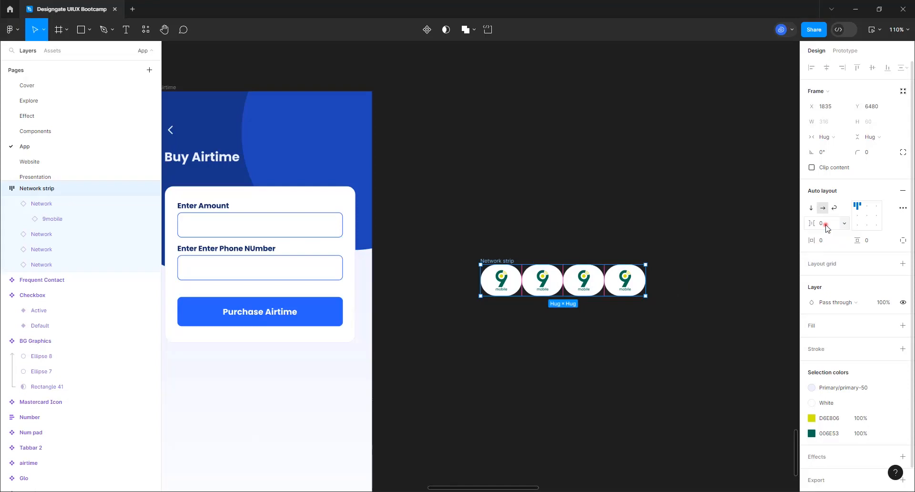
left_click(826, 227)
key("Return")
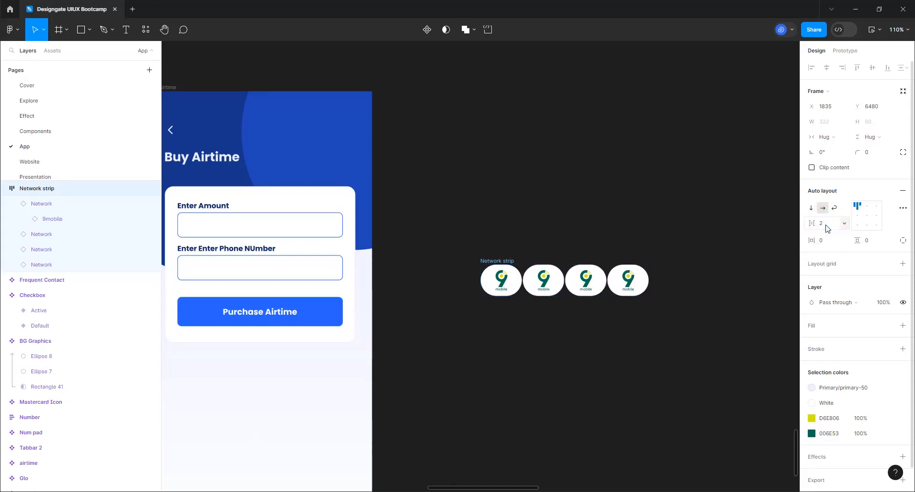
left_click(827, 227)
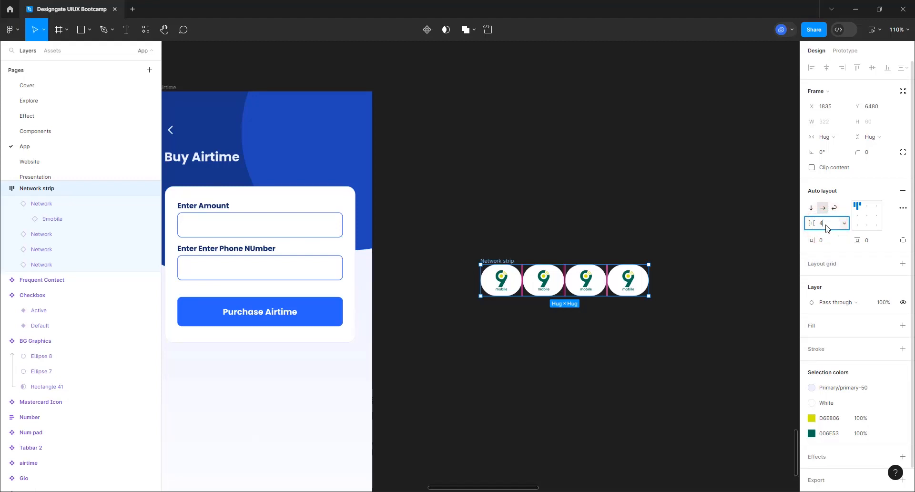
type("4")
key("Return")
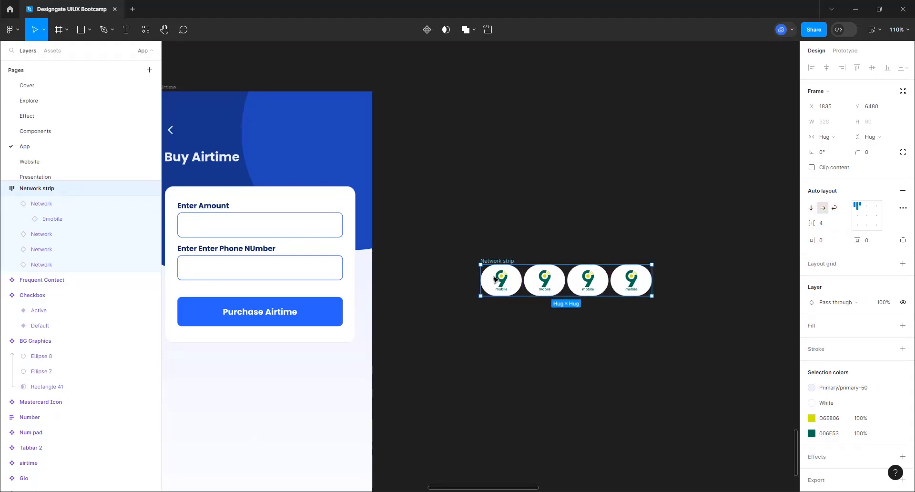
Swap the first logo's icon to MTN
double_click(495, 279)
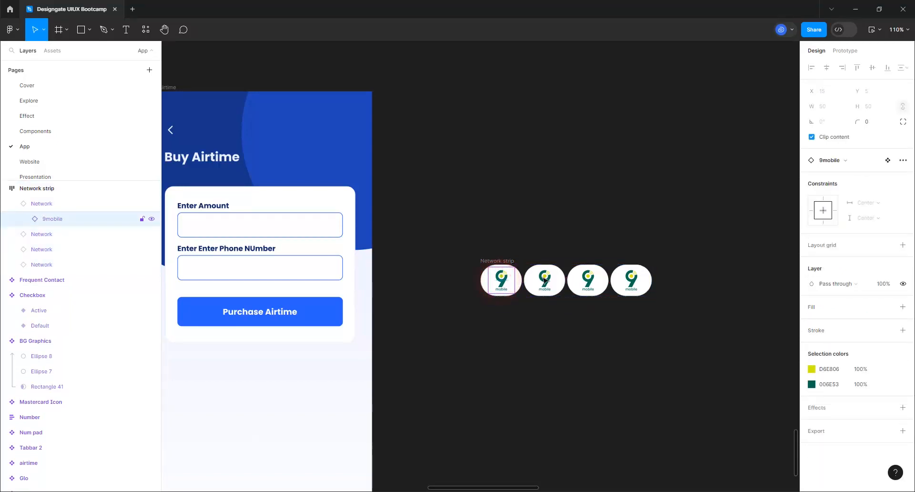
left_click(837, 161)
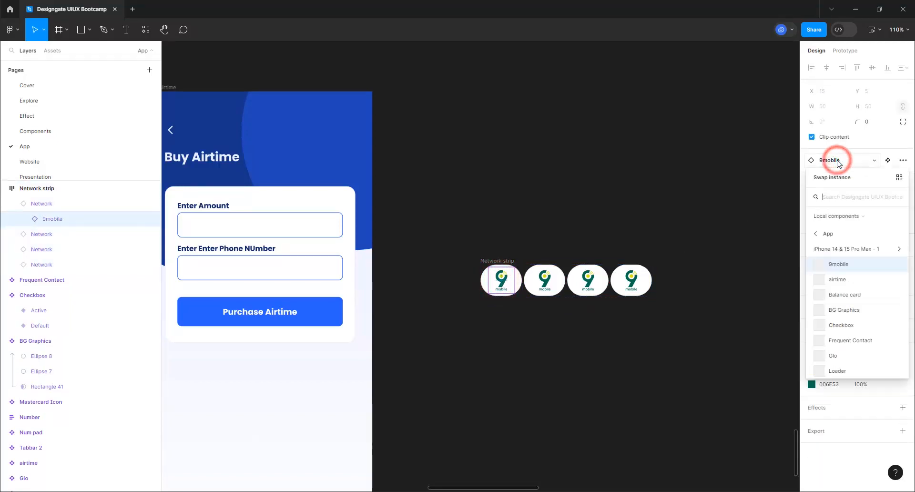
left_click(849, 195)
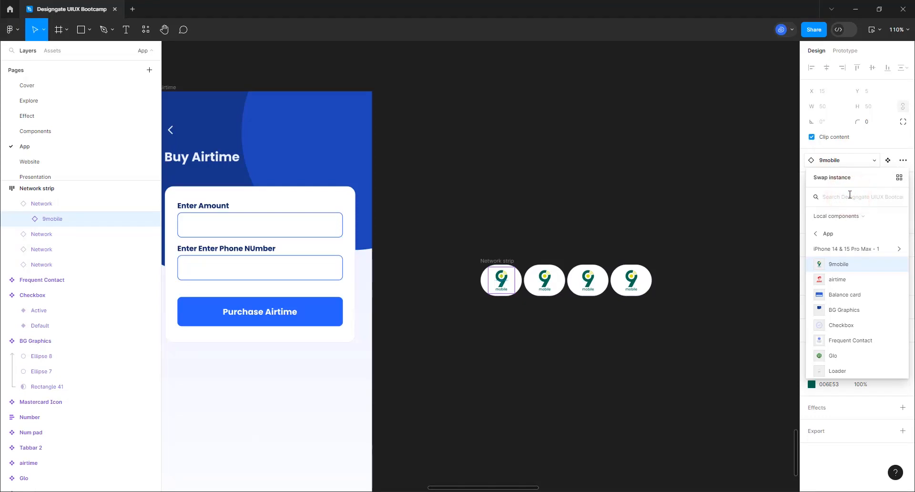
type("mtn")
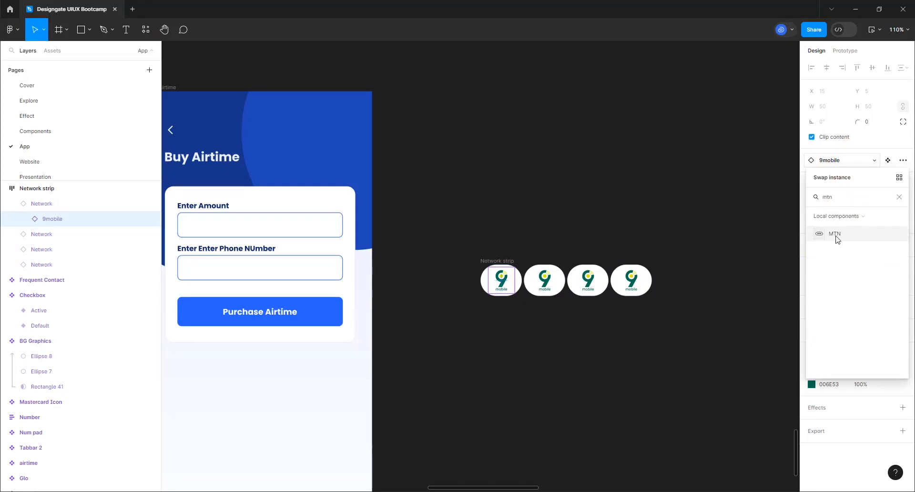
left_click(837, 237)
Swap the third logo's 9mobile icon for the airtel icon
left_click(548, 279)
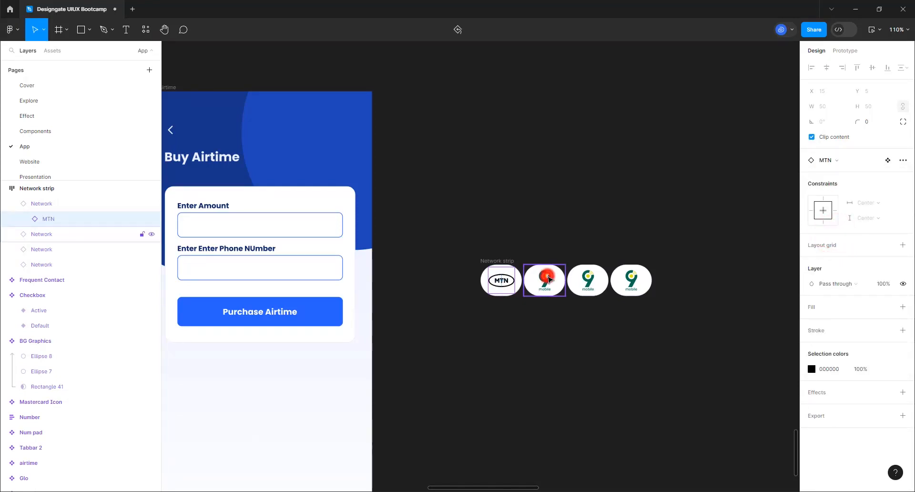
double_click(548, 279)
left_click(593, 281)
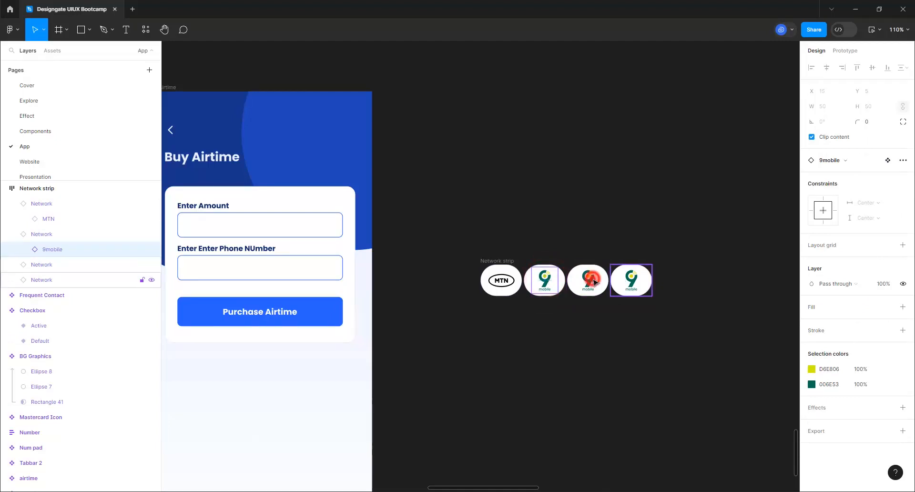
double_click(594, 281)
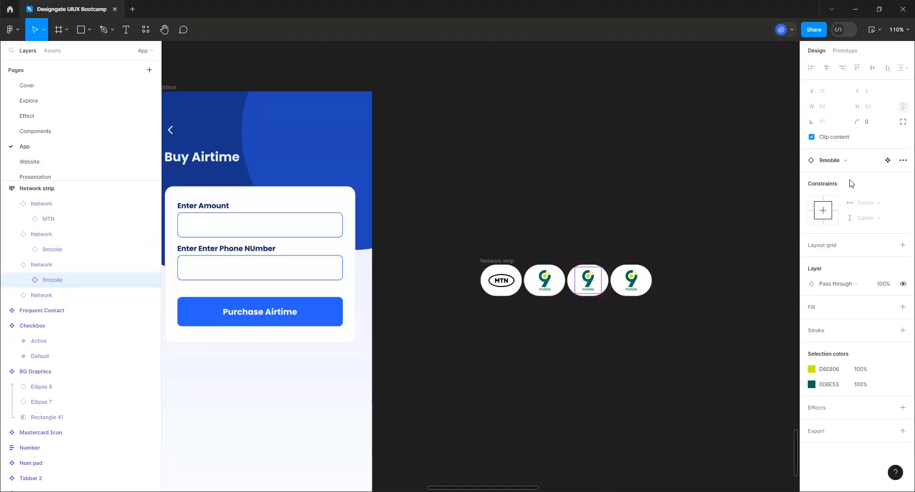
left_click(831, 160)
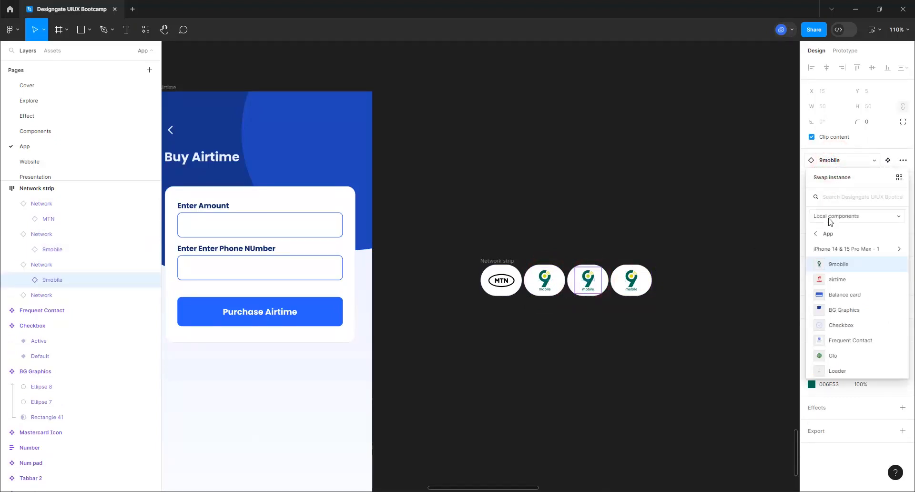
type("air")
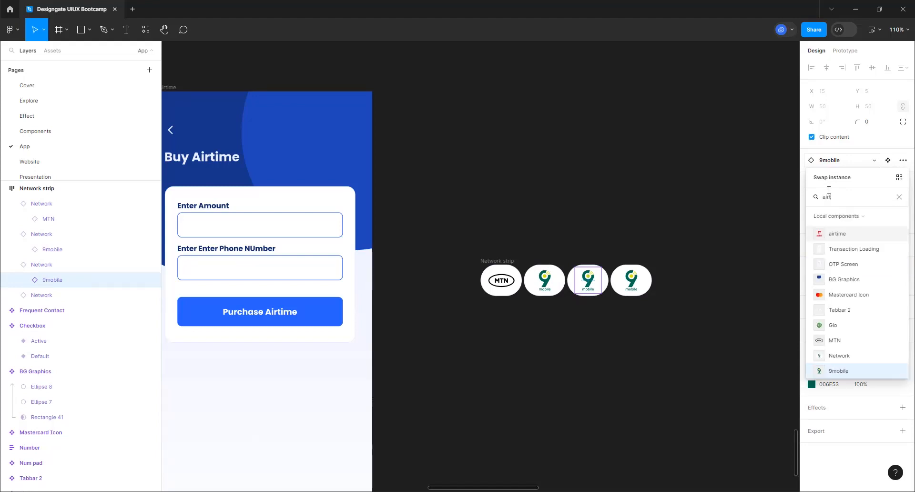
type("tel")
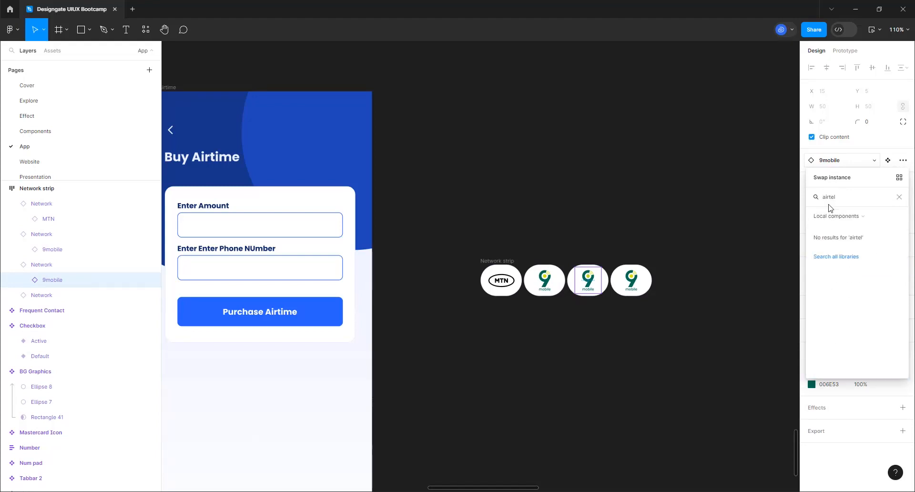
key("BackSpace")
key("BackSpace")
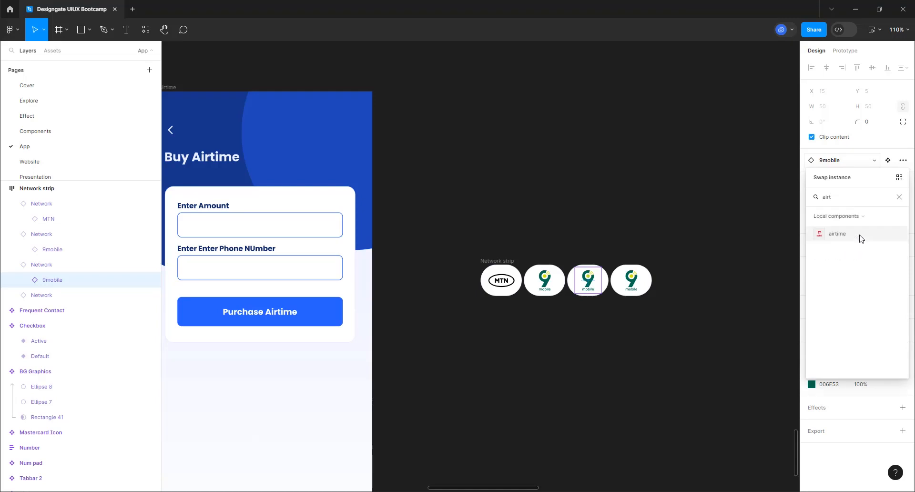
left_click(854, 237)
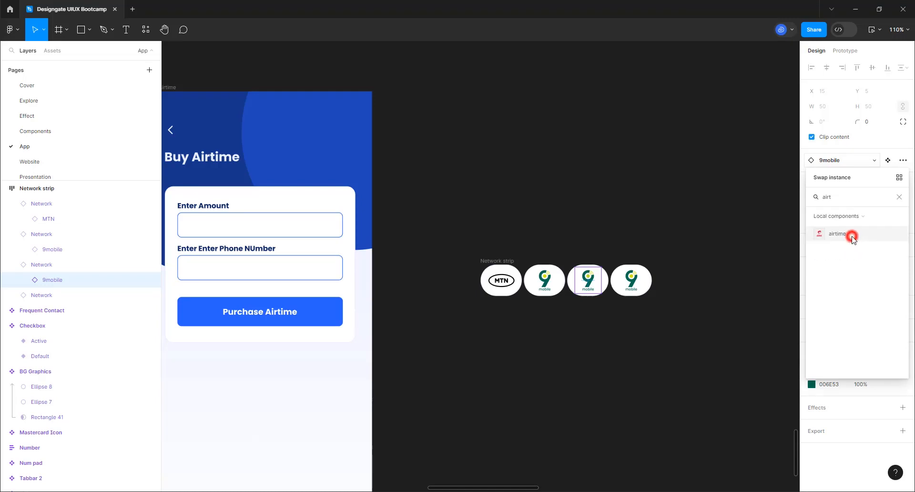
Swap the fourth logo's 9mobile icon for the Glo icon
left_click(639, 276)
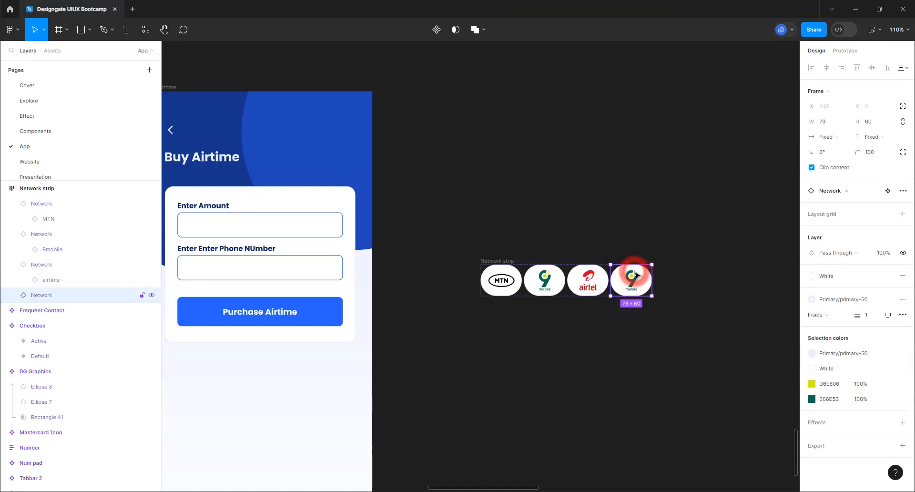
left_click(638, 275)
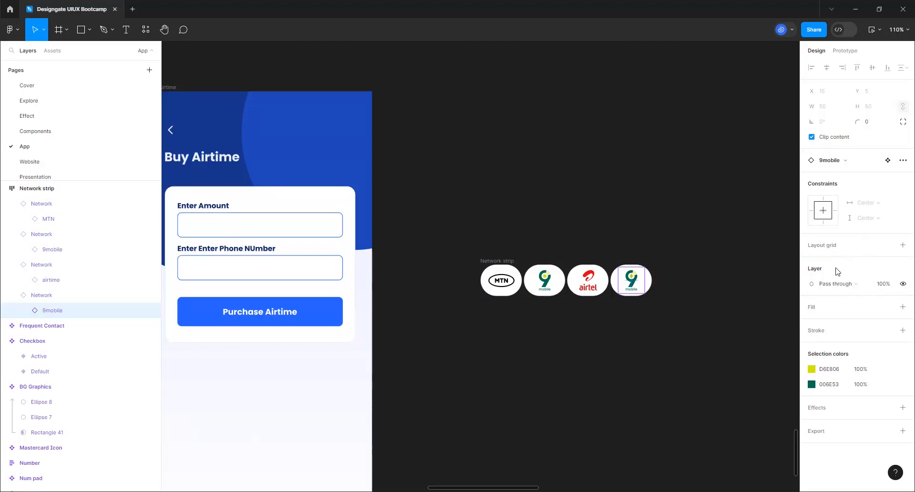
left_click(832, 160)
type("glo")
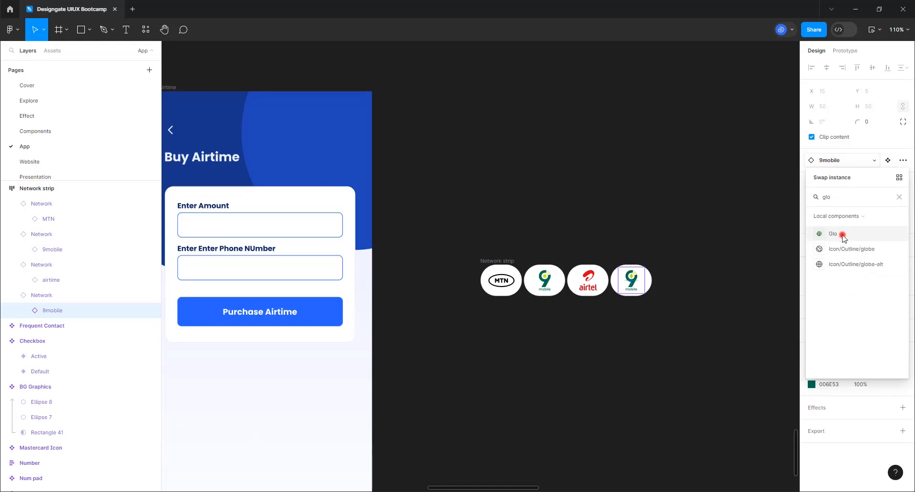
left_click(842, 235)
left_click(595, 229)
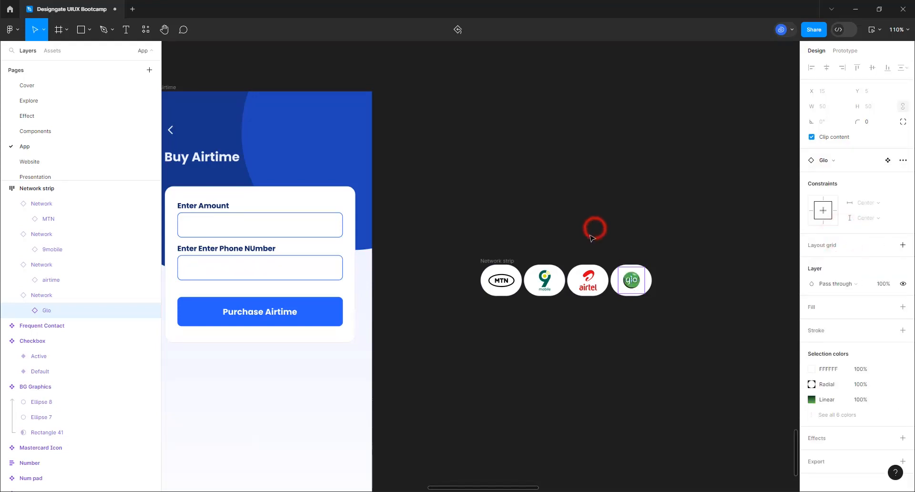
left_click(486, 264)
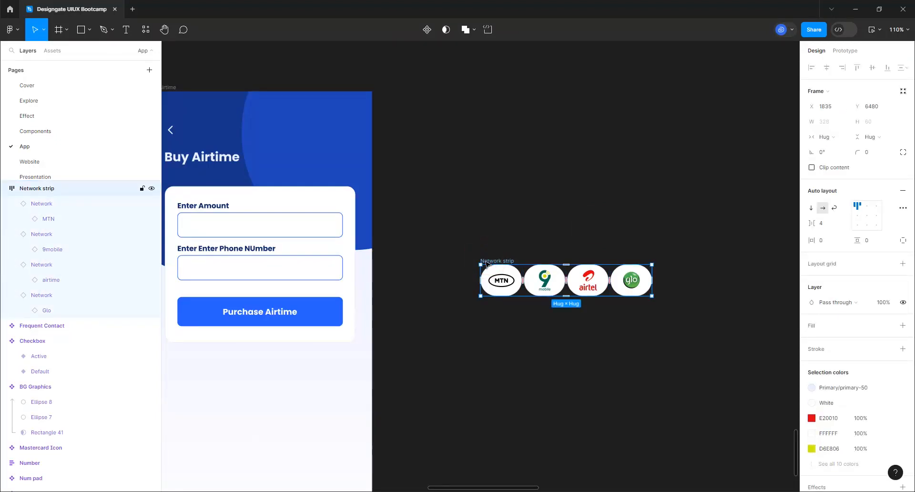
Turn the Network strip into a component
left_click(426, 30)
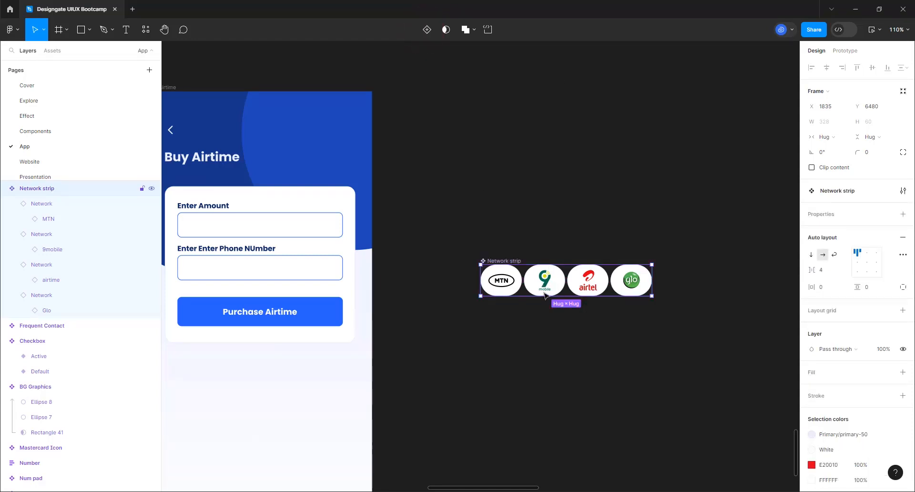
key("ctrl+d")
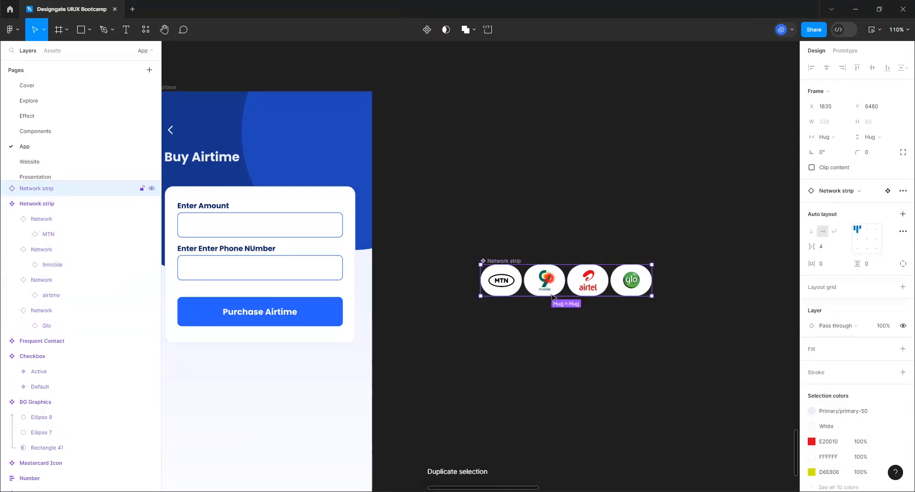
left_click_drag(552, 281, 559, 340)
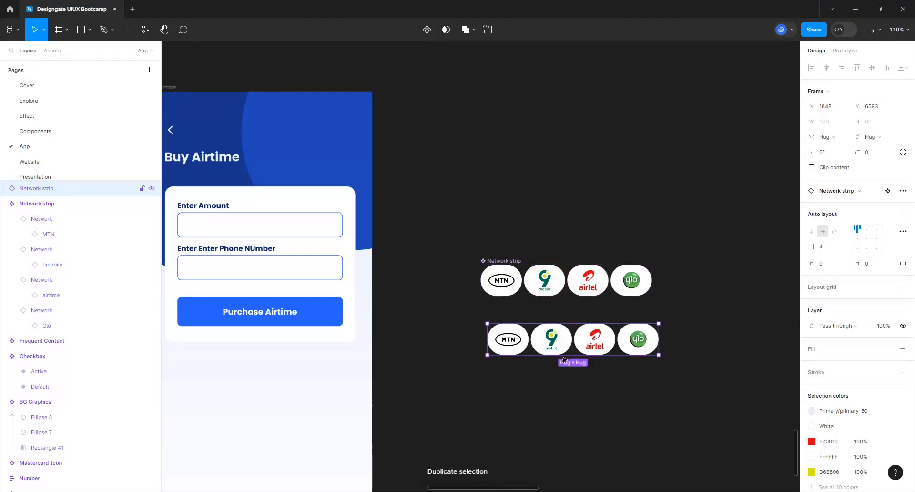
key("Delete")
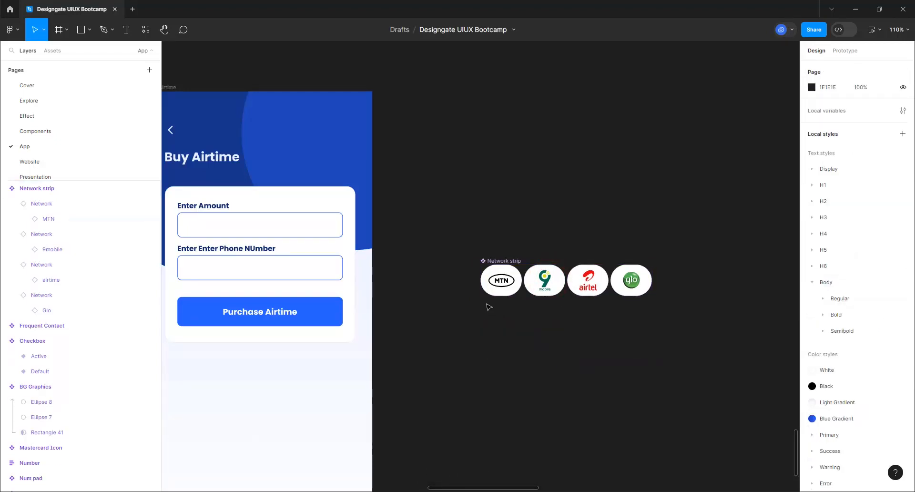
Paste a Network strip instance into the form's Frame 71 and set its width to Fill container
left_click(340, 196)
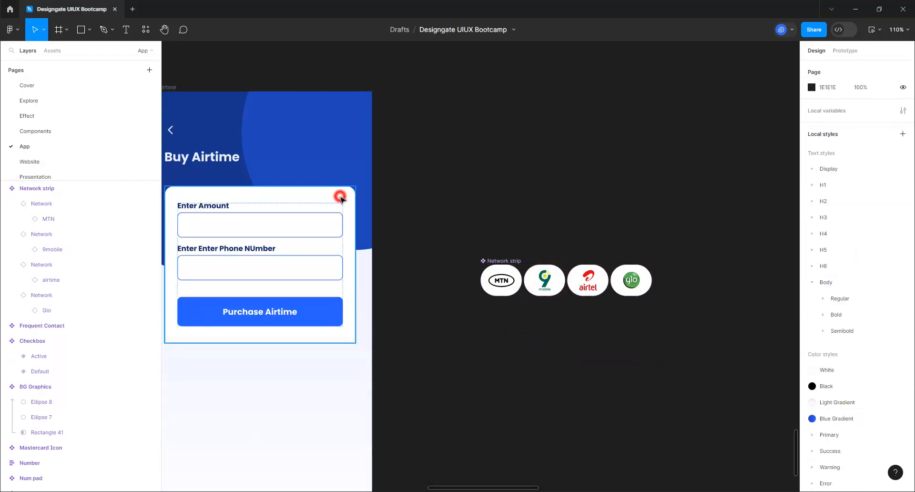
left_click(303, 235)
left_click(301, 236)
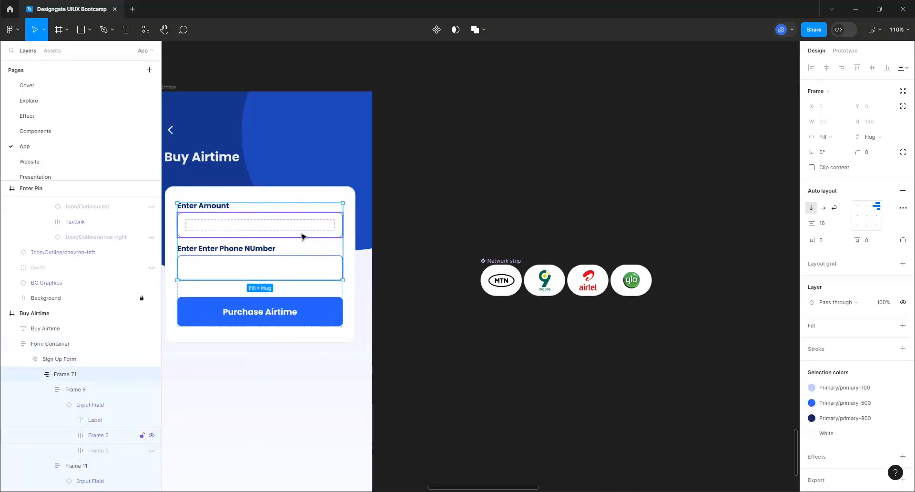
key("ctrl+v")
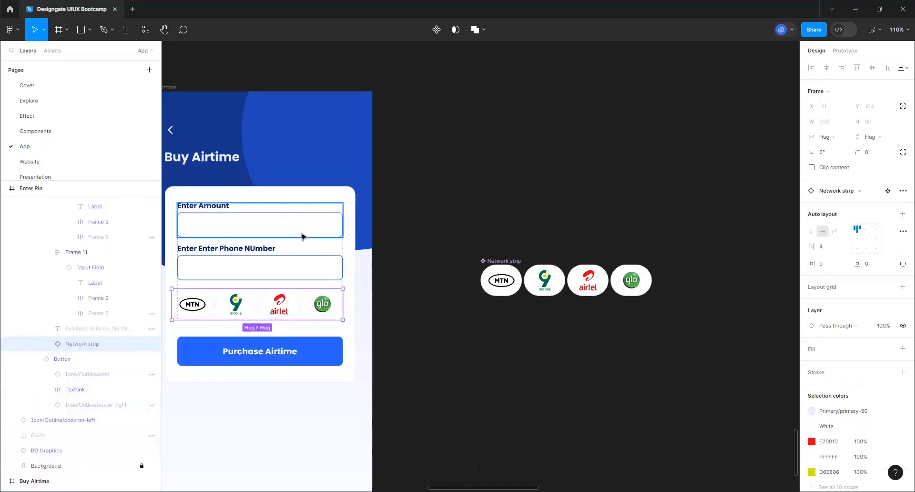
left_click(829, 137)
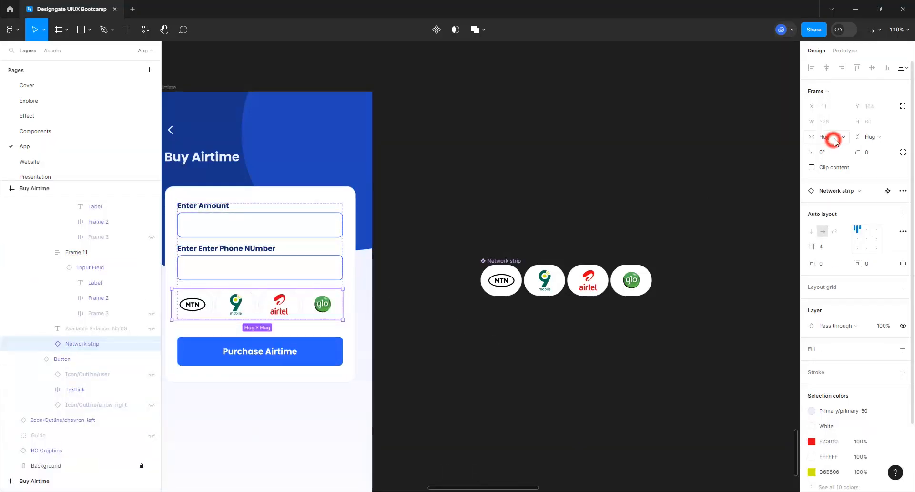
left_click(835, 149)
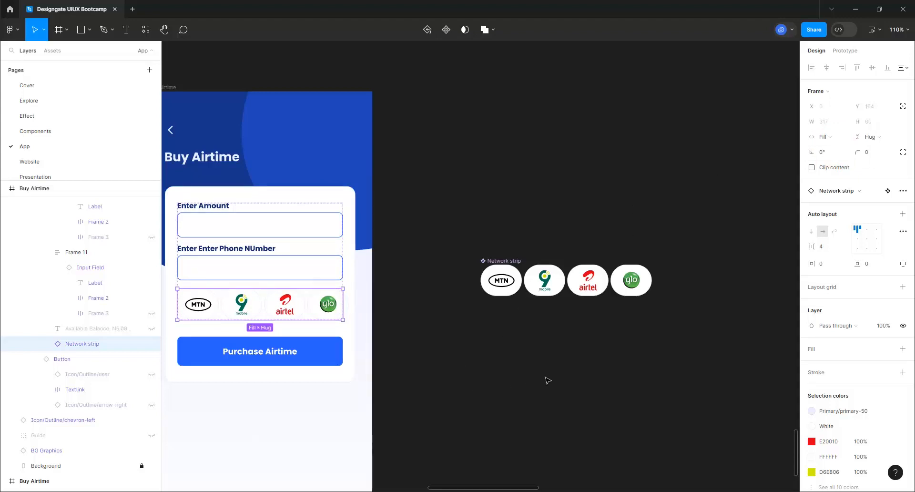
left_click(171, 86)
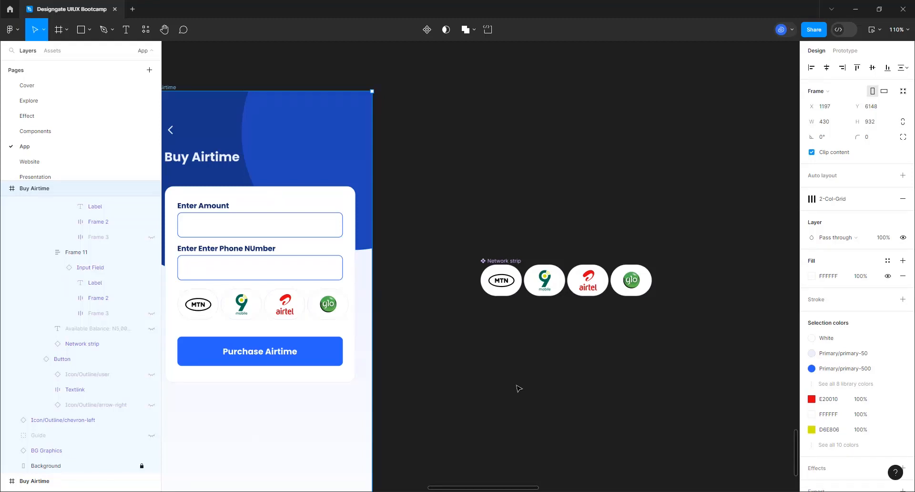
Move the Network strip up two places so it sits above the phone number field
left_click(314, 309)
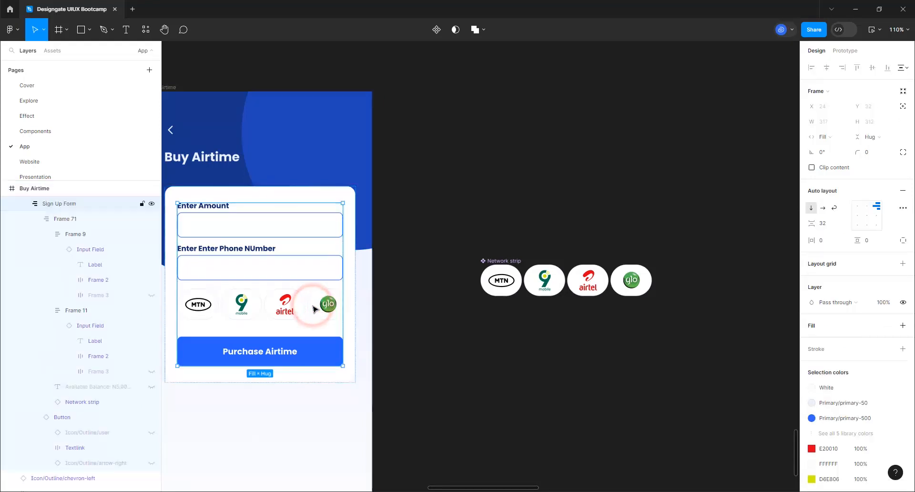
left_click(314, 308)
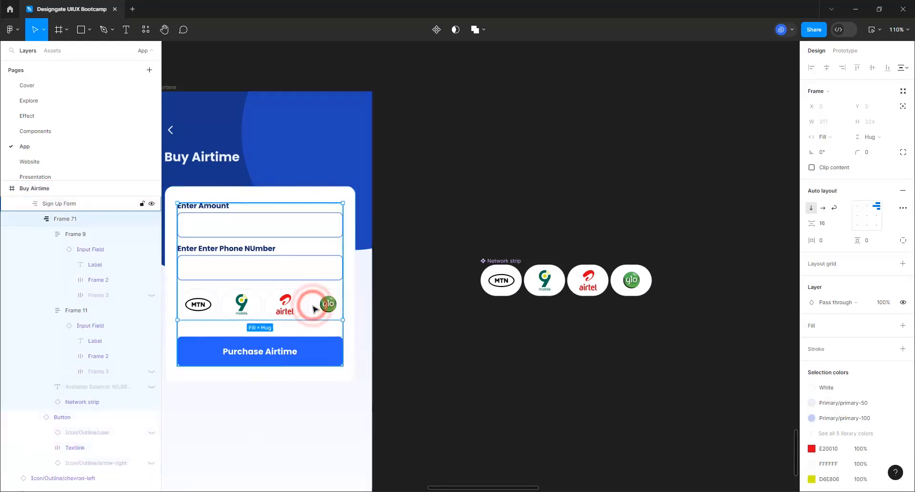
left_click(314, 309)
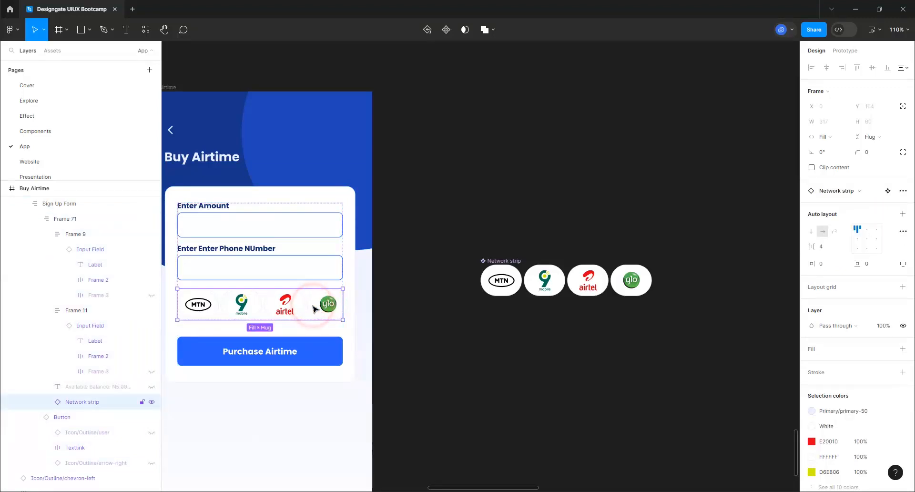
key("Up")
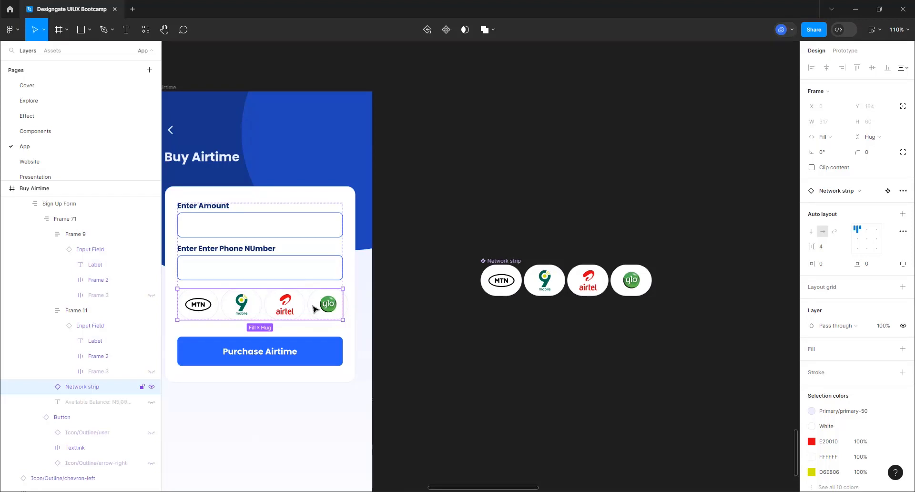
key("Up")
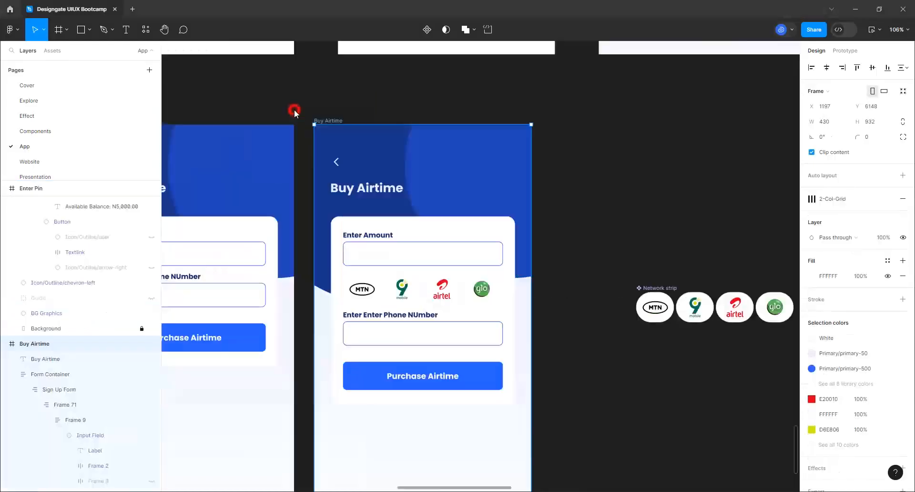
Set the Network strip's auto-layout spacing to Auto so the four logos spread evenly
double_click(456, 291)
double_click(456, 291)
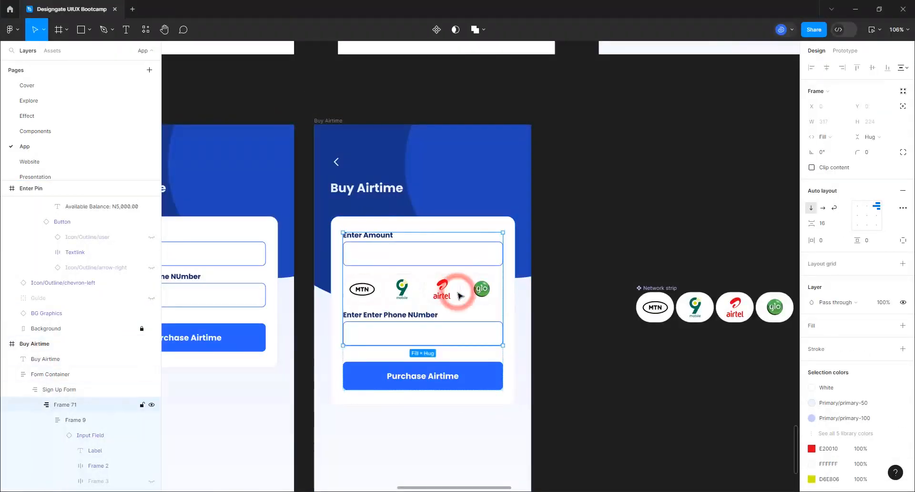
double_click(457, 293)
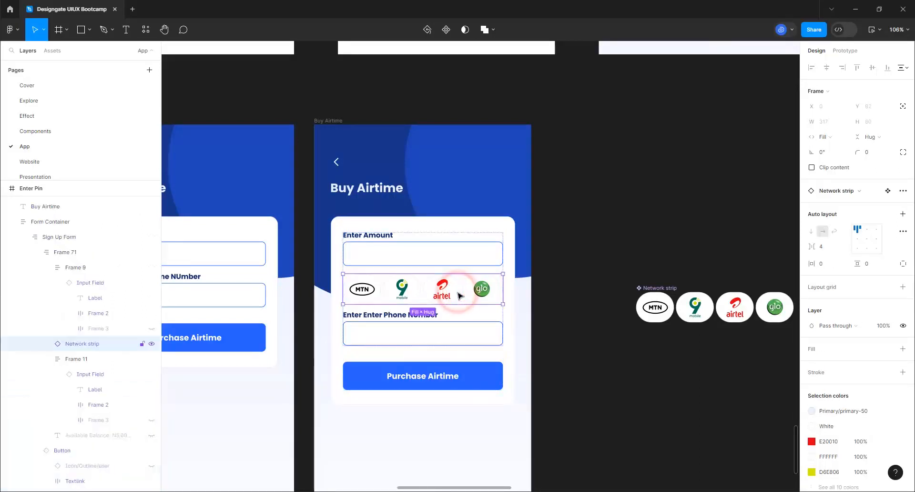
double_click(866, 241)
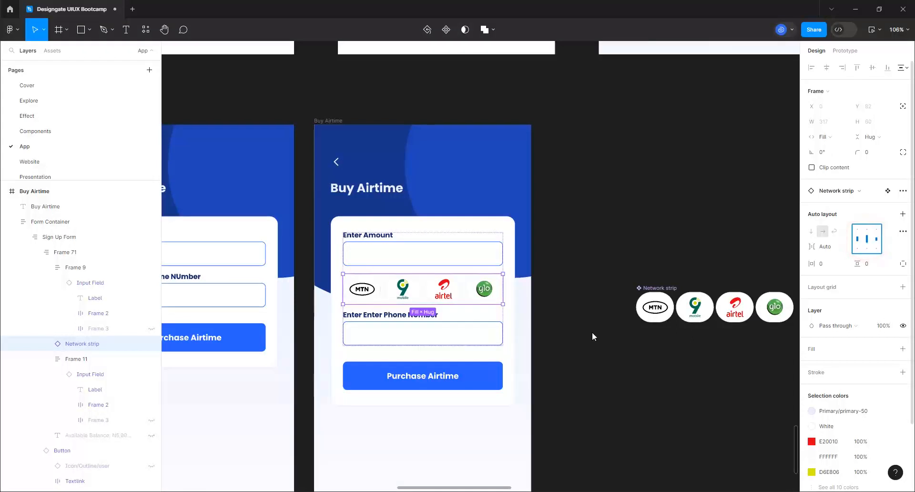
left_click(581, 340)
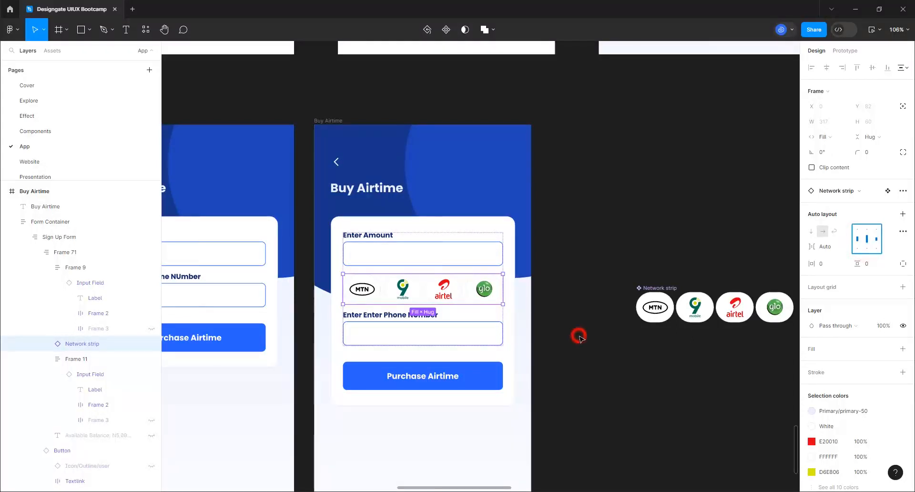
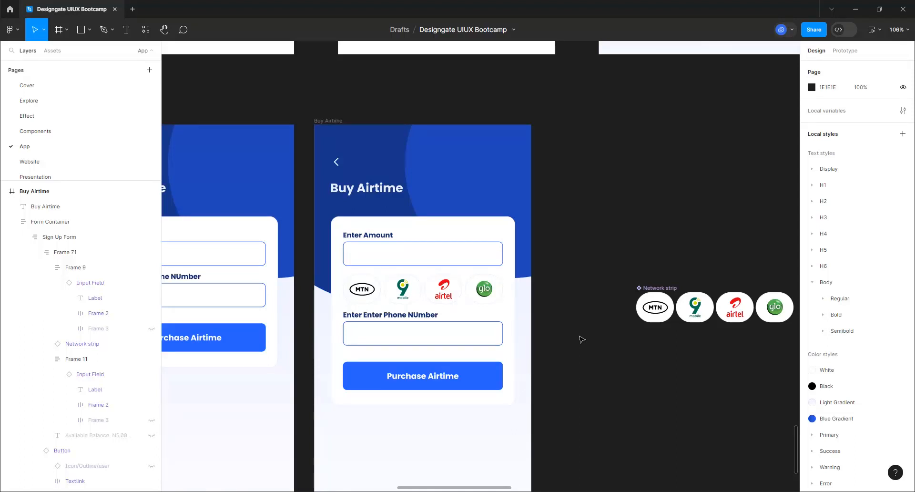
Back at the Buy Airtime screen, search the assets for 'frequen' to find Frequent Contact
scroll(517, 350, "down", 5, "ctrl")
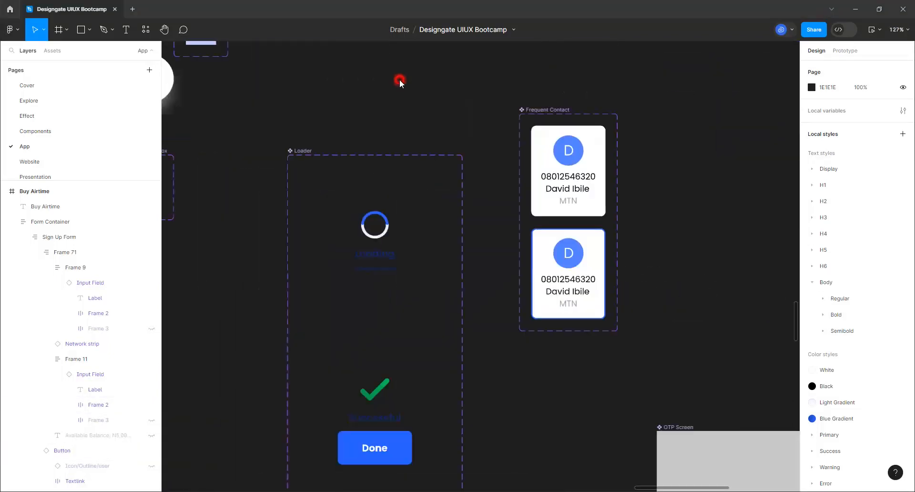
left_click(399, 82)
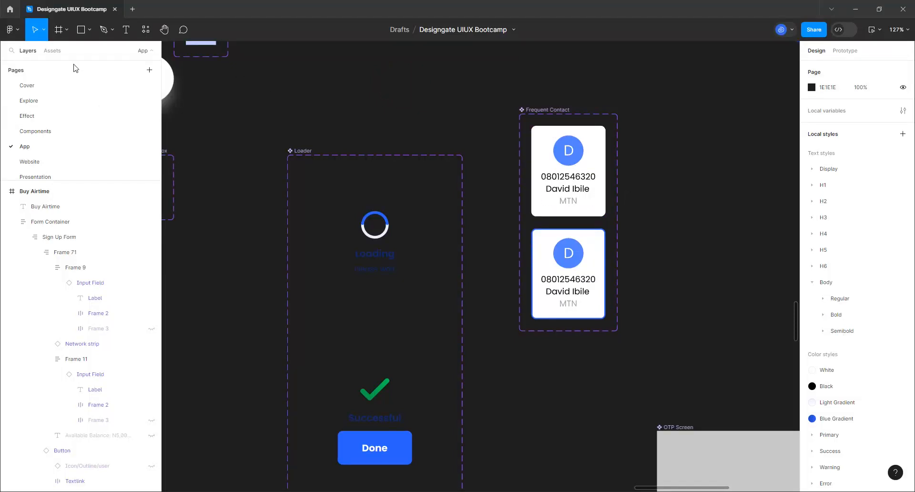
left_click(407, 79)
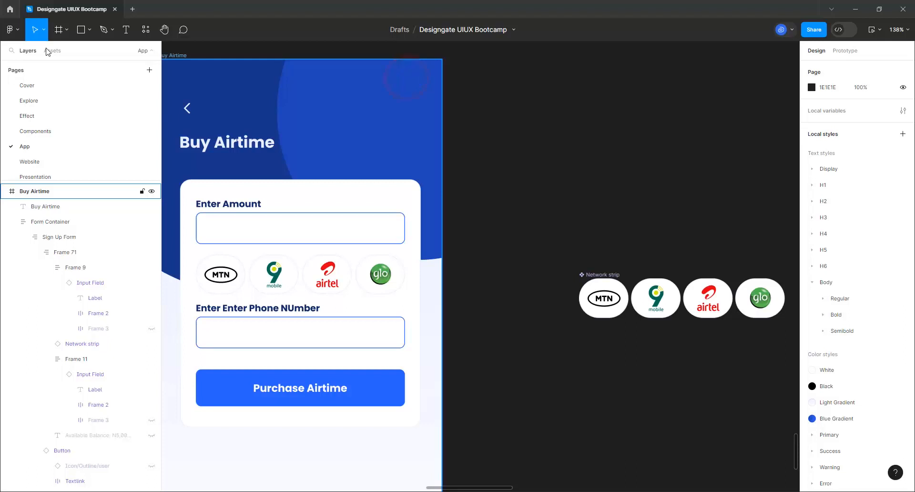
left_click(47, 49)
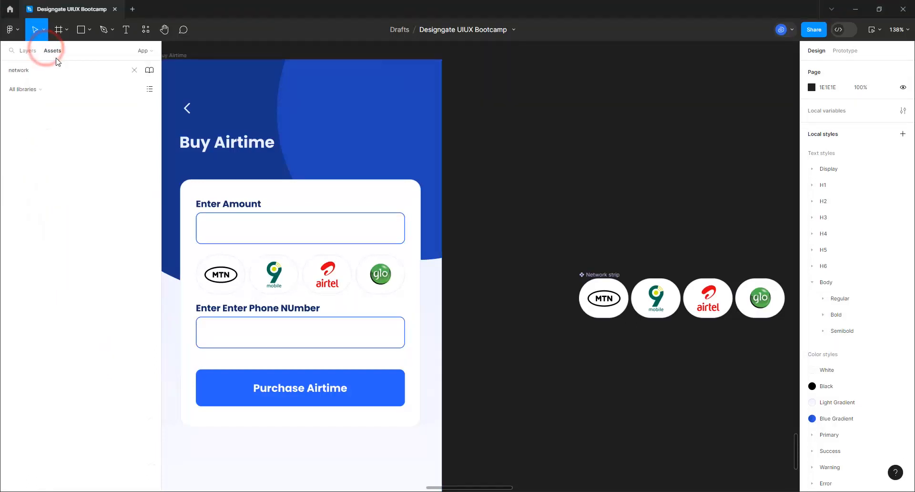
type("t")
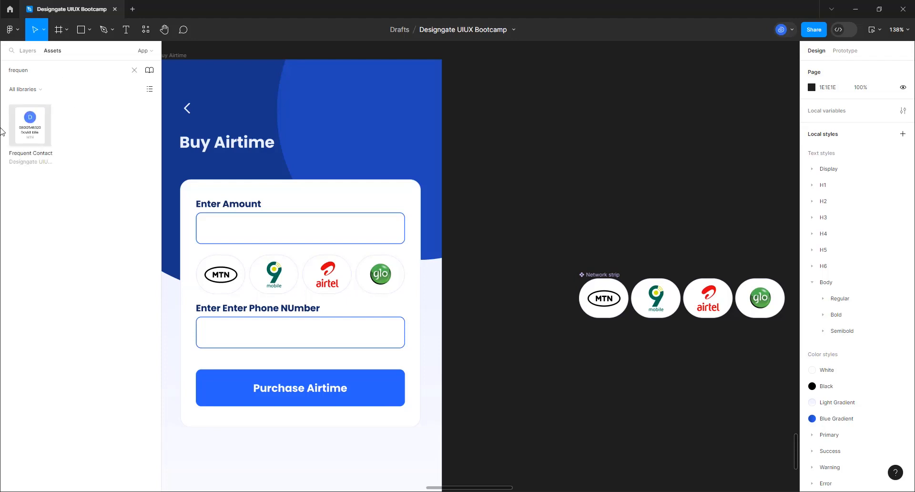
Place a Frequent Contact card beside the Buy Airtime screen and a duplicate next to it
left_click_drag(29, 132, 500, 186)
left_click_drag(491, 258, 487, 272)
left_click_drag(487, 273, 516, 187)
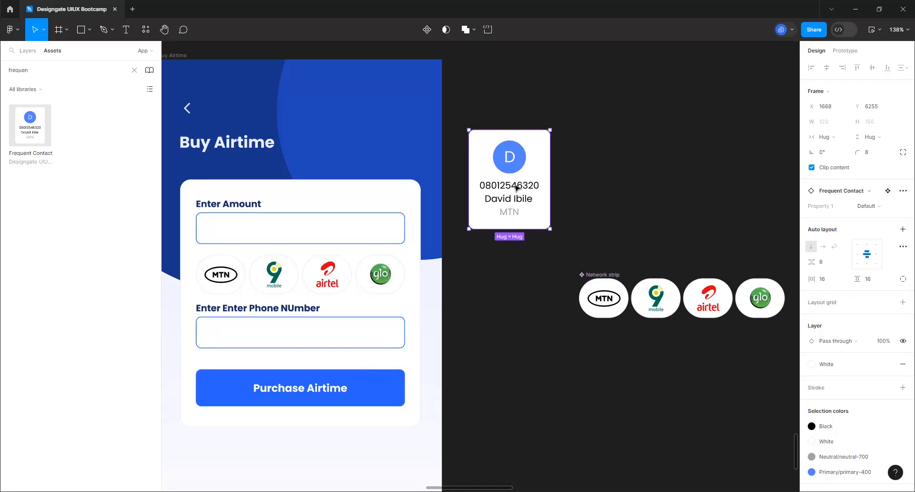
key("ctrl+d")
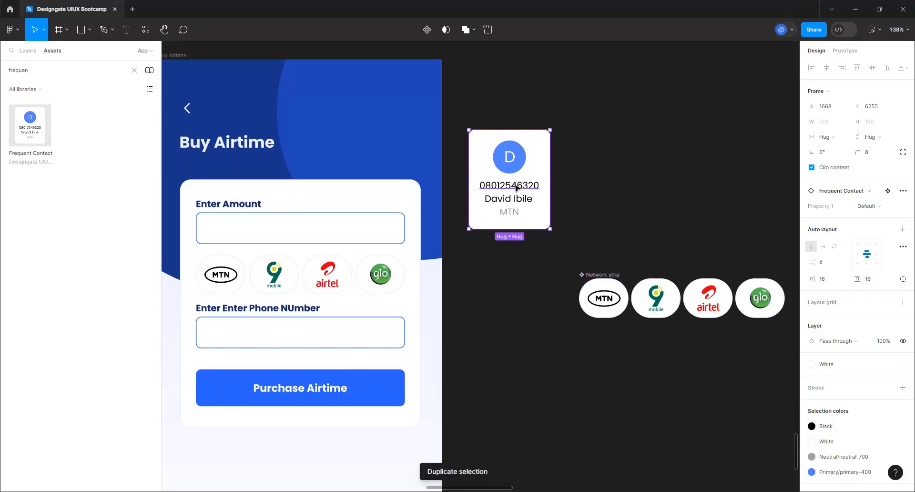
left_click_drag(516, 187, 604, 180)
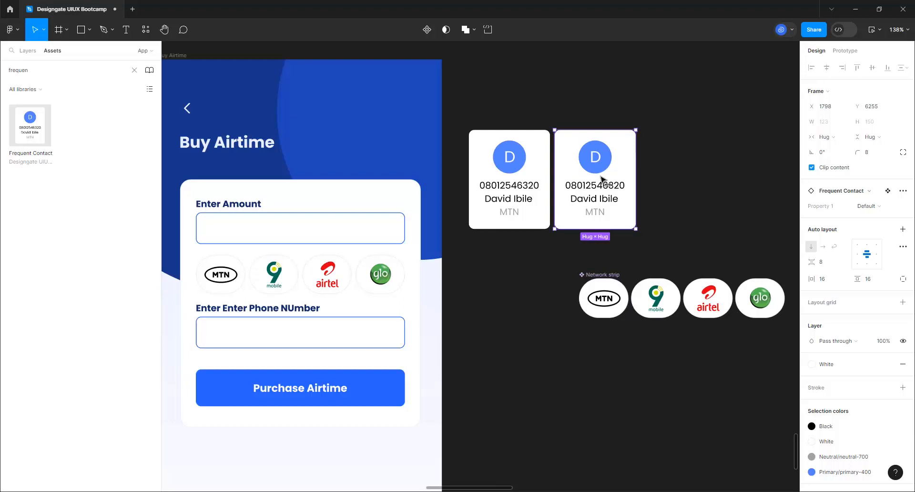
Wrap both cards in an auto-layout row named 'Frequent Contact List'
left_click(530, 193, "shift")
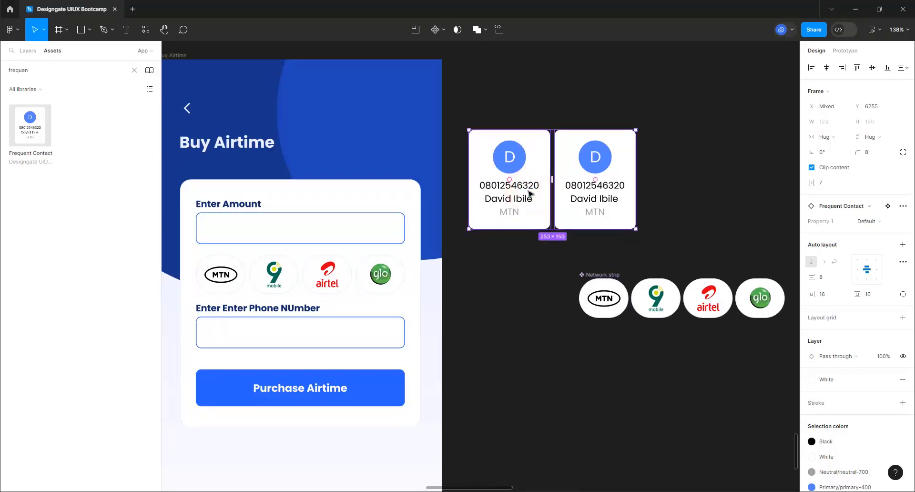
key("shift+a")
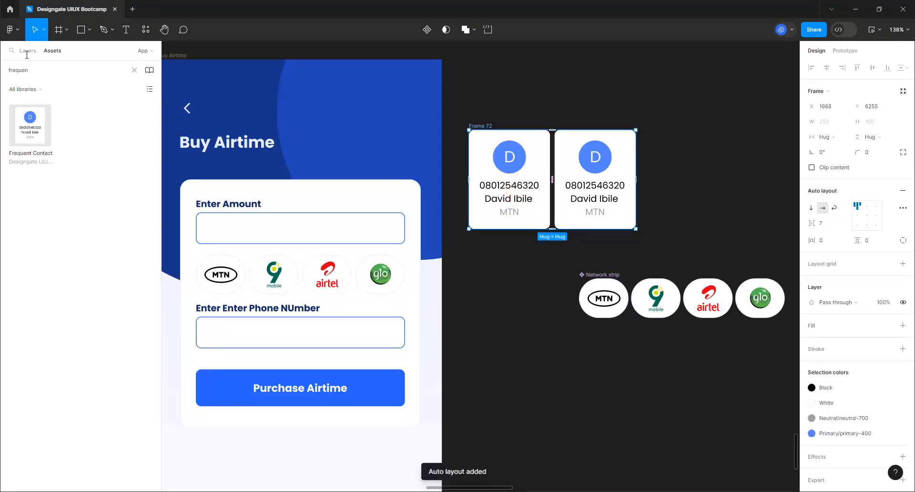
left_click(26, 54)
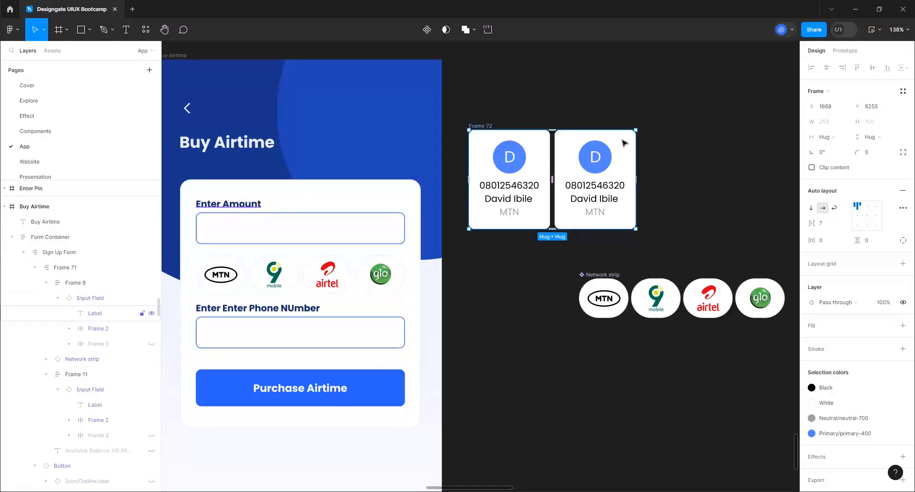
left_click(607, 110)
left_click(478, 127)
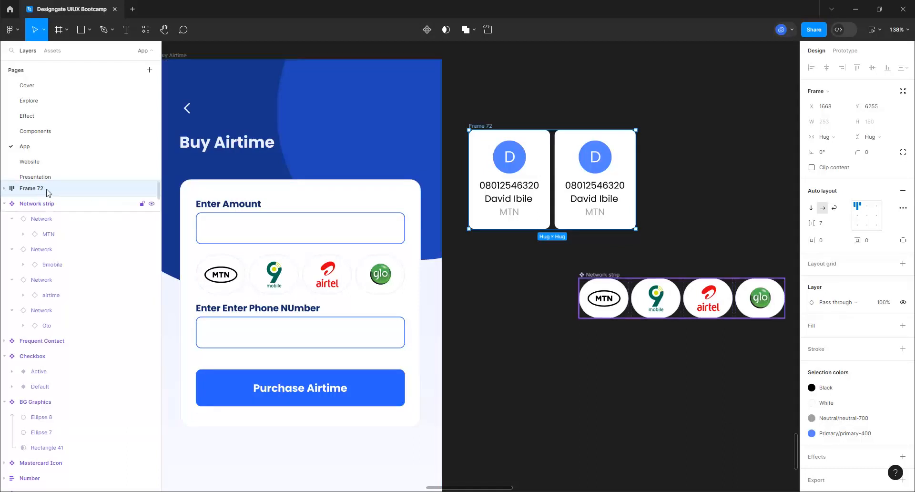
left_click(36, 191)
double_click(36, 191)
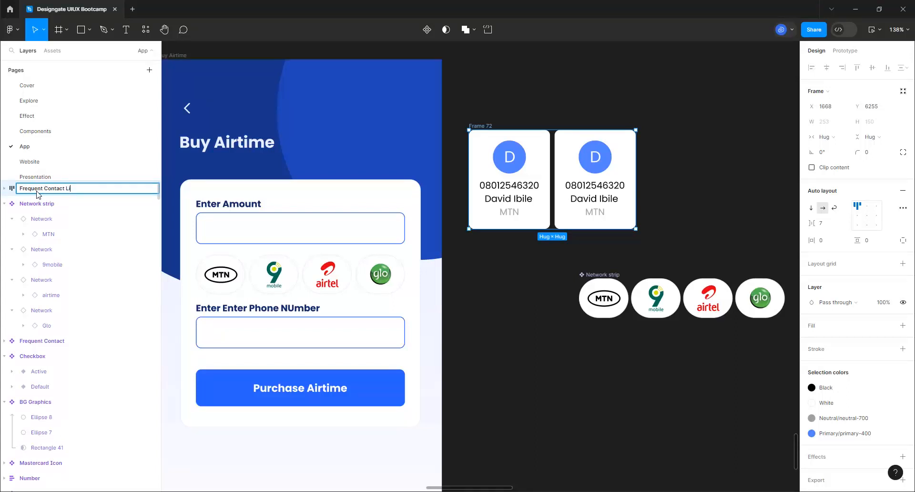
type("Frequent Contact List")
key("Return")
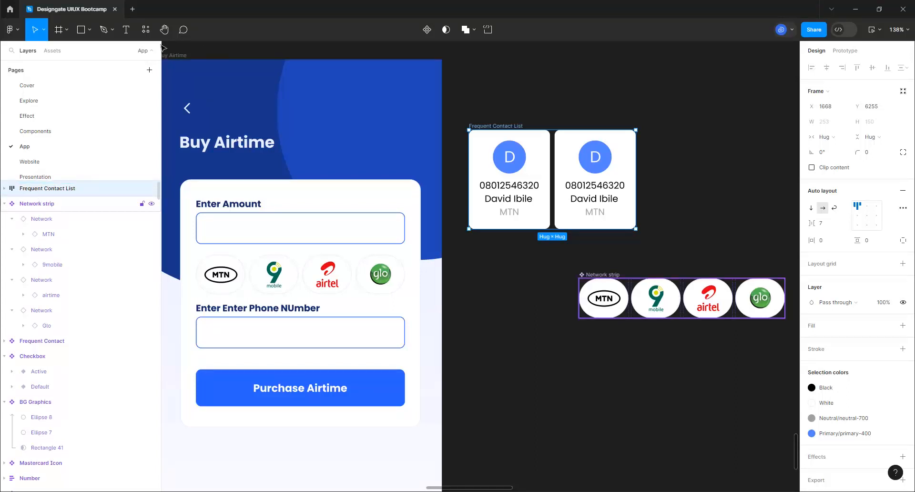
left_click(126, 30)
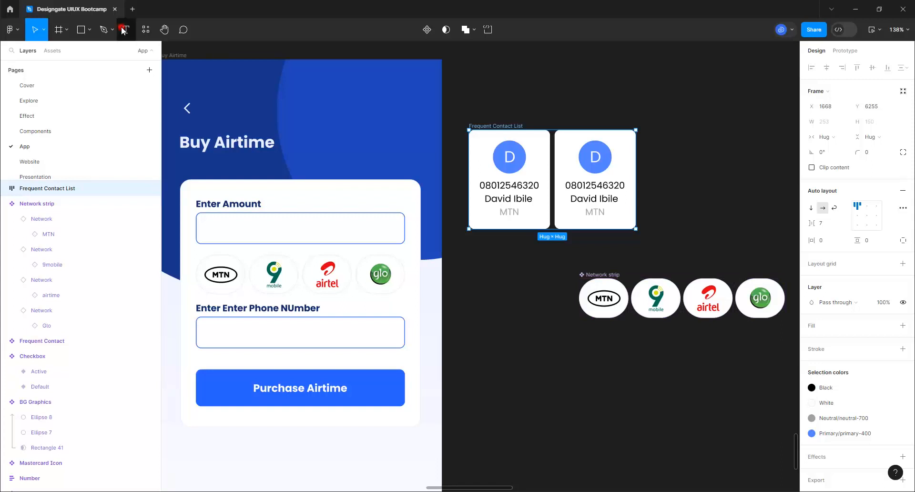
Add a 'Frequent Contacts' text heading above the contact cards
left_click(485, 106)
type("F")
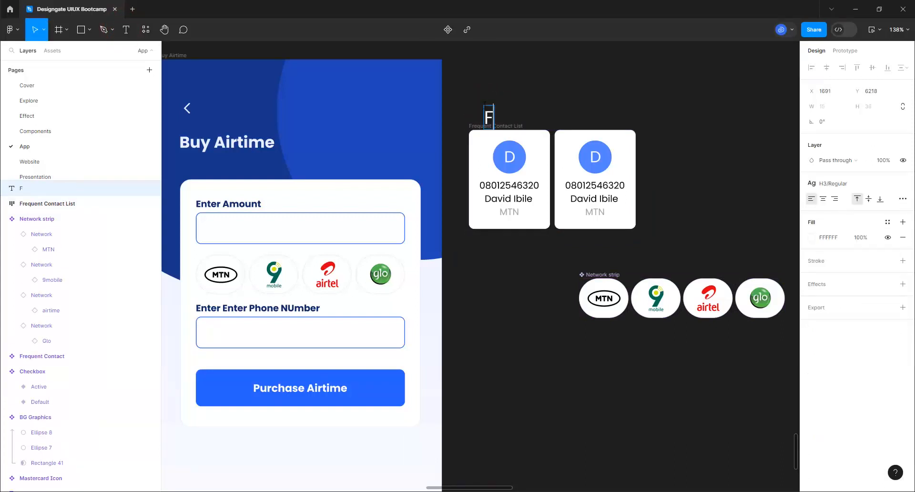
type("req")
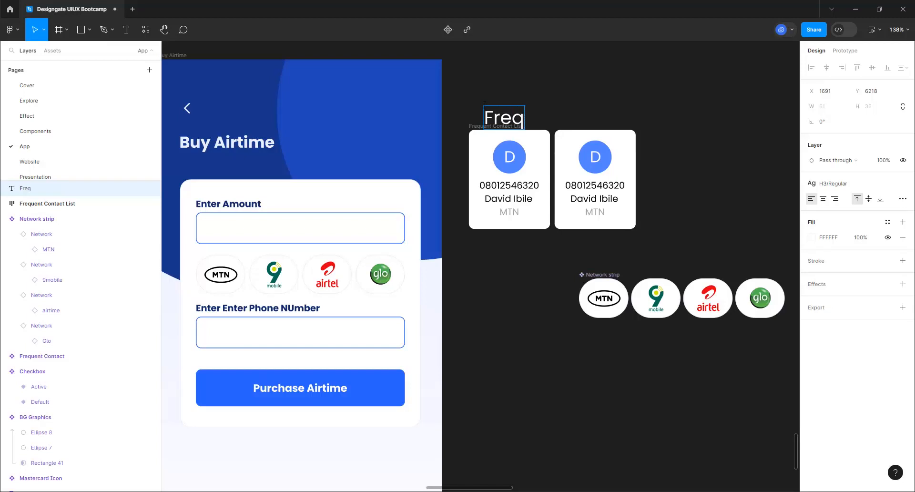
type("uent C")
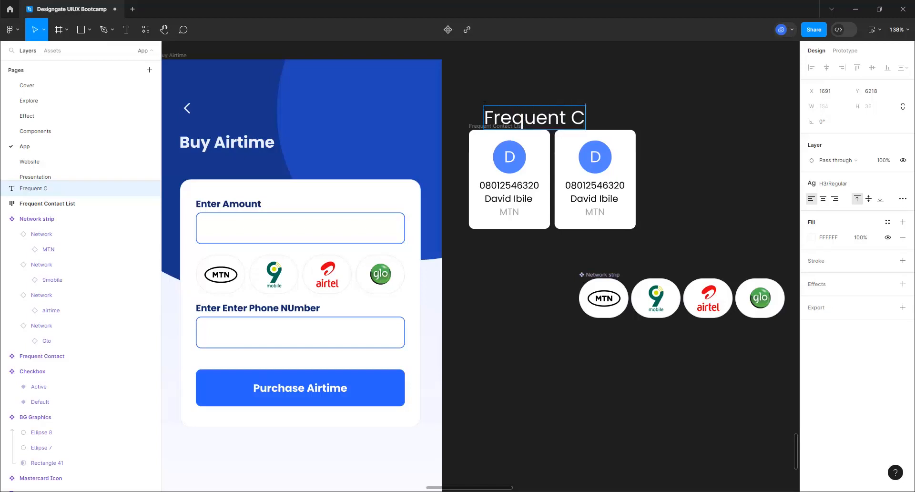
type("ontact")
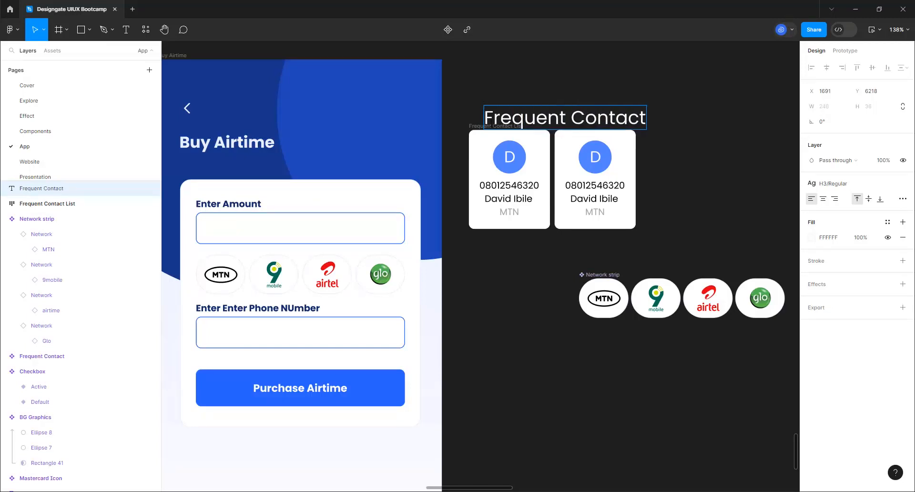
type("s")
left_click(632, 84)
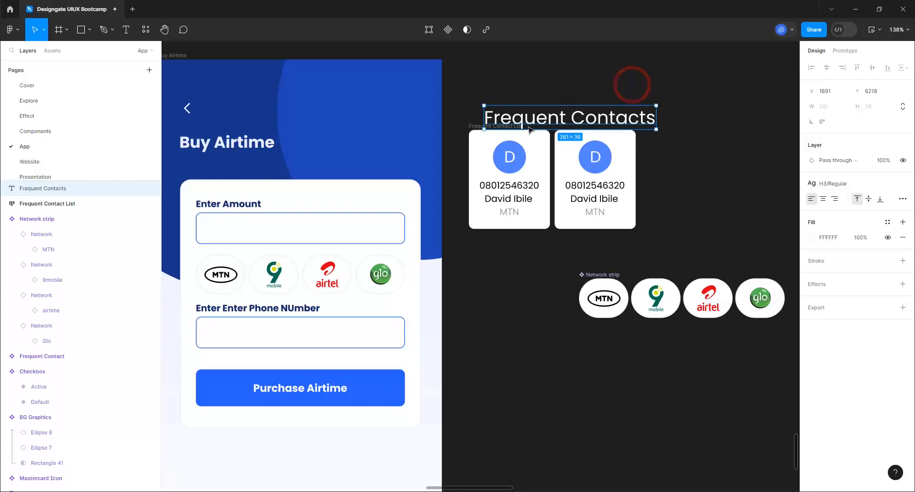
left_click(226, 211)
left_click(226, 211)
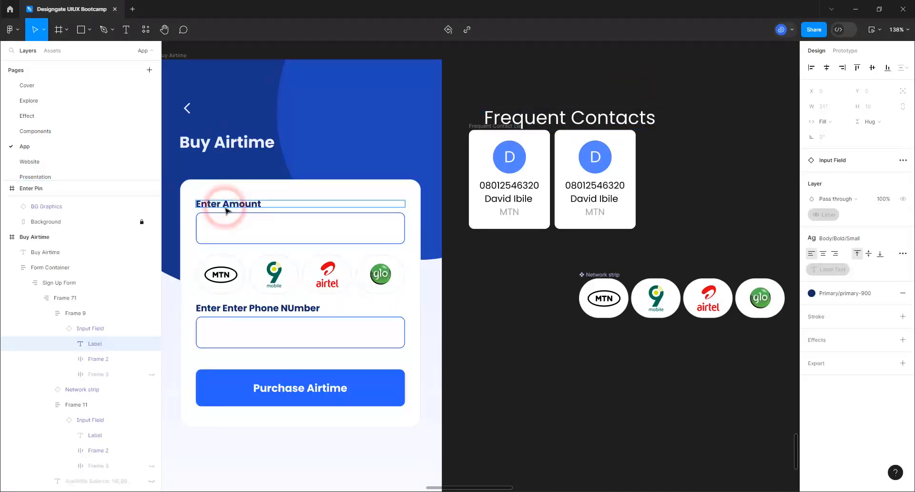
left_click(648, 119)
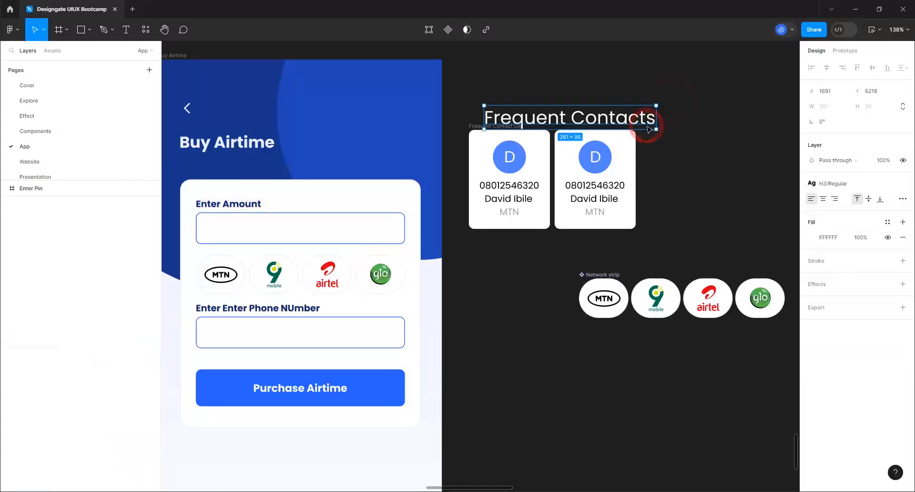
Style the heading Body/Bold/xSmall with a Primary/primary-900 fill
left_click(836, 187)
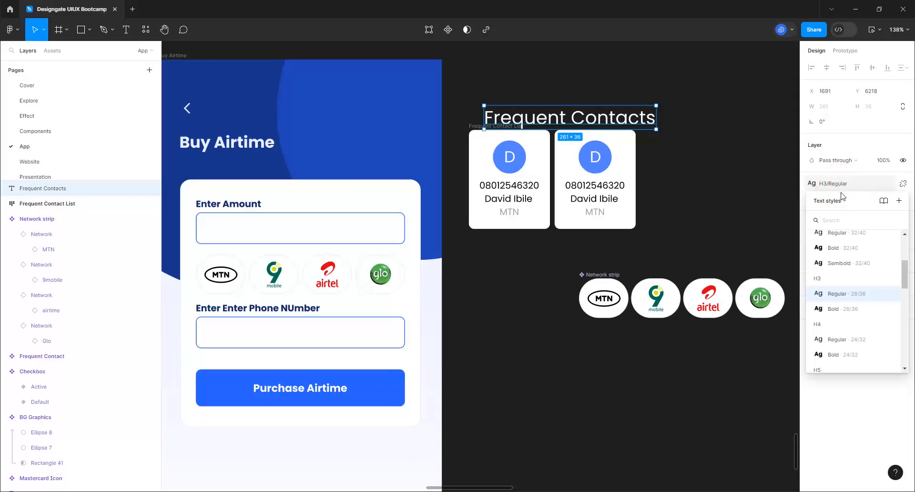
scroll(846, 310, "down", 5)
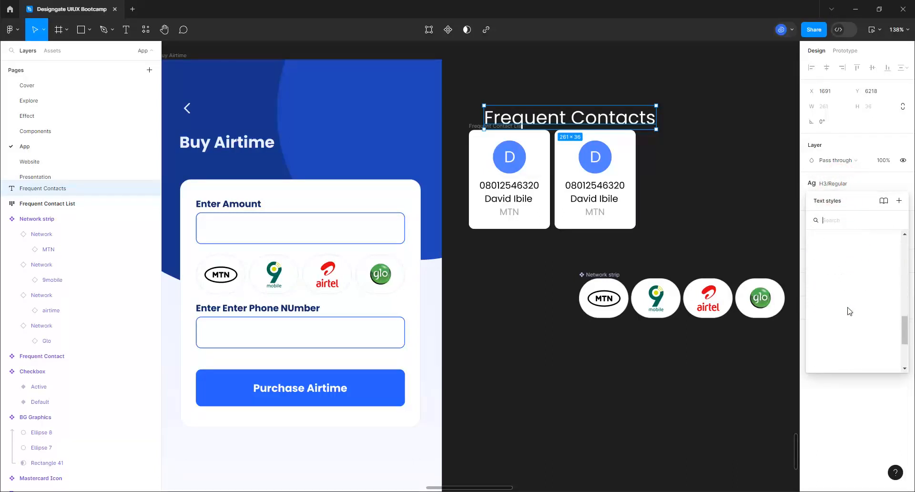
scroll(848, 311, "down", 2)
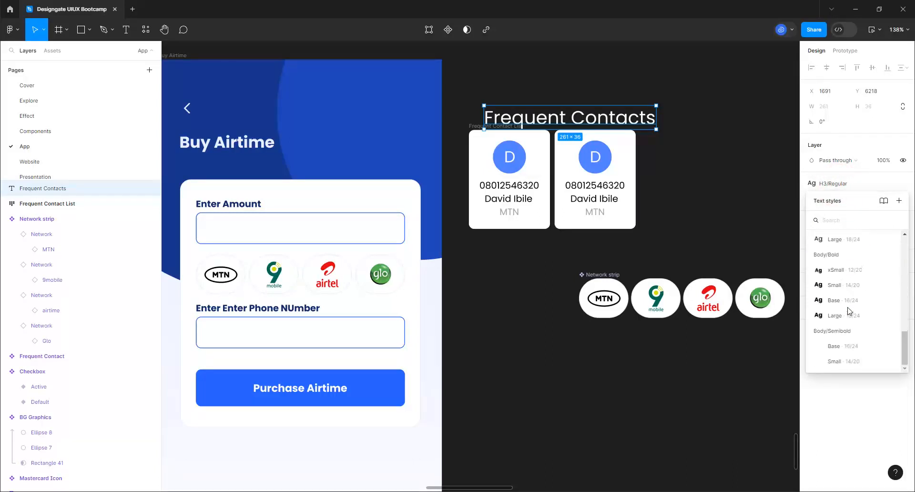
left_click(839, 270)
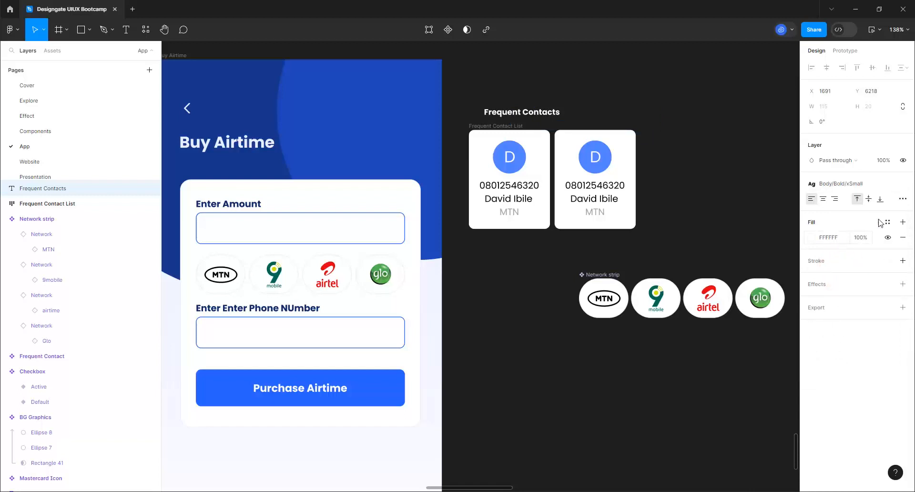
left_click(886, 222)
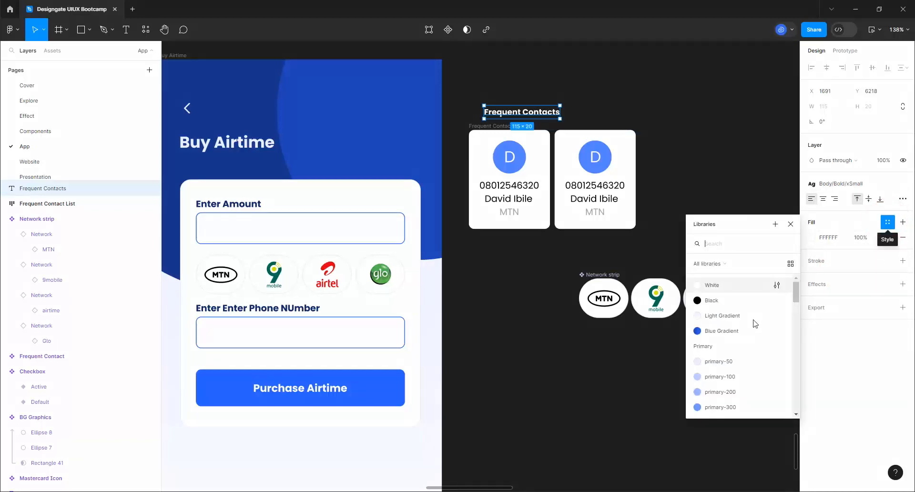
scroll(729, 376, "down", 3)
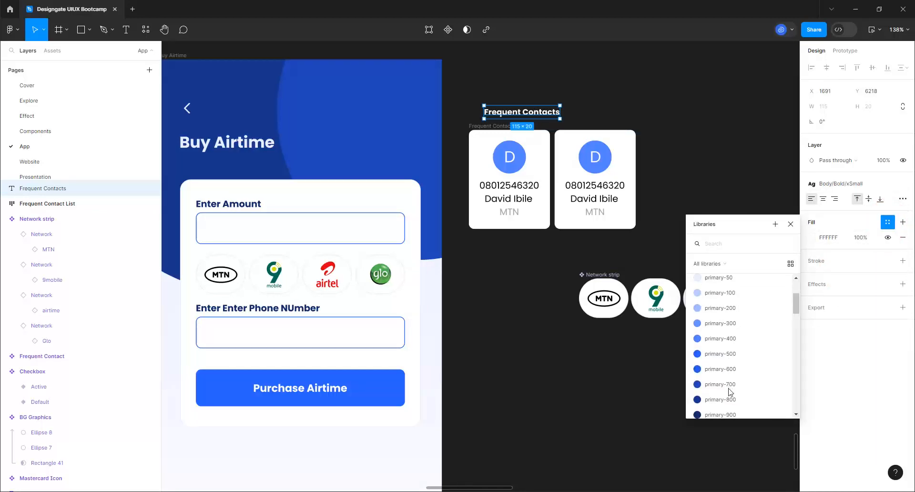
scroll(729, 382, "down", 2)
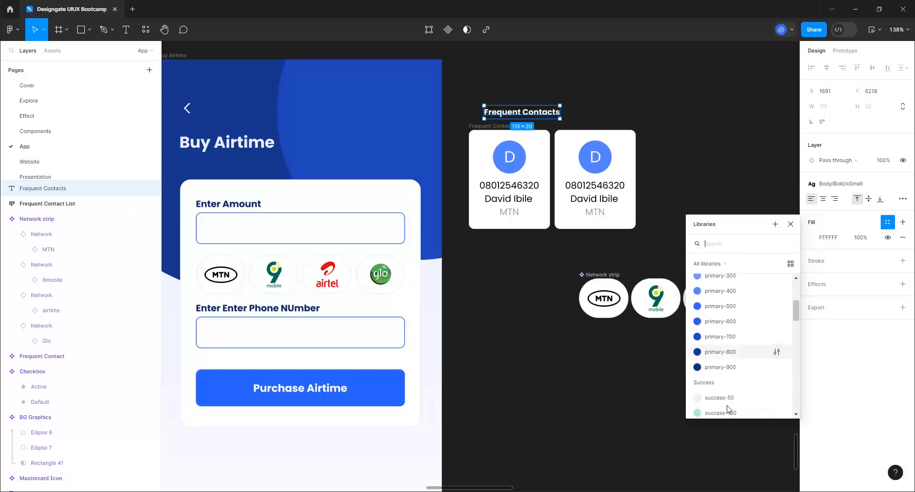
left_click(729, 365)
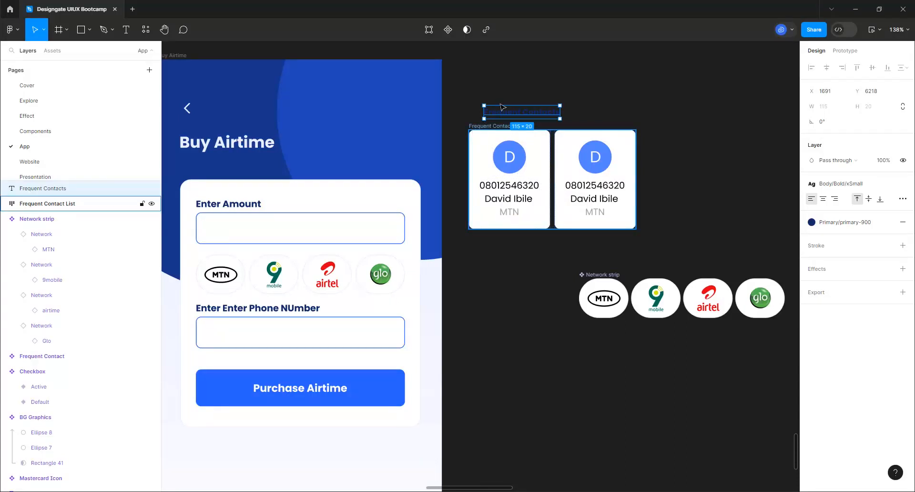
Align the heading with the cards and colour the second avatar yellow warning-400
left_click_drag(496, 117, 488, 118)
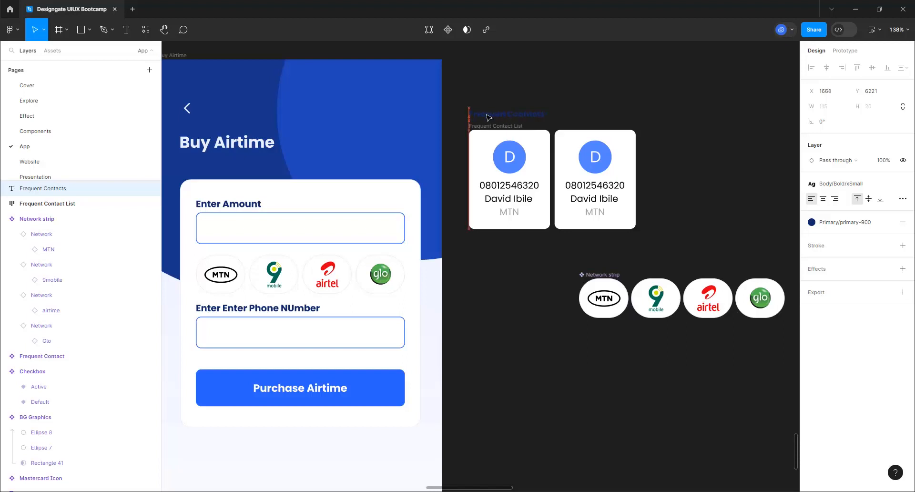
left_click(607, 174)
left_click(606, 168)
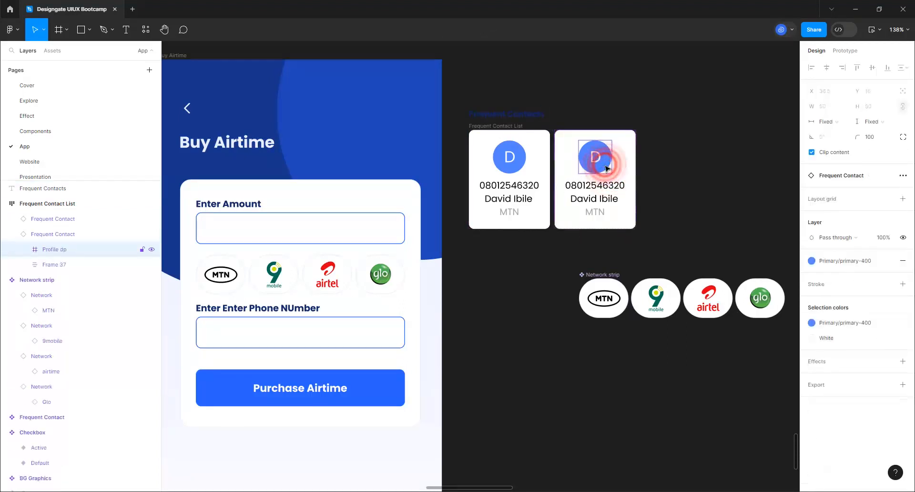
left_click(844, 261)
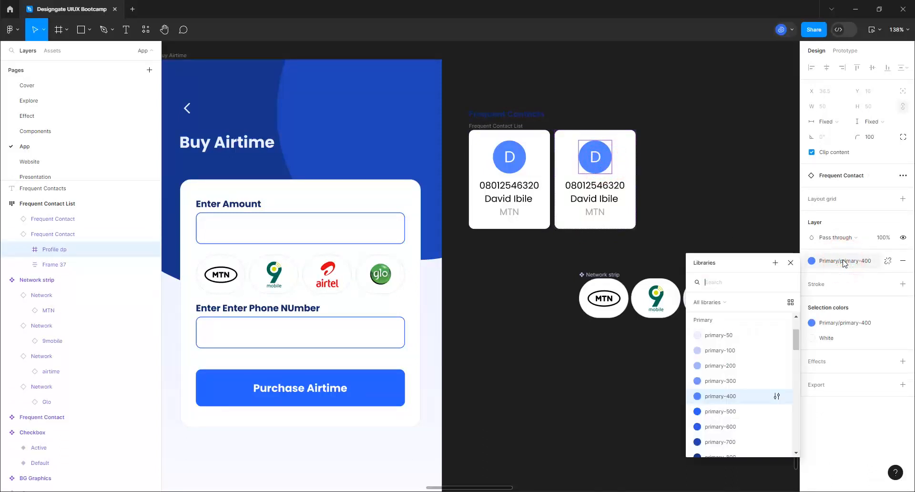
scroll(733, 384, "down", 10)
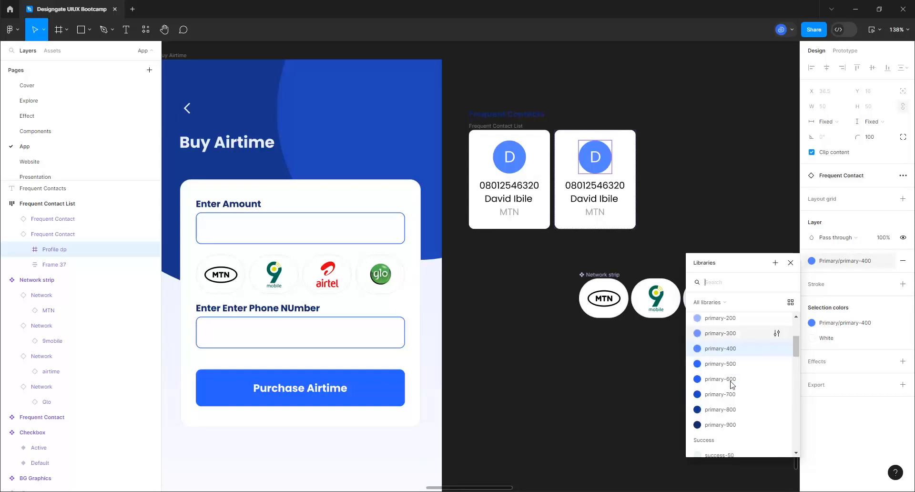
scroll(733, 384, "up", 5)
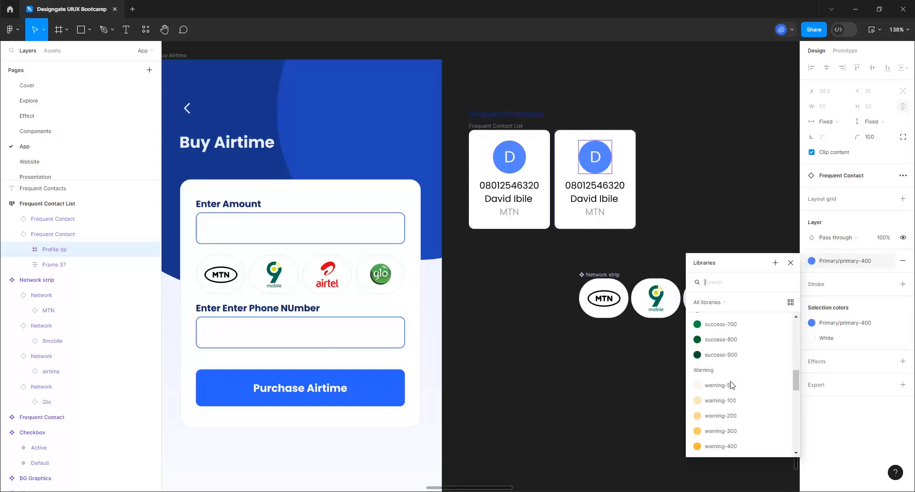
scroll(733, 384, "down", 3)
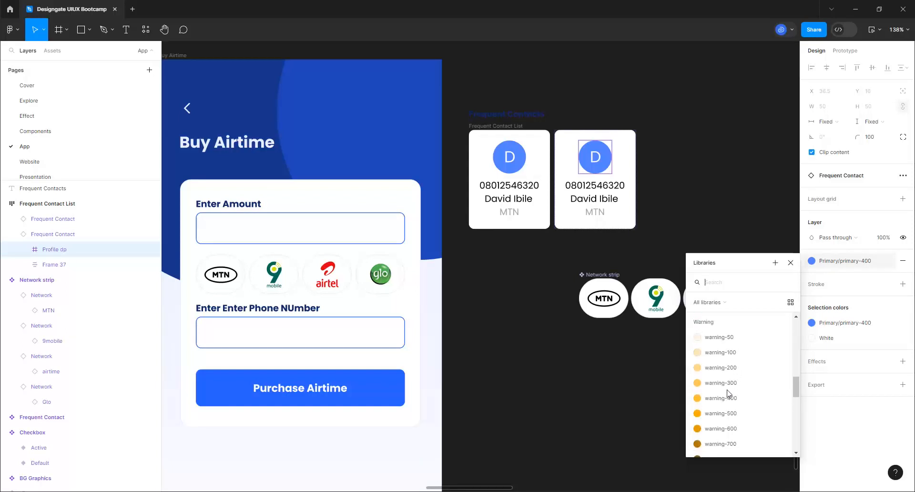
left_click(725, 398)
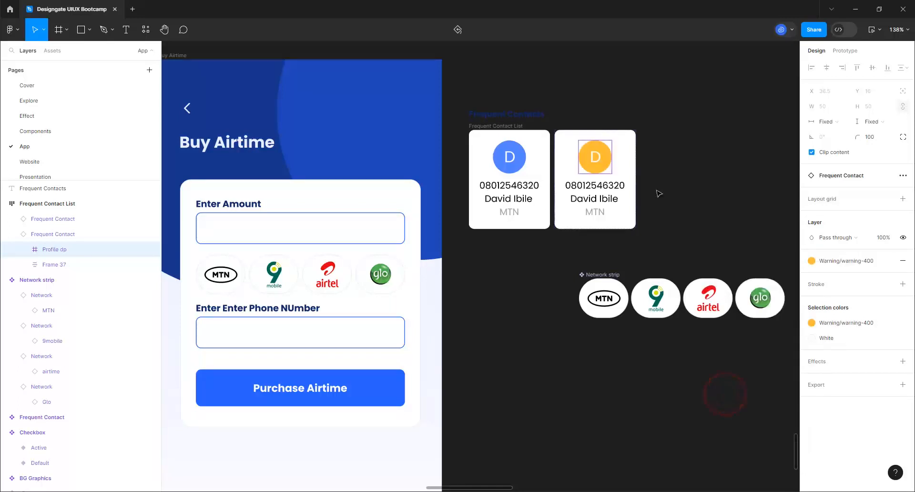
Duplicate the card into a third and make its avatar green success-400
left_click(627, 168)
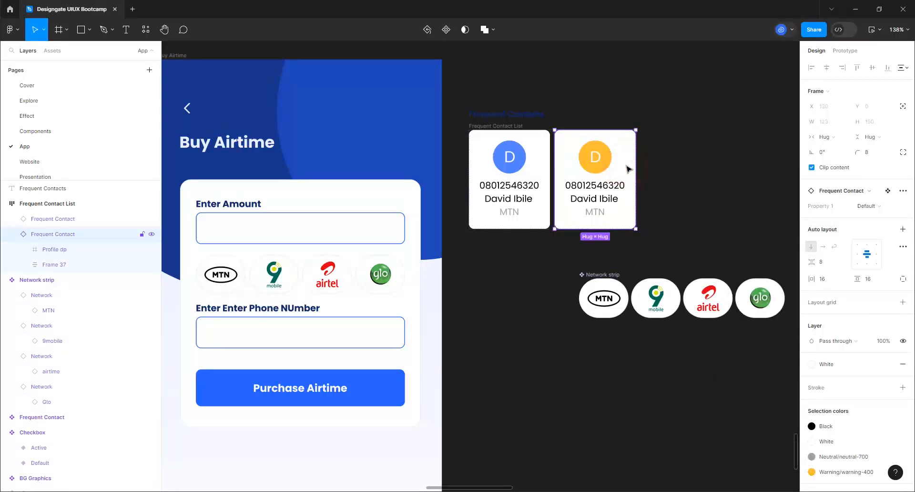
key("ctrl+d")
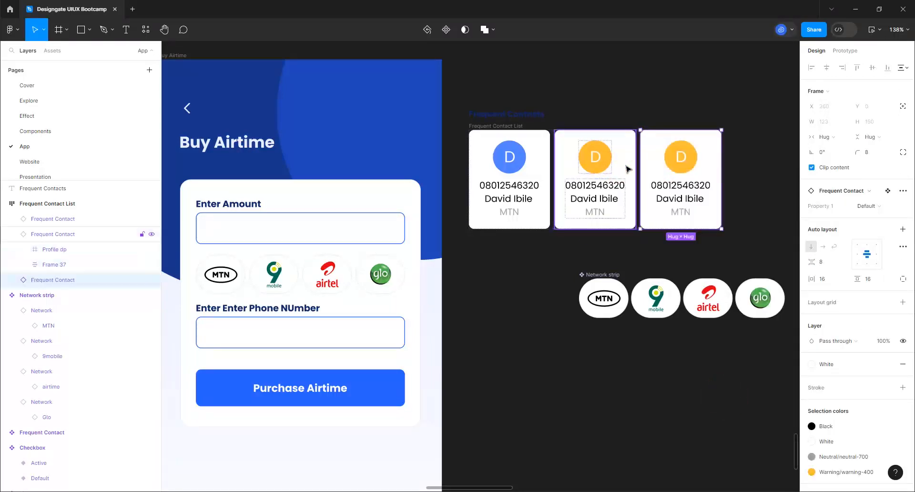
left_click(692, 168)
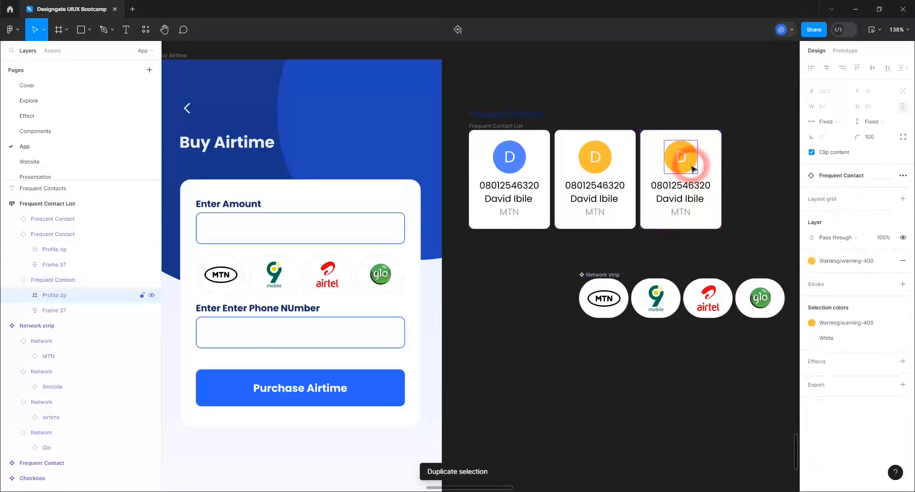
left_click(832, 261)
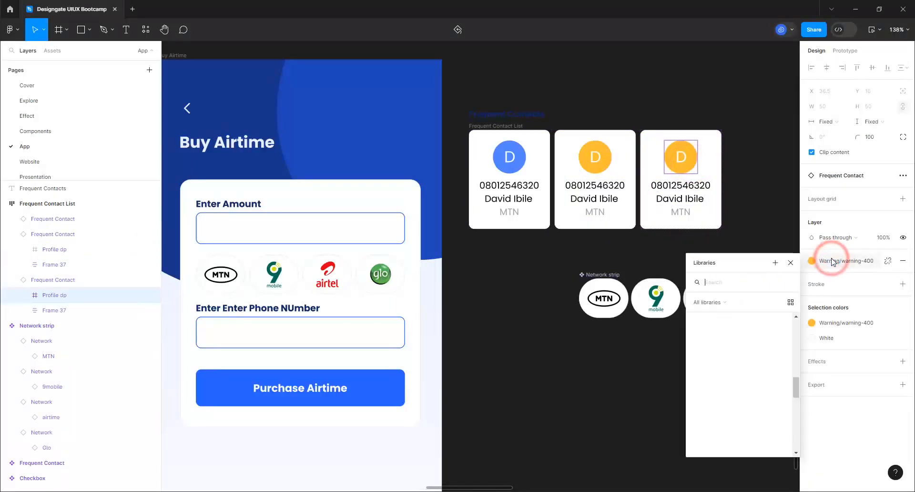
scroll(736, 388, "up", 3)
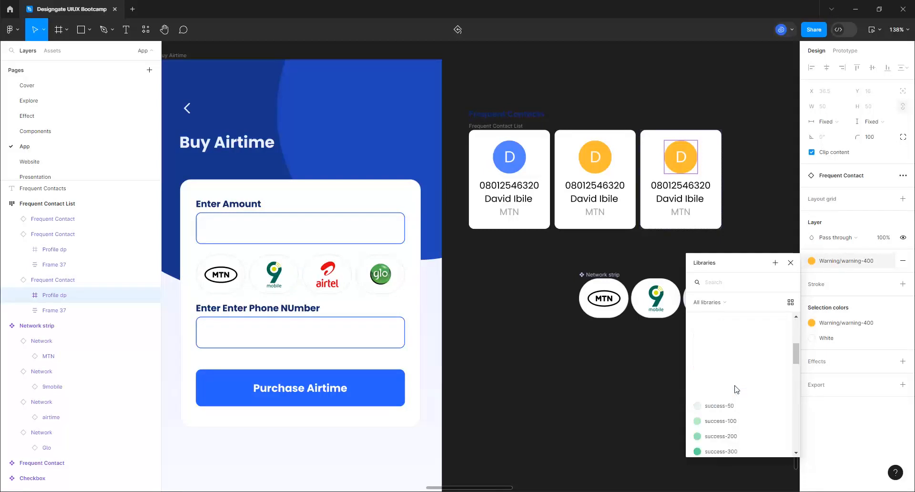
scroll(736, 388, "up", 5)
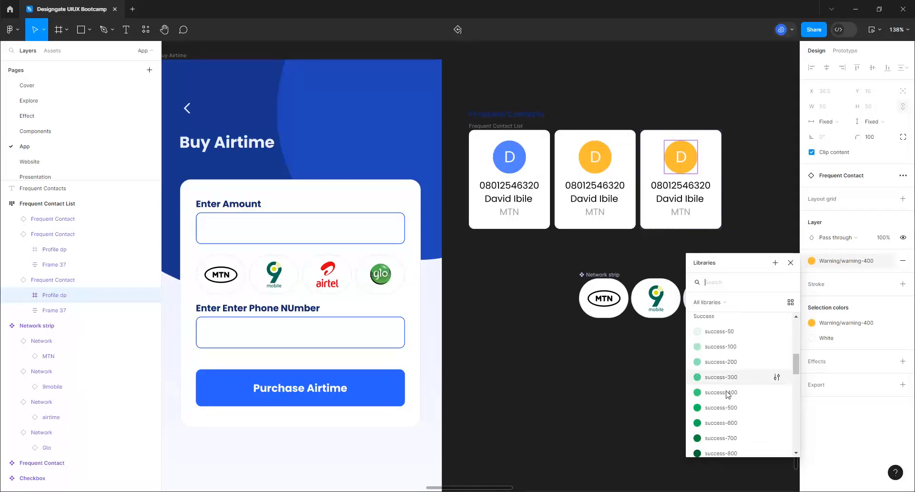
left_click(726, 392)
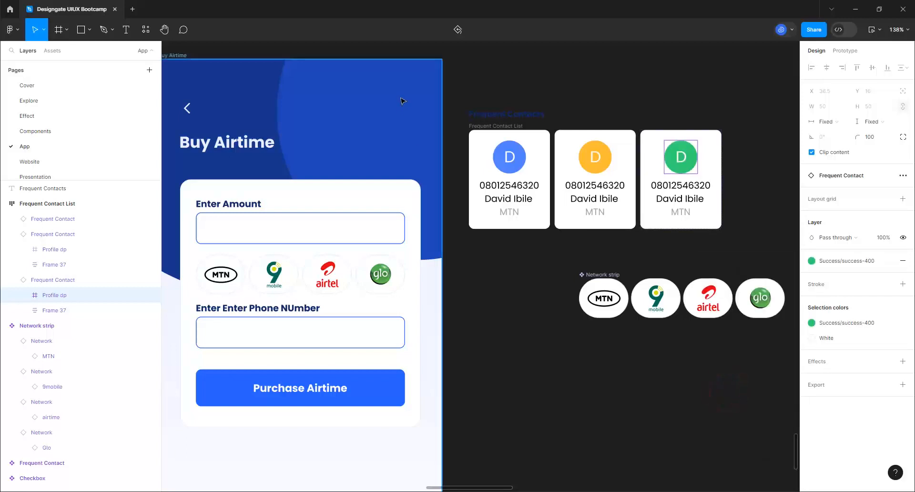
Duplicate into a fourth card and make its avatar blue primary-400
left_click(658, 148)
scroll(453, 239, "down", 2)
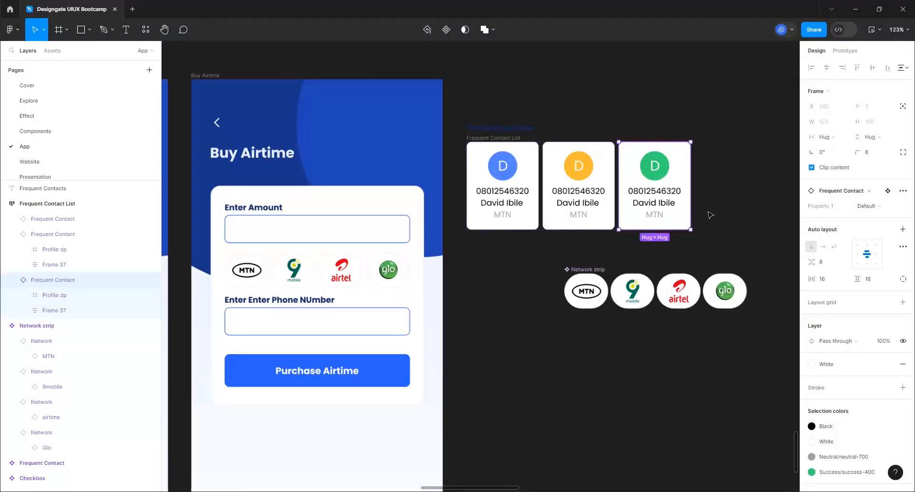
key("ctrl+d")
key("ctrl+d")
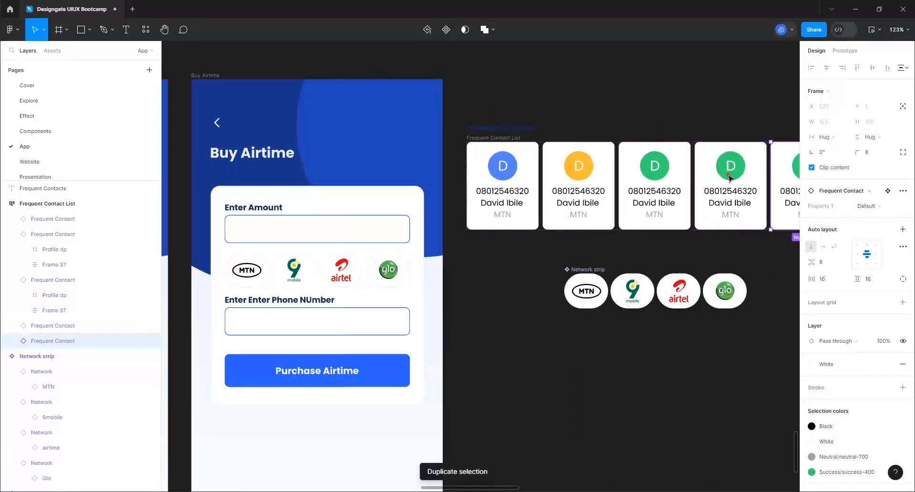
left_click(731, 178)
left_click(731, 179)
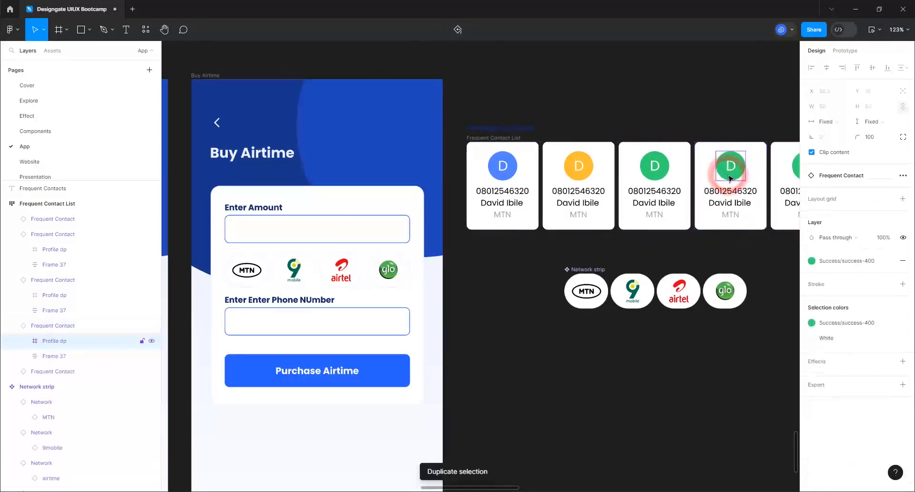
left_click(848, 261)
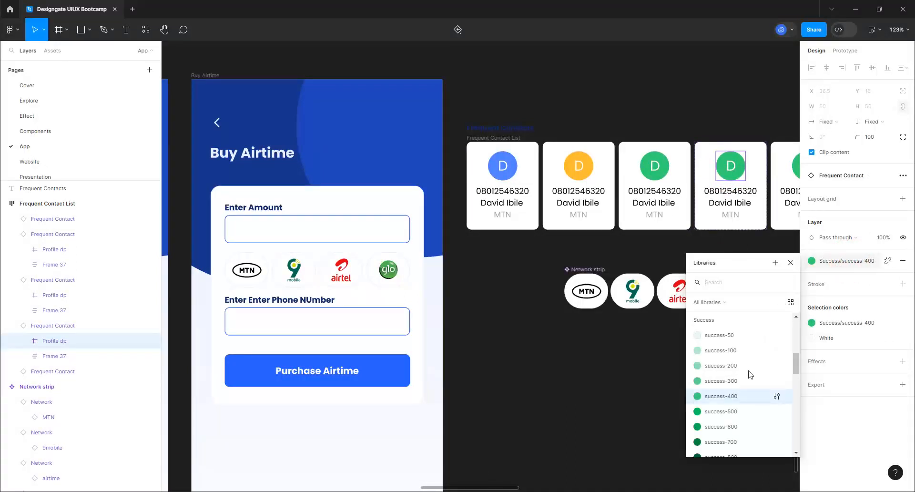
scroll(748, 380, "up", 5)
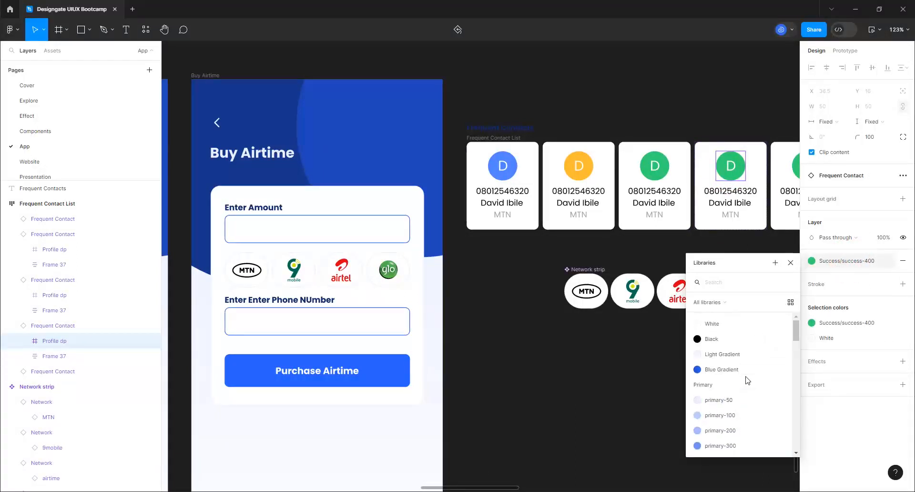
scroll(742, 388, "down", 2)
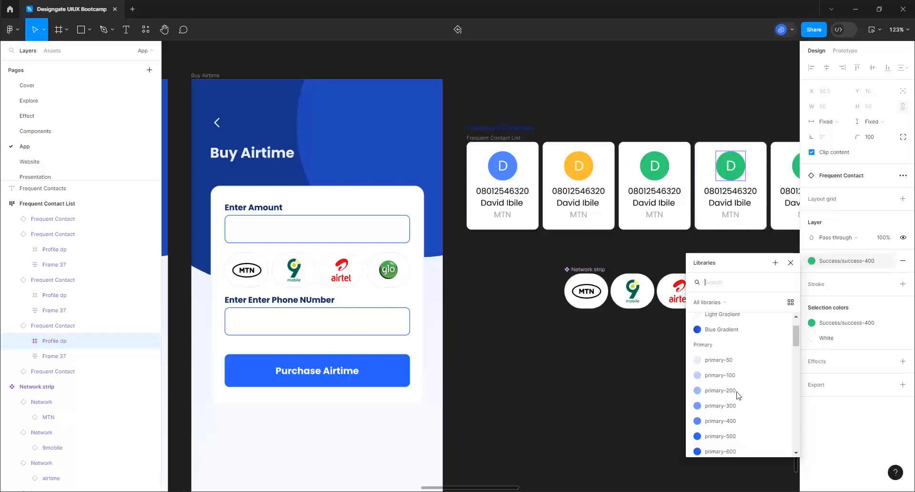
left_click(726, 414)
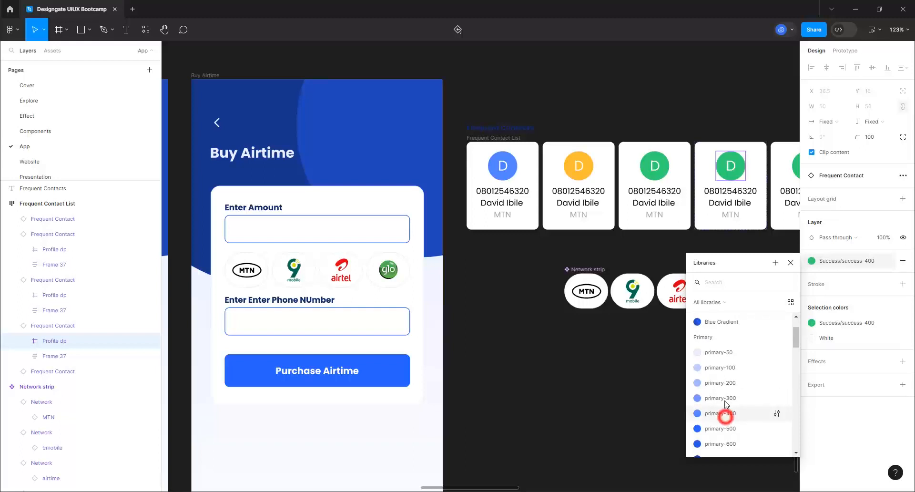
Colour the fifth card's avatar orange-red error-400
left_click(792, 168)
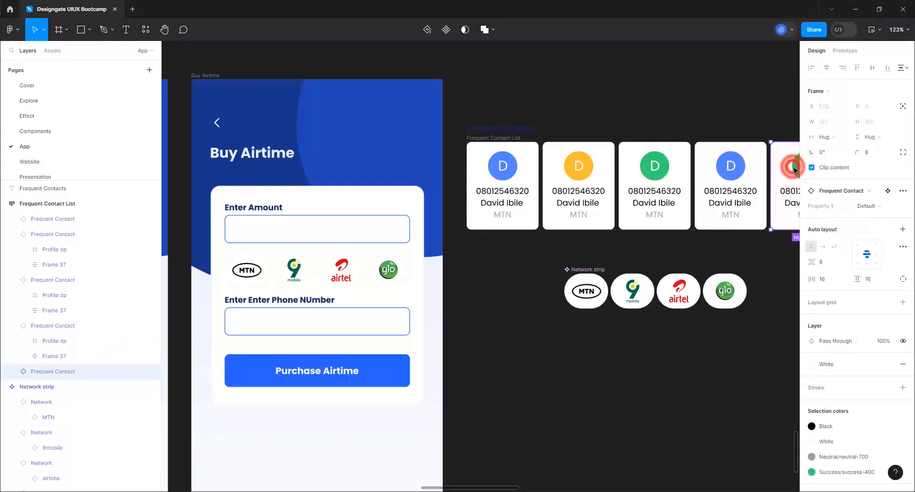
left_click(794, 170)
left_click(832, 266)
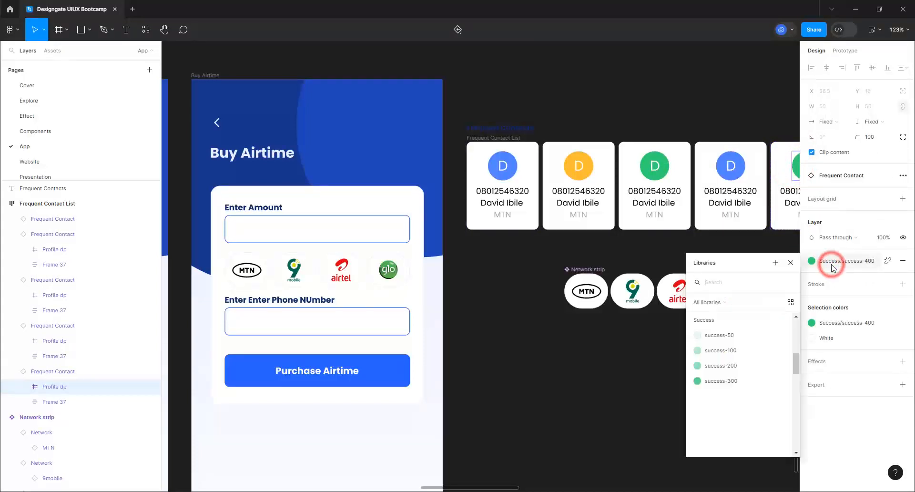
scroll(722, 372, "down", 5)
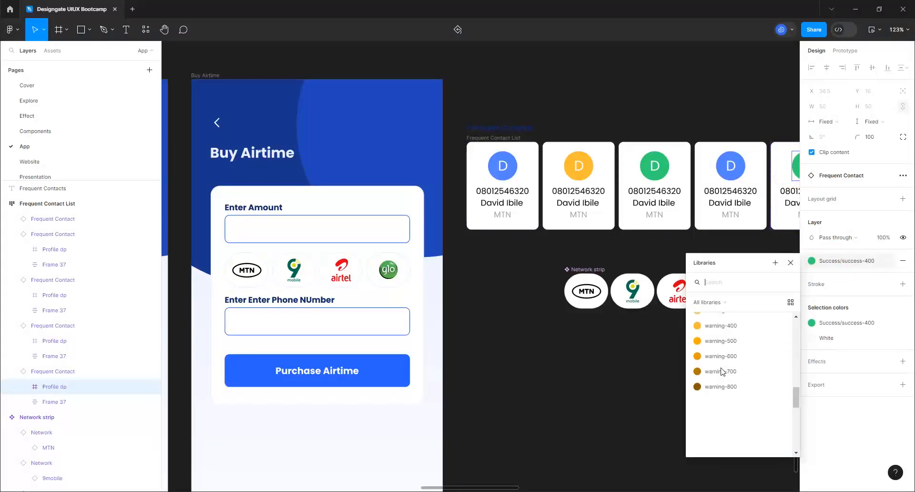
scroll(722, 372, "down", 3)
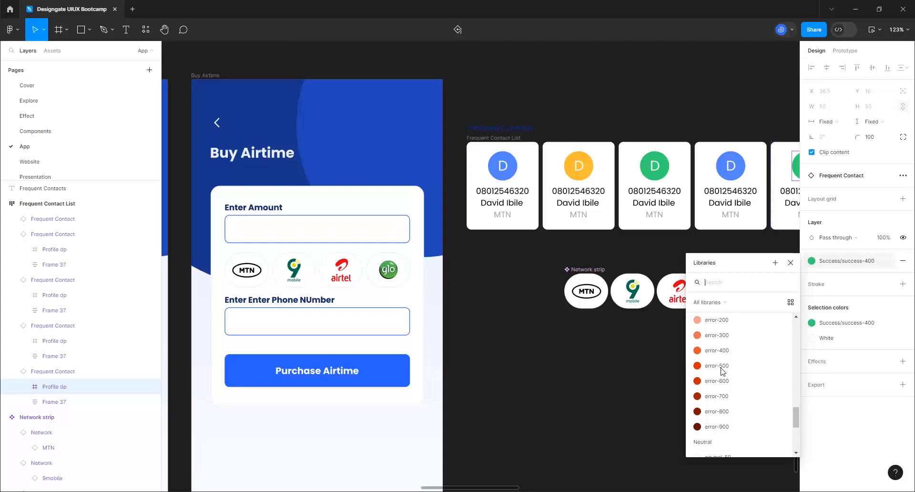
scroll(723, 371, "up", 3)
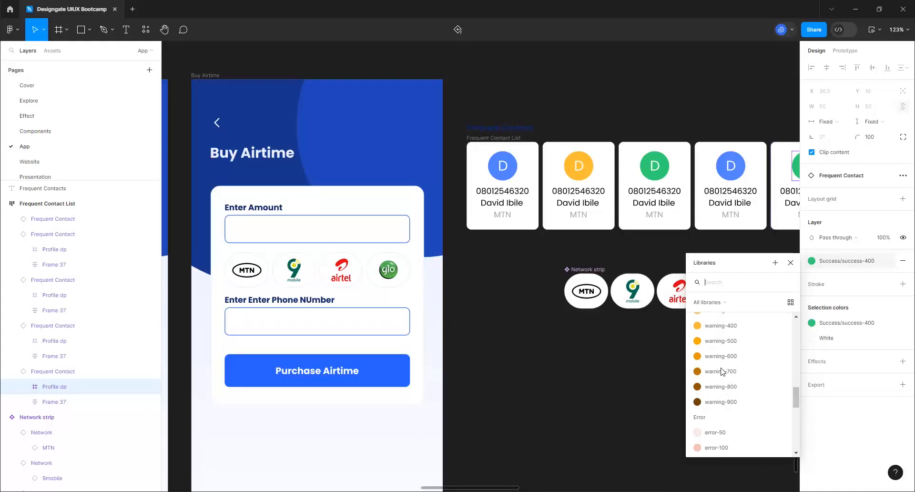
scroll(724, 376, "down", 2)
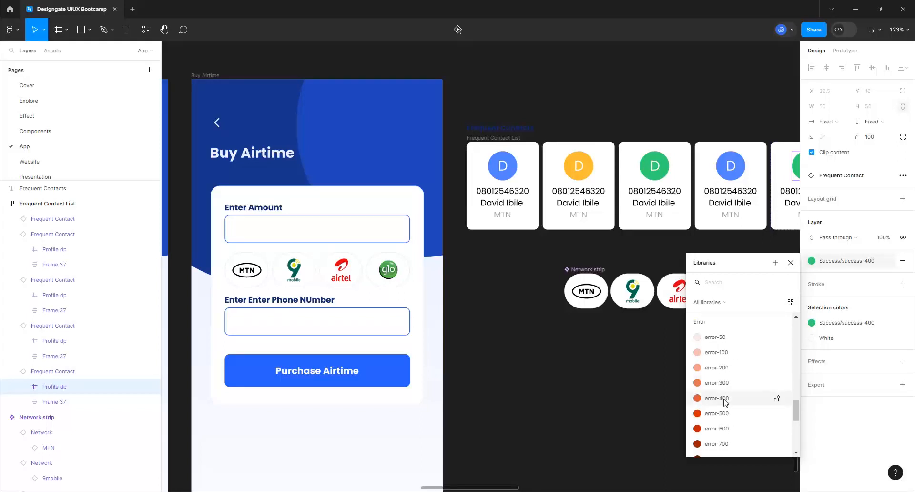
left_click(724, 398)
scroll(484, 253, "down", 3)
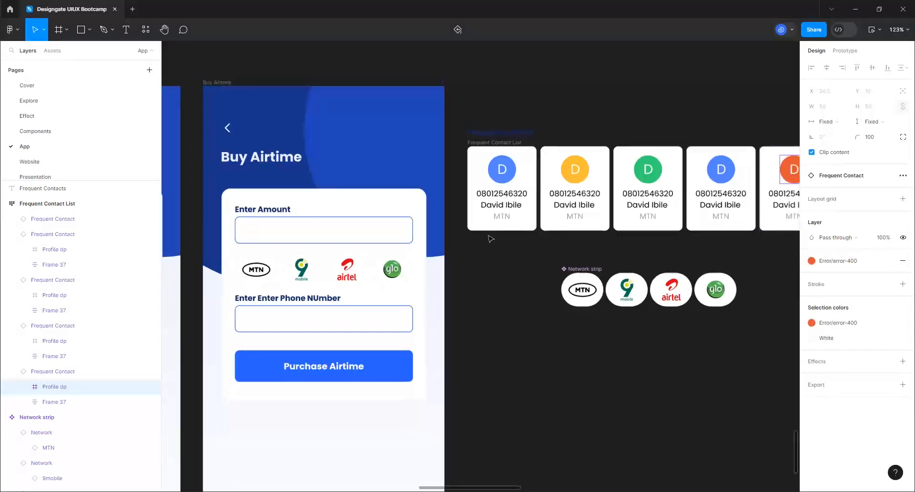
scroll(679, 202, "up", 3)
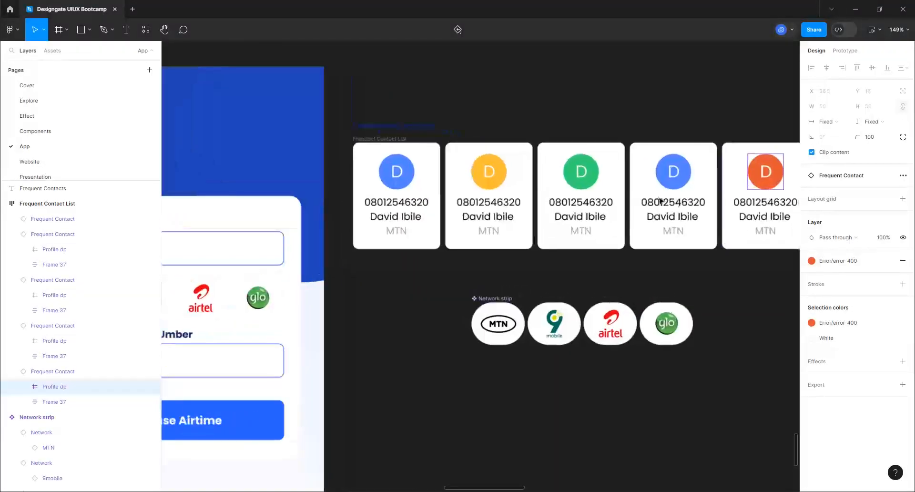
Change the avatar initials of cards two to five to B, J, A and Z
left_click(488, 166)
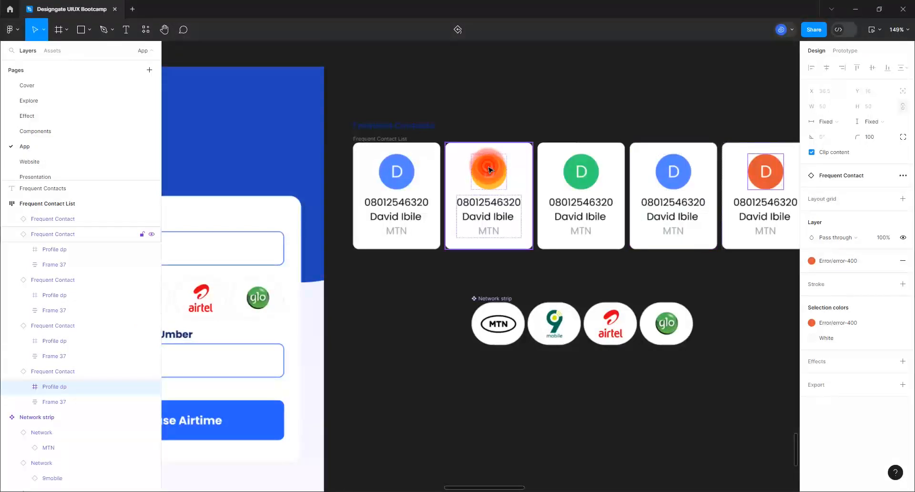
double_click(489, 169)
double_click(490, 170)
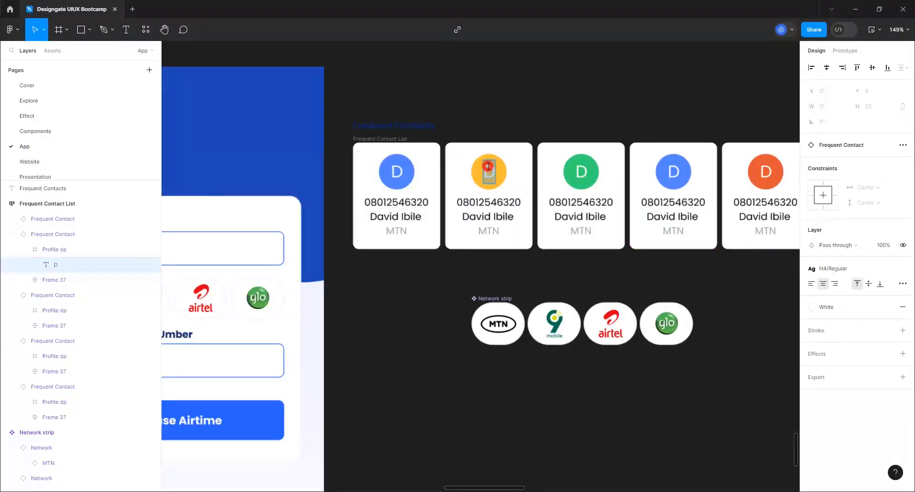
type("B")
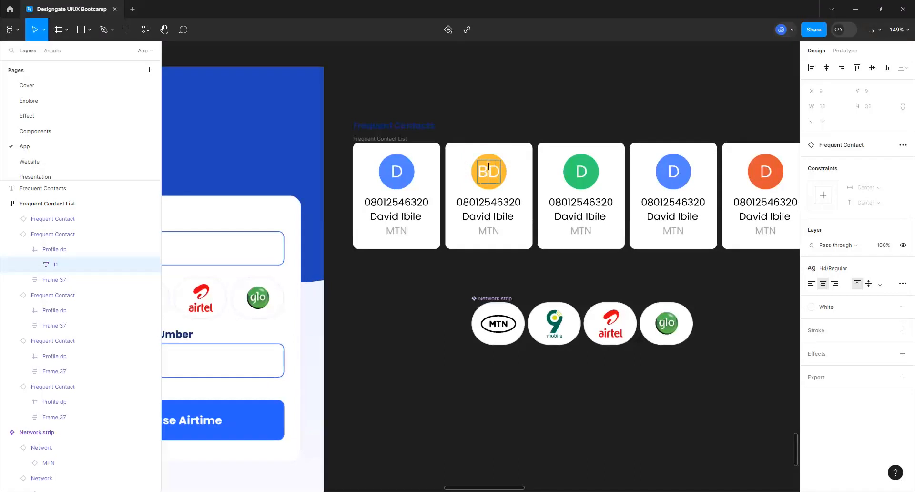
key("Delete")
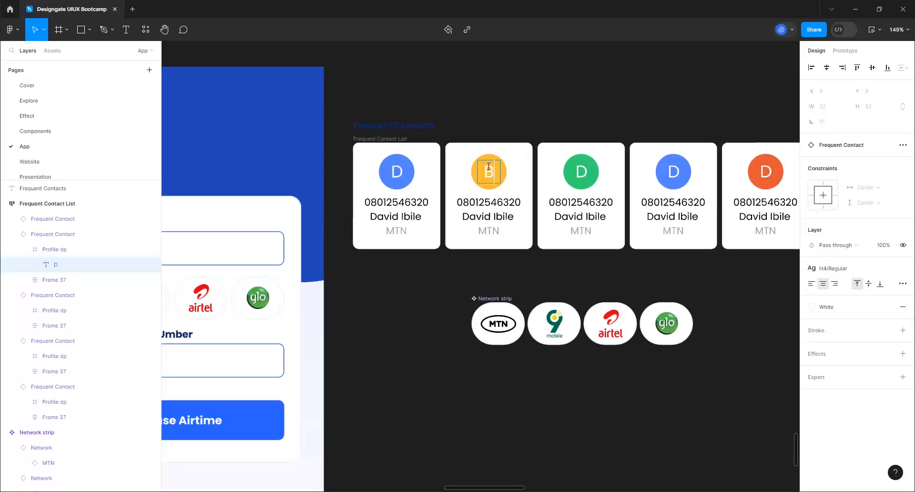
double_click(581, 175)
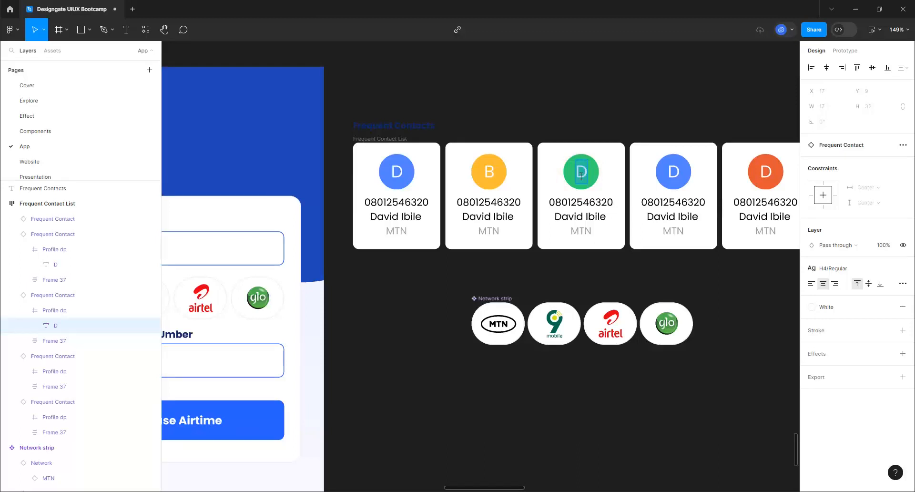
type("J")
double_click(676, 182)
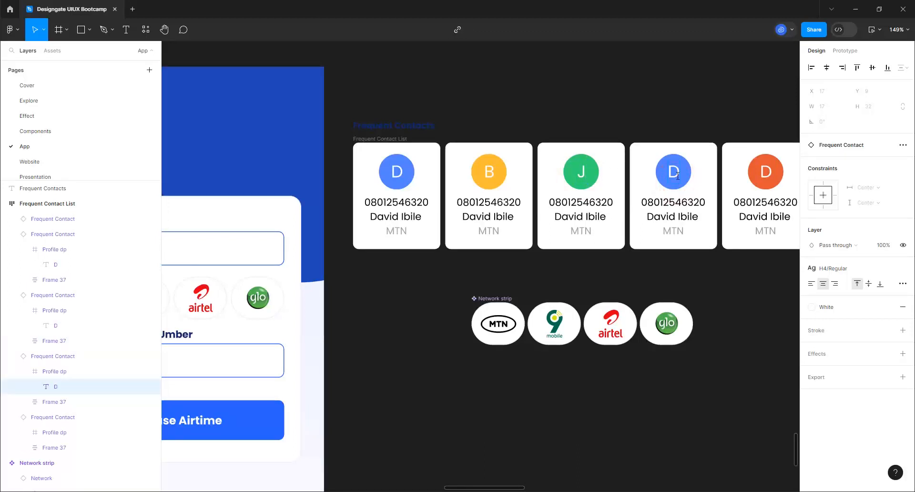
type("A")
double_click(763, 170)
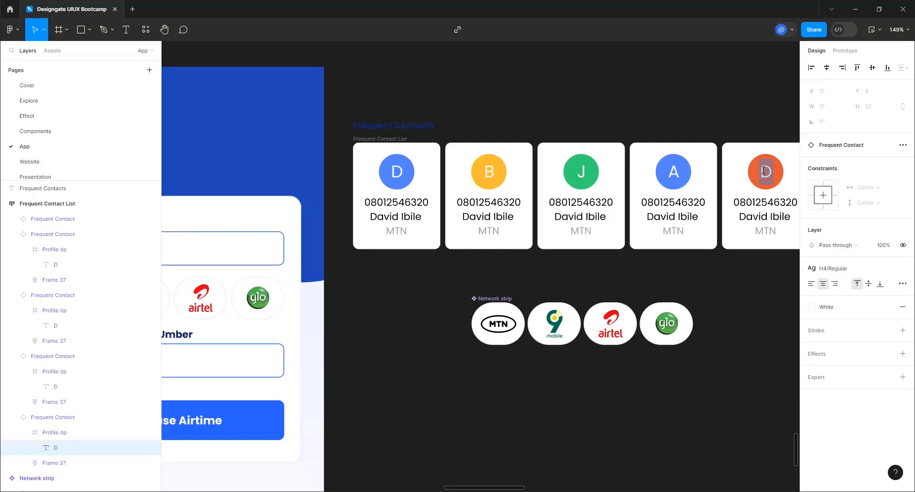
type("Z")
Relabel the networks of cards two to four as Glo, 9Mobile and Airtel
left_click(491, 230)
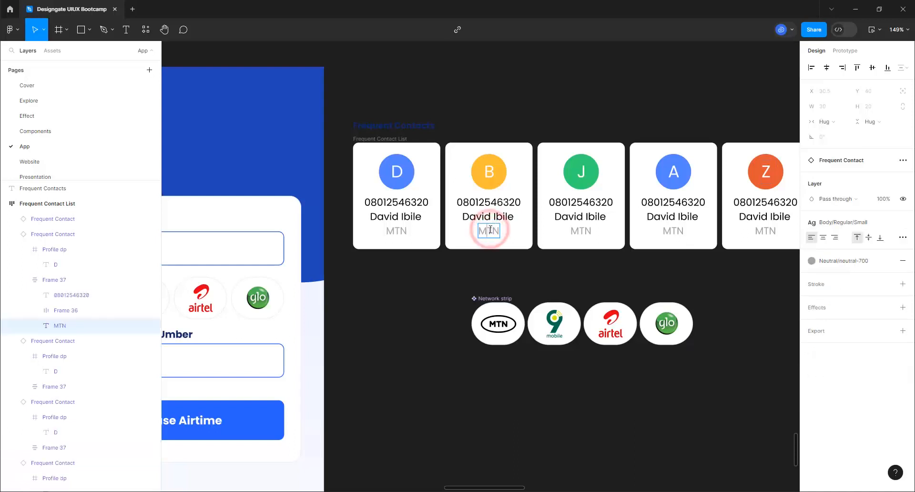
double_click(491, 230)
type("Glo")
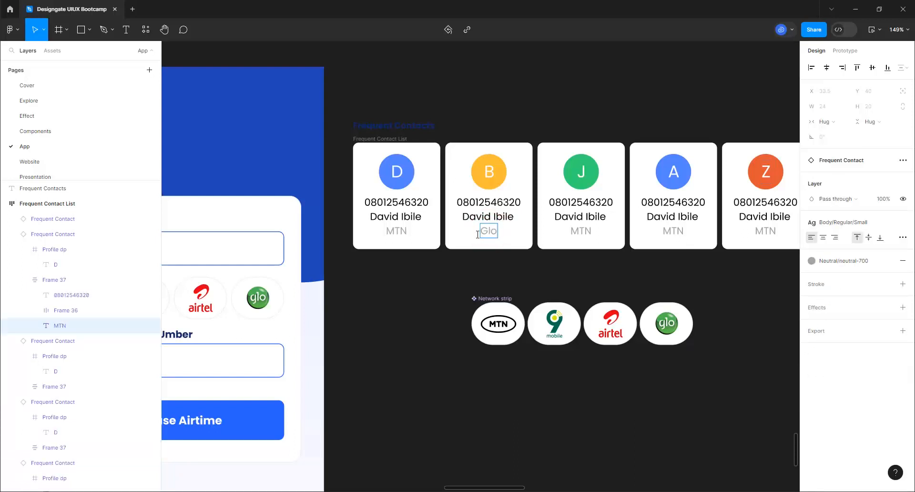
left_click(581, 232)
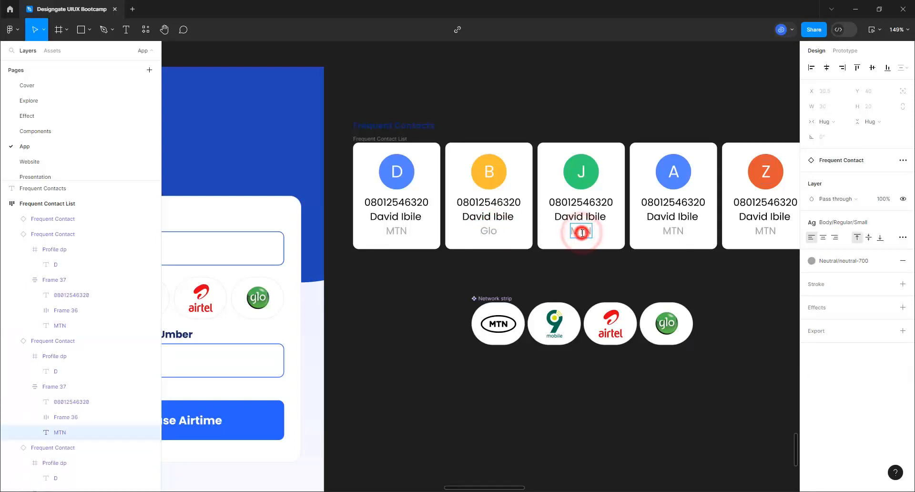
double_click(581, 232)
type("9Mobile")
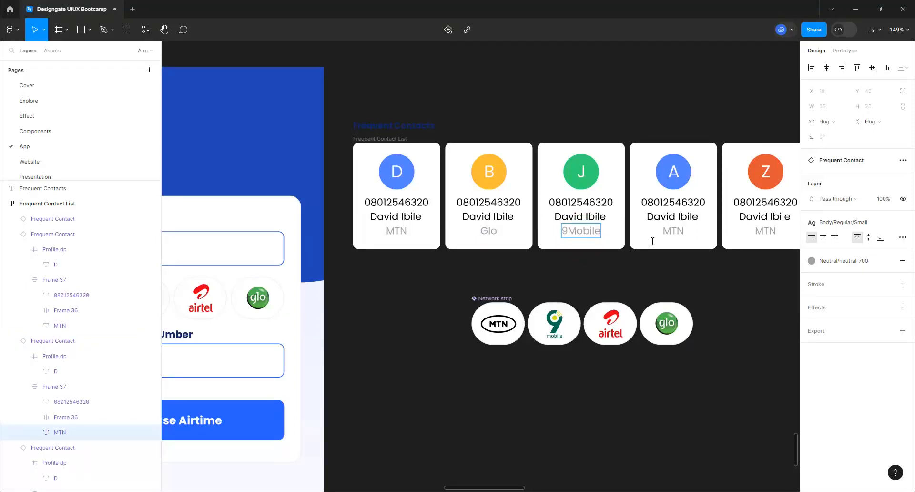
left_click(670, 236)
double_click(670, 233)
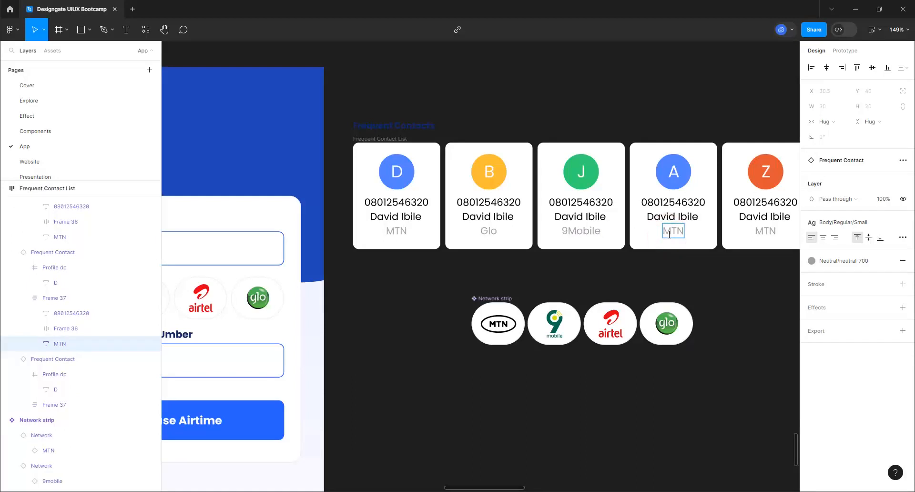
type("Airtel")
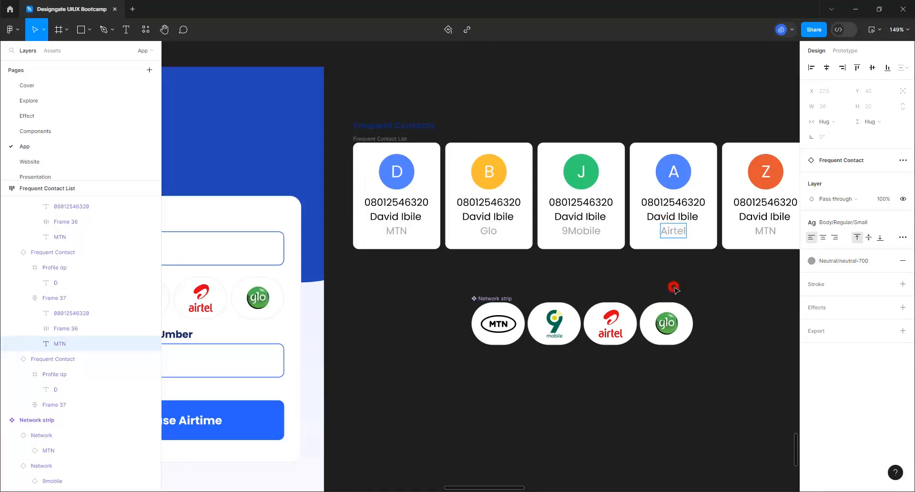
key("Escape")
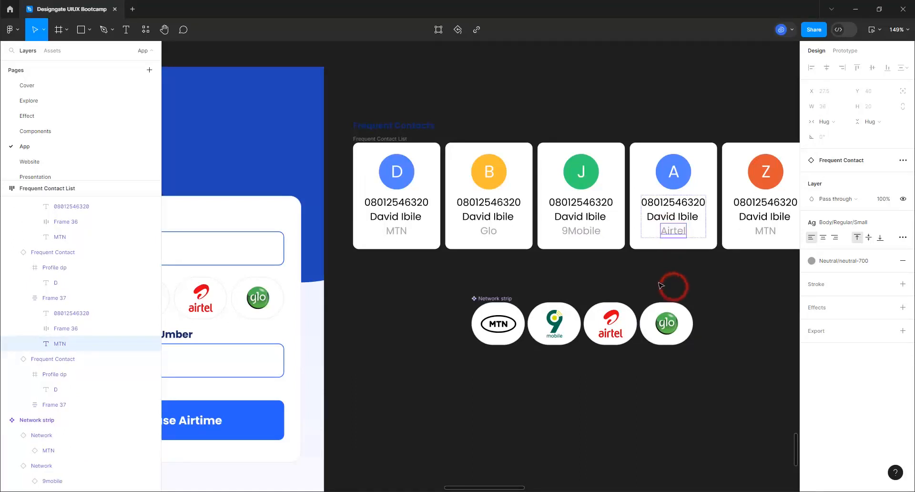
left_click(609, 278)
scroll(629, 254, "down", 5)
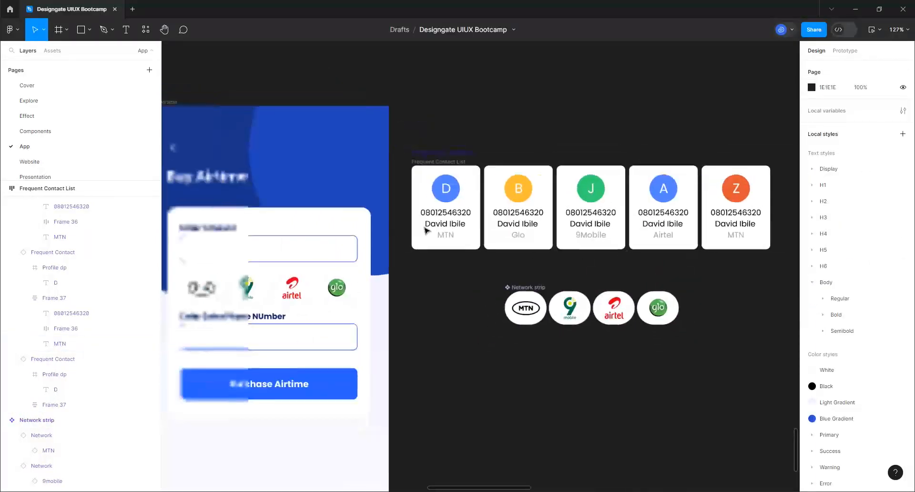
Wrap the Frequent Contacts title and card list in an auto-layout frame with gap 4
scroll(446, 222, "up", 3)
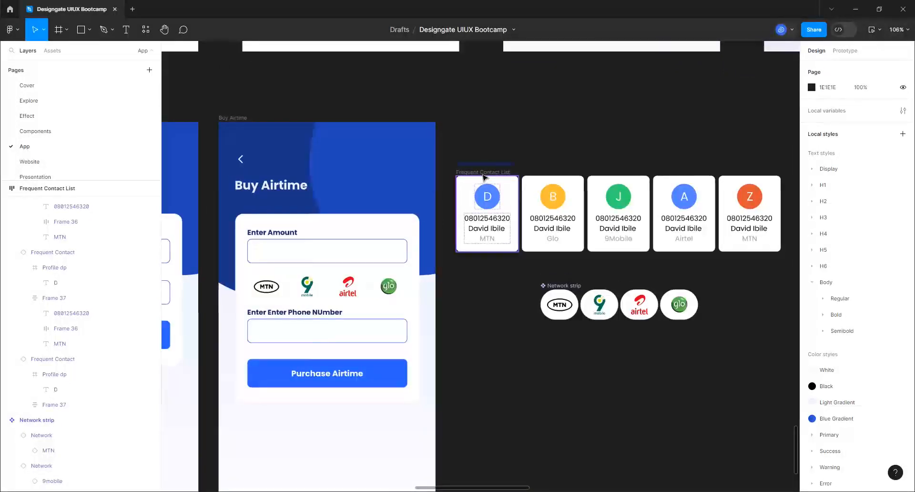
left_click(481, 172)
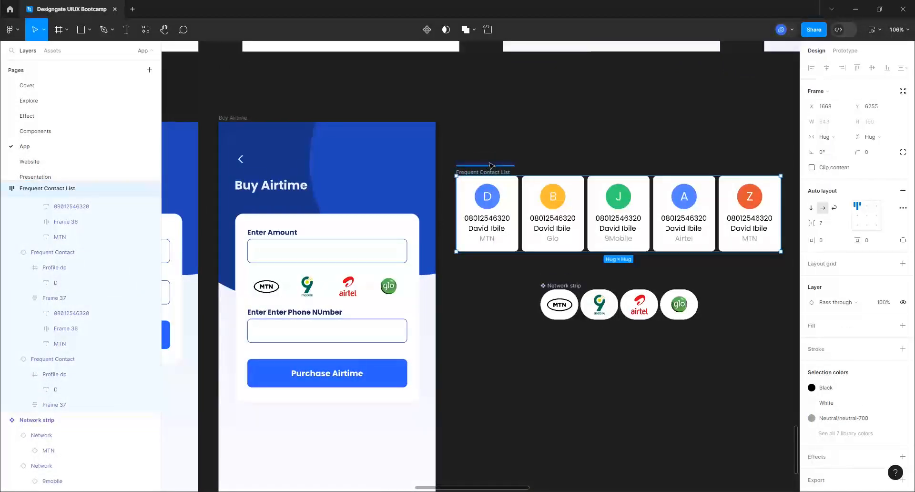
left_click(487, 164, "shift")
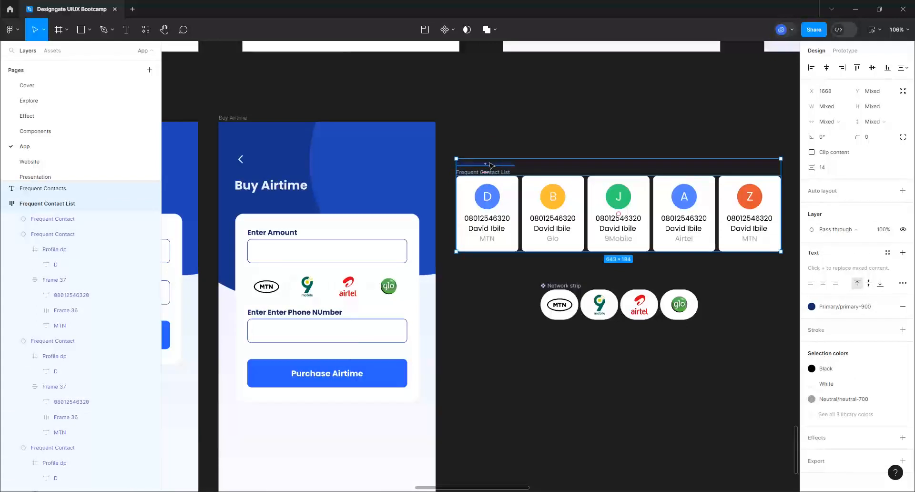
key("shift+a")
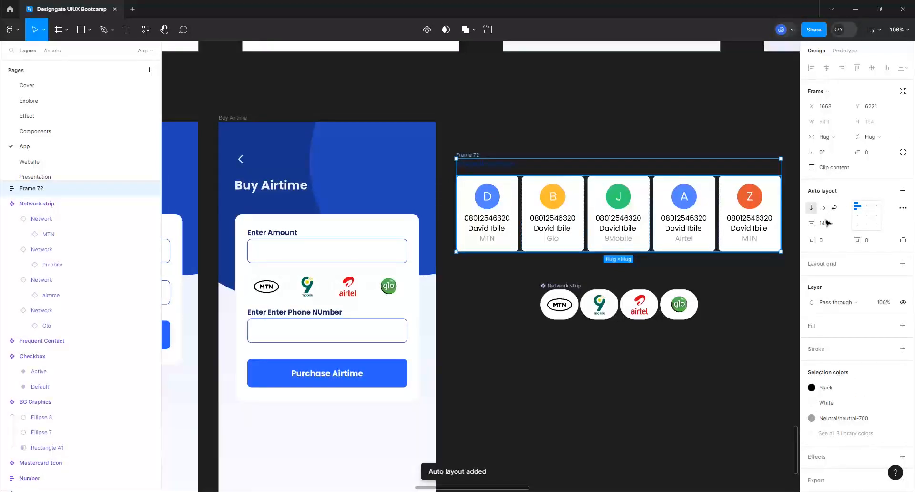
left_click(823, 224)
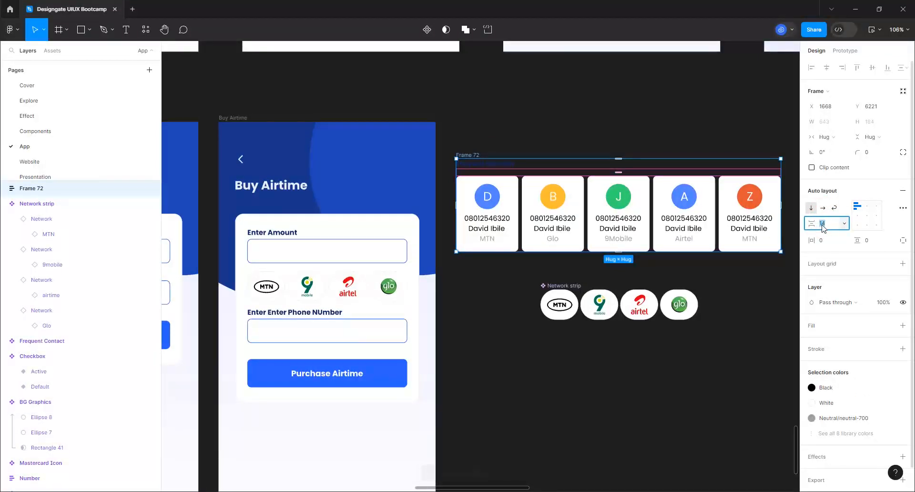
type("4")
key("Return")
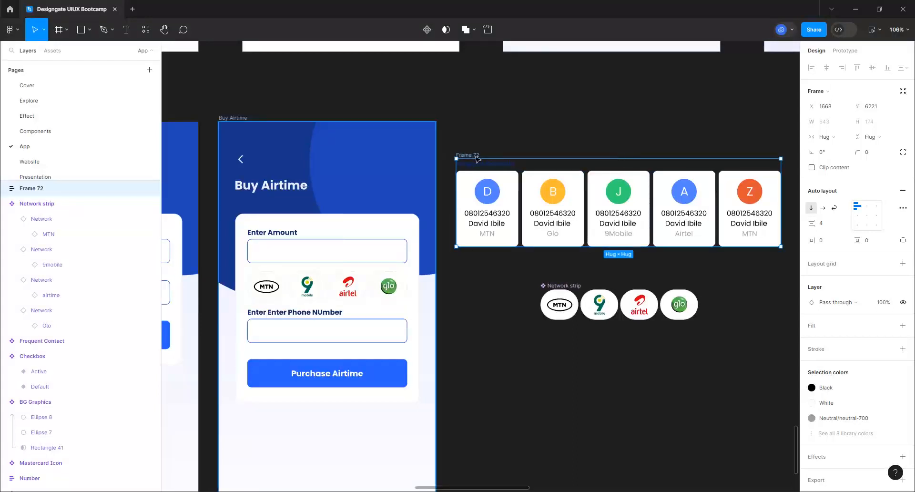
Rename the frame 'Frequent Contact' and cut it from the canvas
left_click(474, 156)
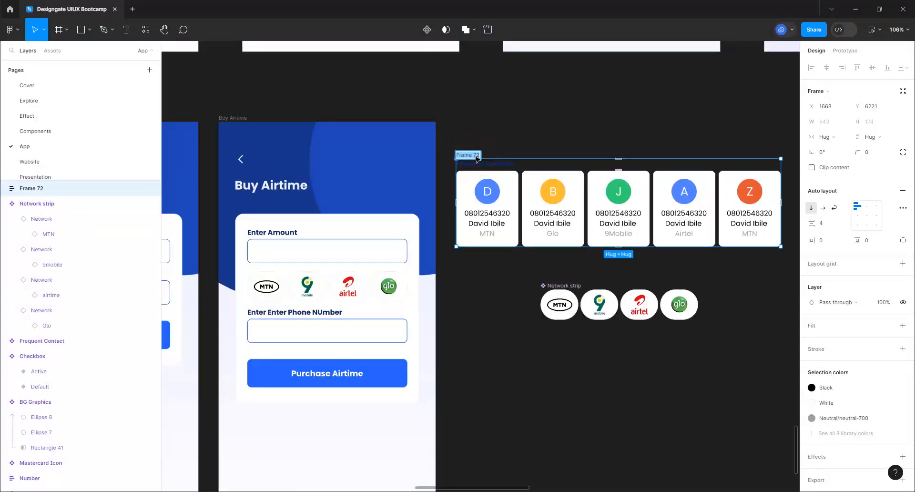
key("BackSpace")
type("Frequent Contact")
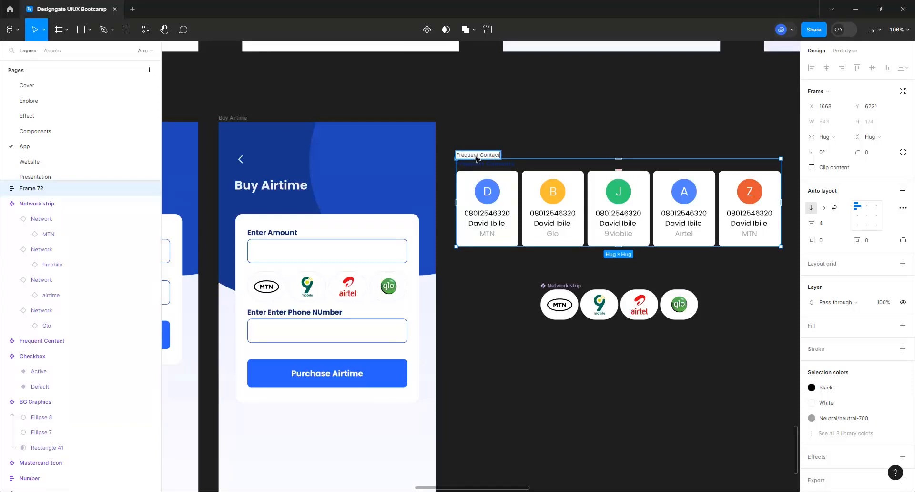
key("Return")
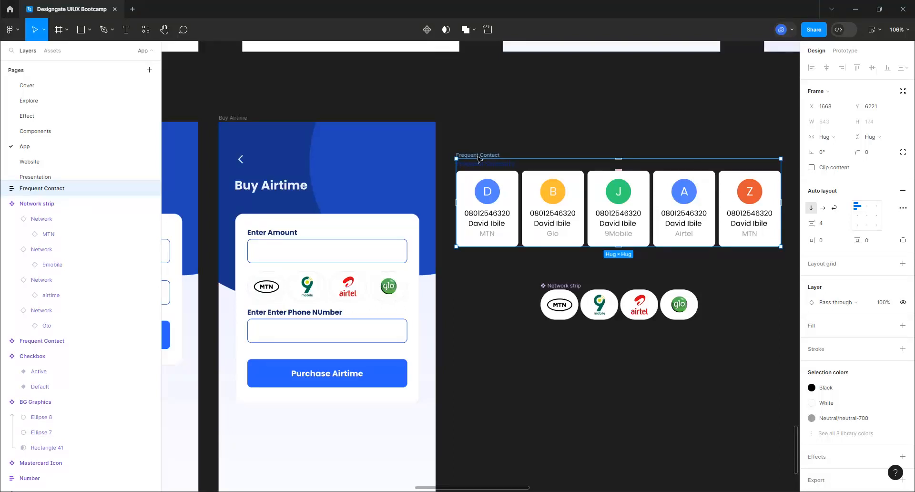
key("Delete")
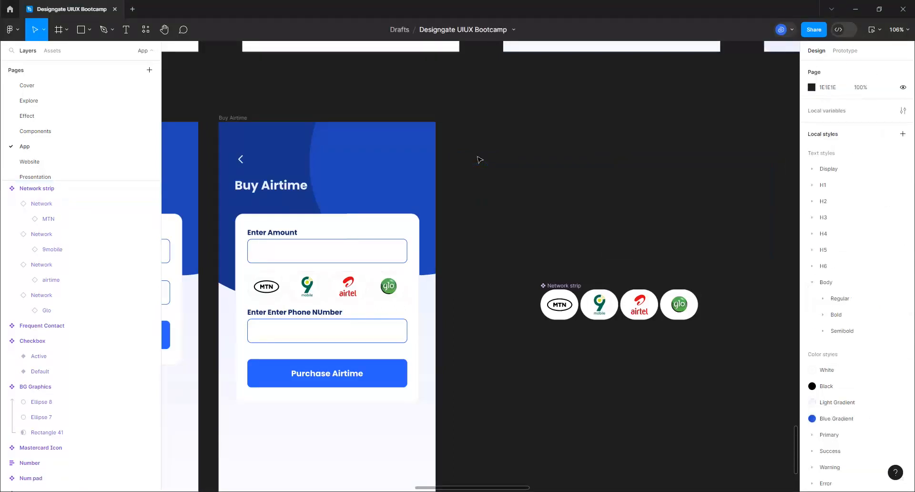
Paste the Frequent Contact frame into the Buy Airtime form under the phone field
left_click(371, 296)
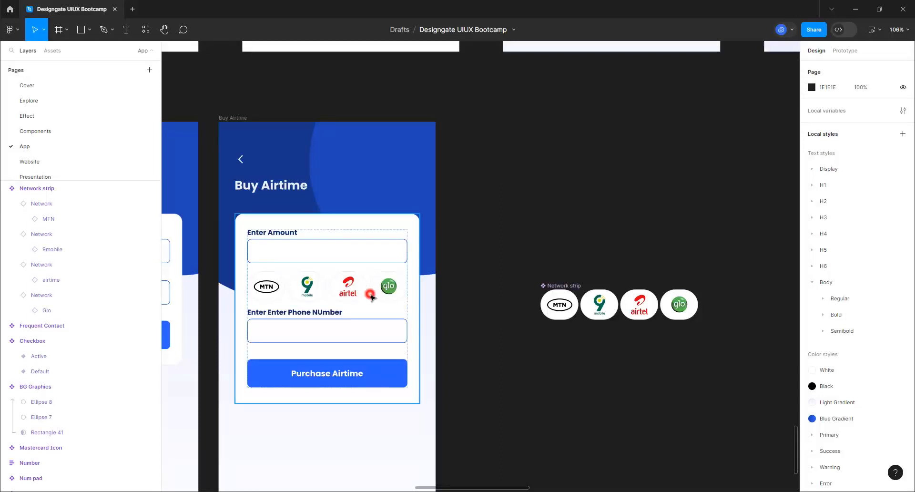
left_click(371, 296)
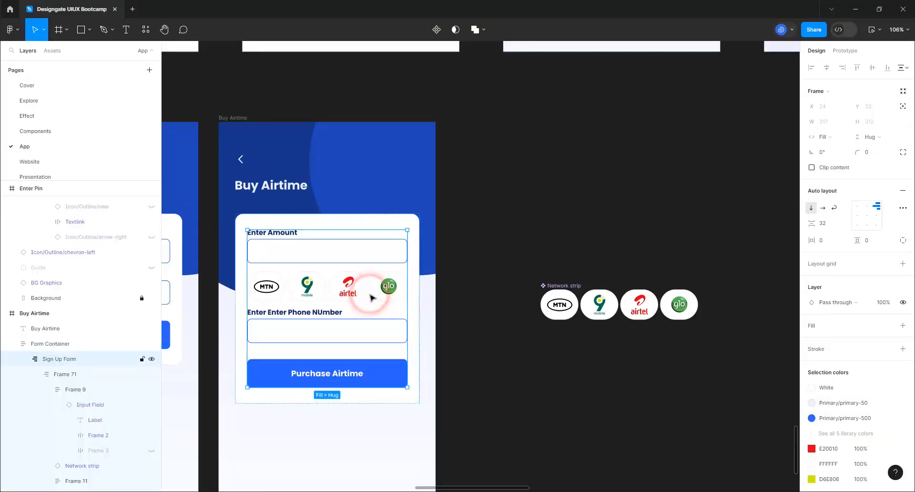
left_click(371, 296)
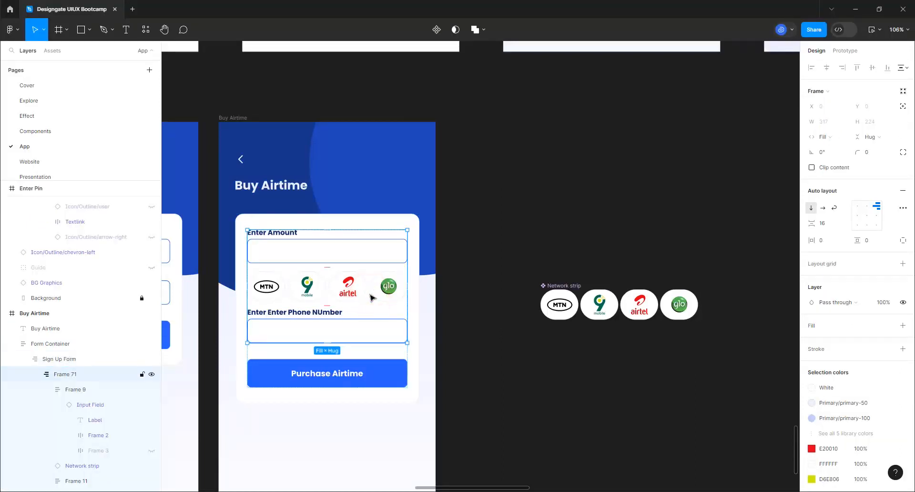
key("ctrl+v")
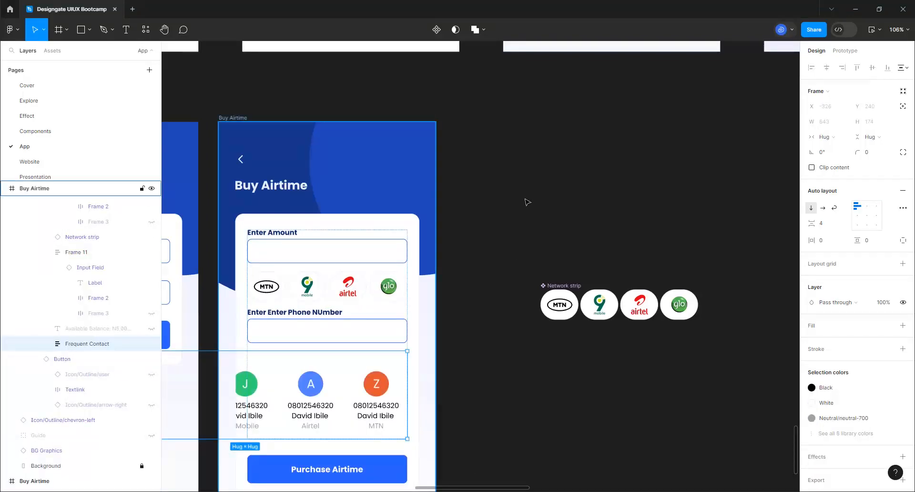
scroll(533, 196, "down", 1)
scroll(532, 196, "down", 2)
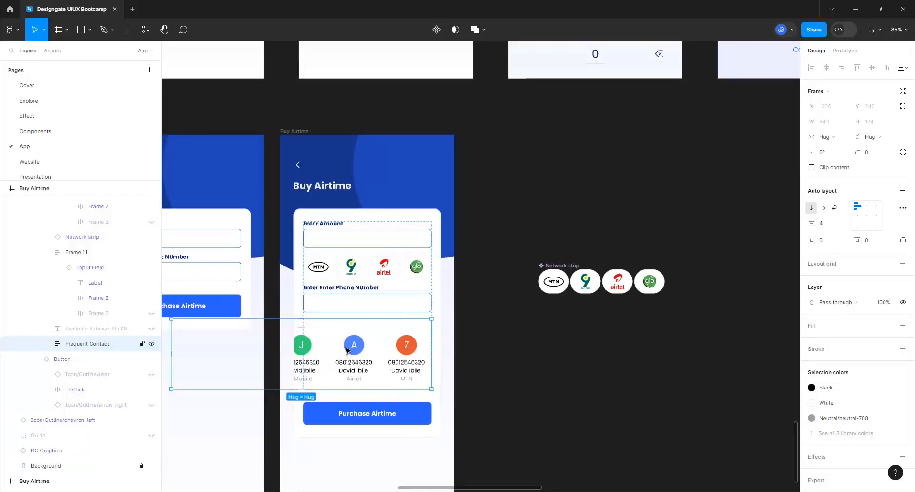
Left-align the Sign Up Form and its inner fields frame so Frequent Contacts shows fully
left_click(392, 79)
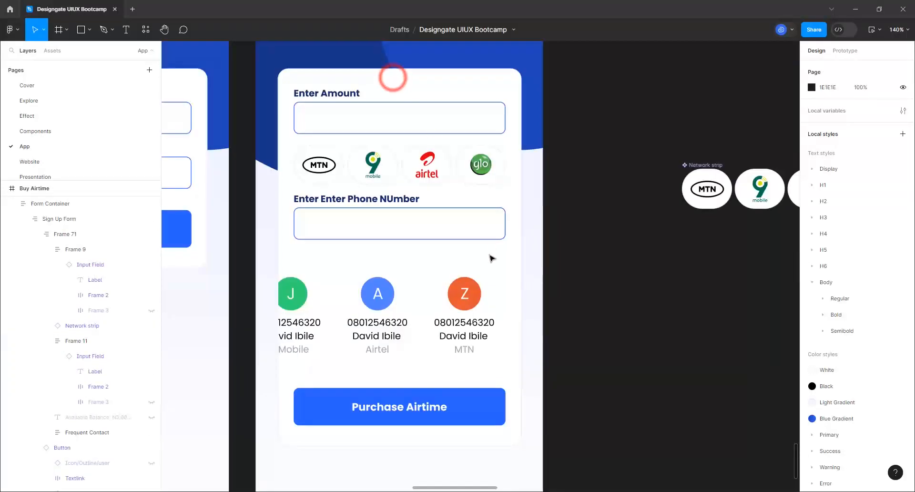
left_click(489, 259)
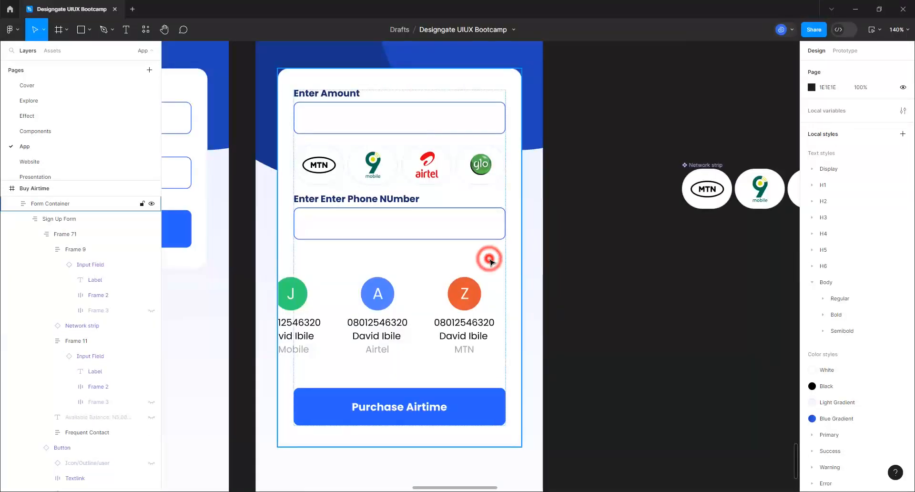
left_click(490, 259)
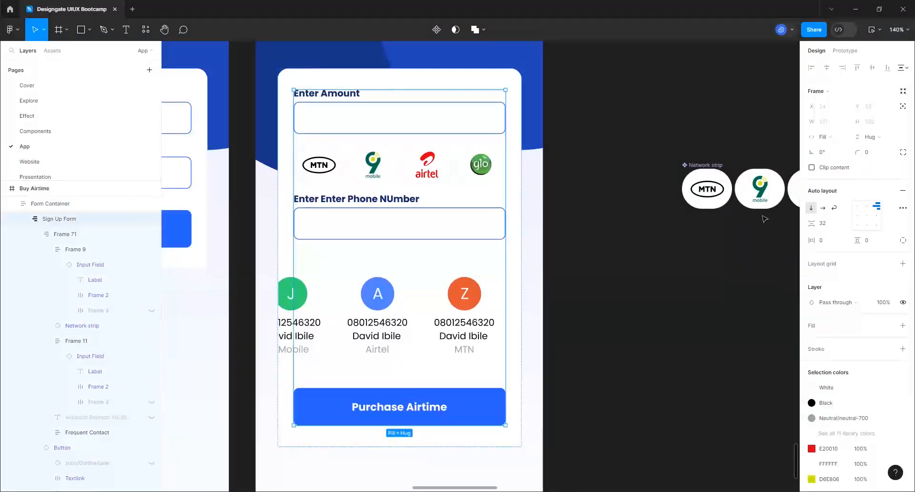
left_click(857, 205)
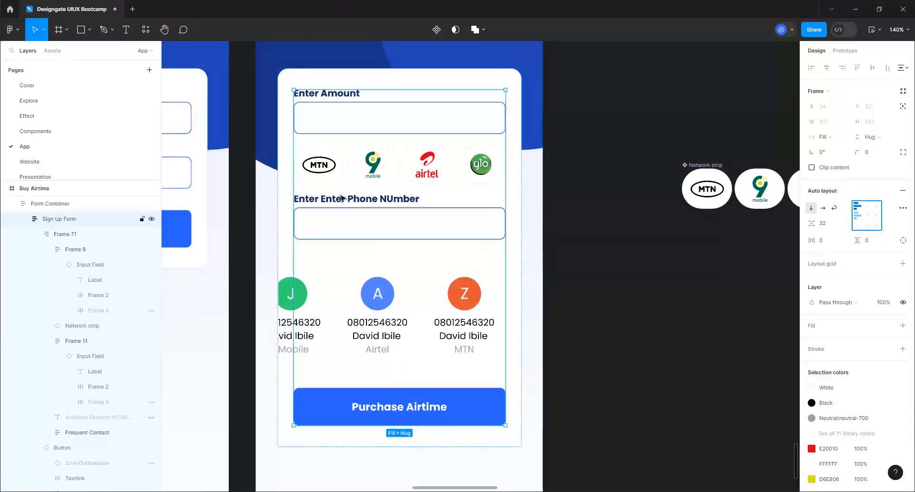
left_click(389, 325)
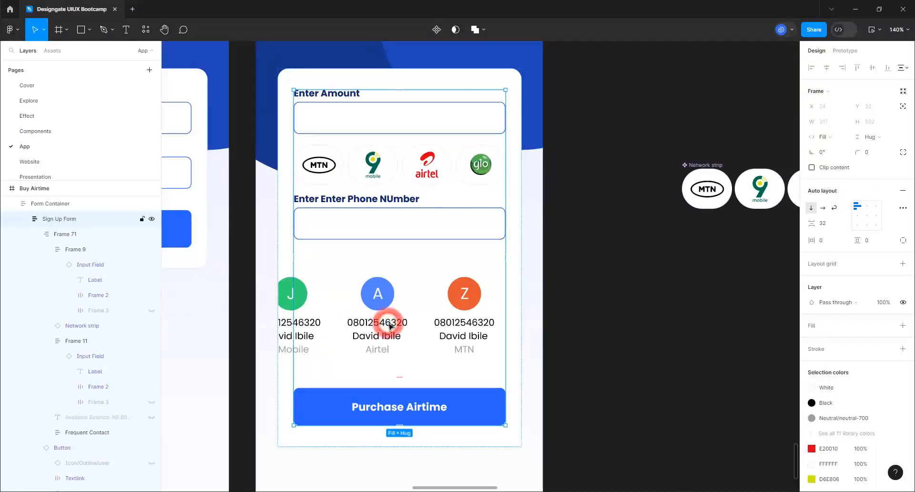
double_click(389, 326)
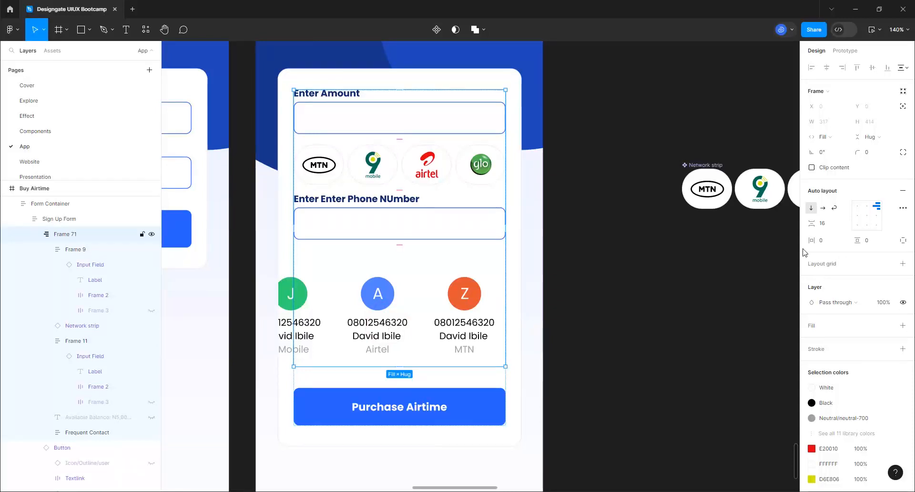
left_click(858, 208)
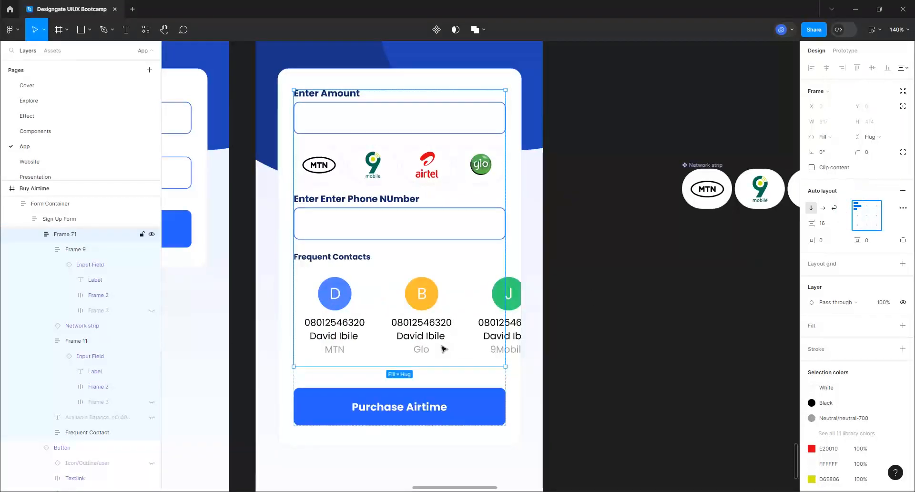
Select the Buy Airtime screen frame and zoom in on it
scroll(442, 350, "down", 5)
scroll(442, 351, "down", 3)
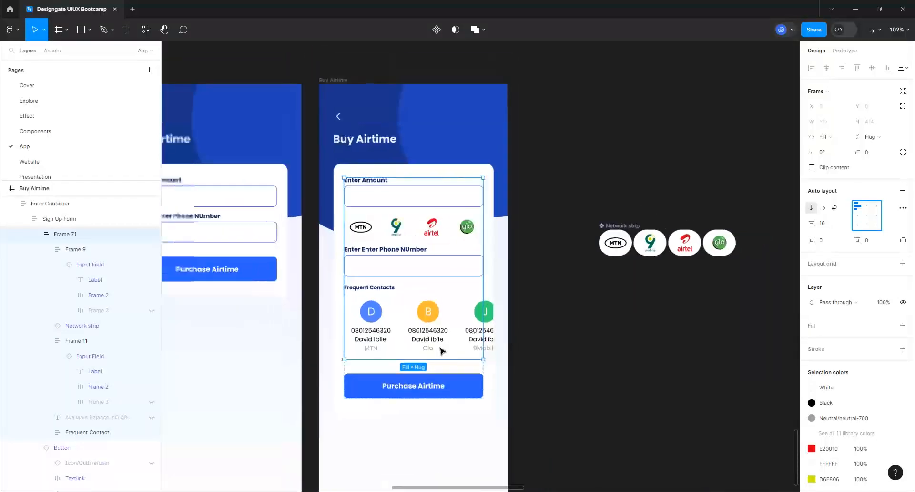
left_click(343, 102)
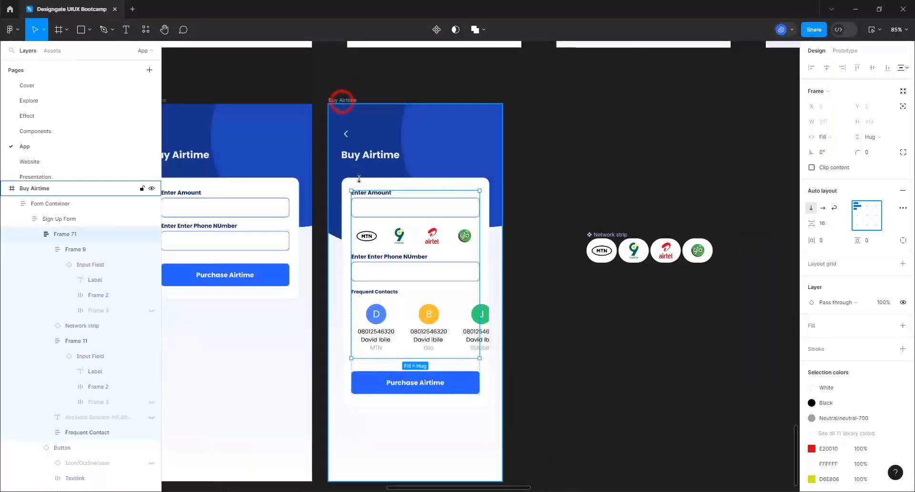
scroll(395, 358, "up", 6)
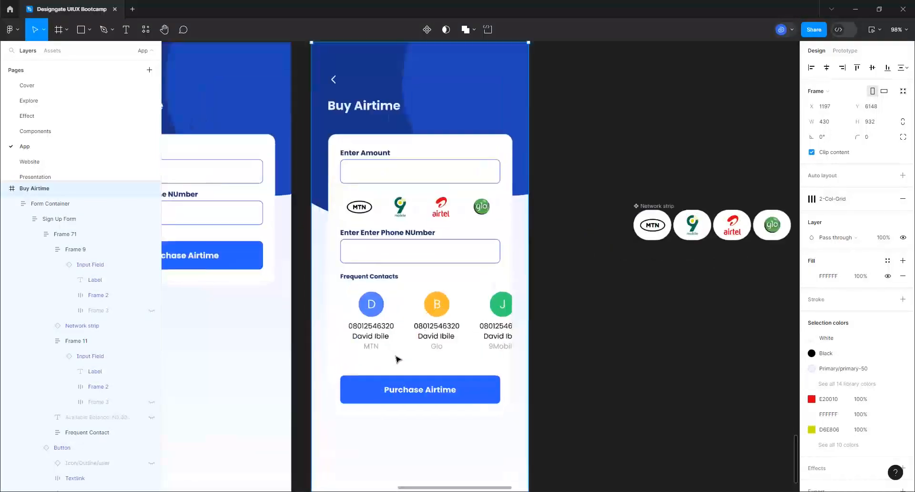
scroll(399, 359, "up", 2)
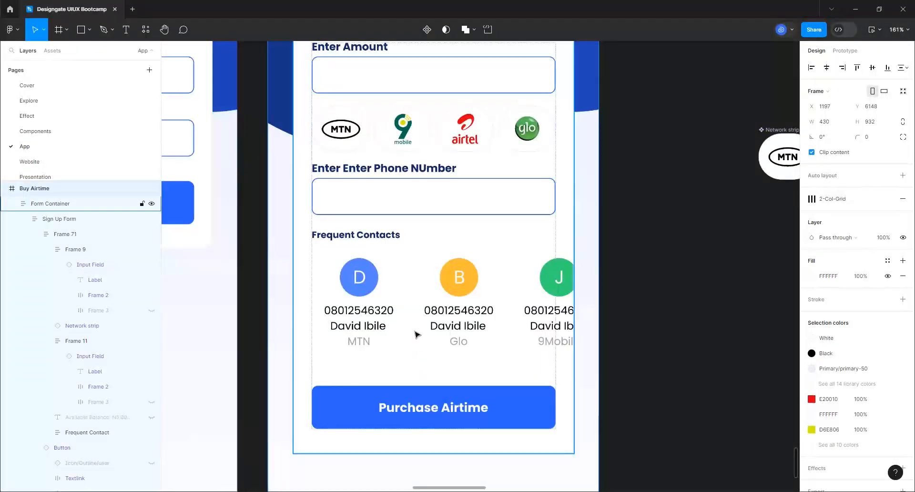
Move the Frequent Contact section up three places, above the network logos and phone field
double_click(395, 189)
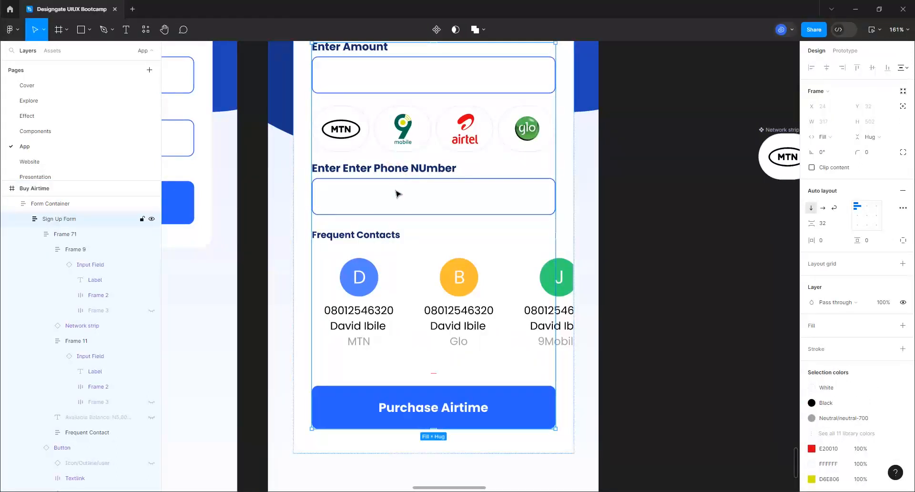
double_click(392, 289)
double_click(391, 290)
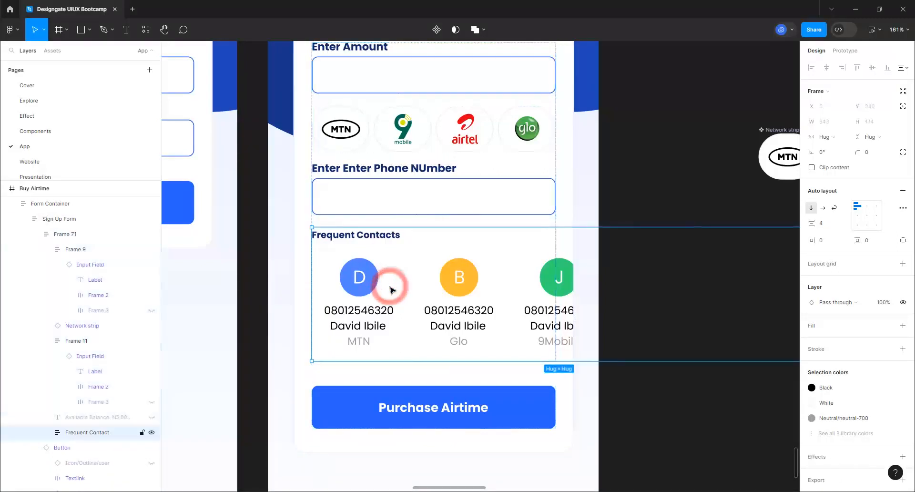
key("Up")
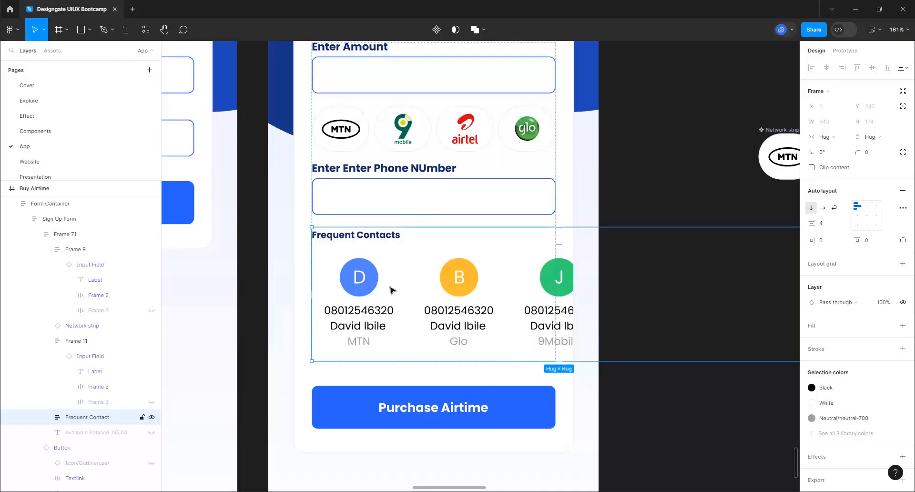
key("Up")
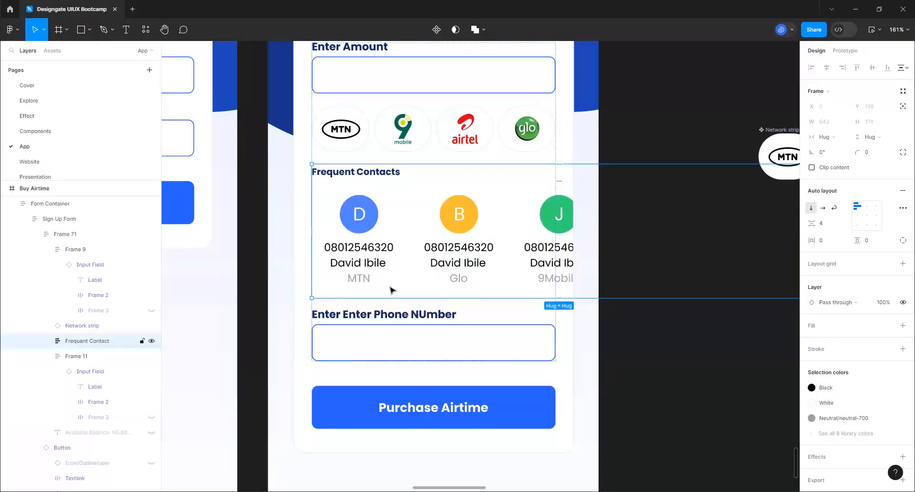
key("Up")
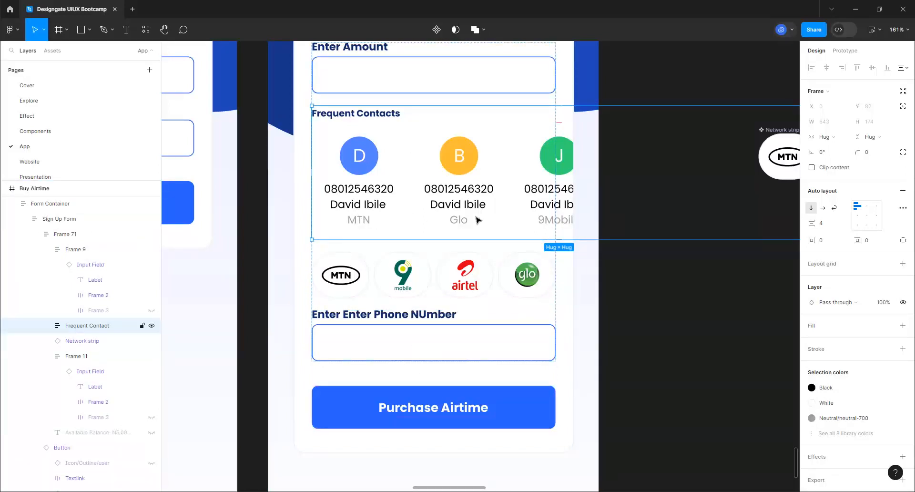
left_click(473, 168)
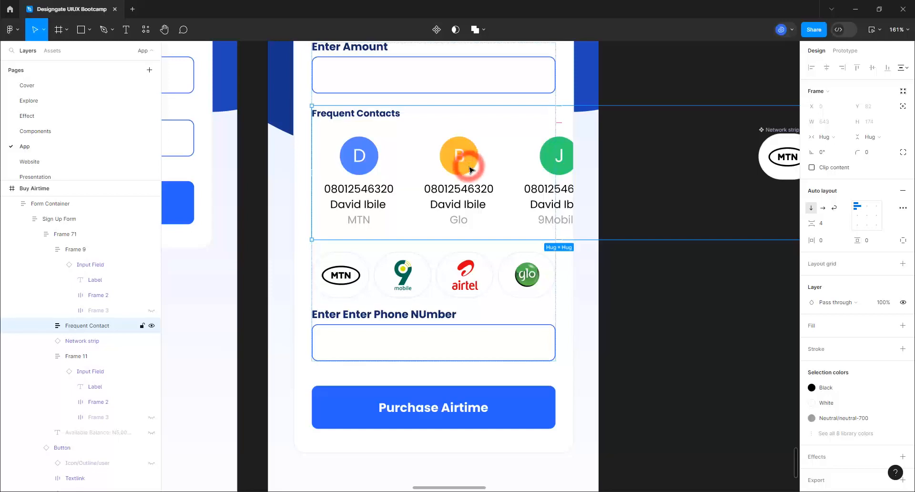
scroll(333, 267, "down", 5)
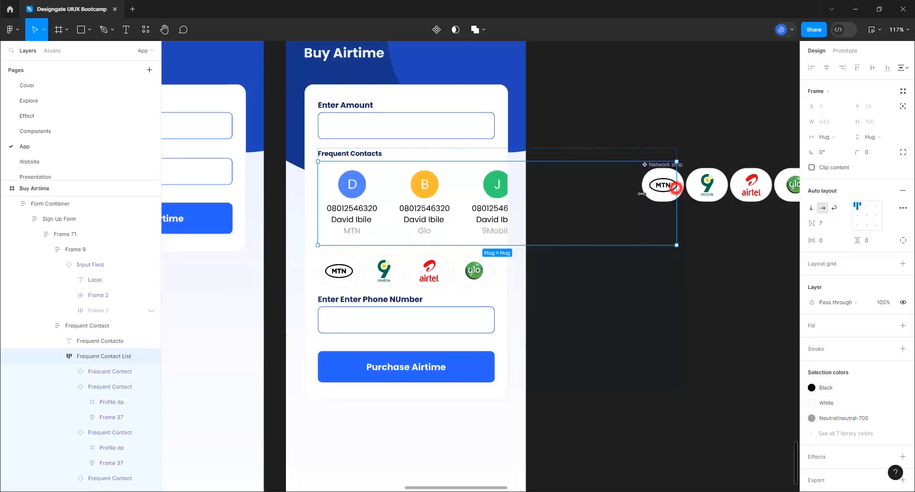
Narrow the Frequent Contact List to 329 px wide and clip its content
left_click_drag(677, 190, 507, 204)
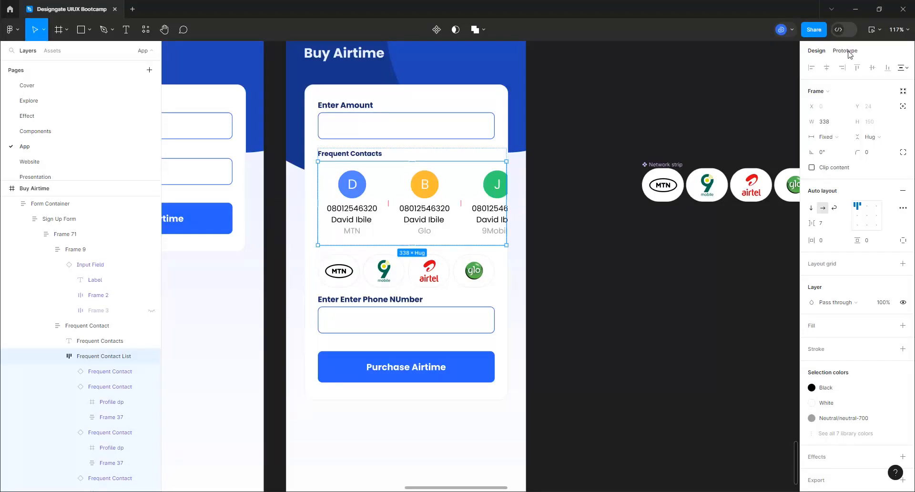
left_click_drag(506, 202, 503, 200)
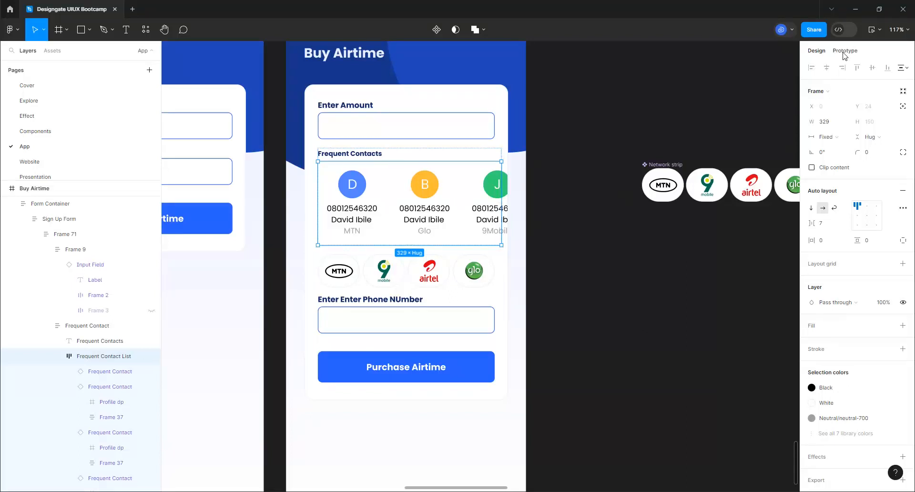
left_click(812, 168)
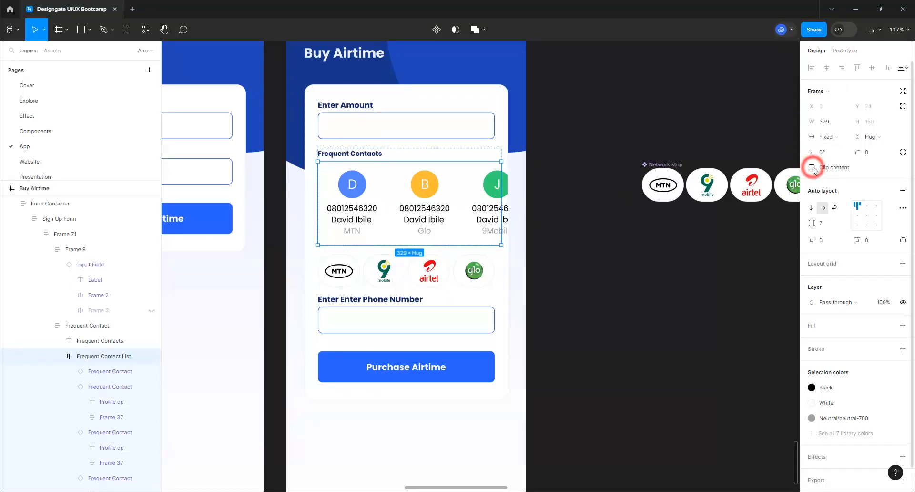
Set the list's prototype overflow to scroll horizontally
left_click(845, 50)
left_click(861, 112)
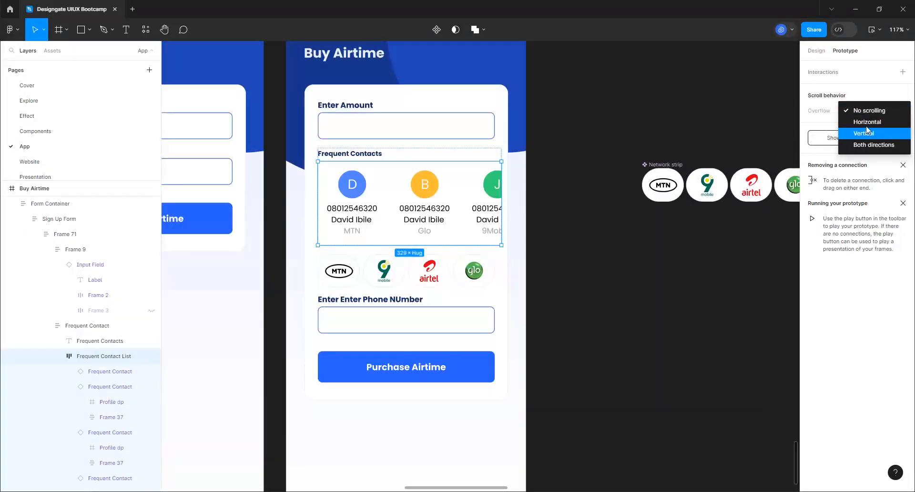
left_click(866, 122)
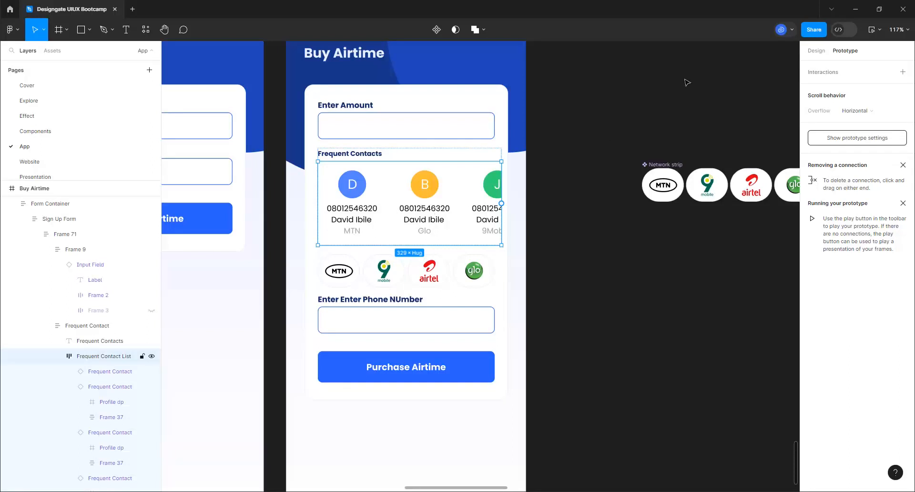
left_click(815, 51)
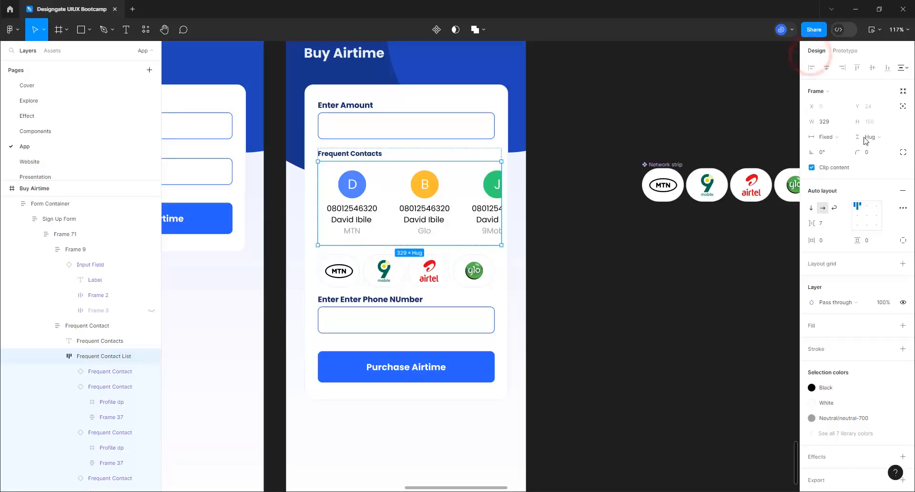
Set the Frequent Contact List's auto-layout gap to 0
left_click(821, 225)
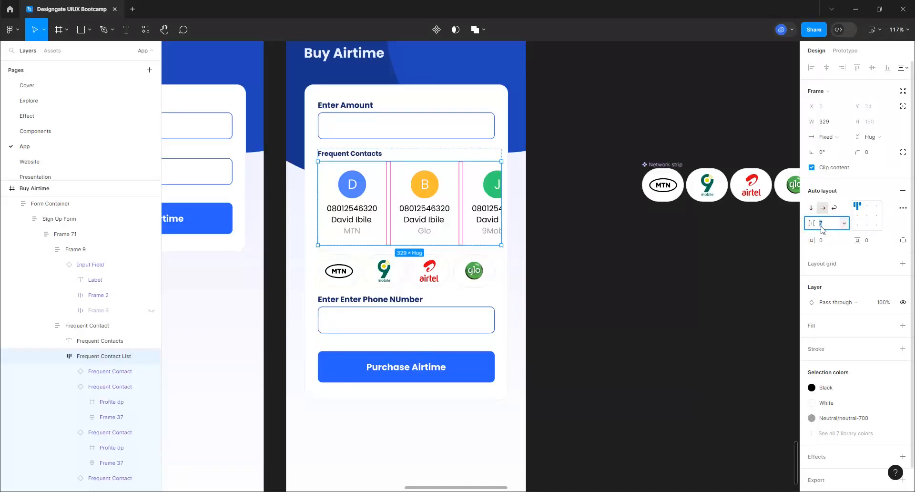
type("0")
key("Return")
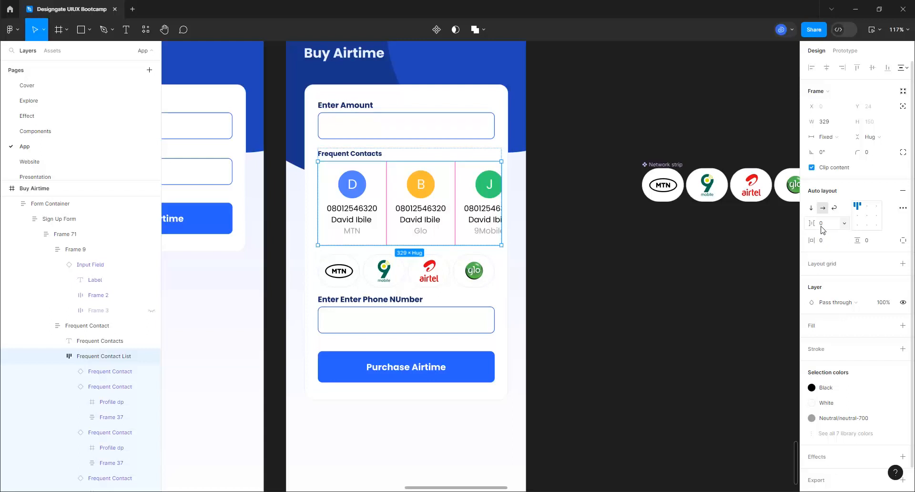
left_click(596, 207)
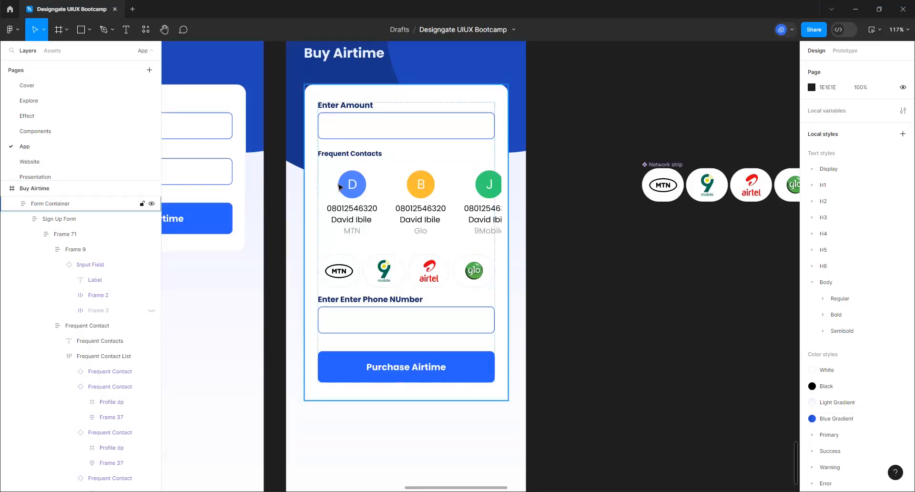
Drill into Frame 71 down to the Enter Amount label text
double_click(355, 109)
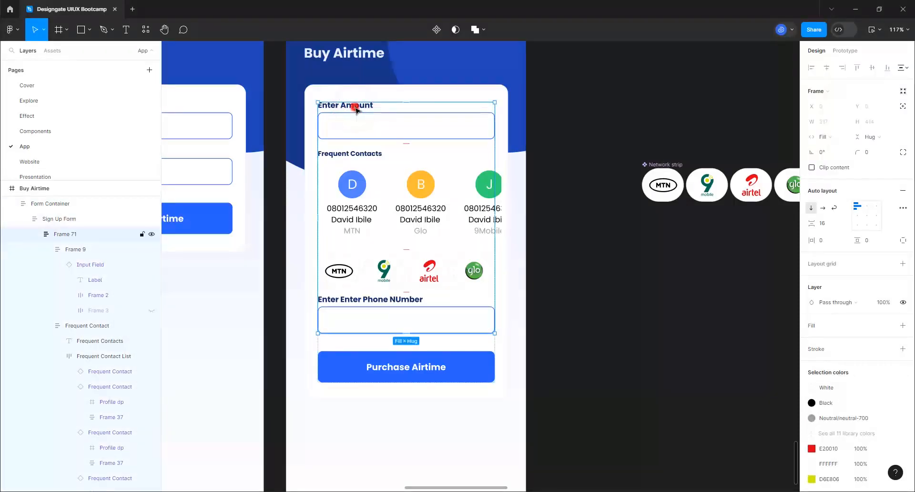
double_click(355, 109)
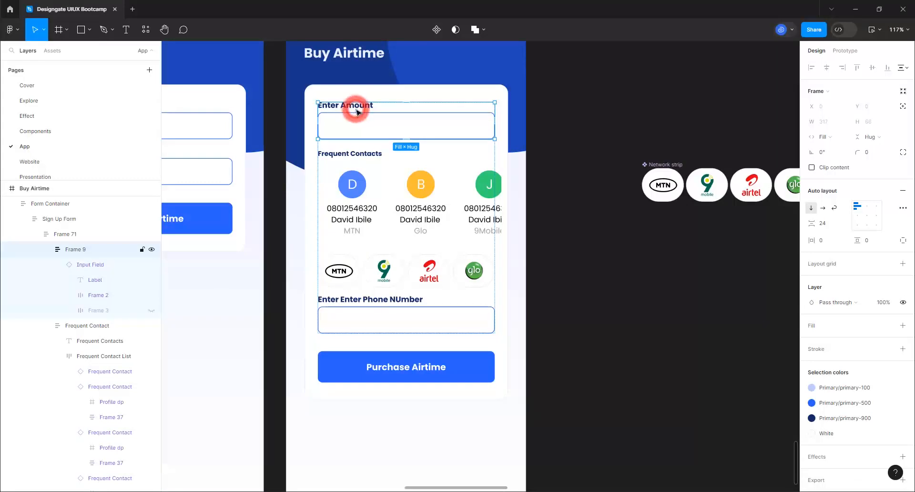
double_click(356, 109)
double_click(356, 109)
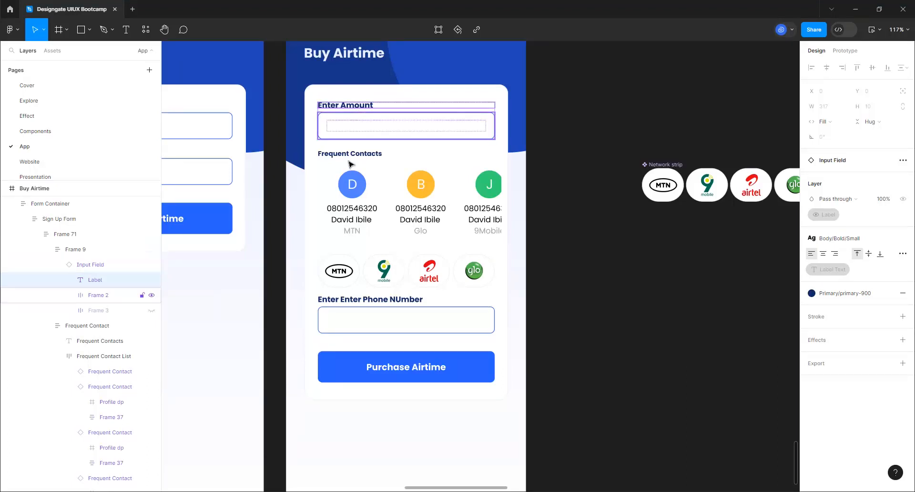
Set the Frequent Contacts heading to Fill container width (329) and apply the Body/Bold/Small text style
left_click(360, 152)
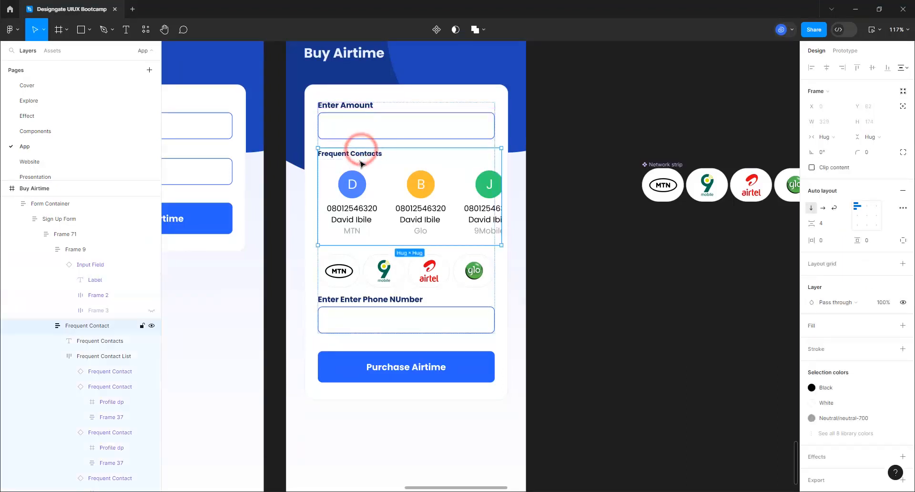
left_click(365, 155)
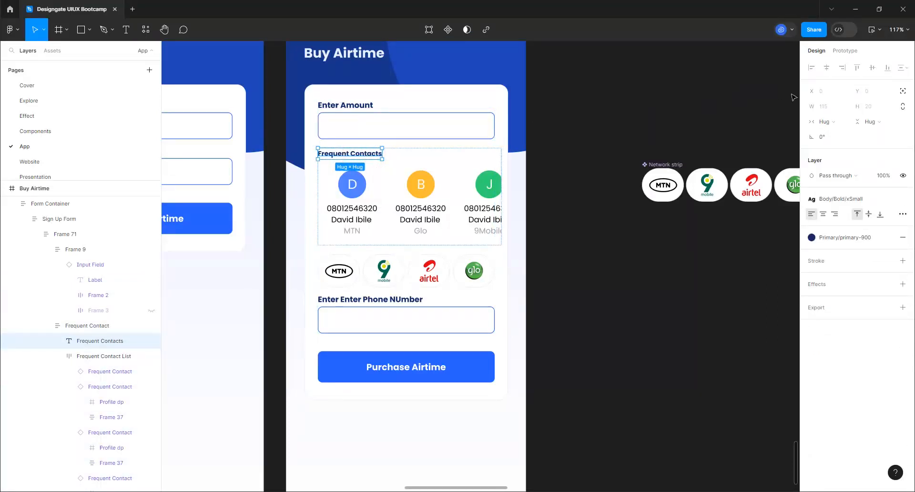
left_click(843, 129)
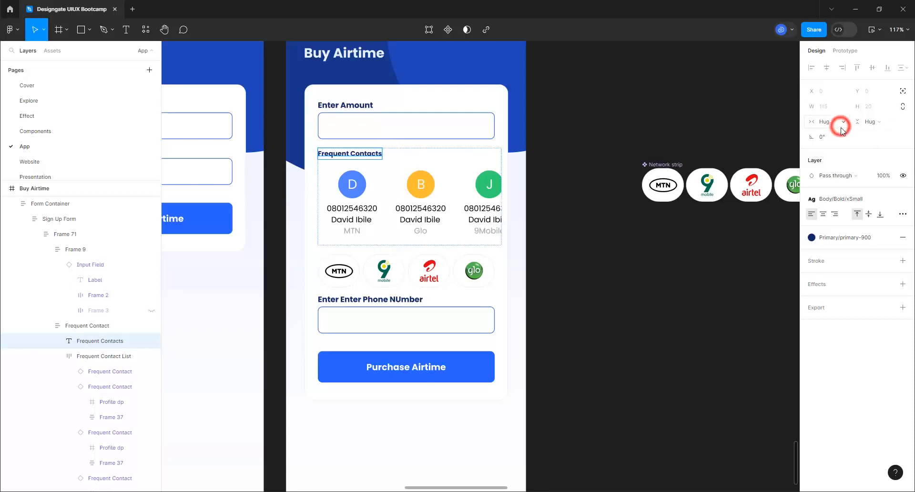
left_click(847, 134)
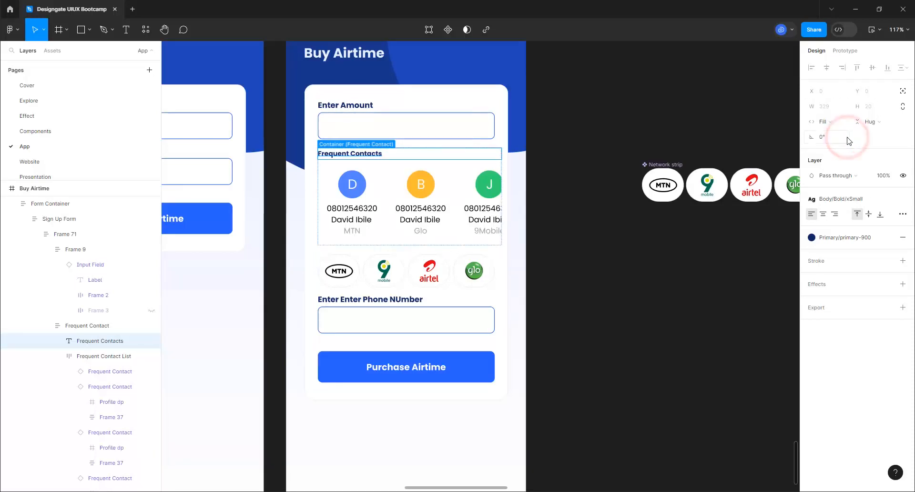
left_click(842, 200)
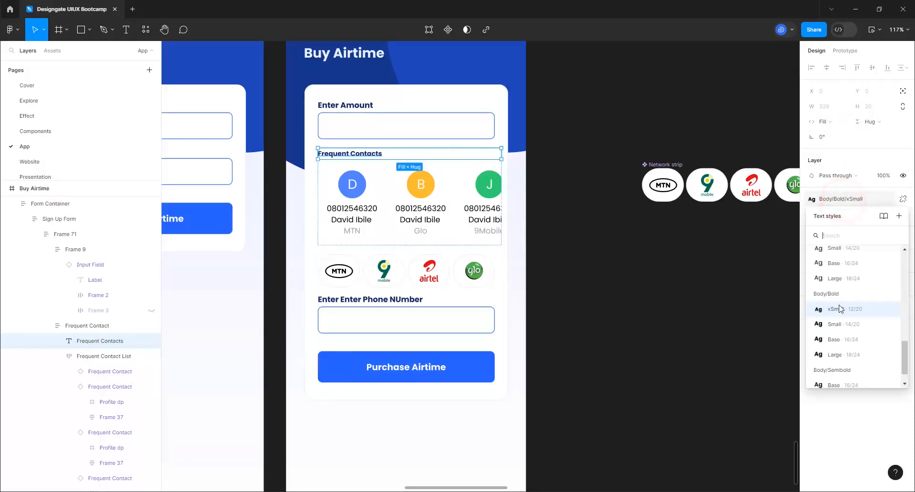
left_click(833, 326)
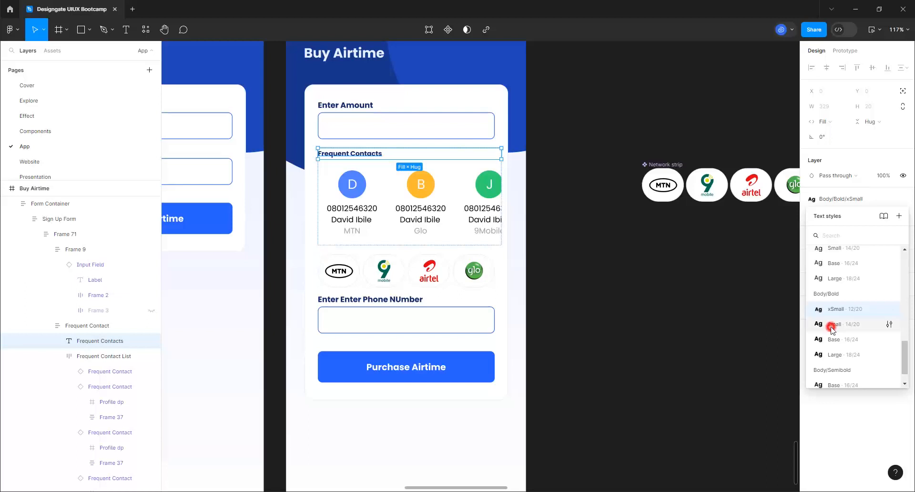
left_click(619, 315)
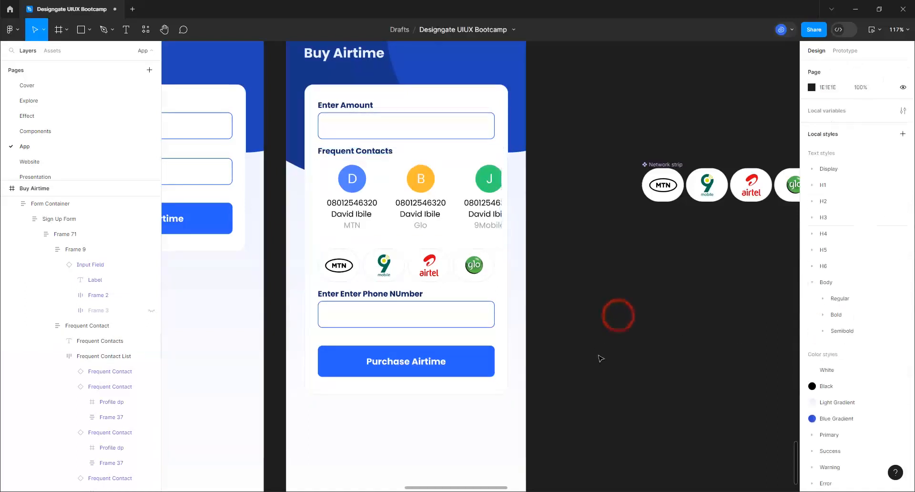
Widen the spacing between Frame 71's form sections to 32
left_click(427, 233)
left_click(428, 233)
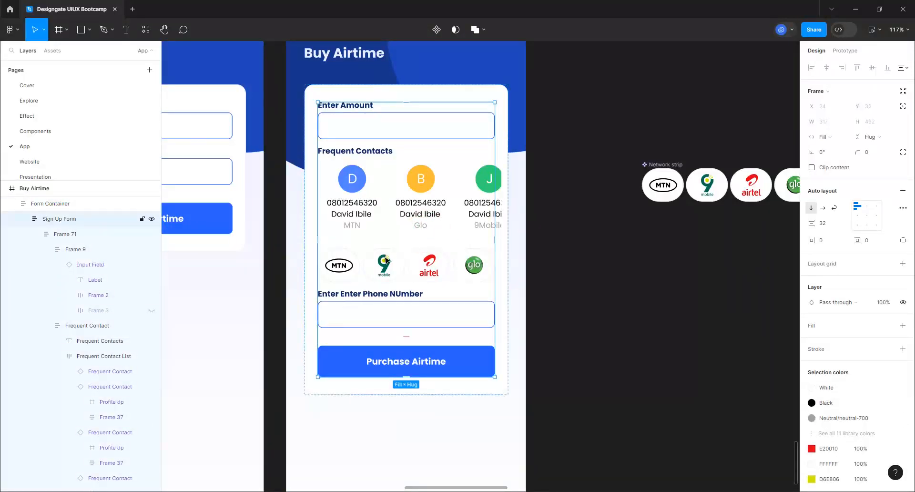
left_click(385, 258)
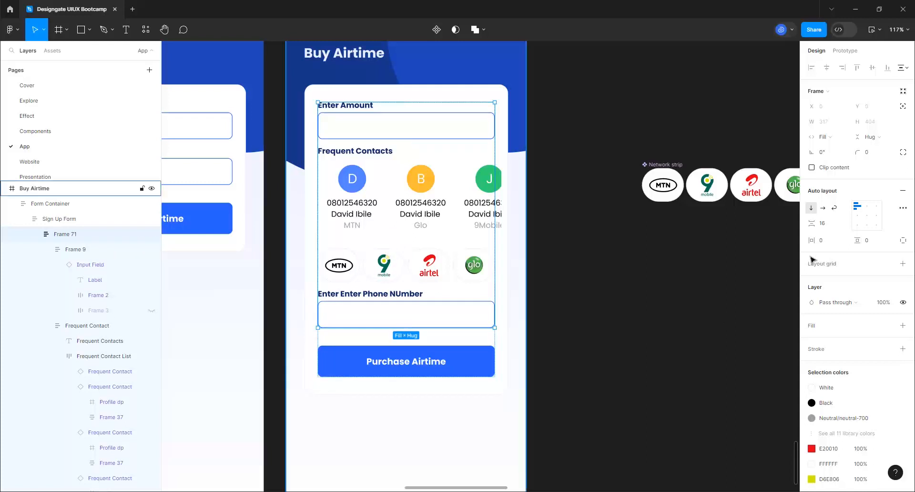
left_click(829, 224)
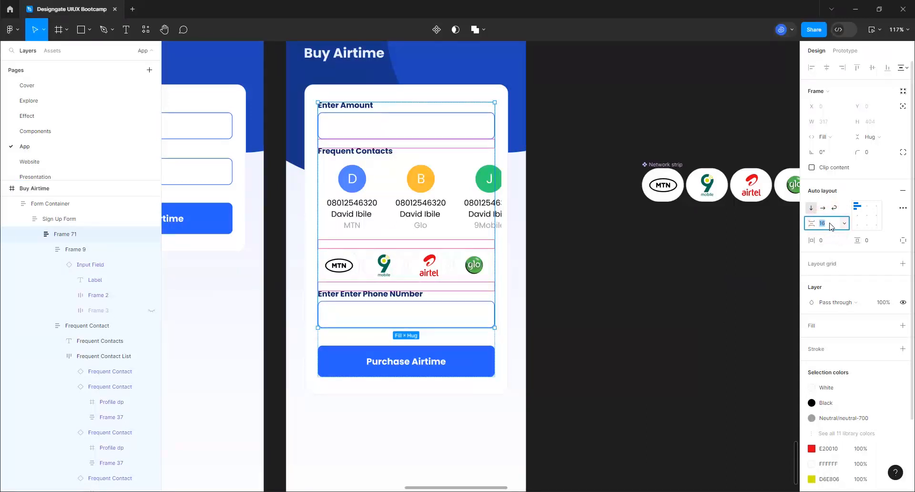
key("Return")
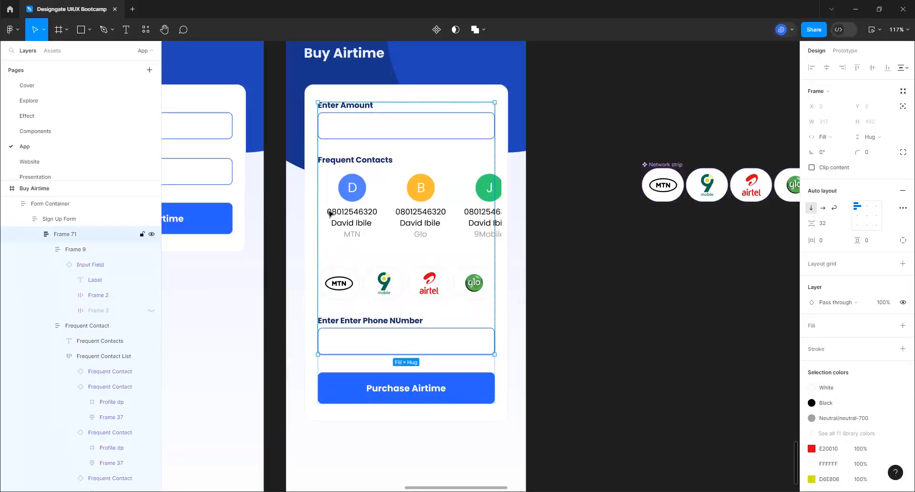
left_click(629, 284)
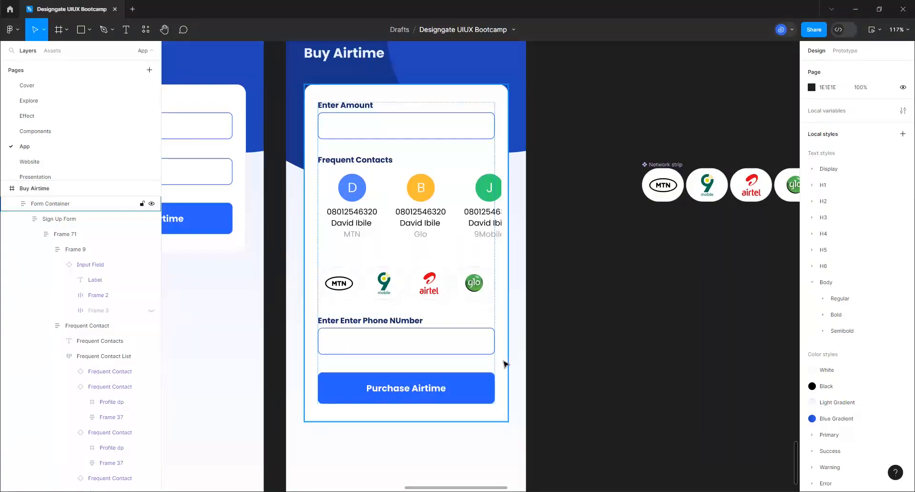
Delete the old left-hand Buy Airtime frame, leaving the updated one selected
scroll(504, 361, "down", 1)
scroll(506, 338, "down", 2)
scroll(507, 316, "down", 3)
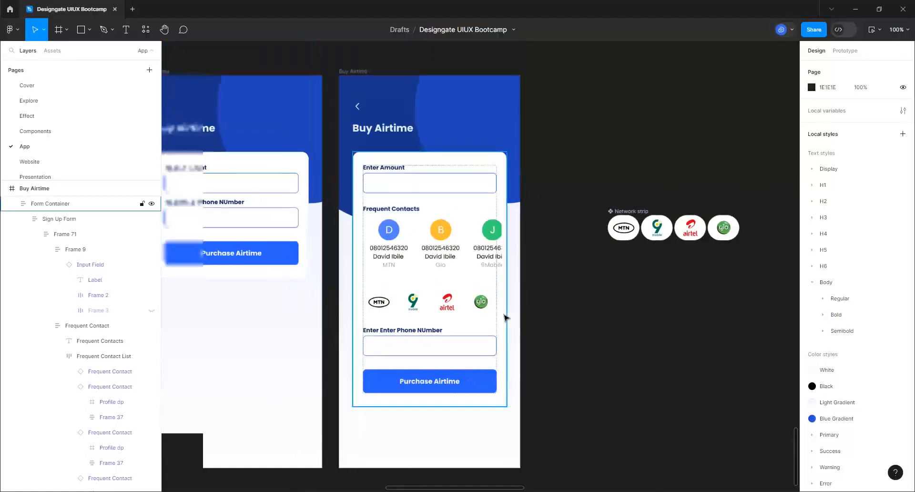
scroll(486, 300, "down", 2)
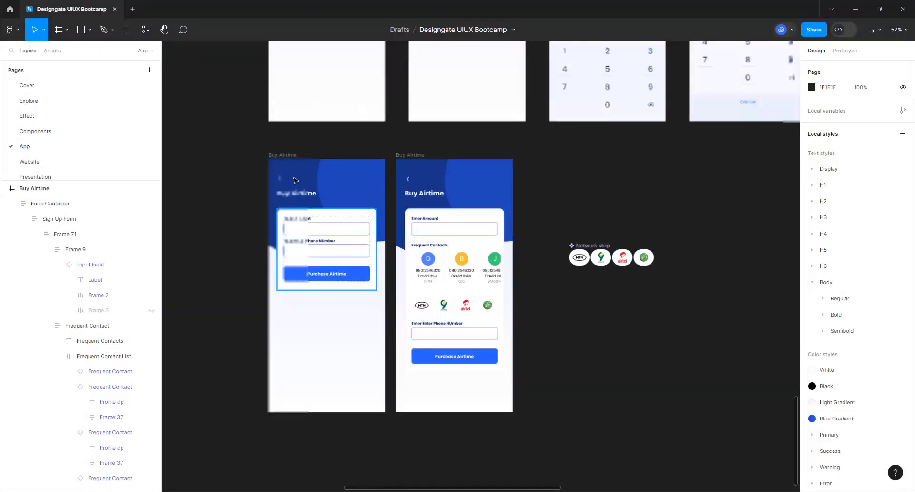
left_click(292, 157)
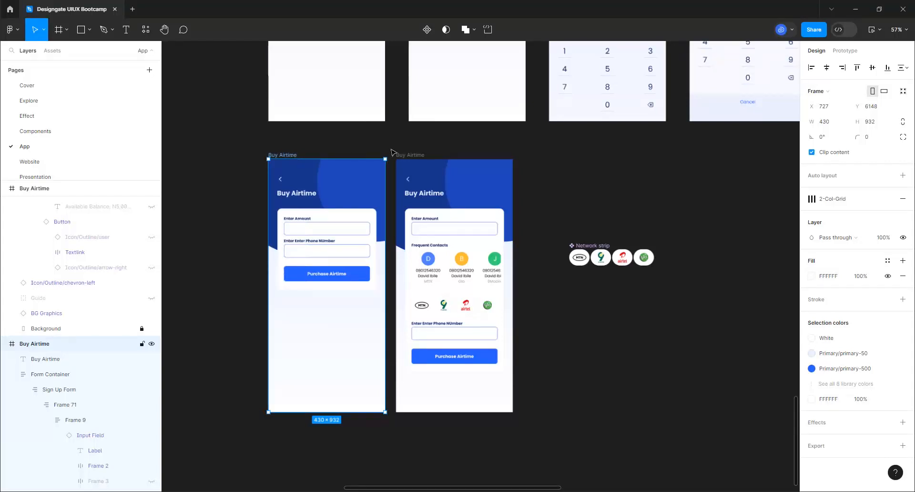
key("Delete")
left_click(413, 157)
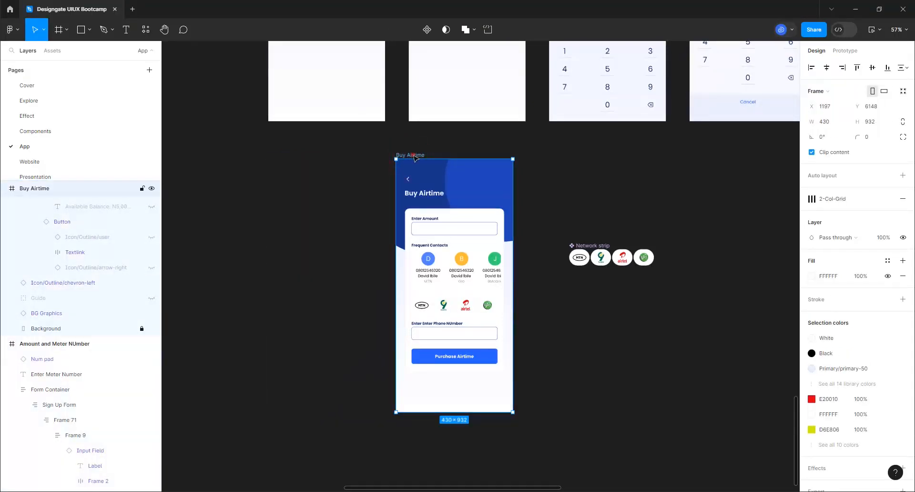
Shift the Buy Airtime frame left into the gap and move the Network strip to X 3397, Y 5724
left_click_drag(412, 155, 283, 176)
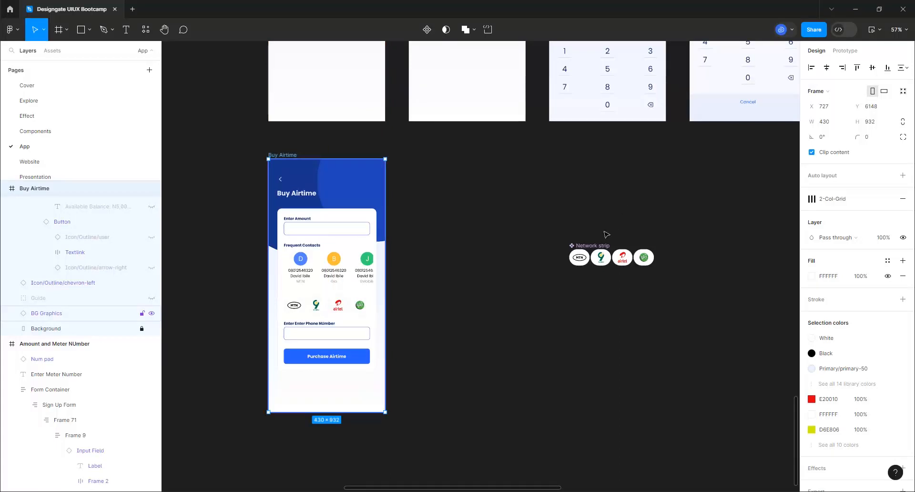
scroll(258, 286, "down", 1)
scroll(258, 288, "down", 3)
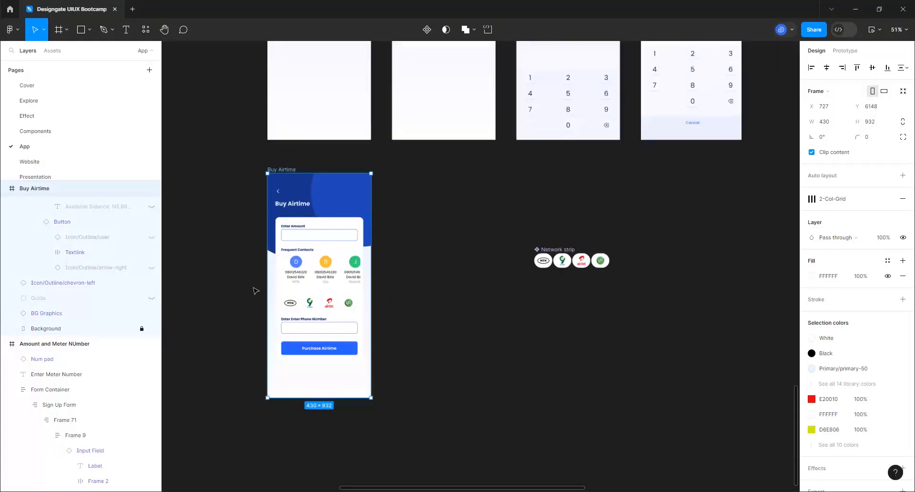
scroll(382, 269, "down", 1)
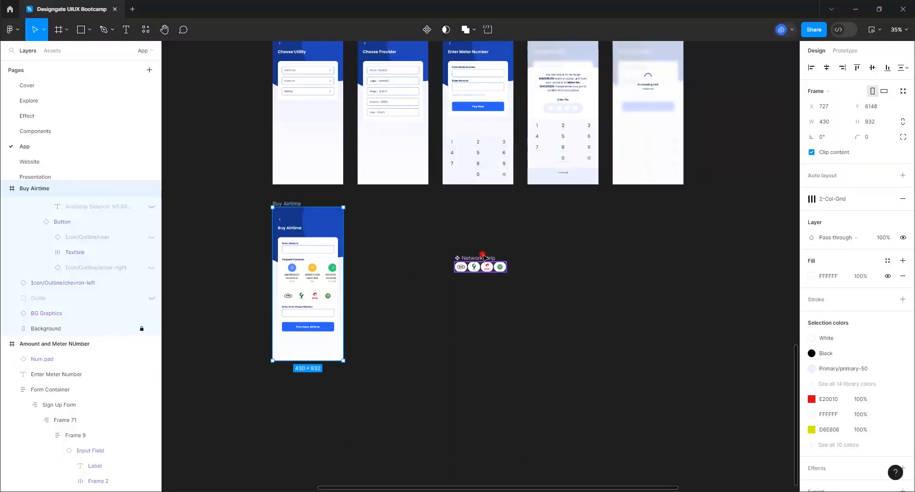
left_click_drag(483, 257, 736, 143)
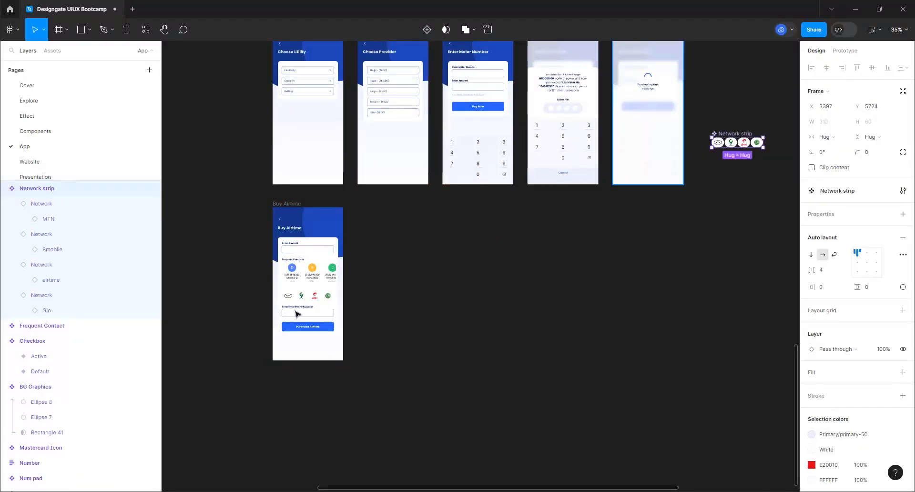
scroll(296, 313, "up", 3)
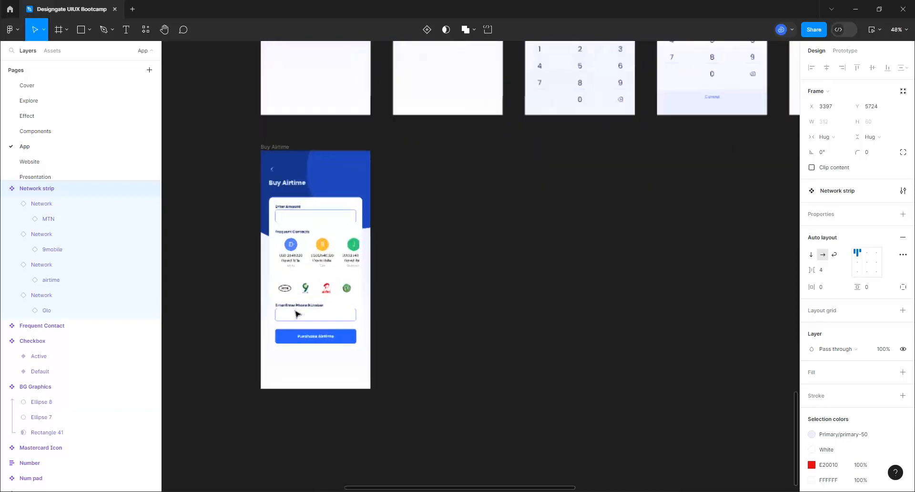
scroll(296, 313, "up", 4)
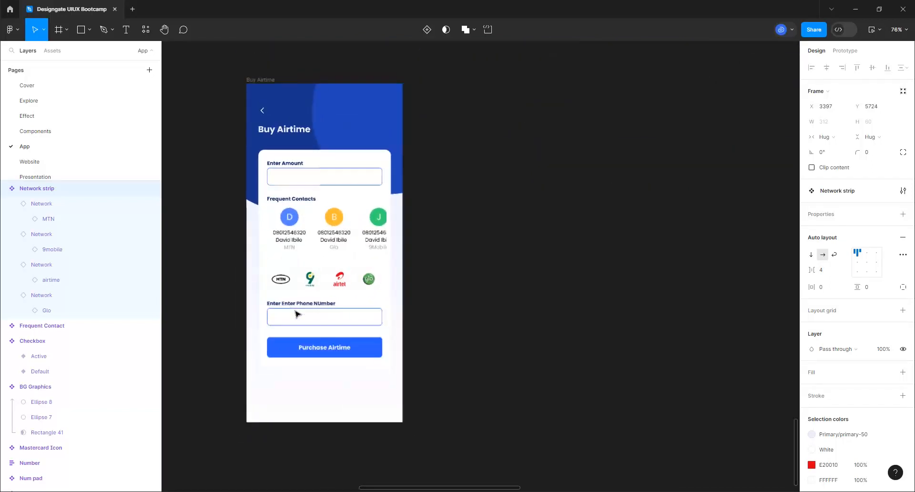
scroll(296, 313, "down", 2)
left_click(273, 114)
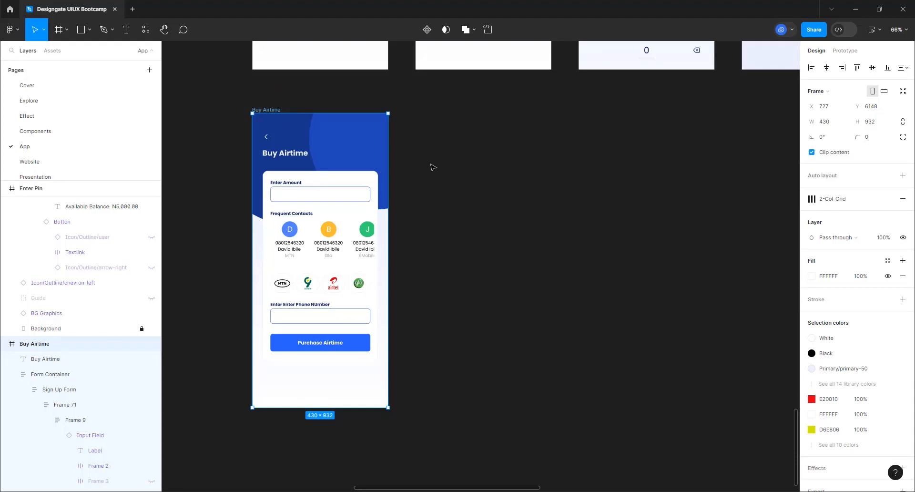
Duplicate the Buy Airtime frame beside it and rename the copy 'Pin Code'
left_click(401, 79)
left_click(272, 109)
key("ctrl+d")
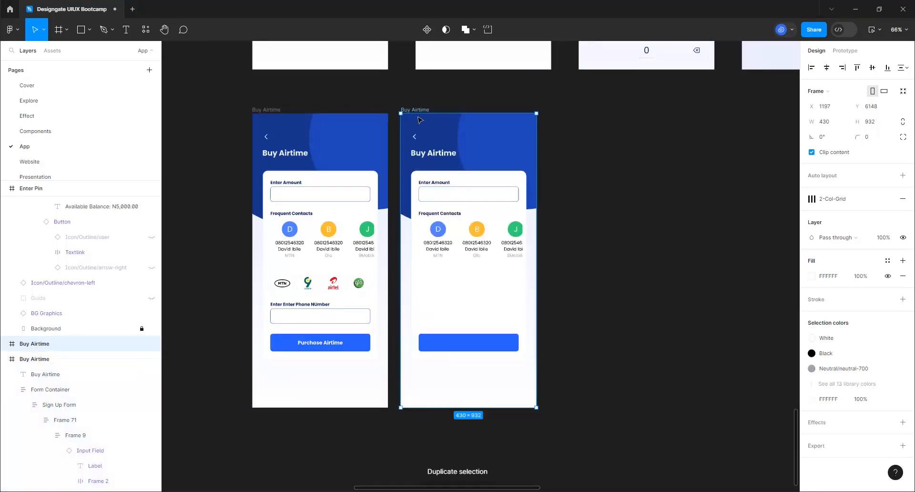
left_click_drag(417, 110, 438, 110)
key("ctrl+z")
double_click(437, 110)
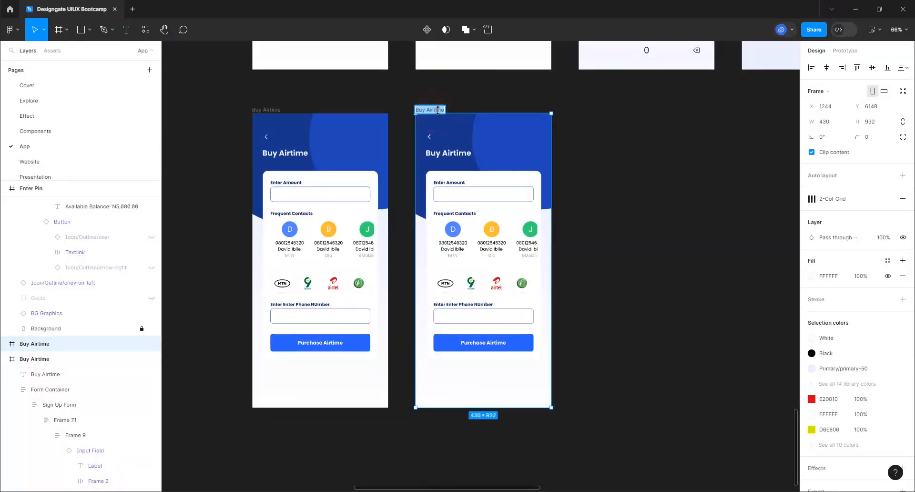
type("Pin Code")
key("Return")
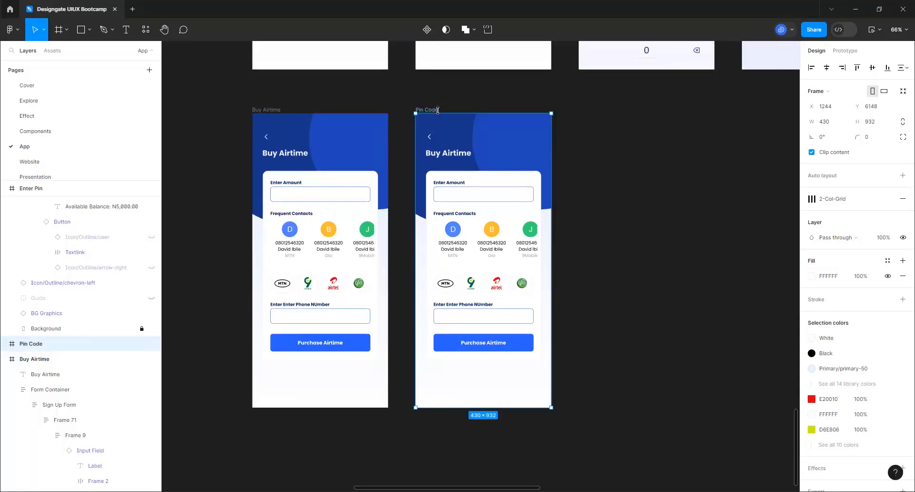
left_click(52, 50)
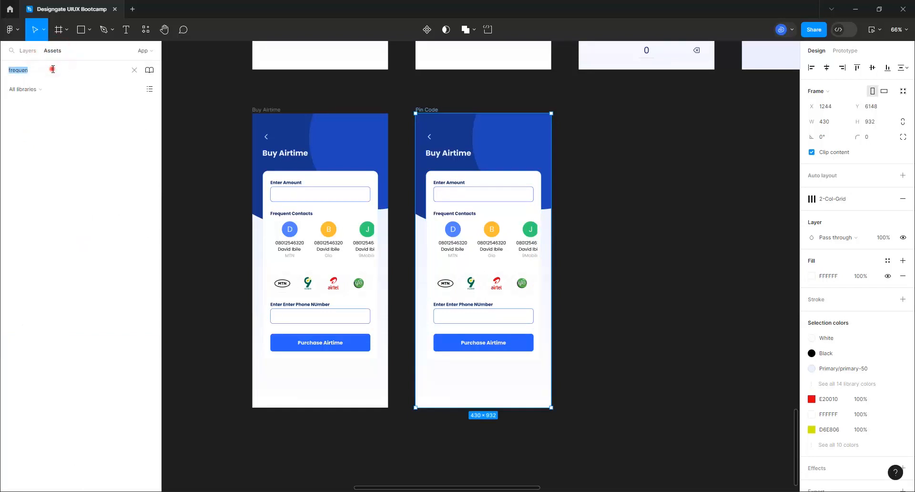
Find the OTP Screen component in Assets and drag an instance right of the Pin Code screen
left_click(52, 70)
type("frequen")
key("BackSpace")
key("BackSpace")
key("BackSpace")
key("BackSpace")
type("pin")
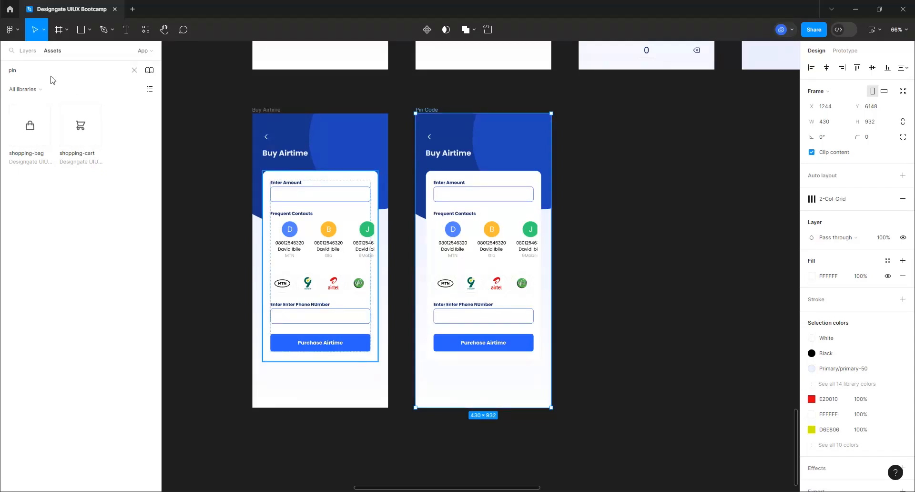
key("BackSpace")
key("BackSpace")
key("BackSpace")
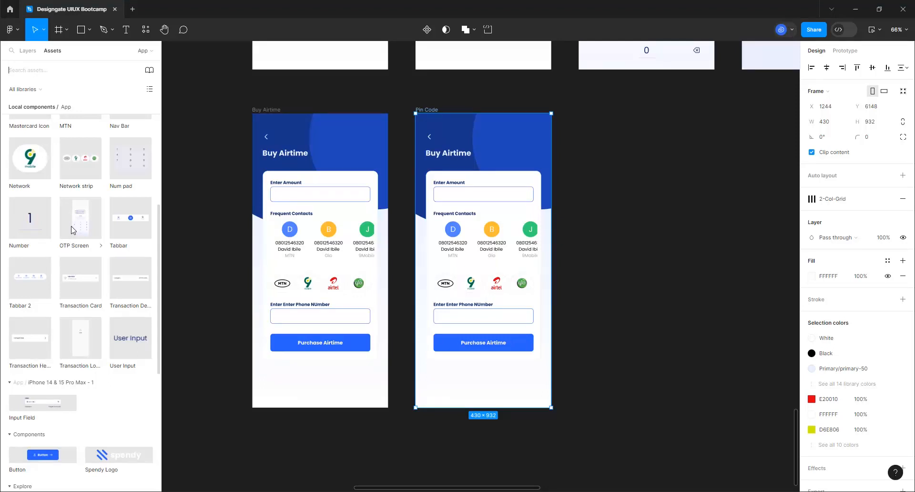
left_click_drag(73, 229, 627, 300)
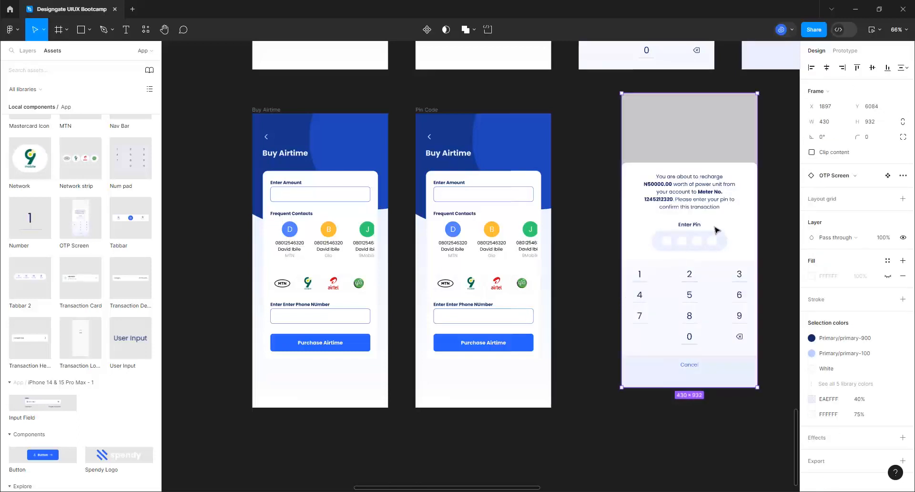
Change the OTP message amount from N50000.00 to N1000.00
left_click(694, 190)
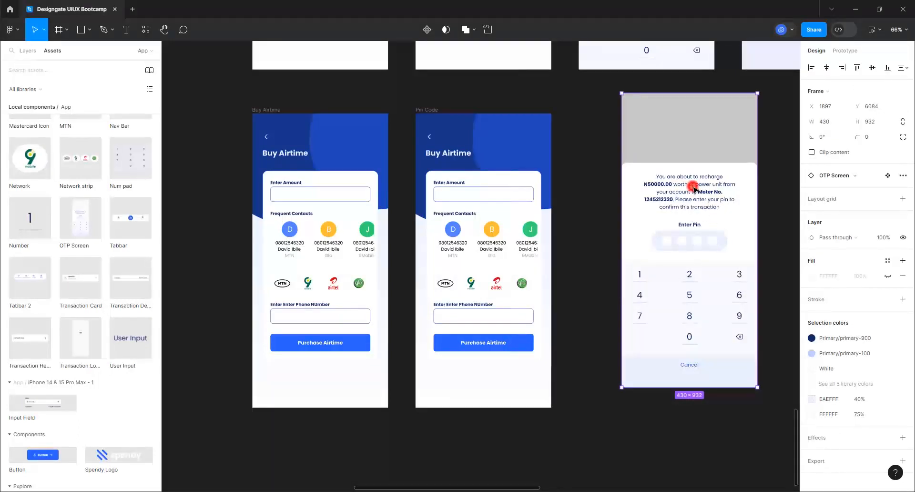
double_click(694, 190)
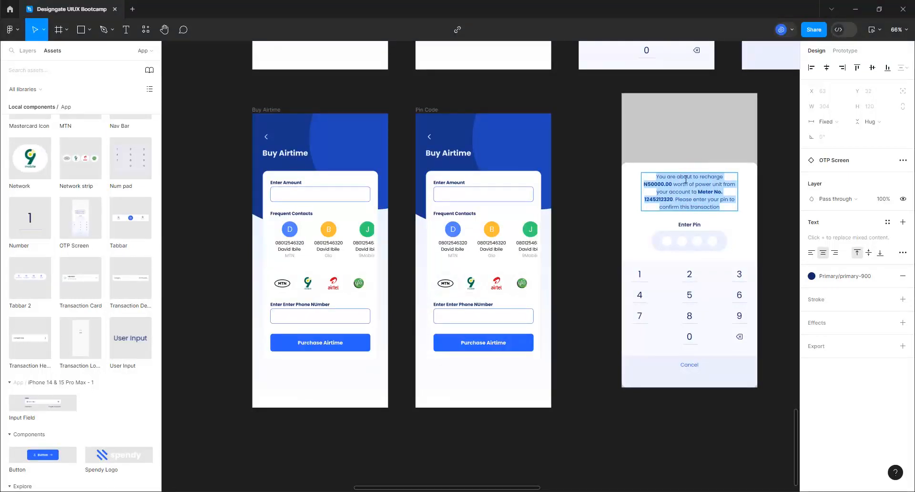
left_click(661, 184)
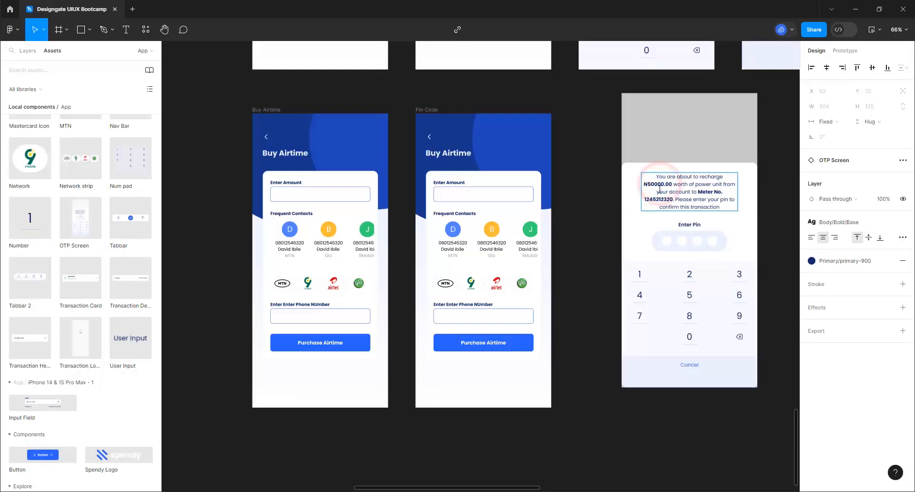
key("BackSpace")
key("BackSpace")
key("BackSpace")
key("BackSpace")
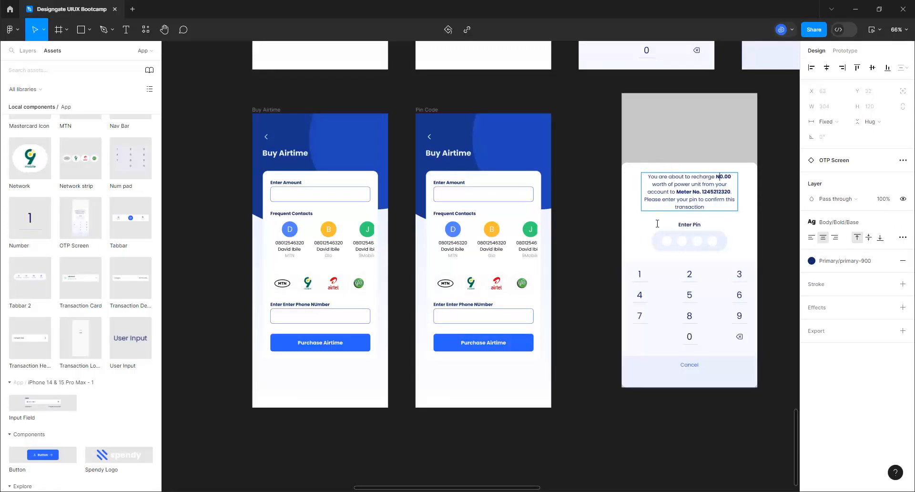
type("100")
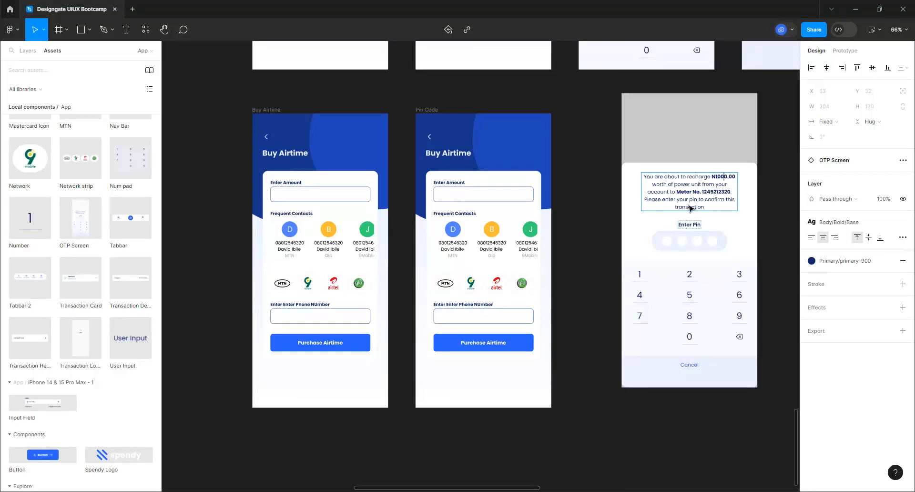
Replace 'power unit' with 'airtime' and the meter number with a recipient phone number
double_click(673, 185)
left_click_drag(698, 187, 698, 187)
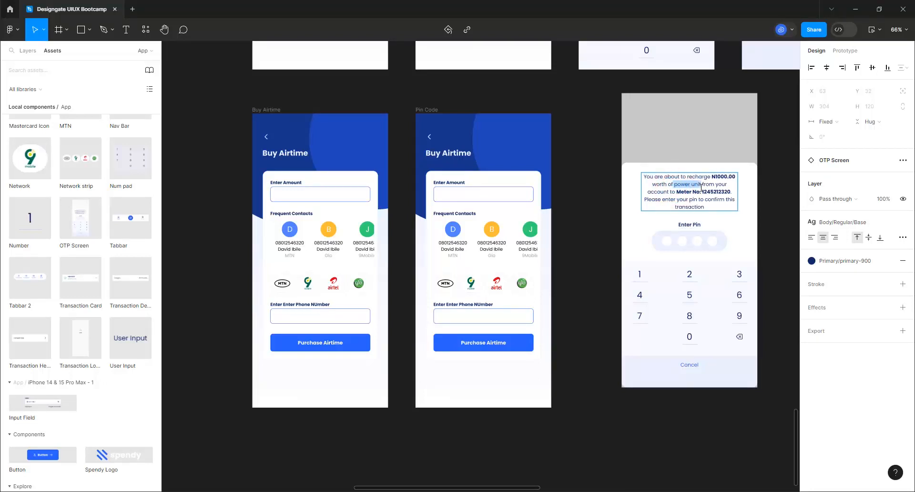
type("airtime")
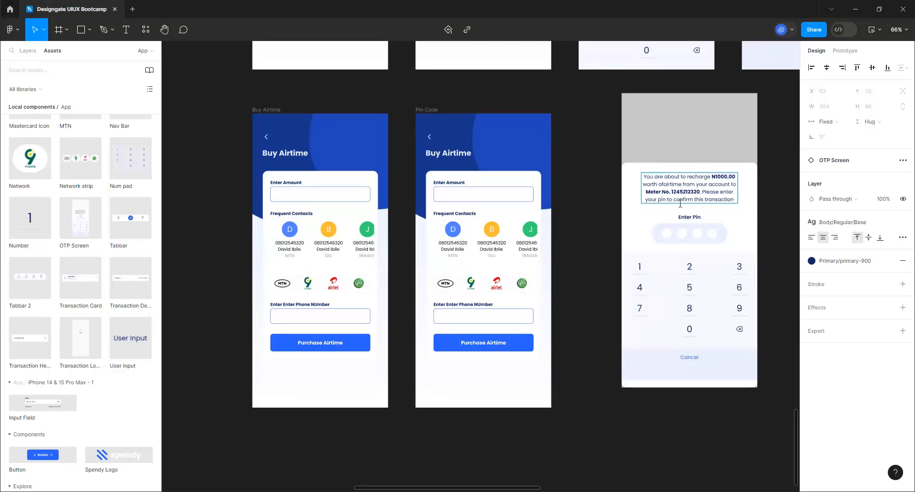
left_click_drag(699, 191, 647, 191)
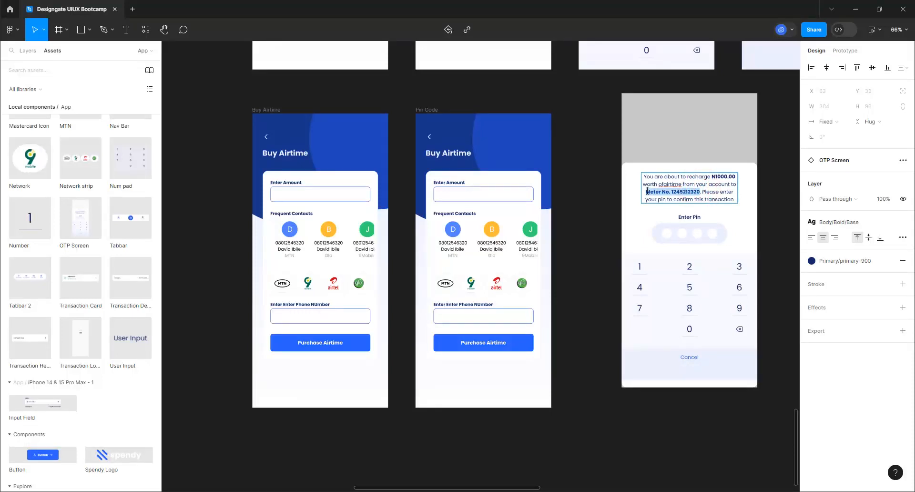
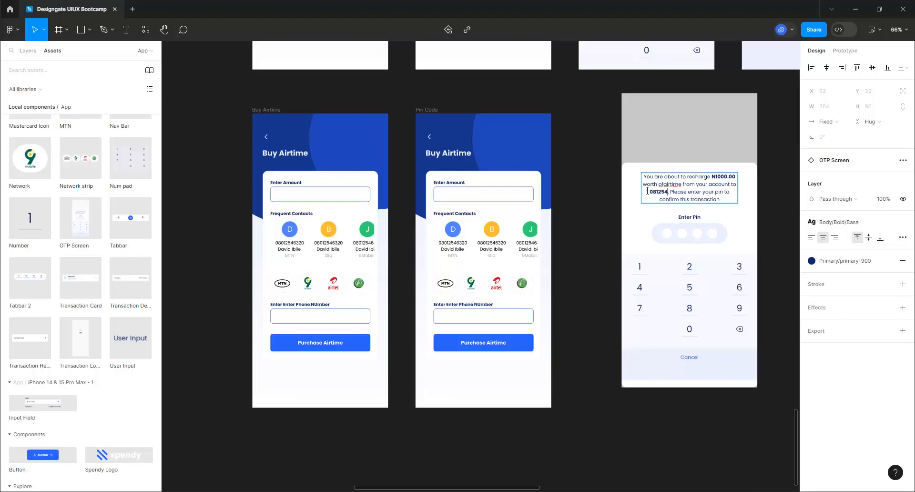
left_click(614, 129)
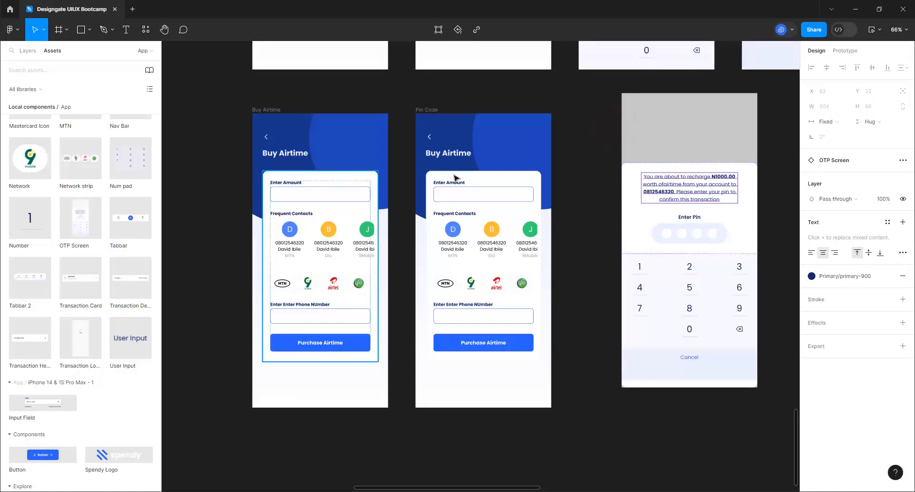
Lock the Buy Airtime, Form Container and Icon/Outline/chevron-left layers in the Pin Code frame
left_click(428, 108)
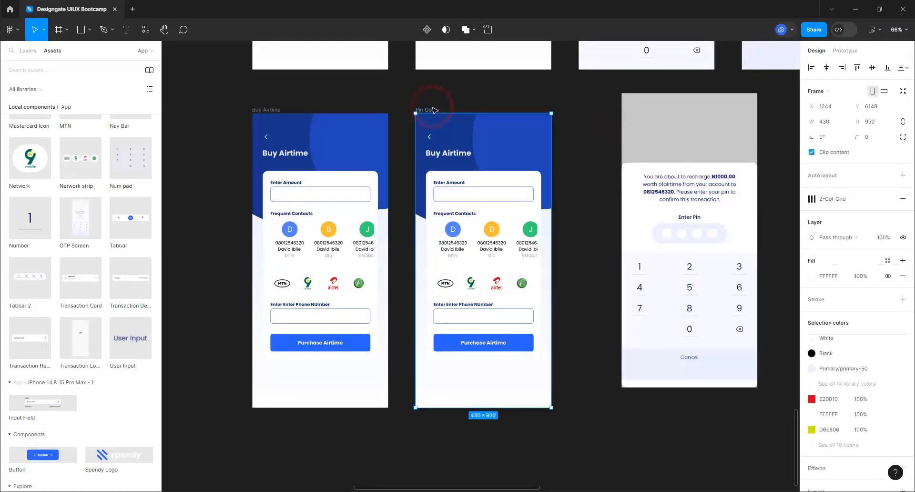
left_click(25, 51)
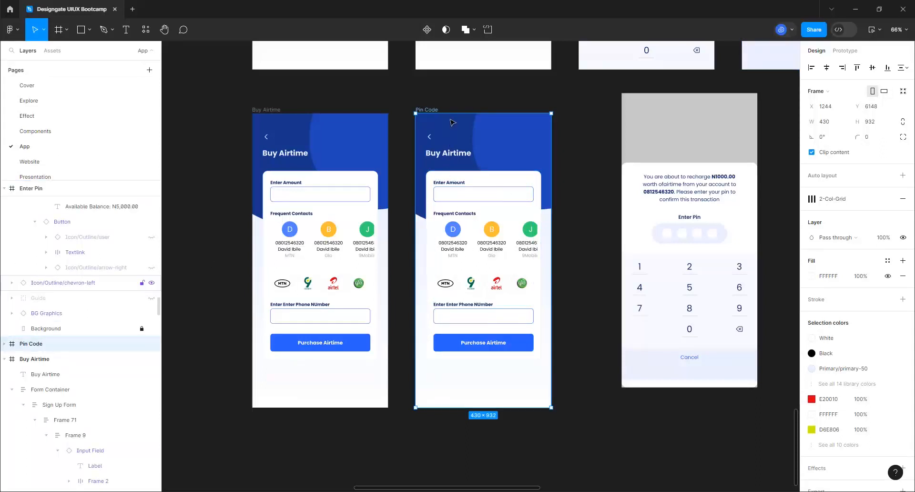
left_click(5, 343)
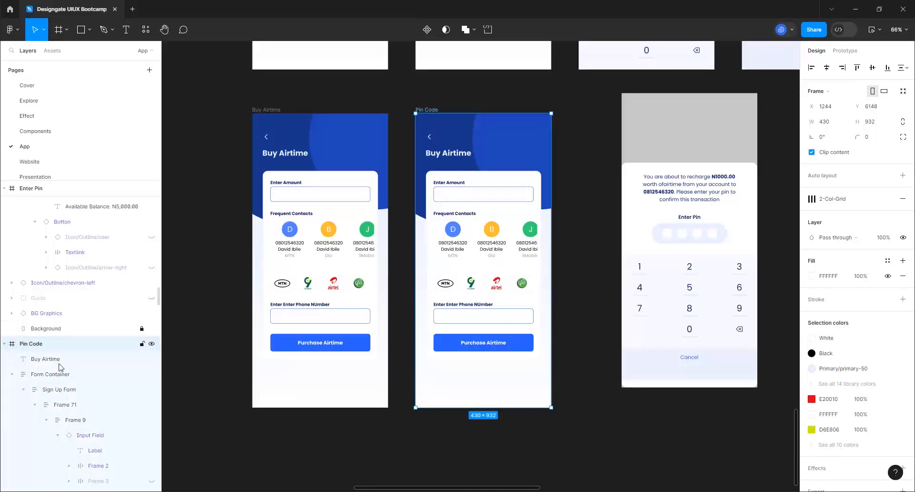
left_click(142, 359)
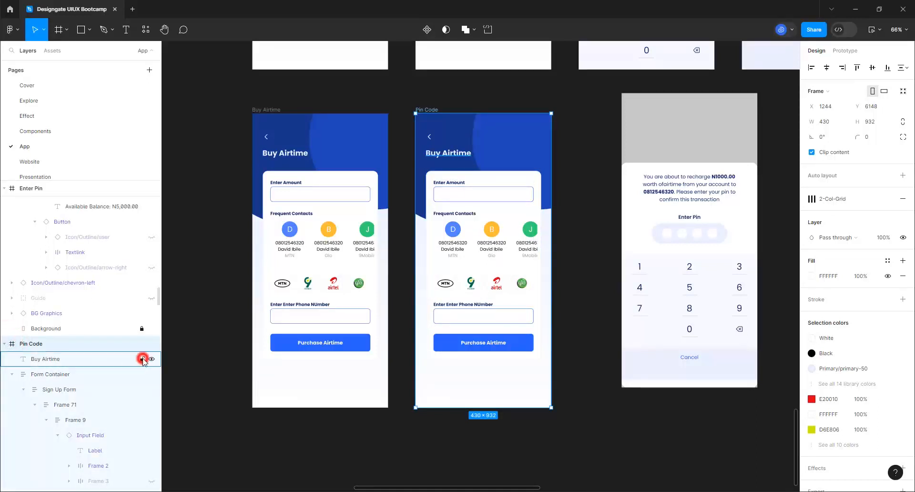
left_click(12, 374)
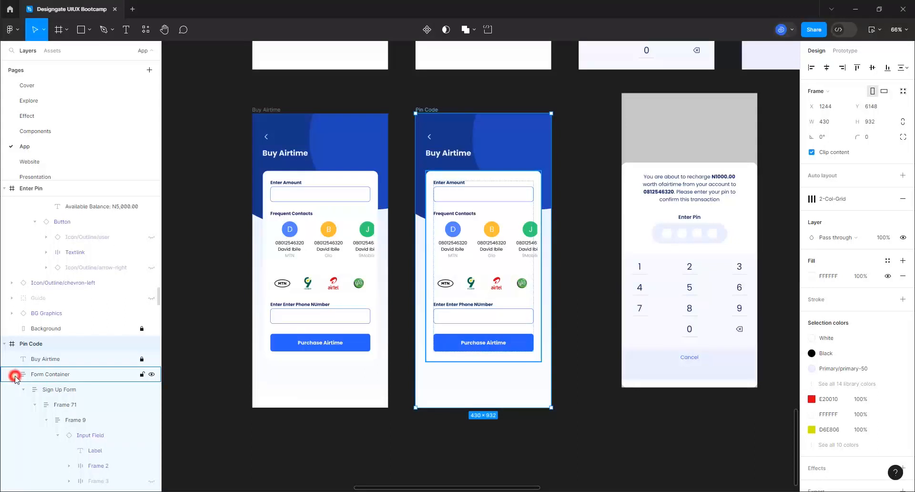
left_click(142, 374)
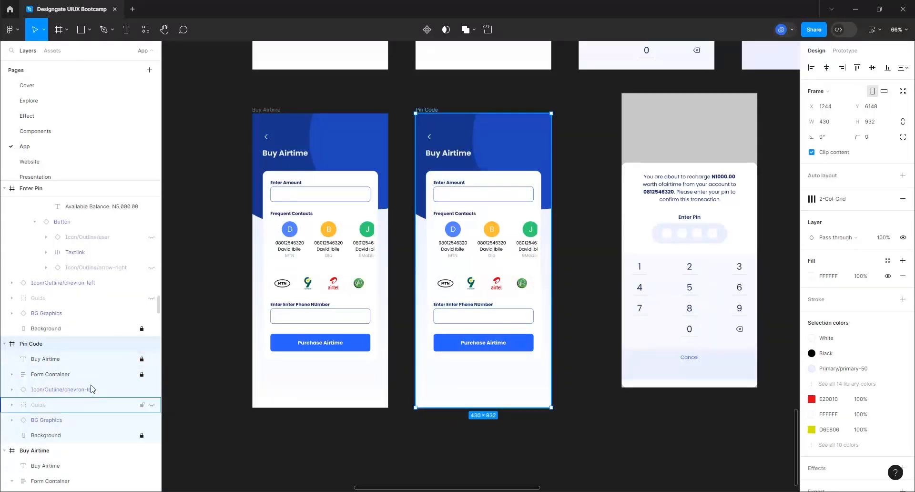
left_click(142, 390)
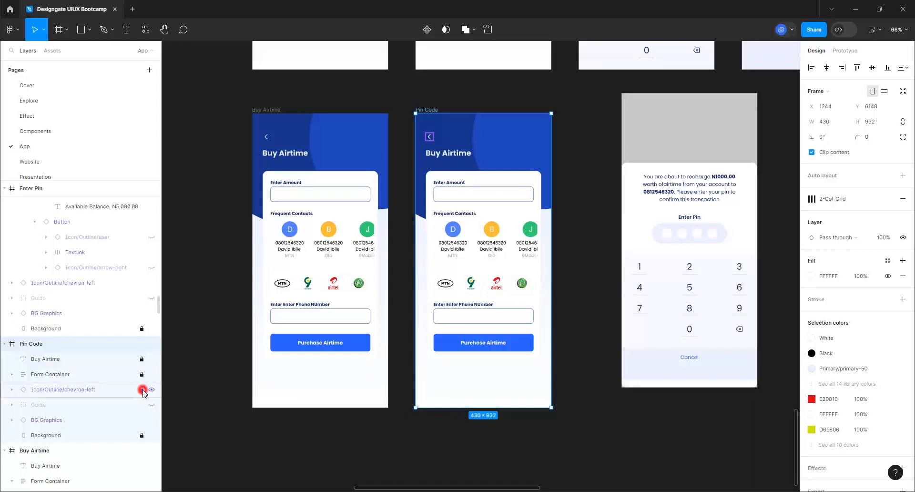
Cut the standalone OTP Screen frame off the canvas and select Pin Code
left_click(661, 151)
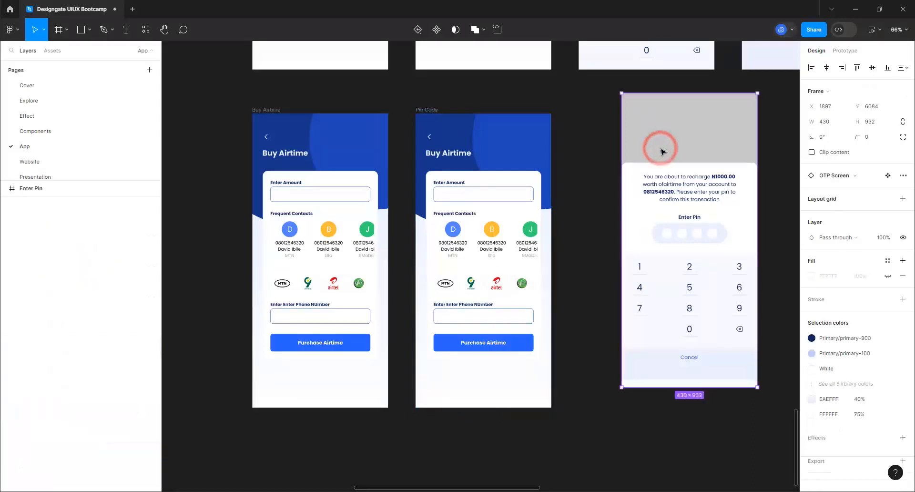
key("Delete")
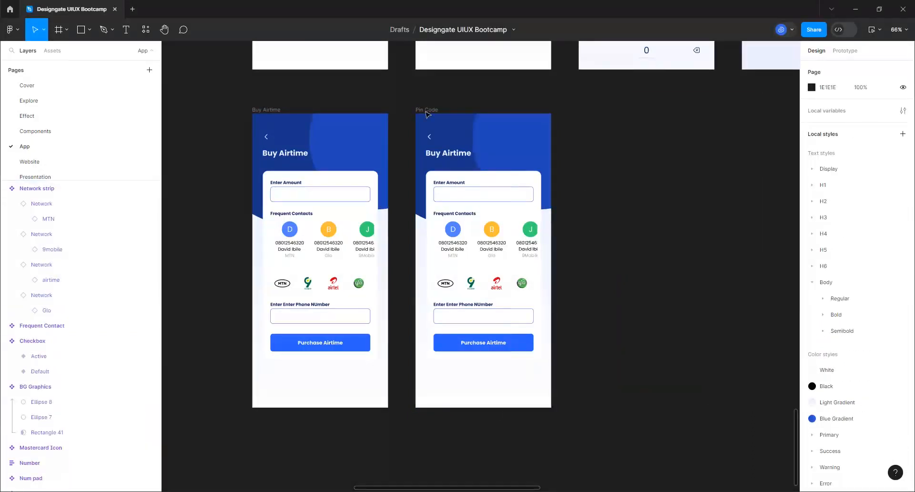
left_click(426, 110)
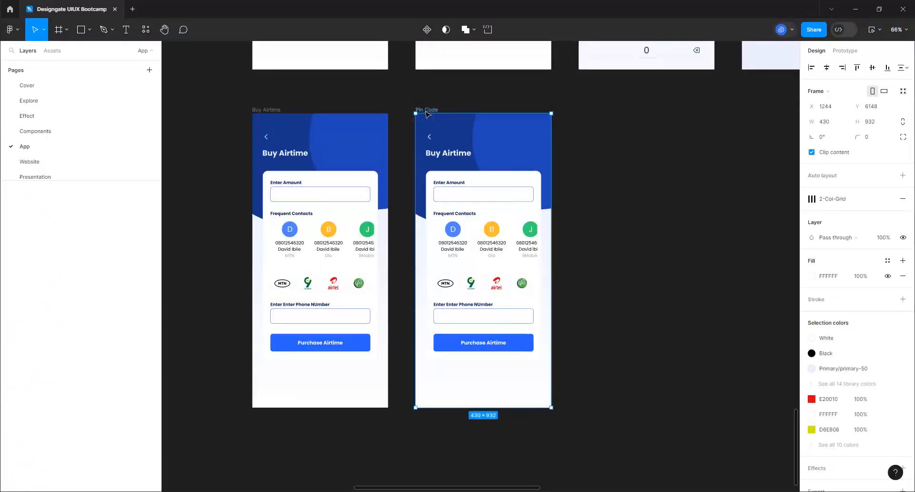
Paste the OTP Screen into Pin Code, align it to the top and constrain it to Bottom
key("ctrl+v")
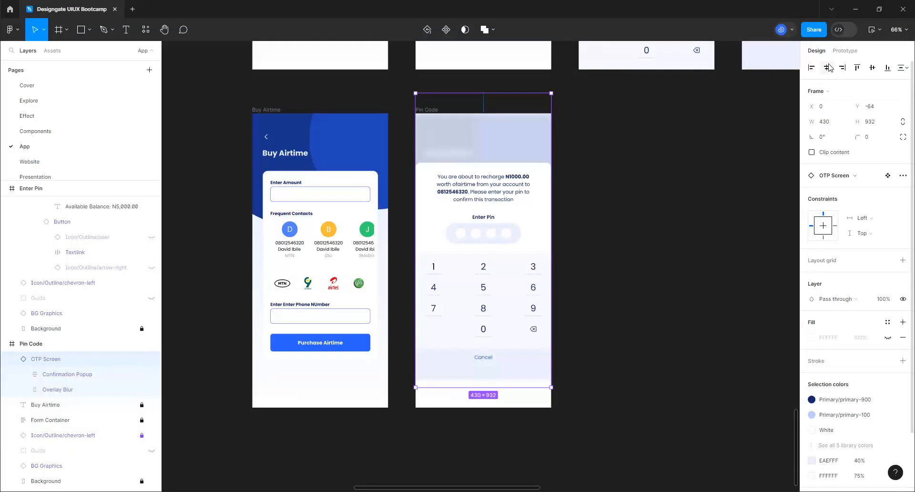
left_click(857, 67)
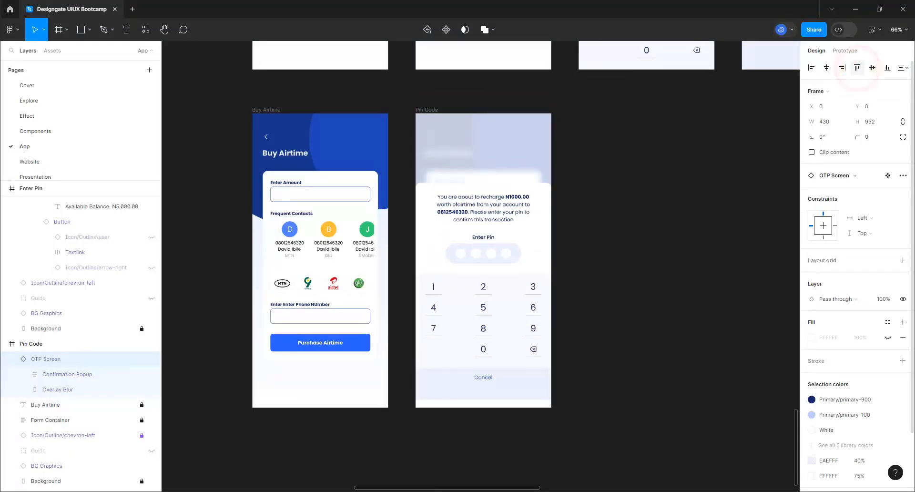
left_click(887, 68)
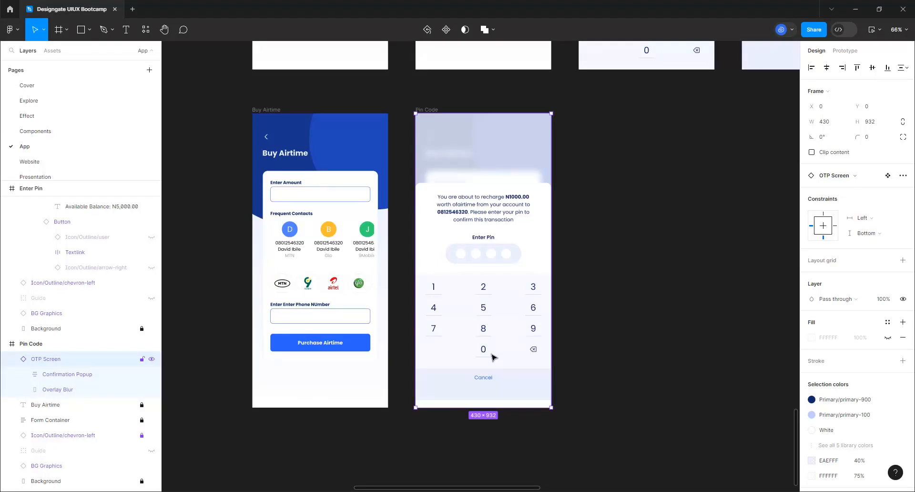
left_click(433, 110)
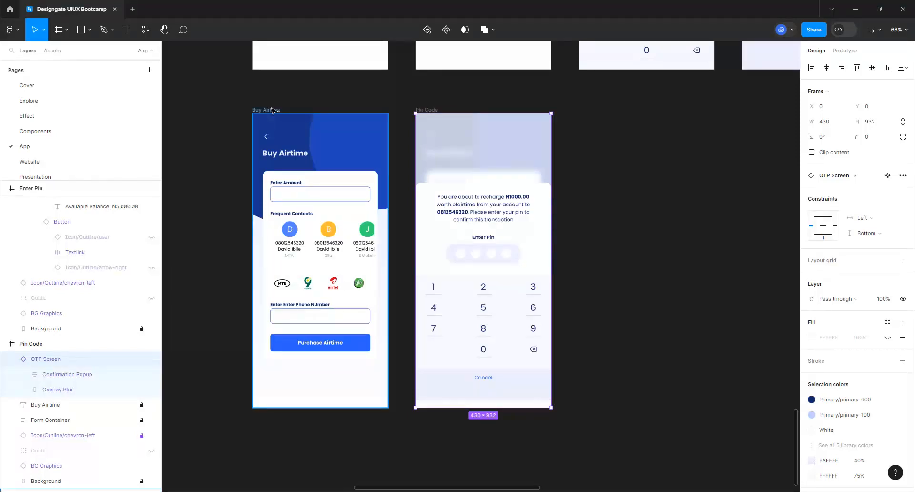
left_click(270, 110)
left_click(433, 112)
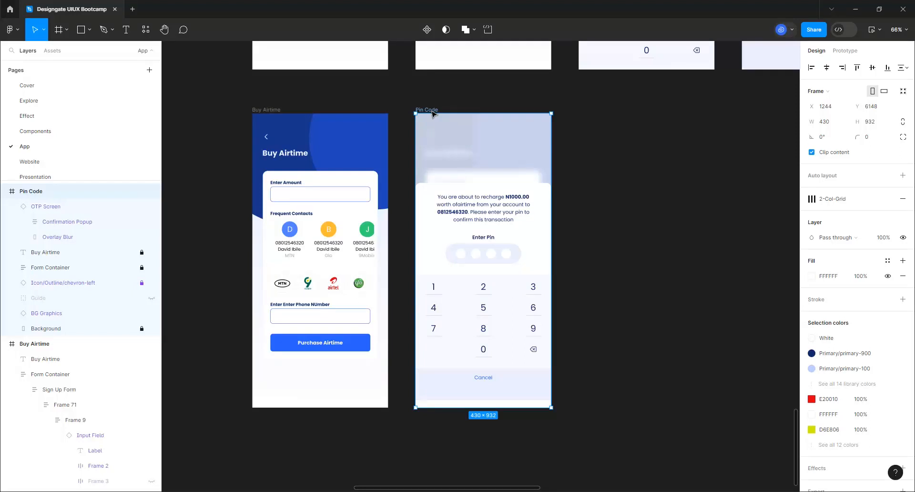
Duplicate the Pin Code frame and delete the OTP Screen overlay from the copy
key("ctrl+d")
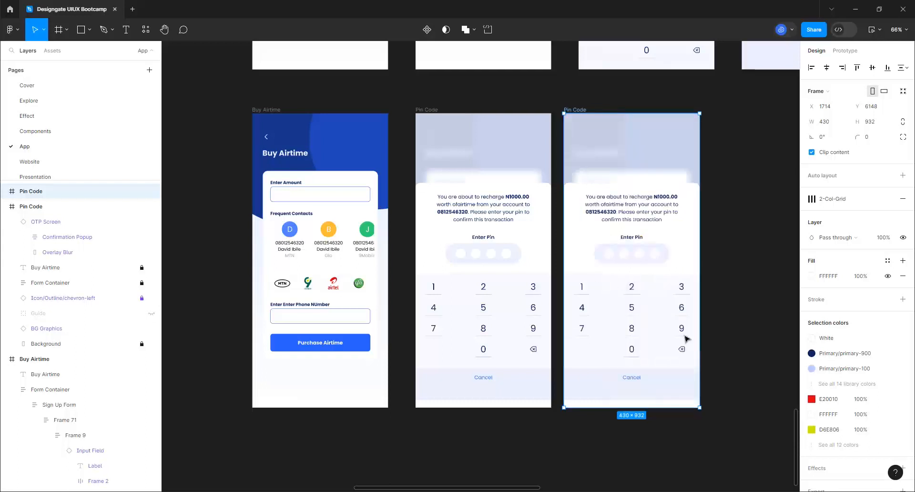
left_click(657, 299)
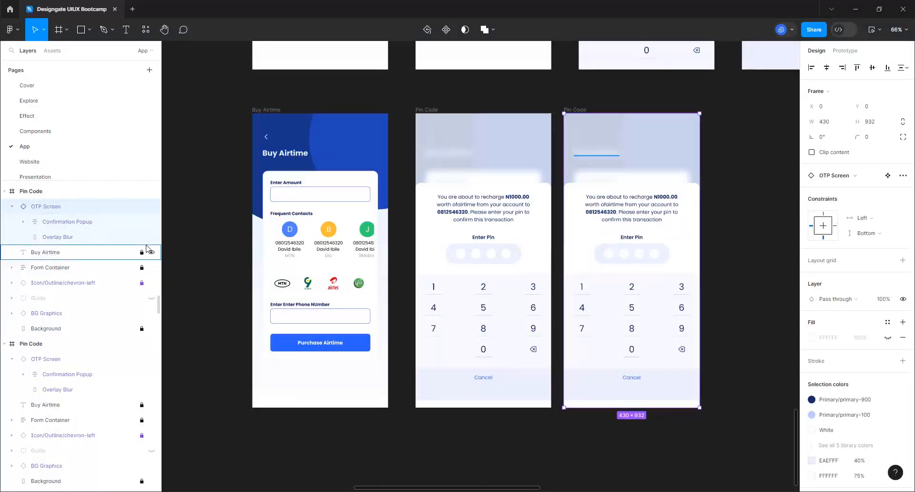
key("Delete")
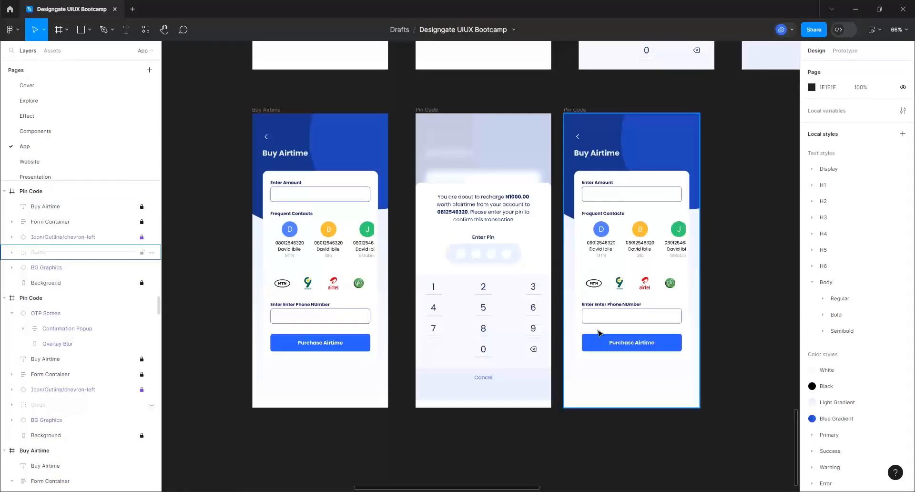
scroll(343, 317, "down", 3)
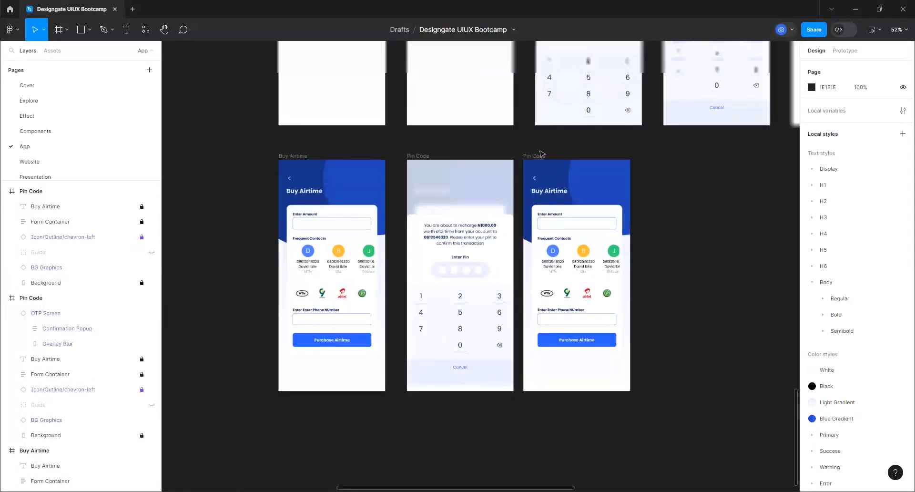
Nudge the third frame right and place a Transaction Loading instance, then cut it
left_click(535, 155)
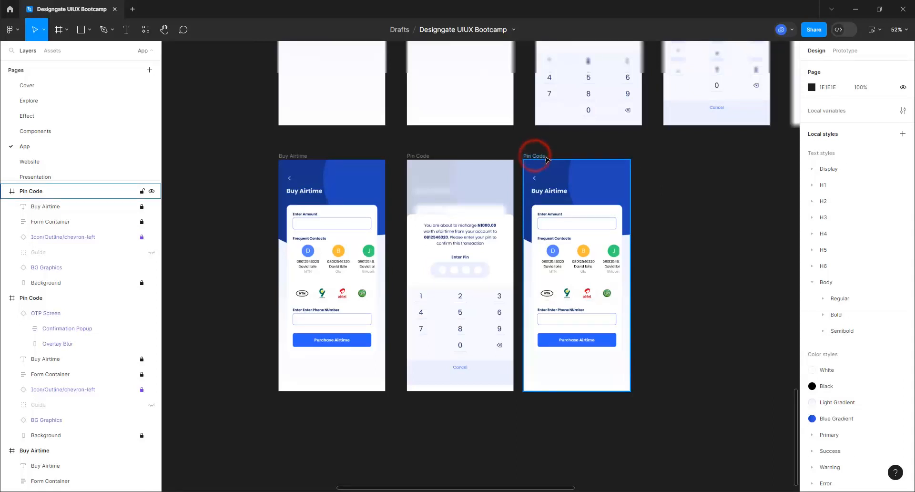
mouse_move(547, 160)
left_mouse_down()
mouse_move(560, 160)
mouse_move(546, 160)
left_mouse_up()
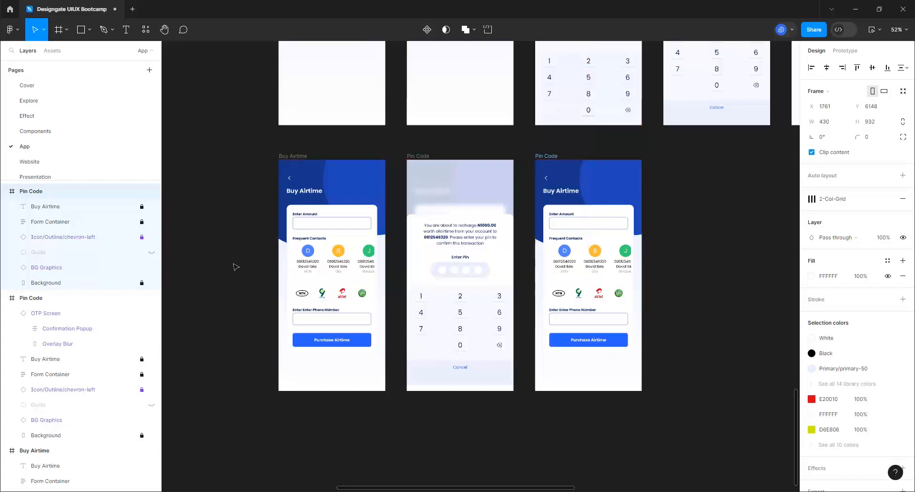
left_click(50, 51)
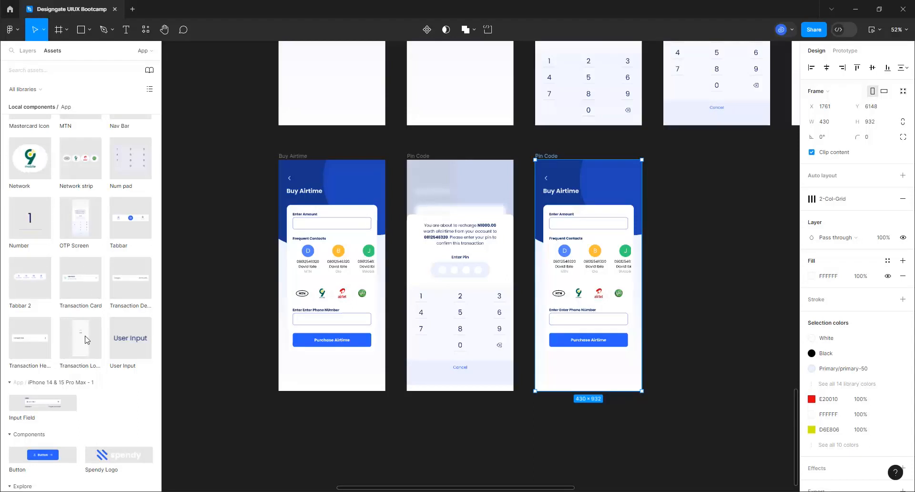
left_click(732, 283)
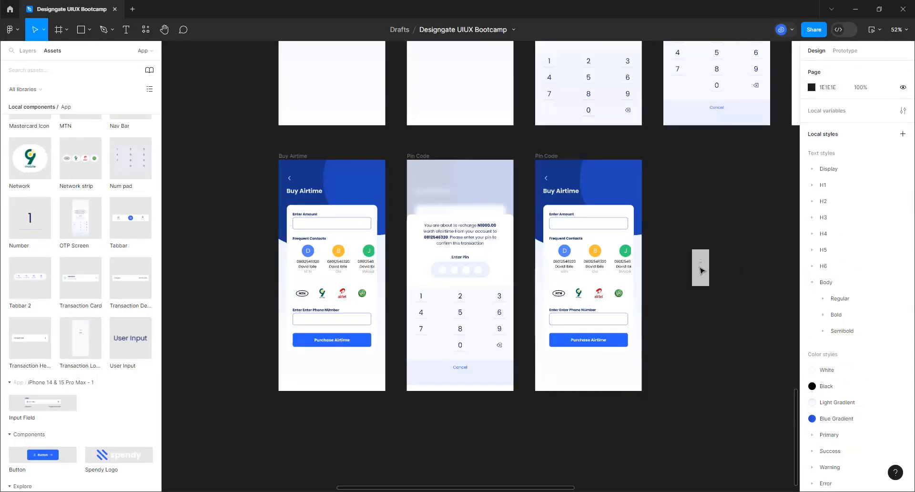
left_click_drag(701, 270, 701, 271)
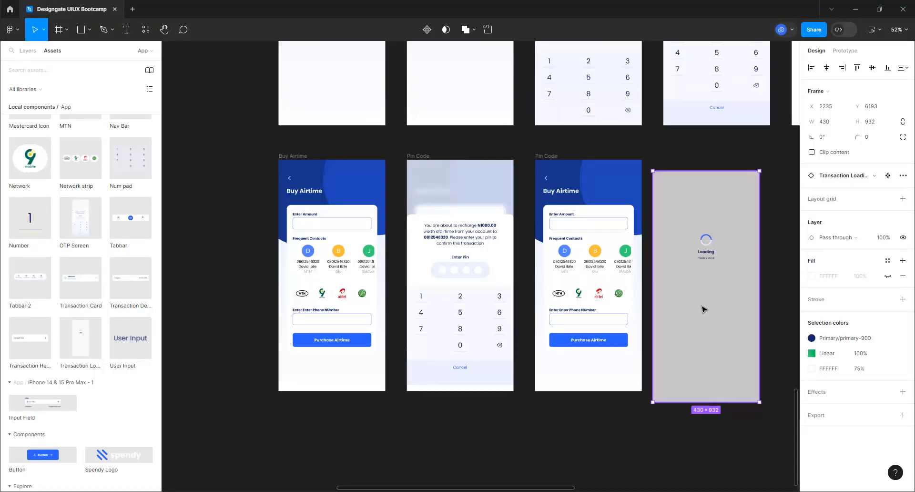
key("Delete")
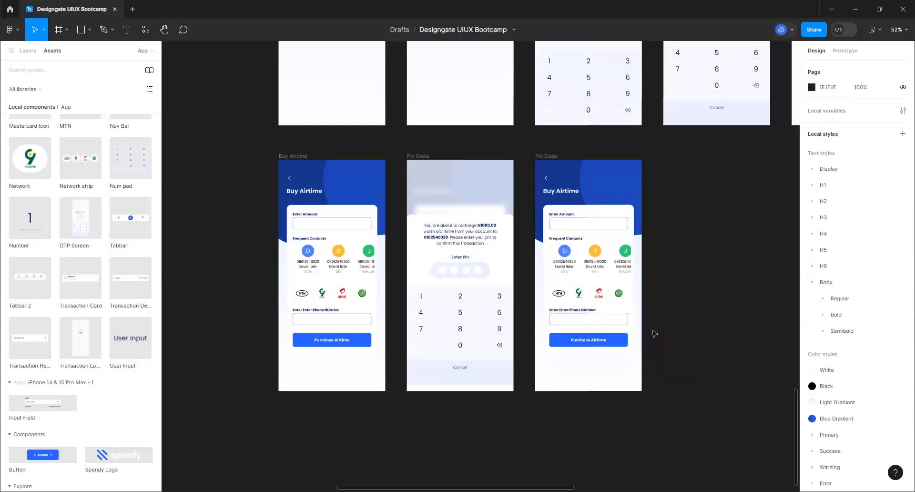
Paste the loading overlay into the third frame, align it to the top, and retitle it 'Purchasing Airtime'
left_click(542, 156)
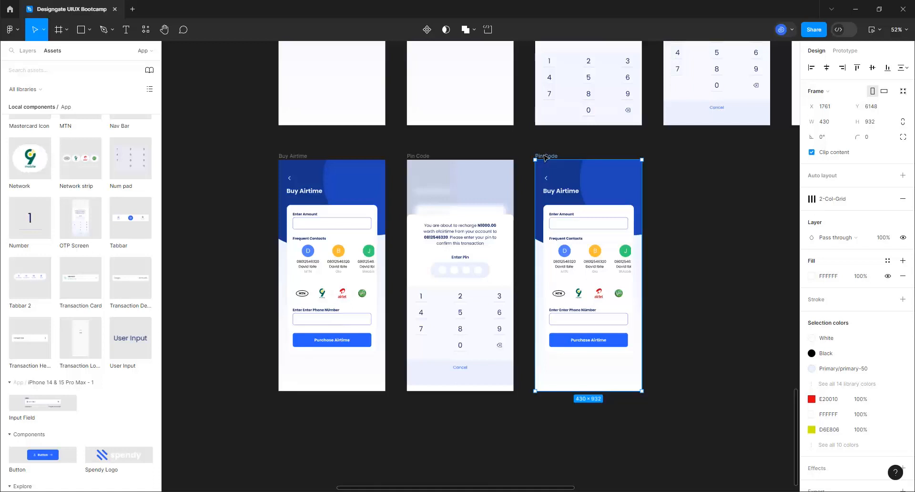
key("ctrl+z")
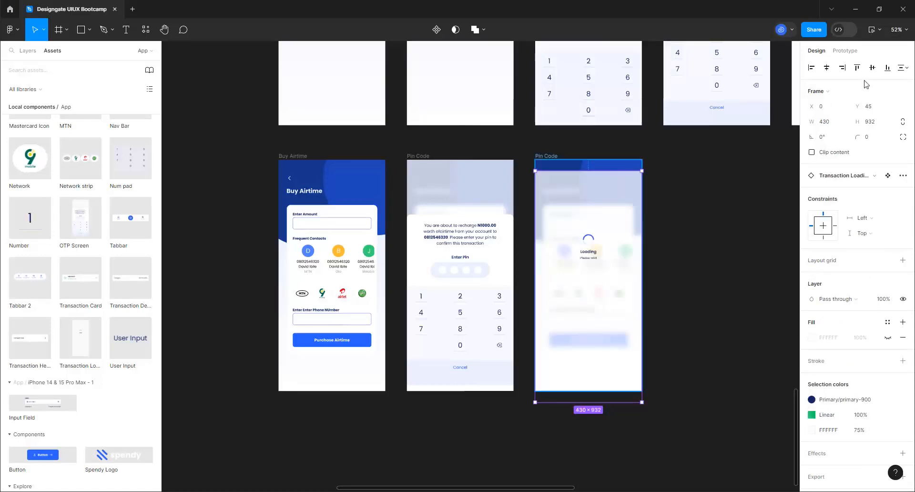
left_click(858, 67)
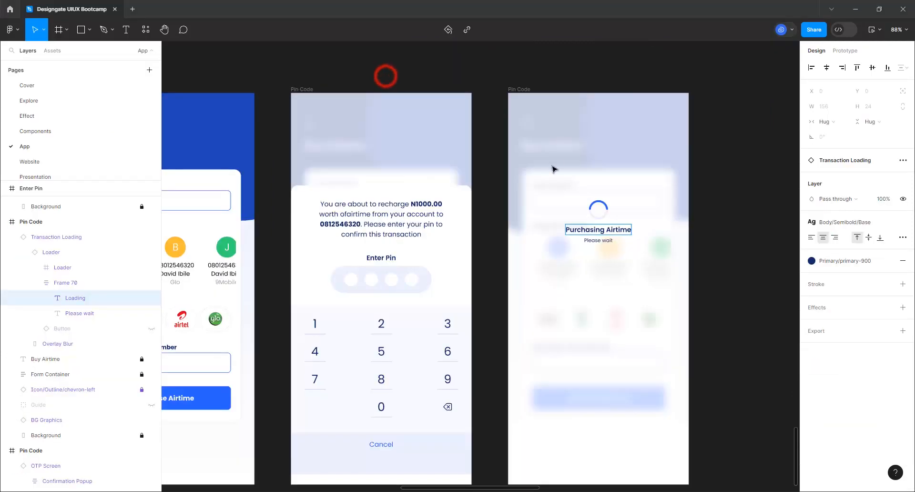
left_click(705, 239)
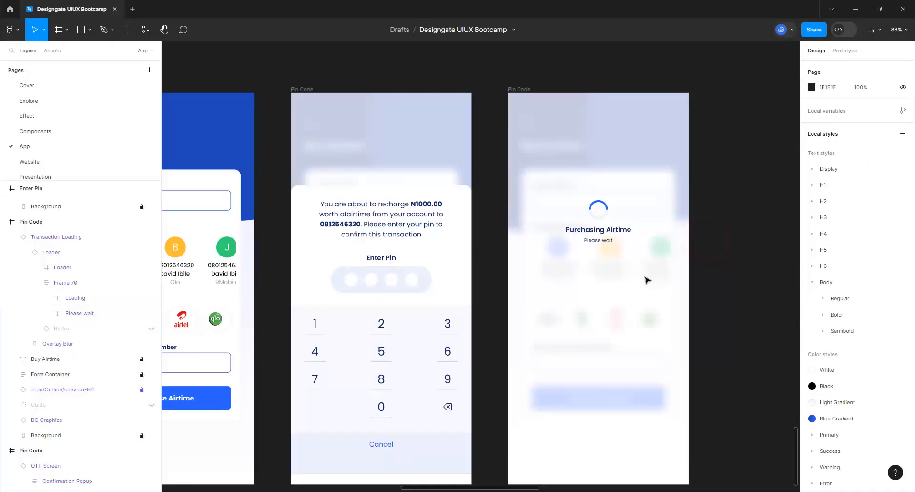
Move down the canvas to the Pin Code frames and select the OTP Screen's Confirmation Popup
scroll(622, 291, "down", 3)
scroll(557, 355, "down", 5)
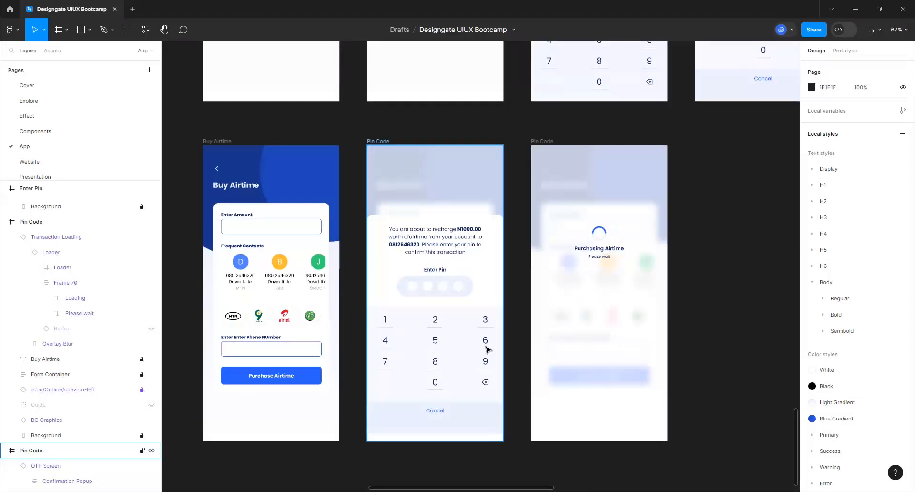
scroll(547, 381, "down", 1)
scroll(546, 381, "down", 5)
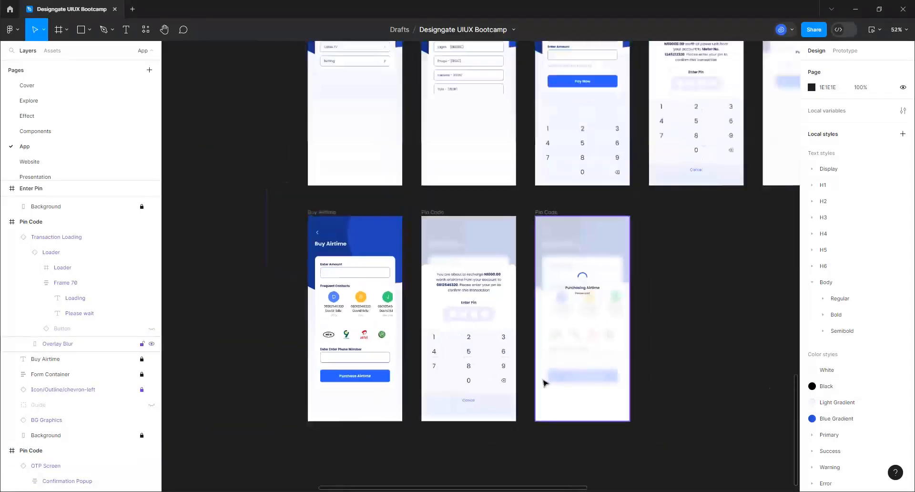
scroll(419, 298, "down", 3)
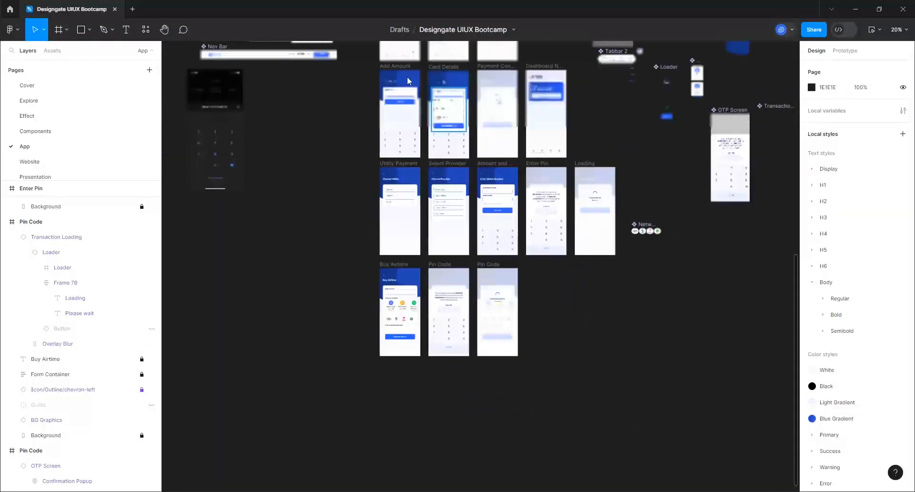
scroll(470, 43, "up", 7)
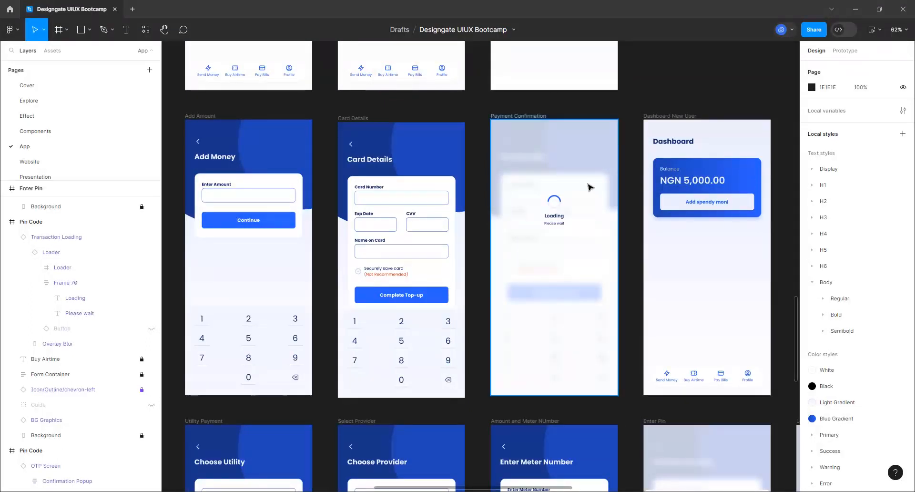
scroll(591, 188, "down", 2)
scroll(591, 192, "down", 5)
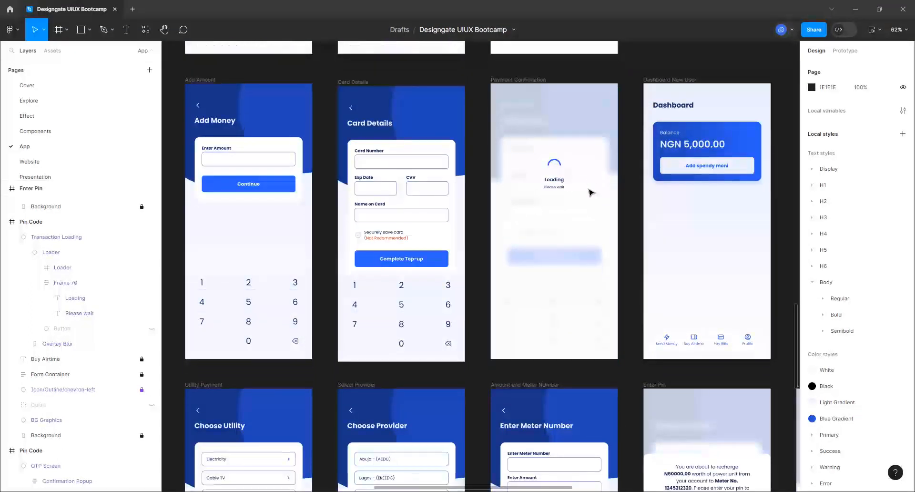
scroll(590, 199, "down", 7)
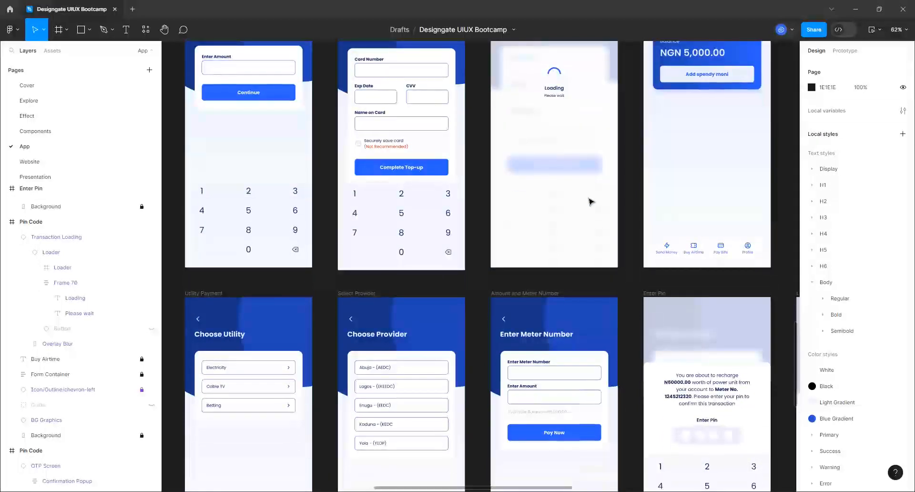
scroll(591, 205, "down", 7)
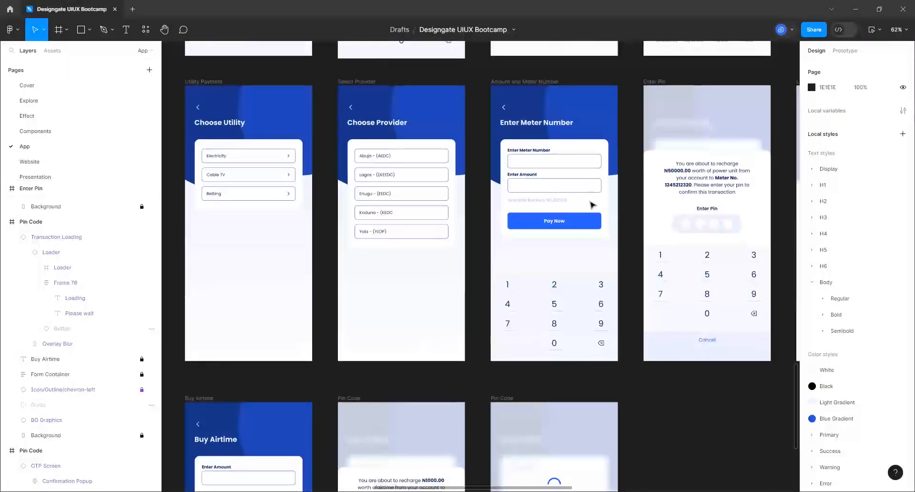
scroll(591, 205, "down", 2)
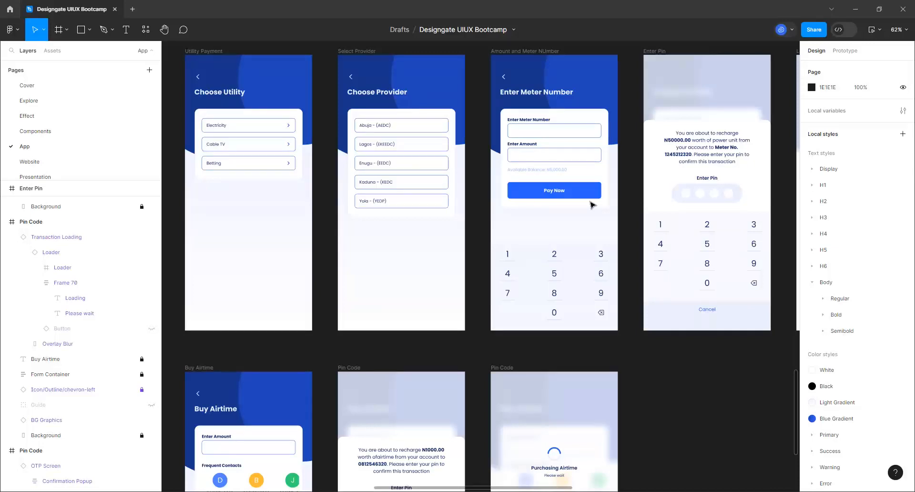
scroll(591, 205, "up", 3)
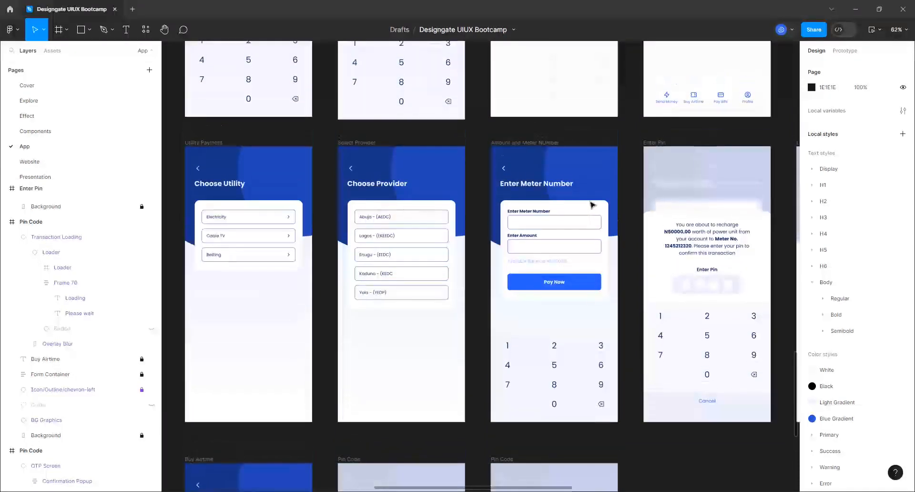
scroll(592, 205, "up", 4)
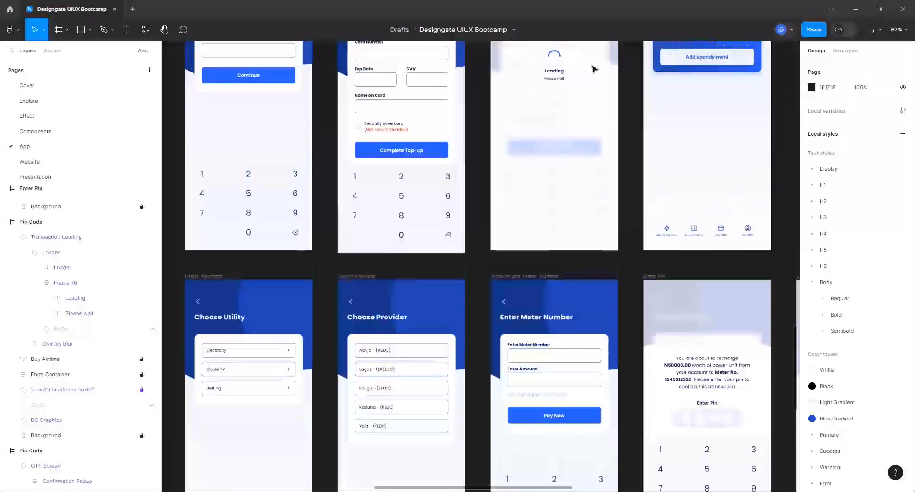
scroll(398, 71, "up", 3)
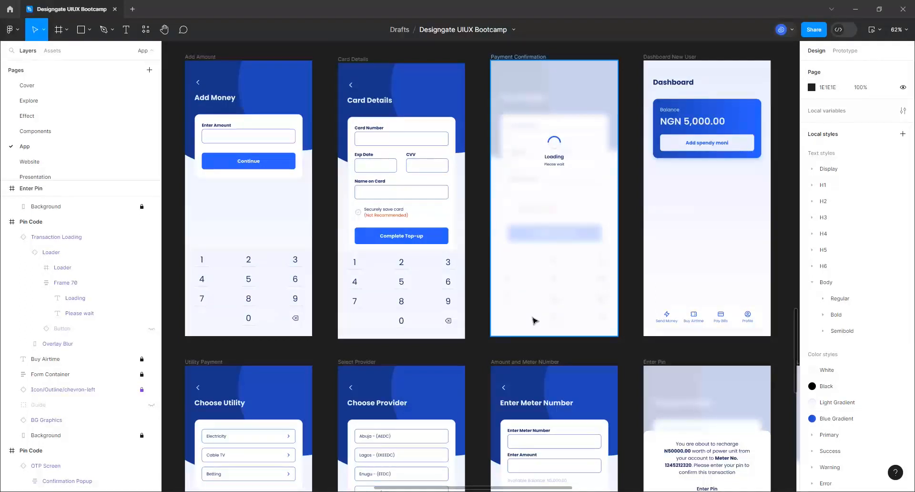
scroll(419, 283, "down", 2)
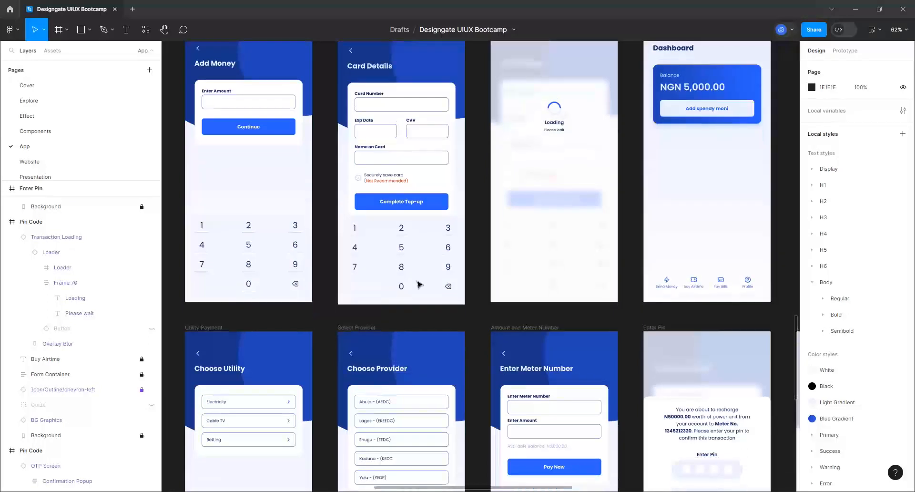
scroll(402, 193, "down", 1)
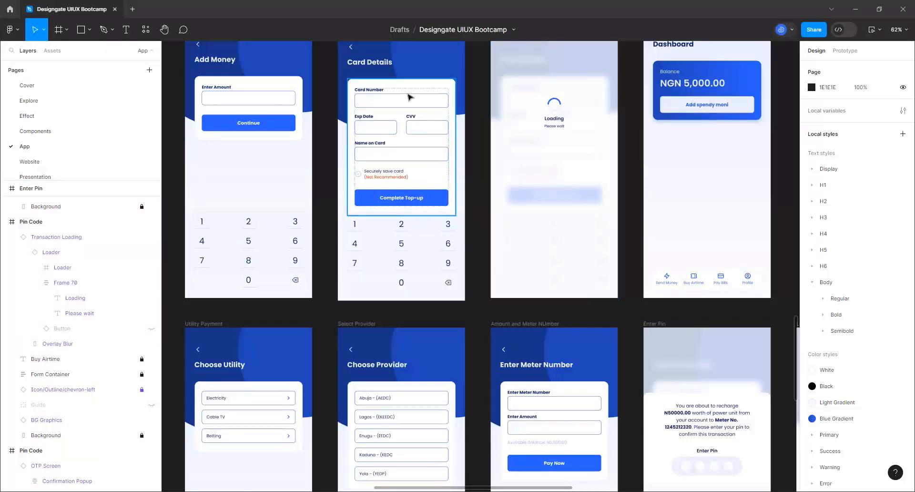
left_click(398, 81)
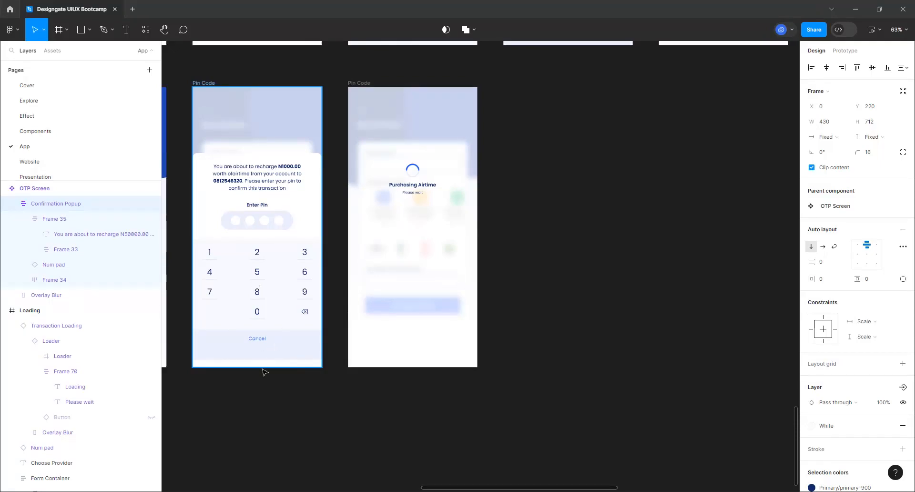
Zoom to the selected popup, set its auto layout alignment to bottom centre, and reselect the Pin Code frame
scroll(266, 386, "down", 3)
scroll(265, 386, "down", 4)
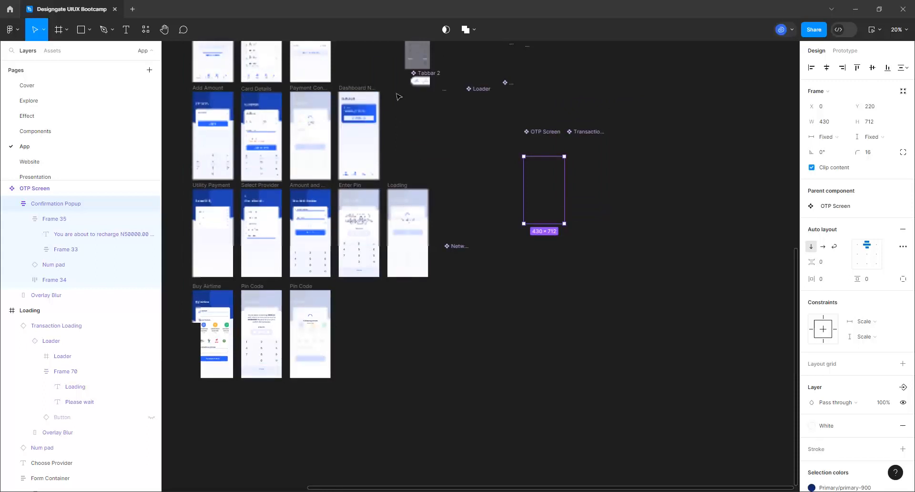
key("shift+2")
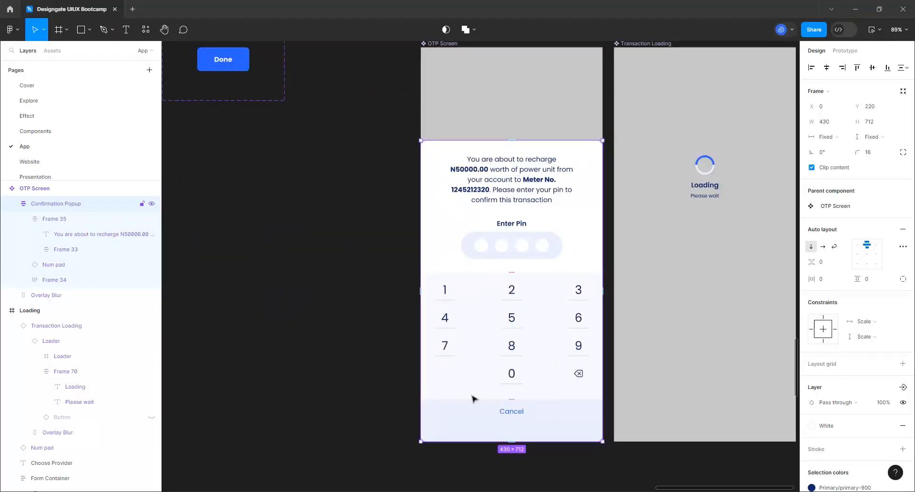
left_click(870, 265)
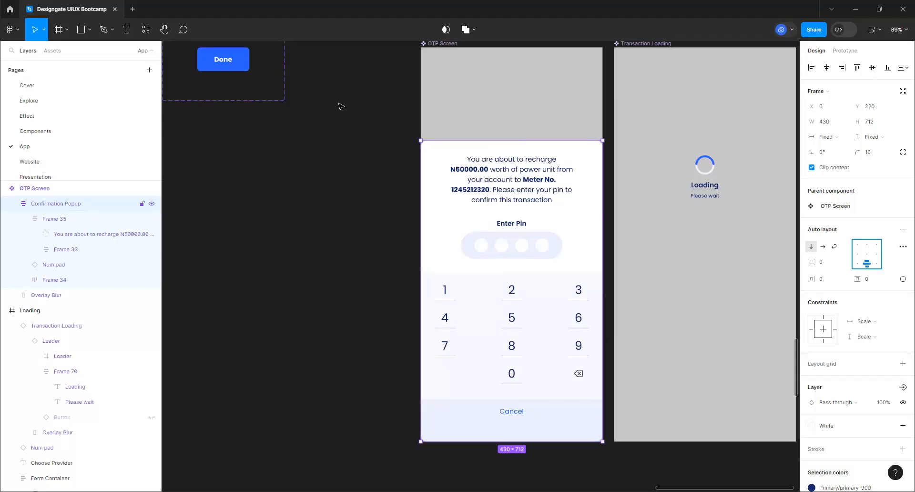
left_click(384, 80)
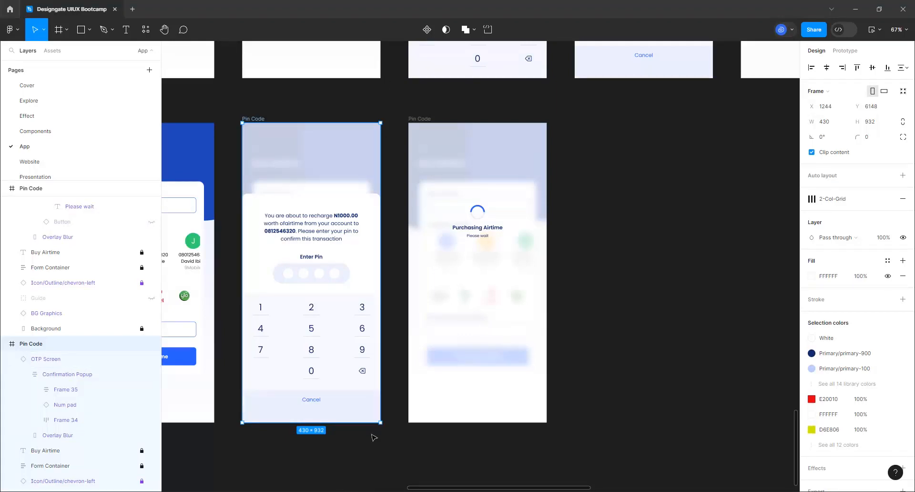
Select the whole OTP Screen confirmation popup rather than its Cancel bar
scroll(375, 438, "up", 5)
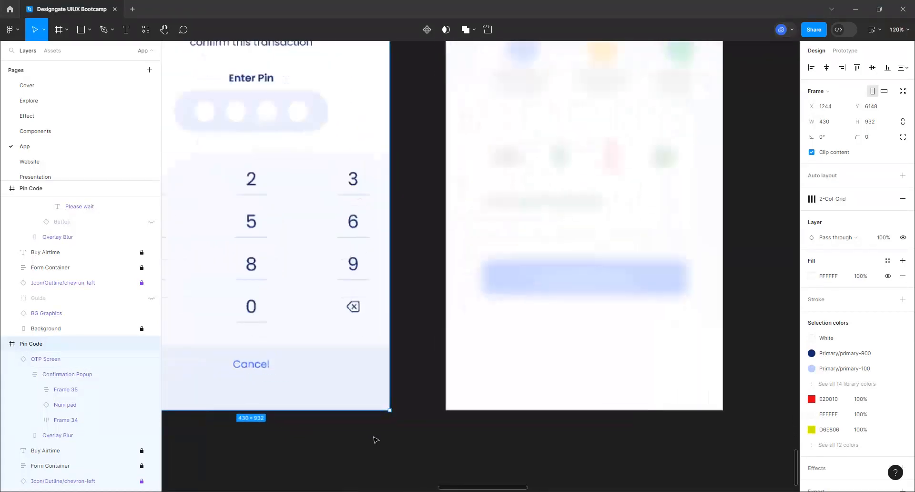
scroll(384, 430, "up", 4)
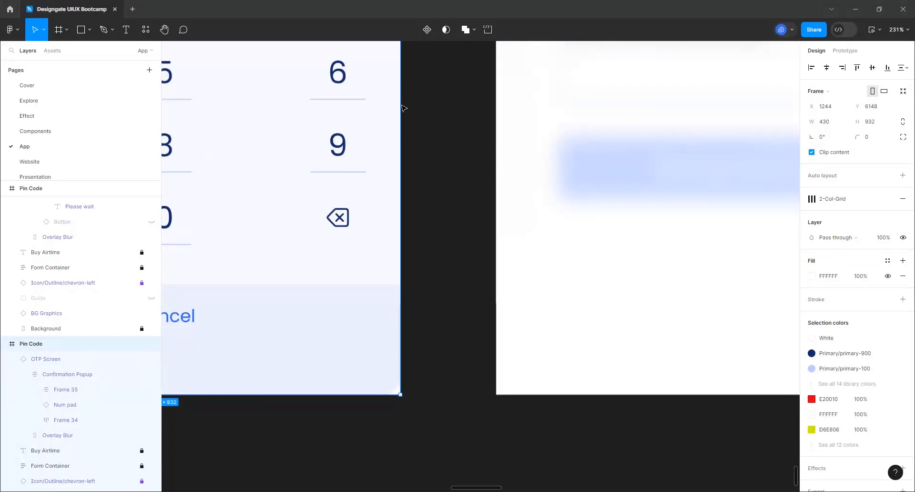
scroll(370, 309, "down", 2)
left_click(399, 75)
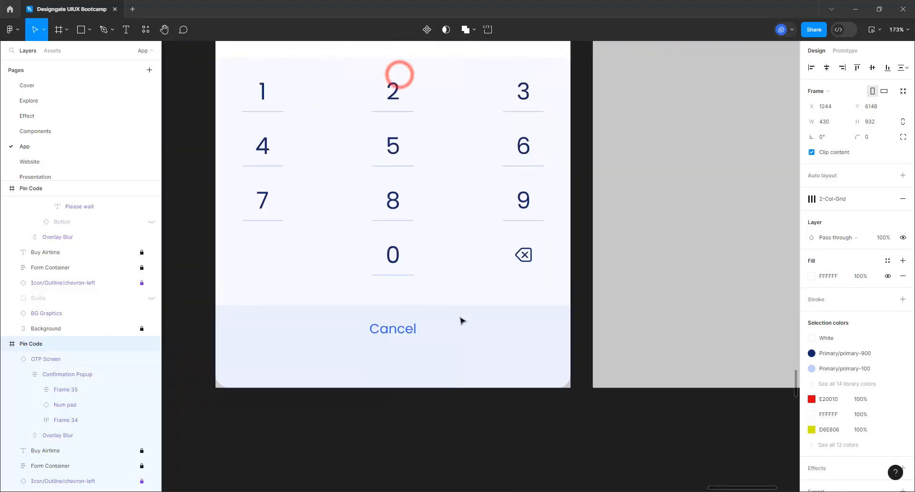
left_click(462, 341)
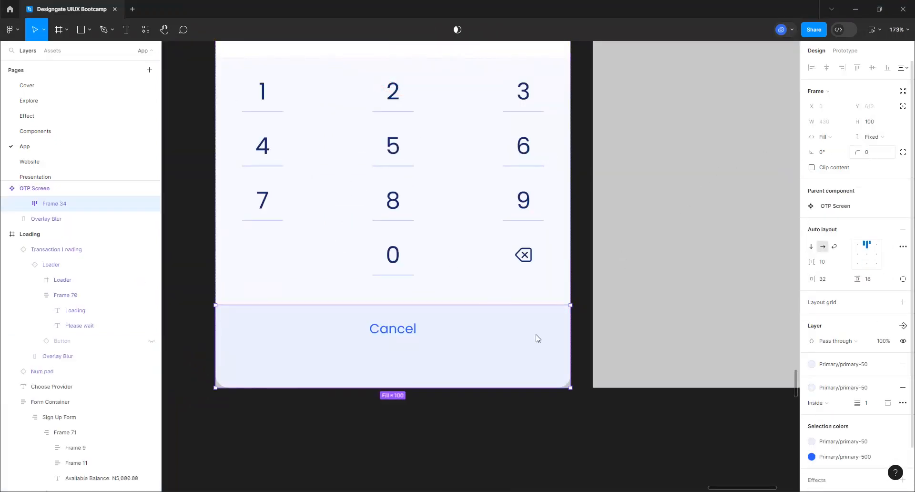
left_click(443, 349)
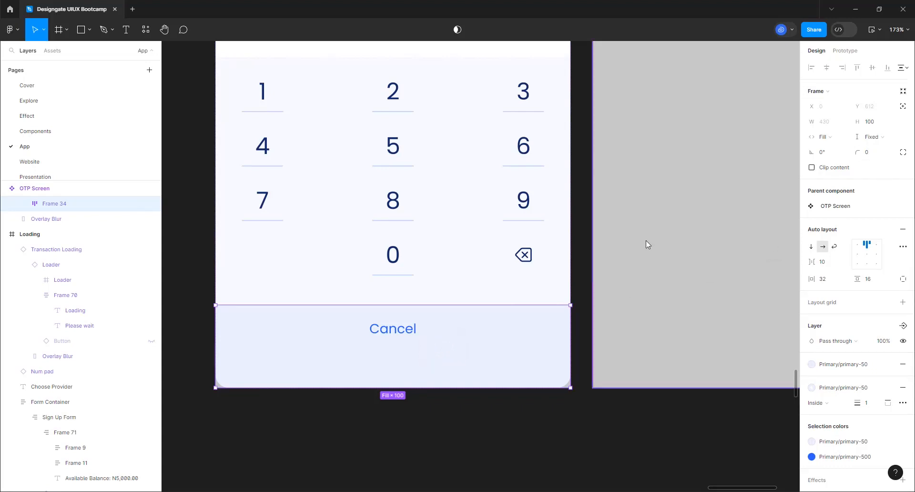
left_click(579, 344)
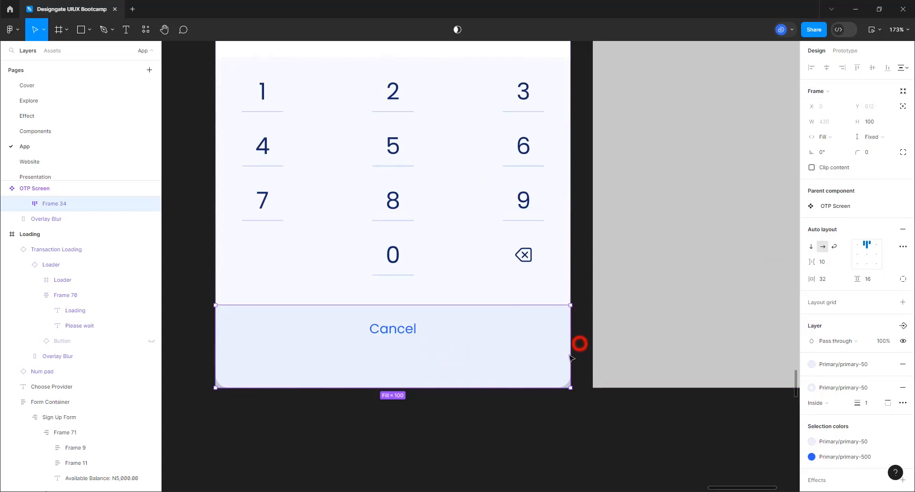
left_click(553, 376)
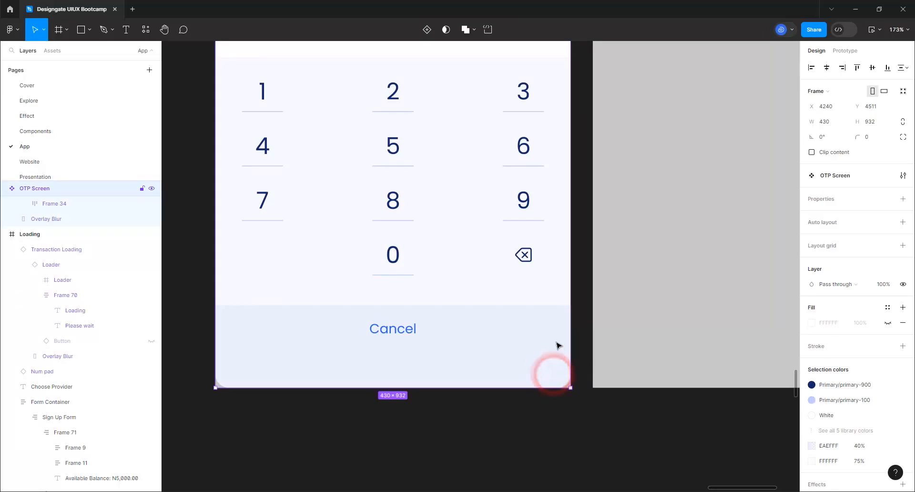
Use independent corners to set the popup's bottom-right and bottom-left radii to 0
left_click(871, 155)
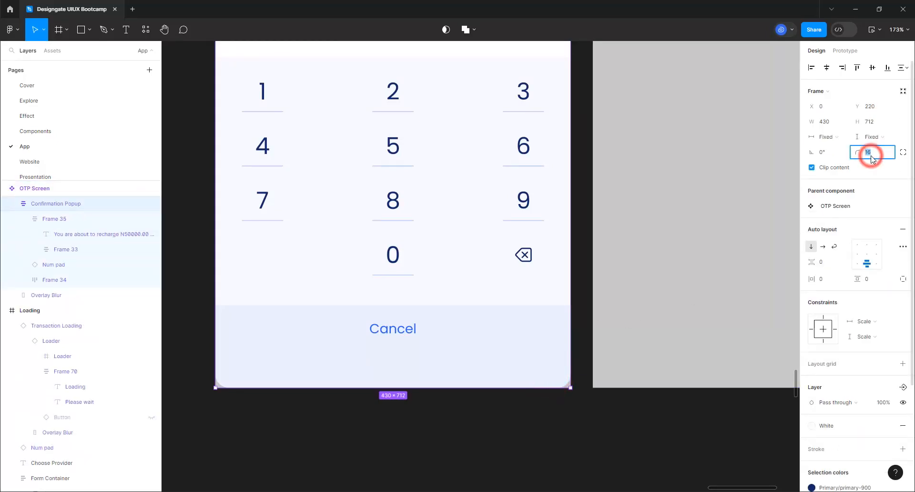
left_click(905, 152)
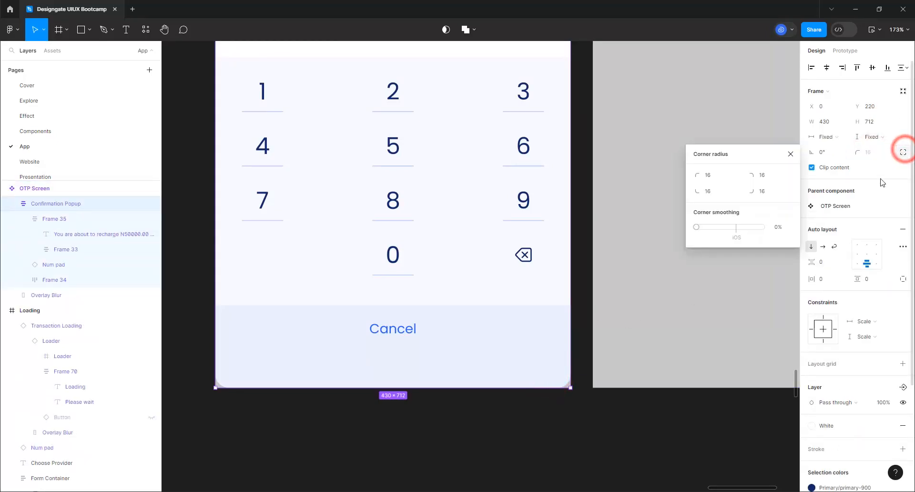
left_click(764, 192)
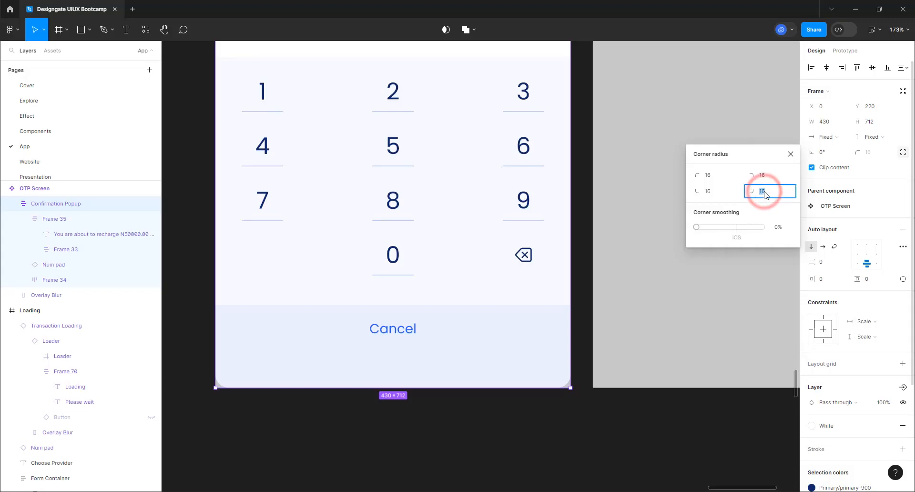
type("0")
key("Return")
left_click(712, 191)
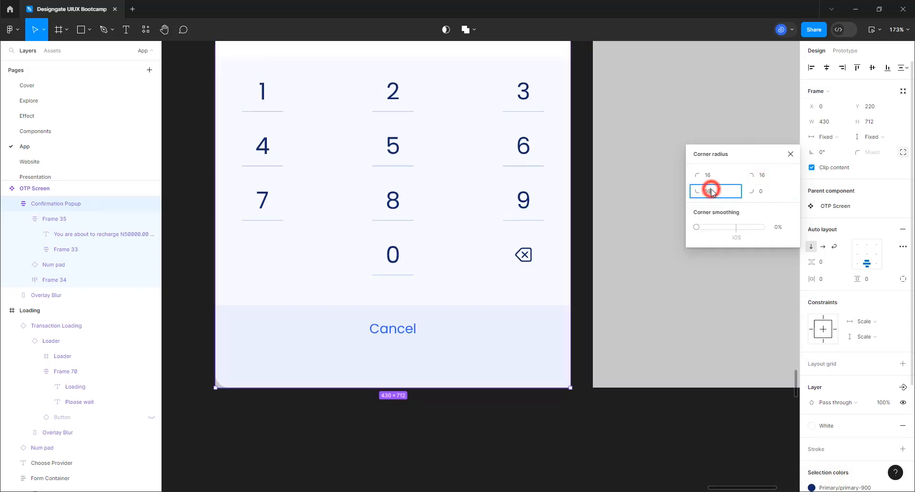
type("0")
key("Return")
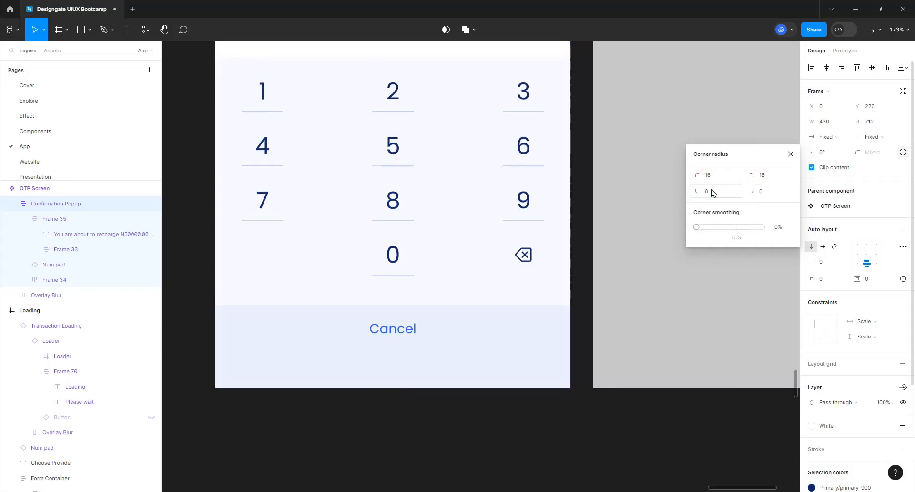
left_click(585, 421)
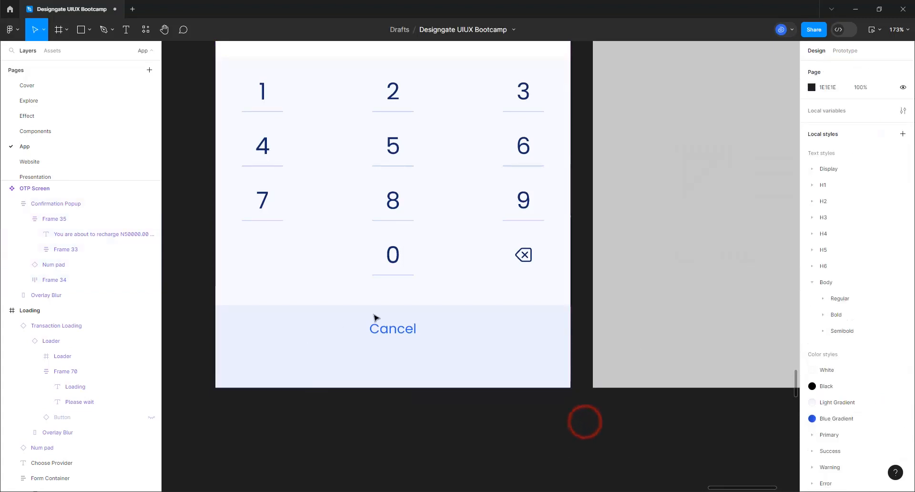